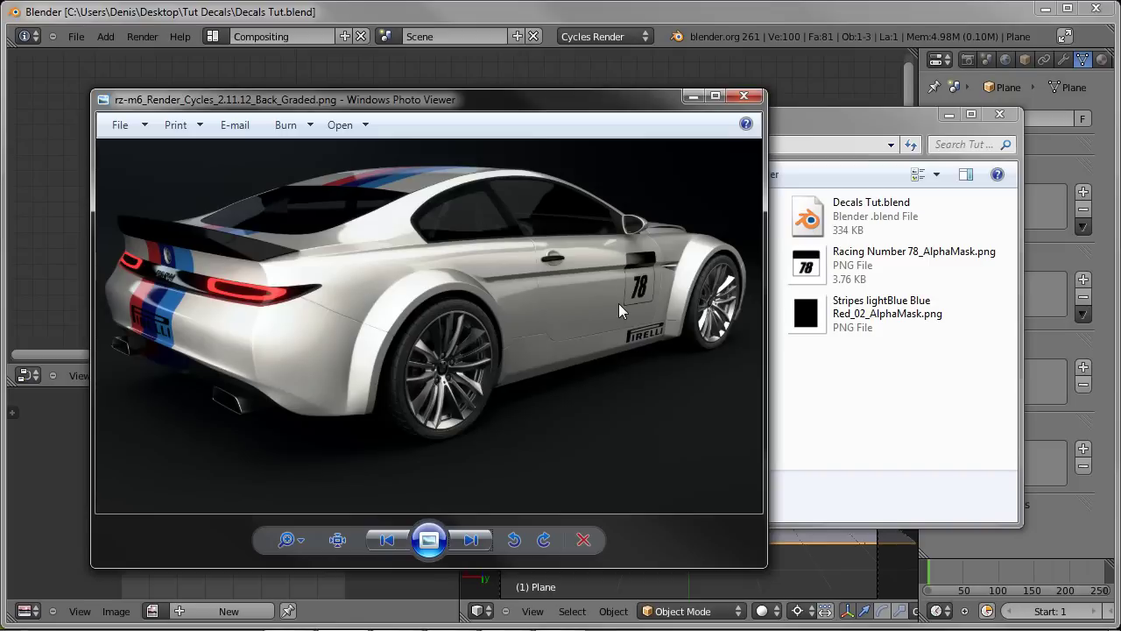
# Step: Put away the car render preview and examine the decal images and alpha masks in the Tut Decals folder
pyautogui.click(693, 94)
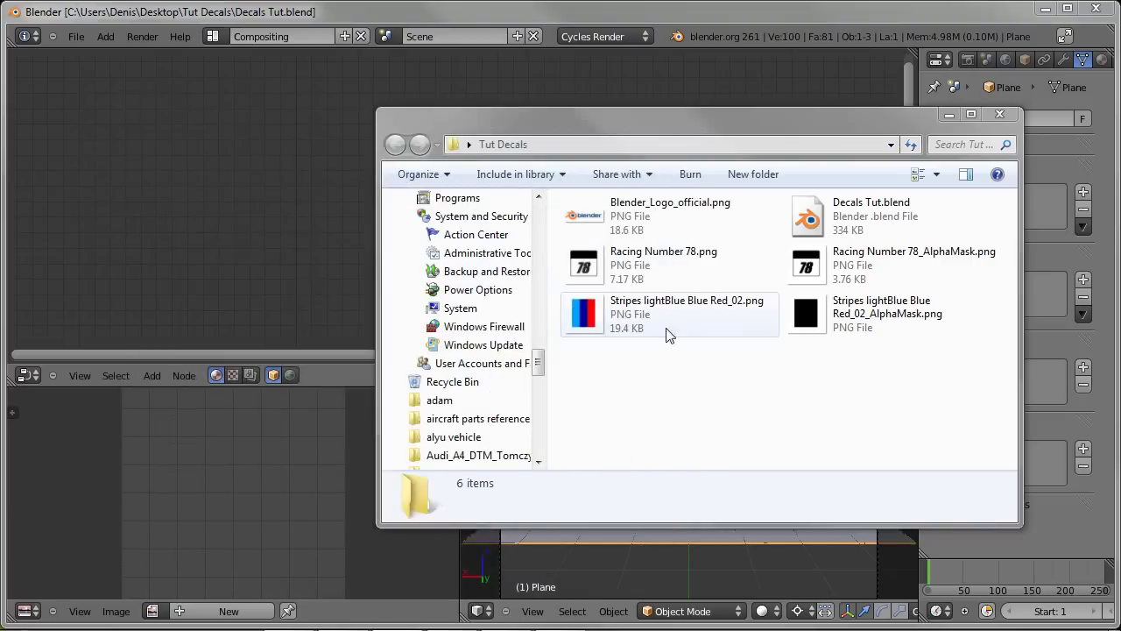
pyautogui.moveTo(649, 400); pyautogui.dragTo(625, 213)
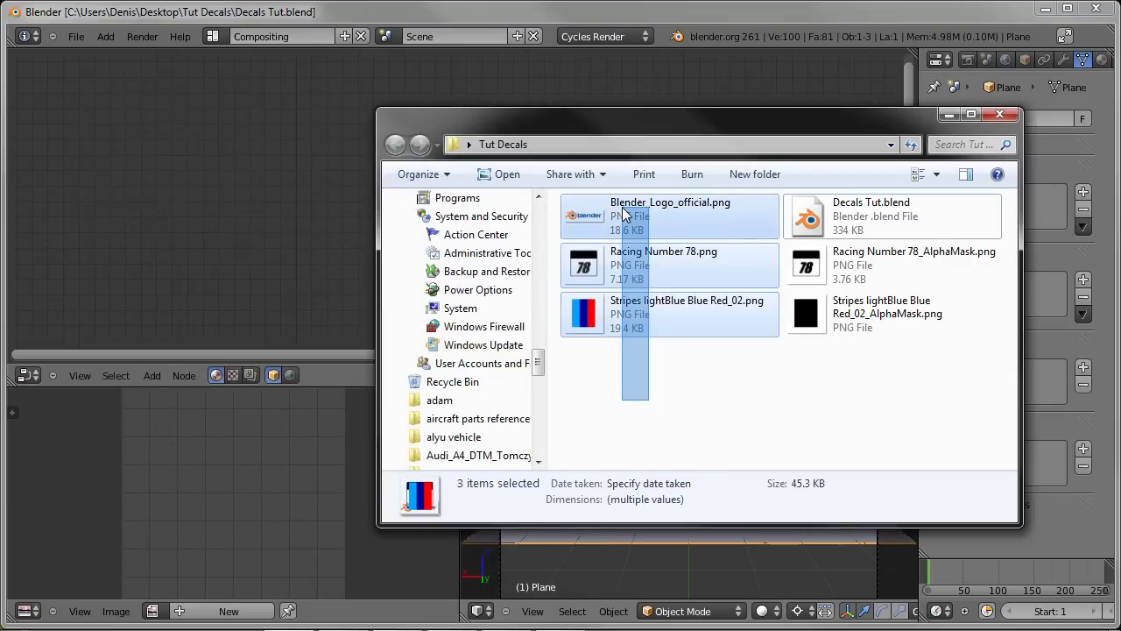
pyautogui.click(681, 375)
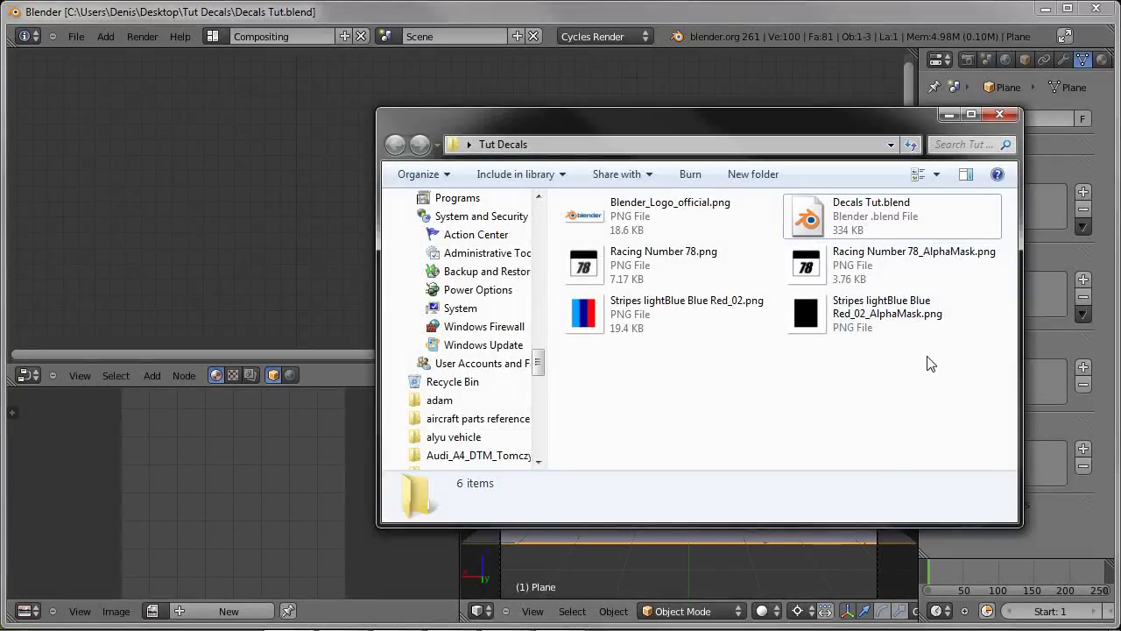
pyautogui.moveTo(930, 363); pyautogui.dragTo(837, 259)
pyautogui.click(828, 374)
# Step: Duplicate Blender_Logo_official.png within the Tut Decals folder
pyautogui.click(682, 232)
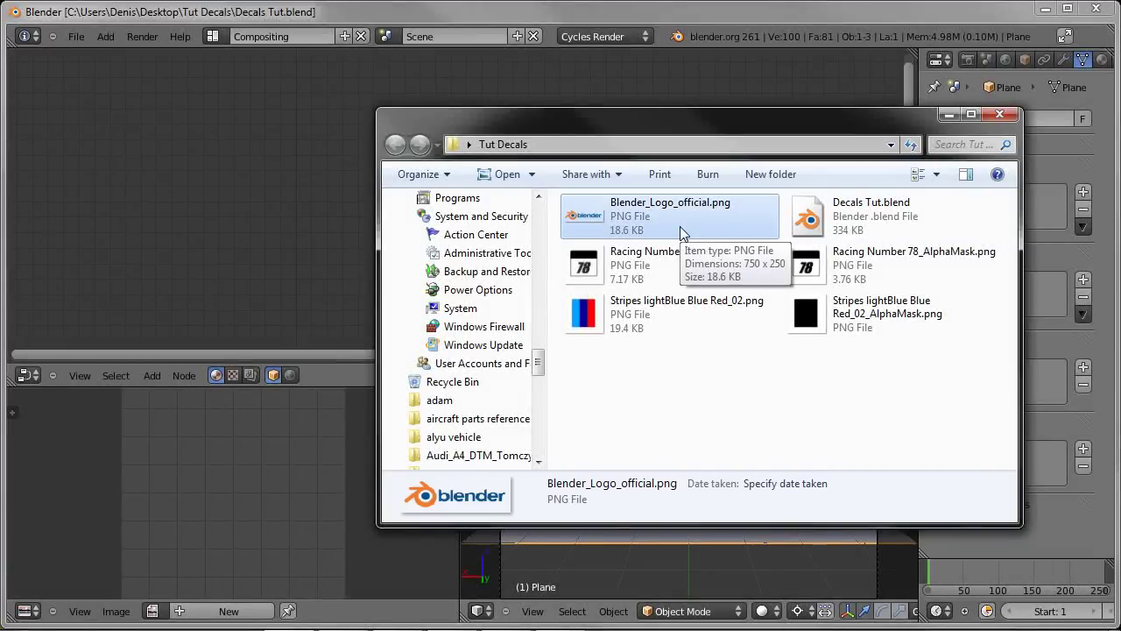
pyautogui.hotkey('ctrl', 'c')
pyautogui.hotkey('ctrl', 'v')
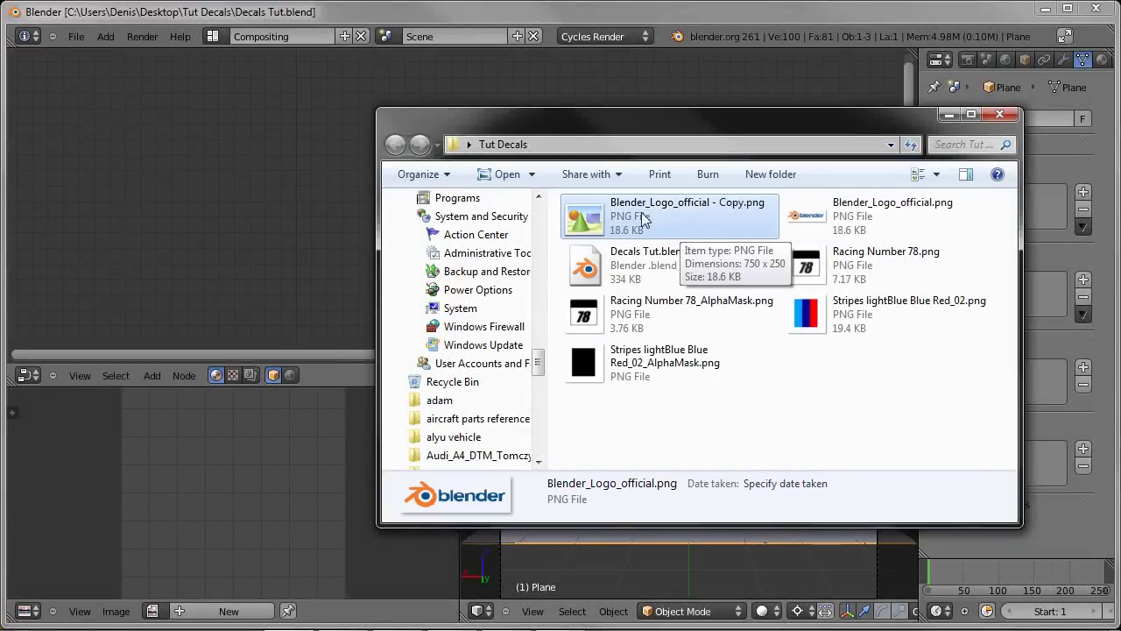
# Step: Rename the copied logo file as Blender_Logo_official_AlphaMask.png
pyautogui.rightClick(718, 233)
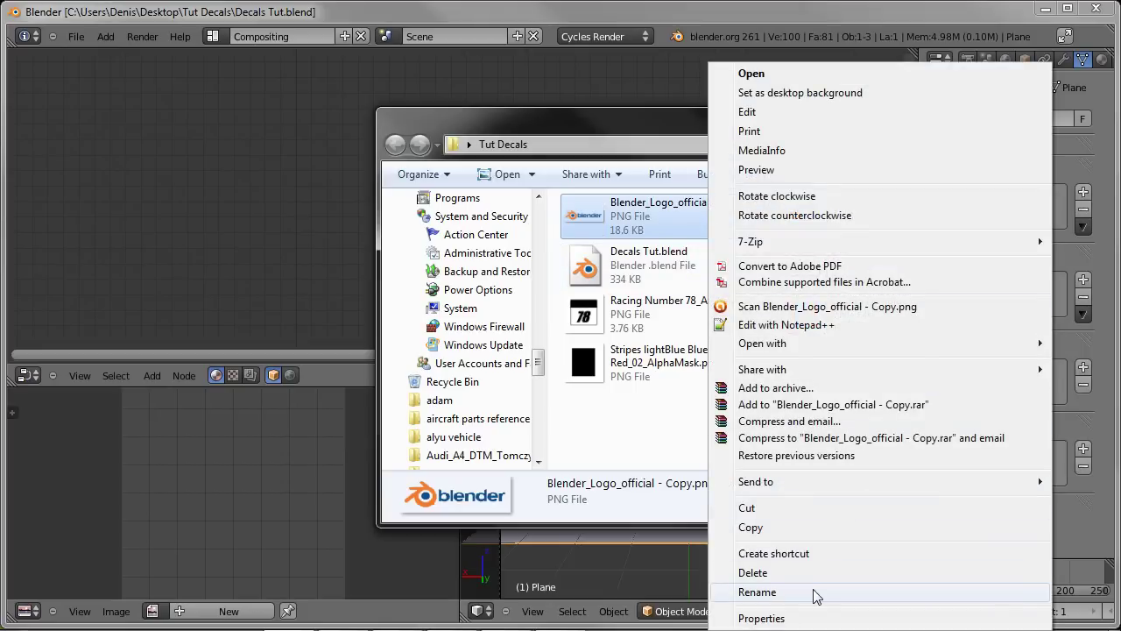
pyautogui.click(755, 592)
pyautogui.click(748, 202)
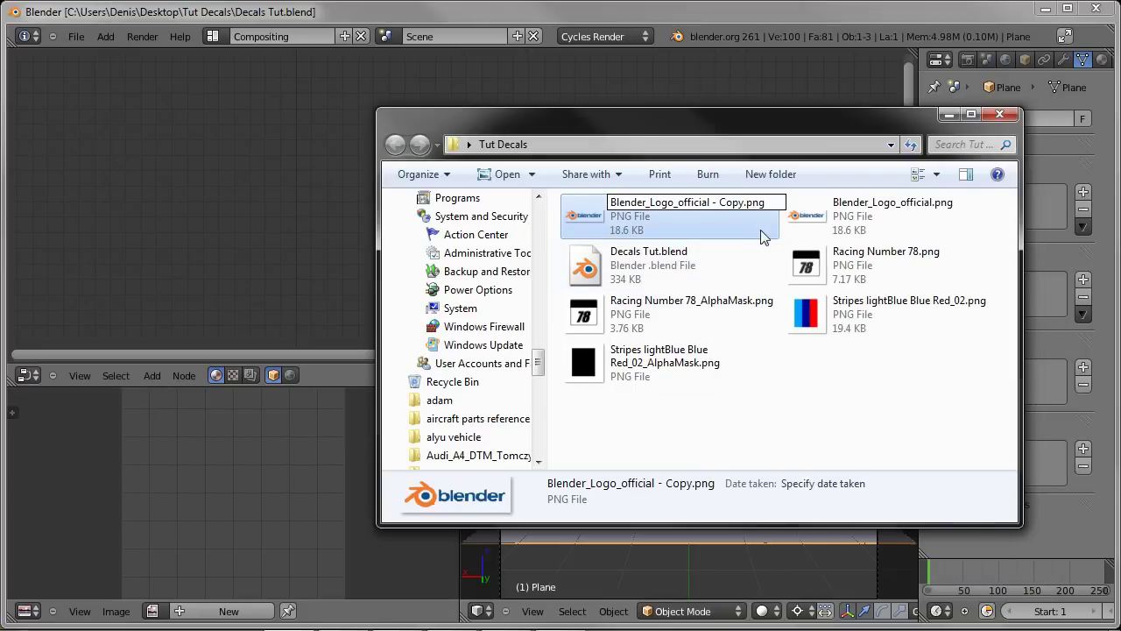
pyautogui.press('BackSpace')
pyautogui.press('BackSpace')
pyautogui.press('BackSpace')
pyautogui.press('BackSpace')
pyautogui.press('BackSpace')
pyautogui.press('BackSpace')
pyautogui.press('BackSpace')
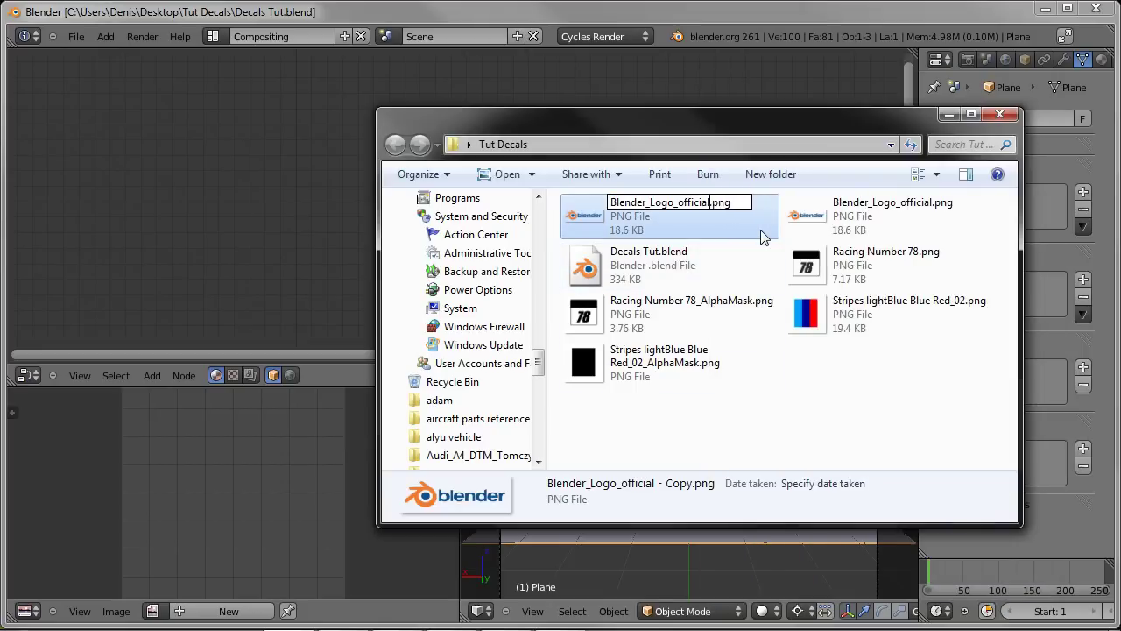
pyautogui.write('_Alph')
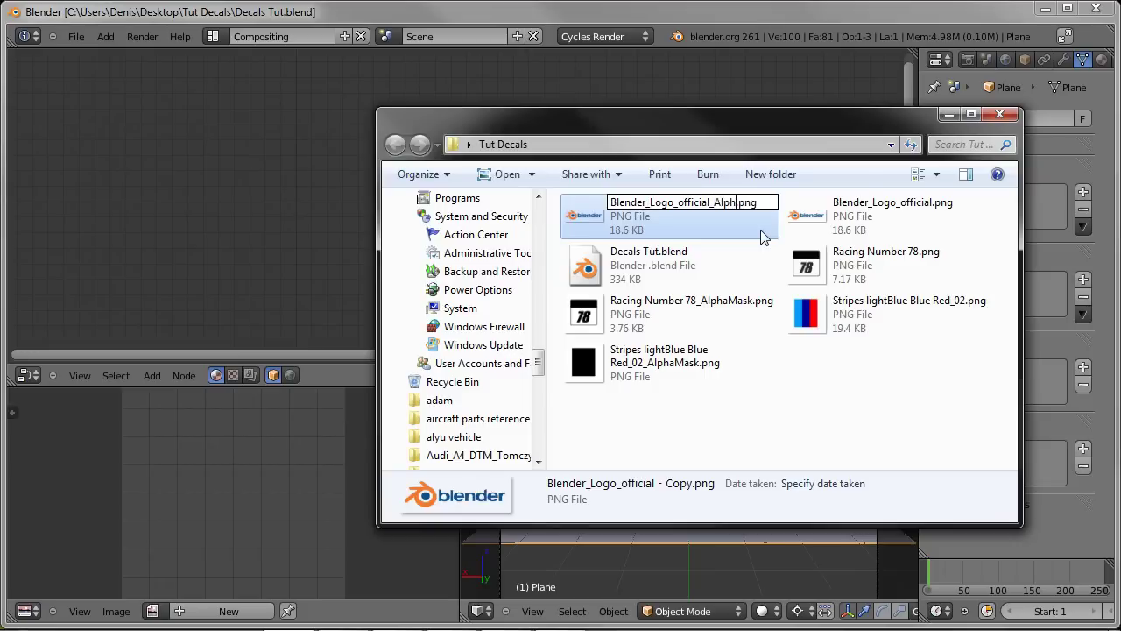
pyautogui.write('aMask')
pyautogui.press('Return')
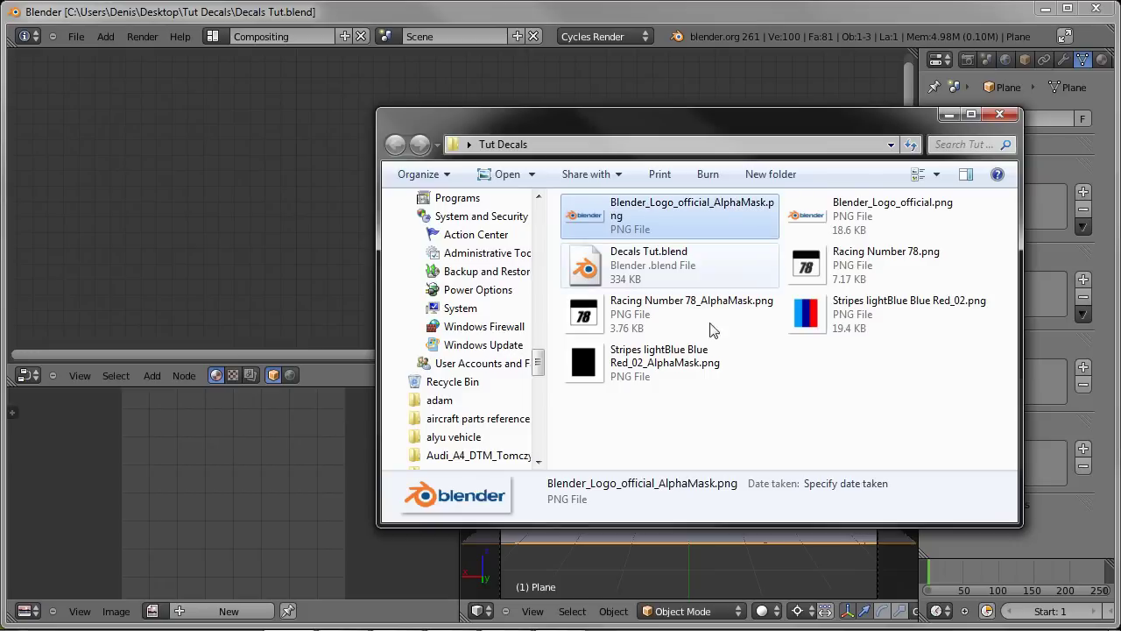
# Step: Open Blender_Logo_official_AlphaMask.png in GIMP and turn the logo black by setting the Levels black input point to 255
pyautogui.moveTo(902, 215); pyautogui.dragTo(529, 396)
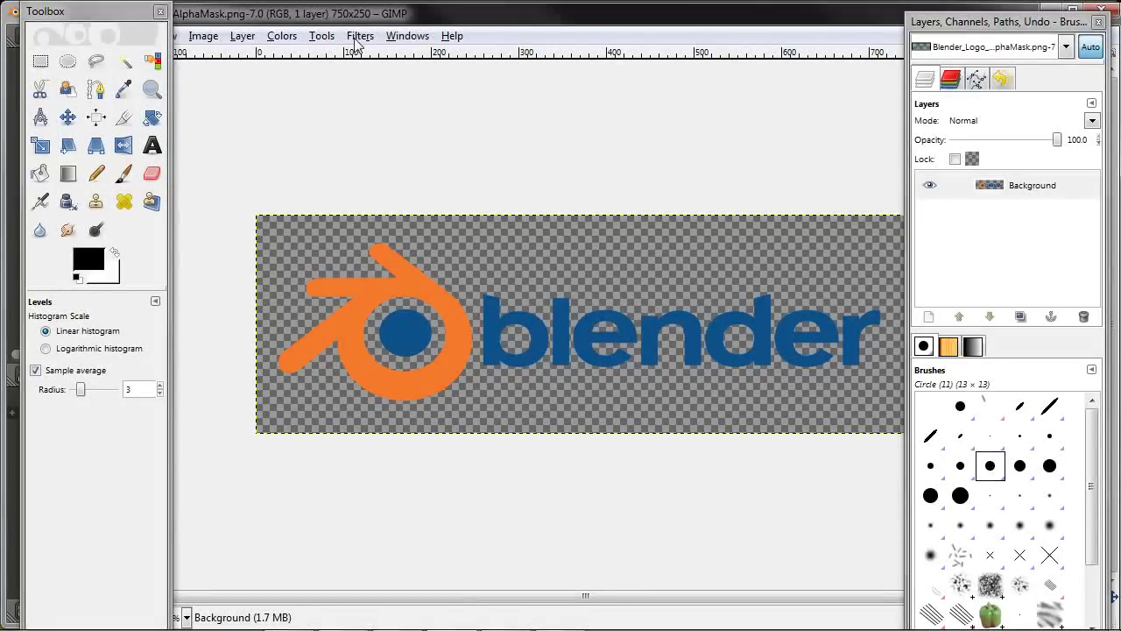
pyautogui.click(282, 35)
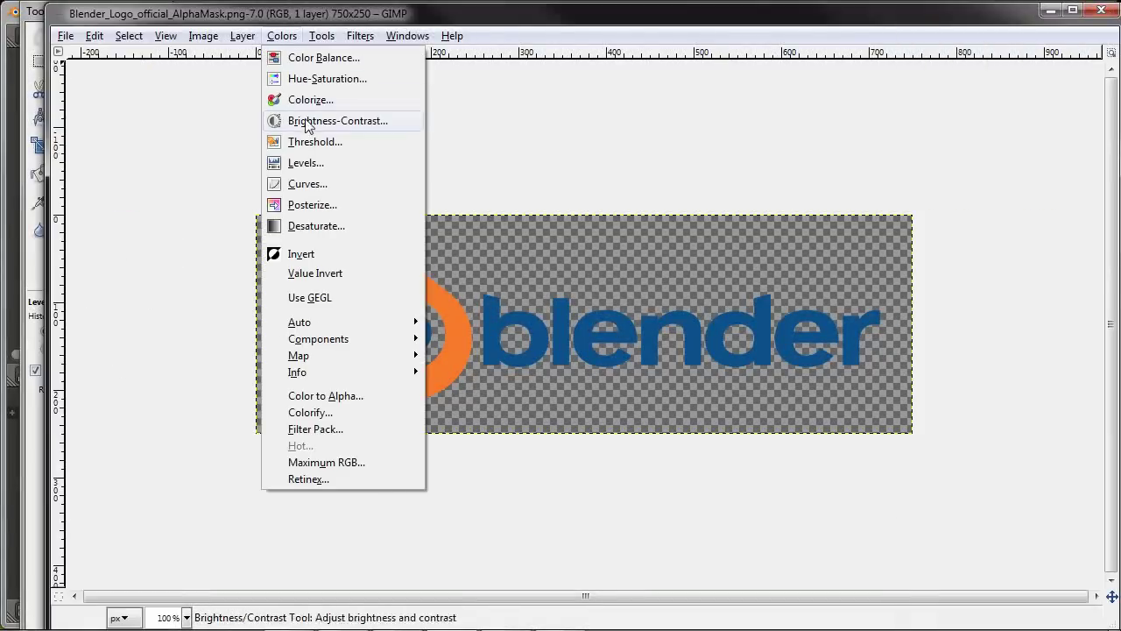
pyautogui.click(328, 183)
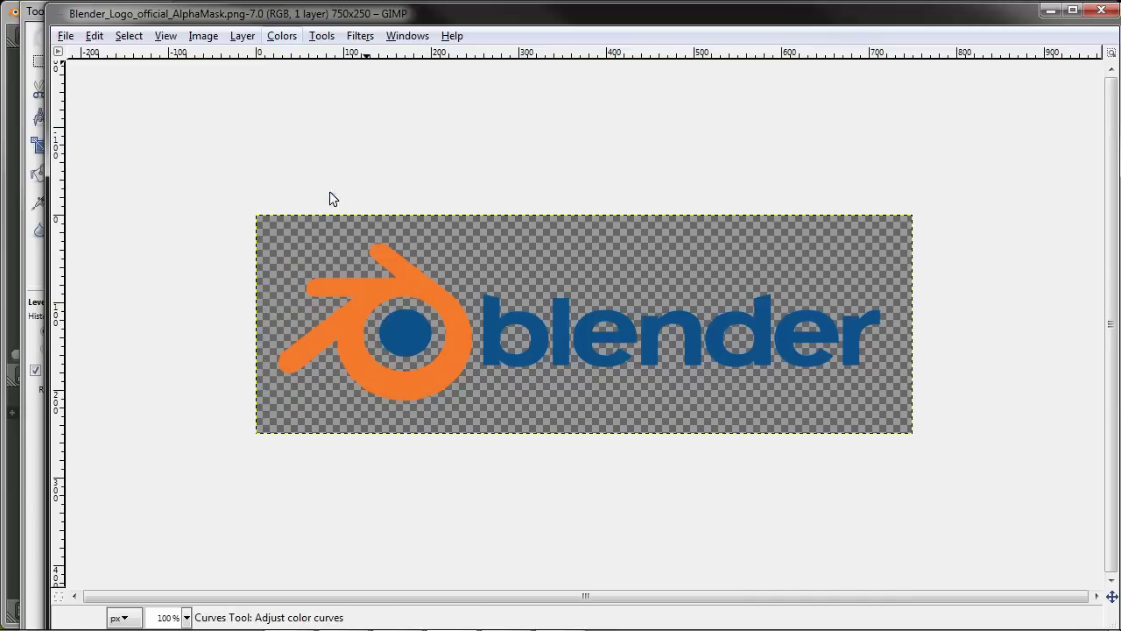
pyautogui.click(295, 35)
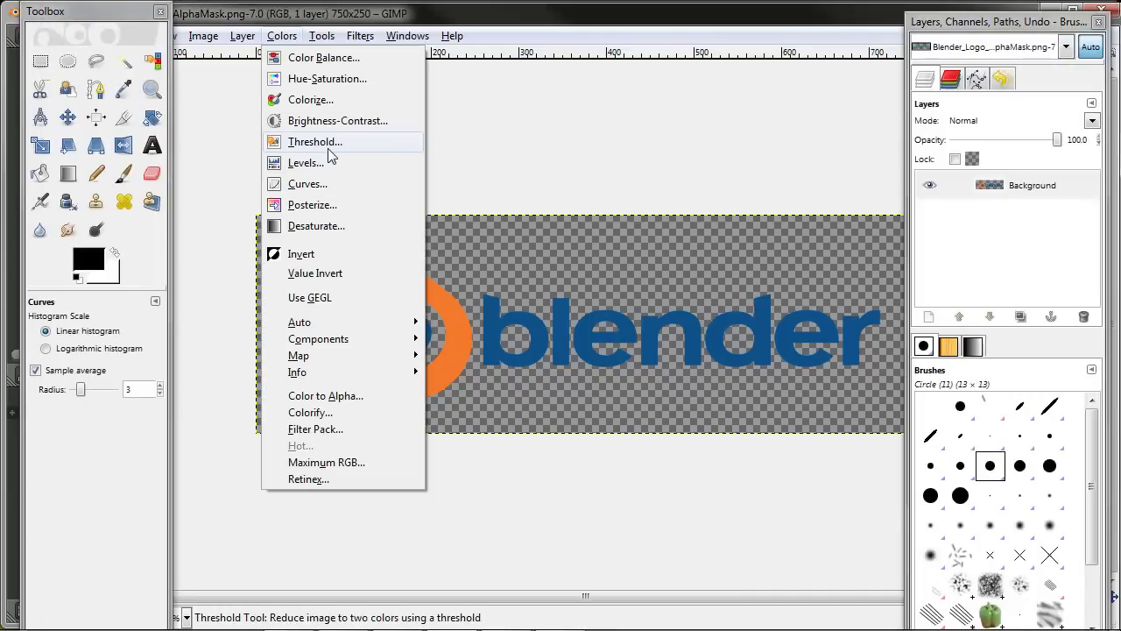
pyautogui.click(299, 164)
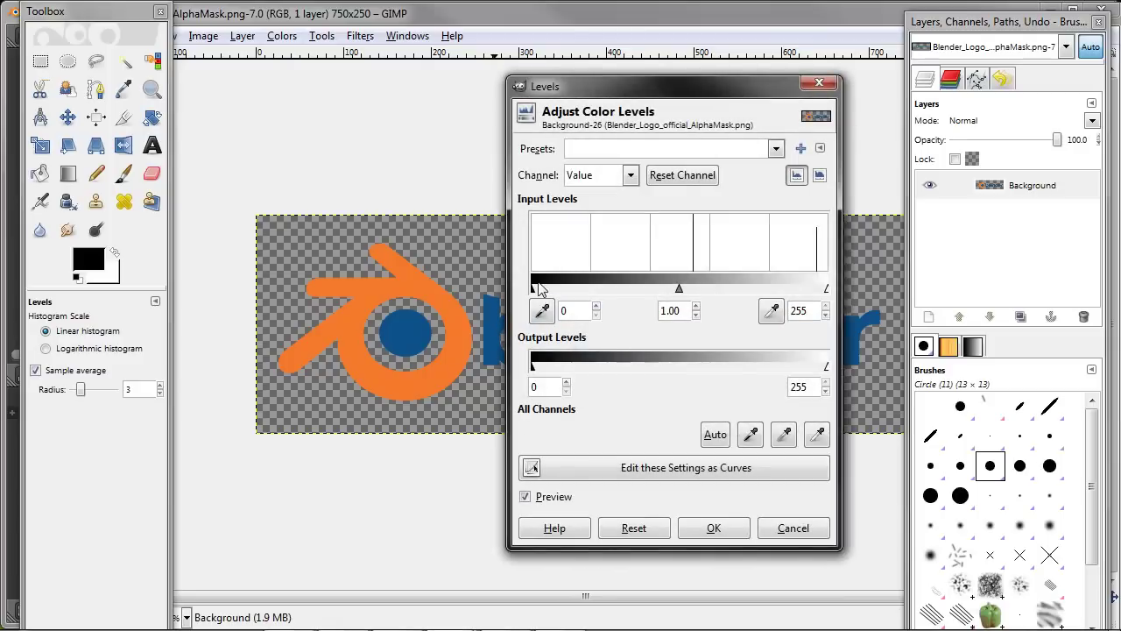
pyautogui.moveTo(534, 288); pyautogui.dragTo(866, 286)
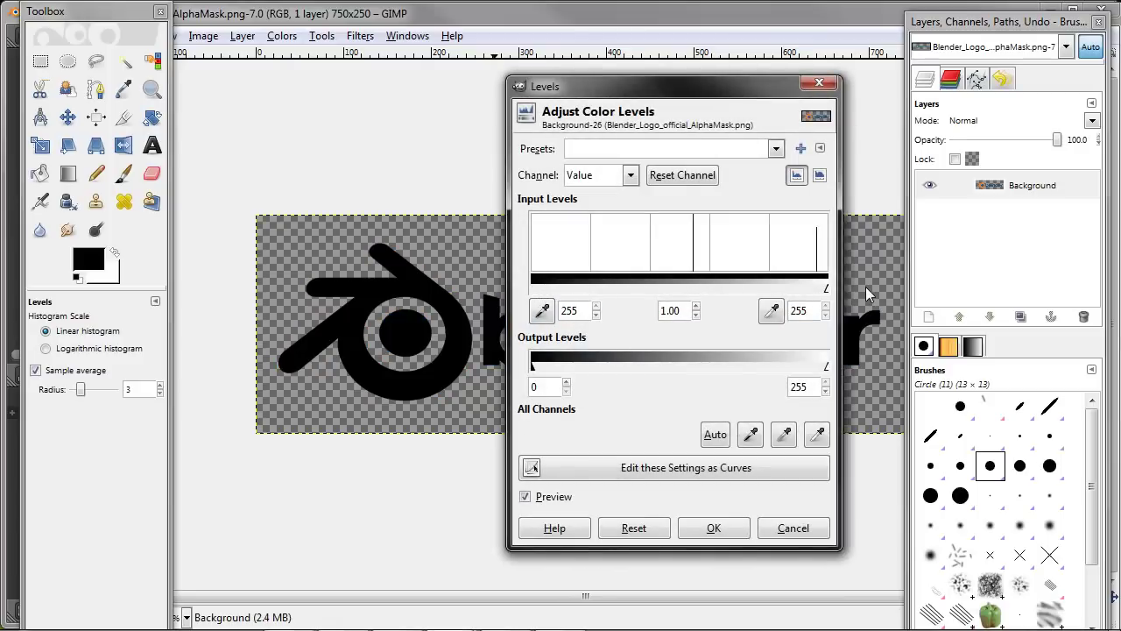
pyautogui.click(714, 529)
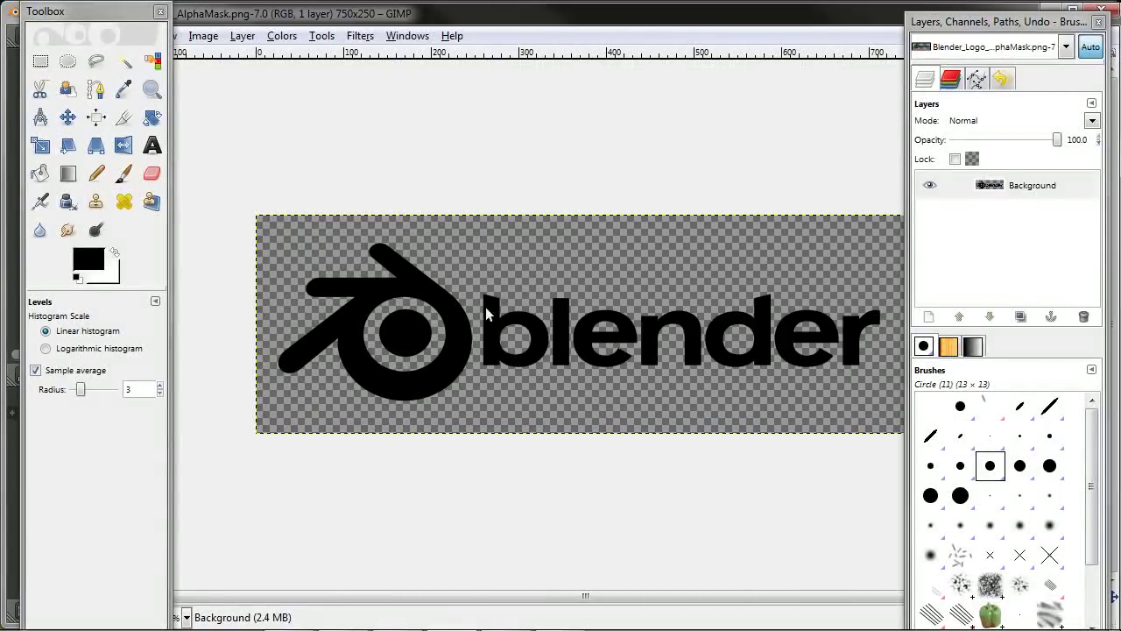
# Step: Add a white-filled 750 x 250 px layer and move it beneath the black logo layer
pyautogui.click(929, 316)
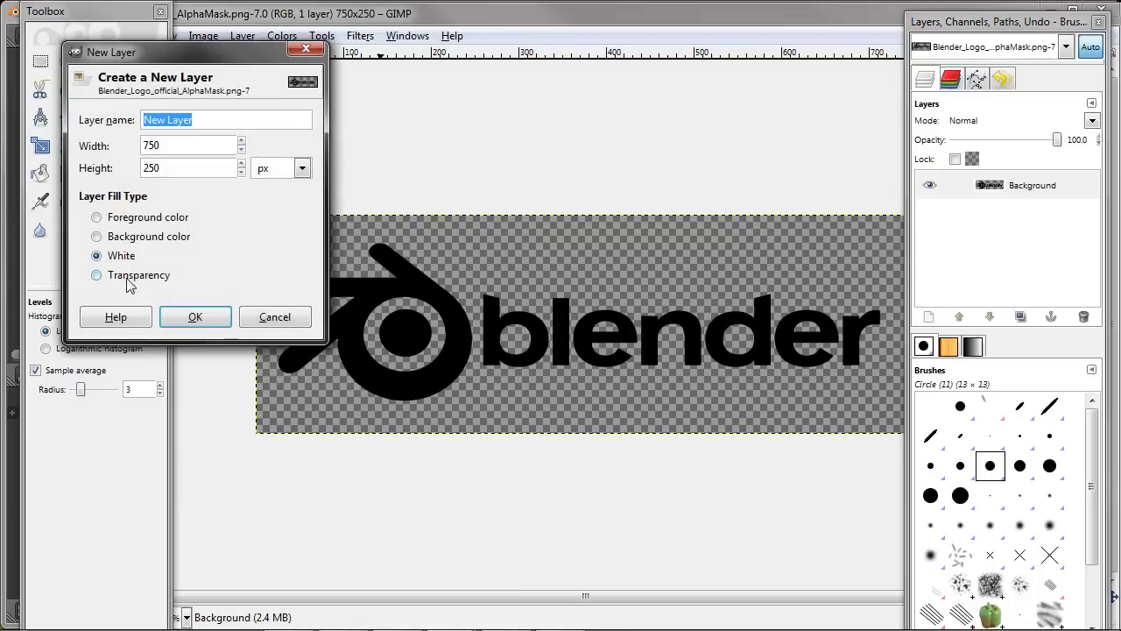
pyautogui.click(191, 316)
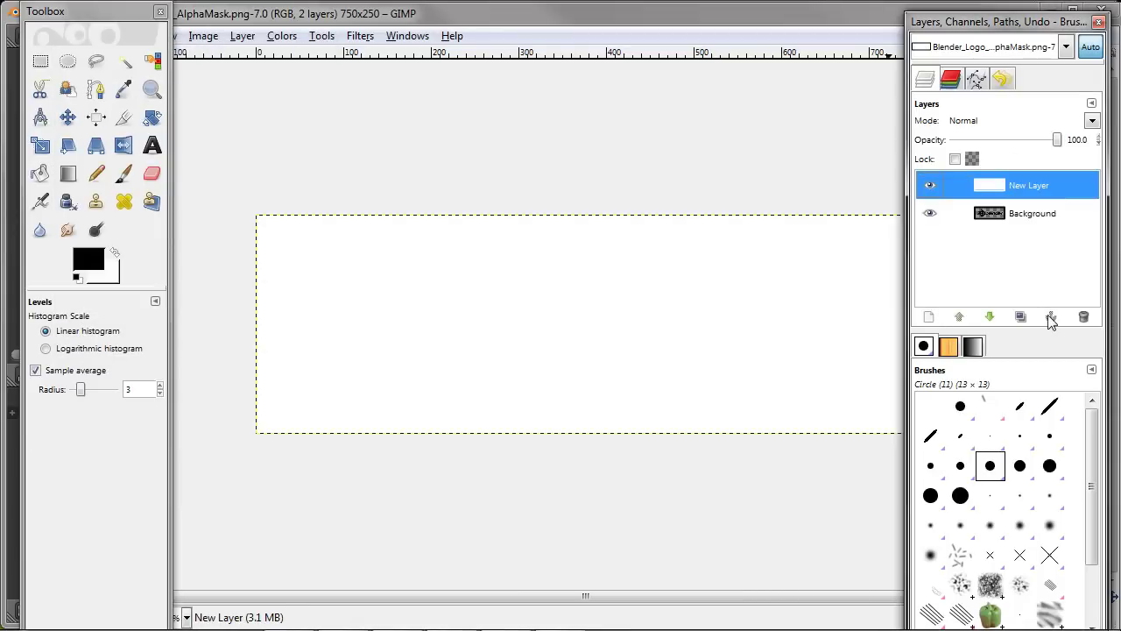
pyautogui.click(990, 317)
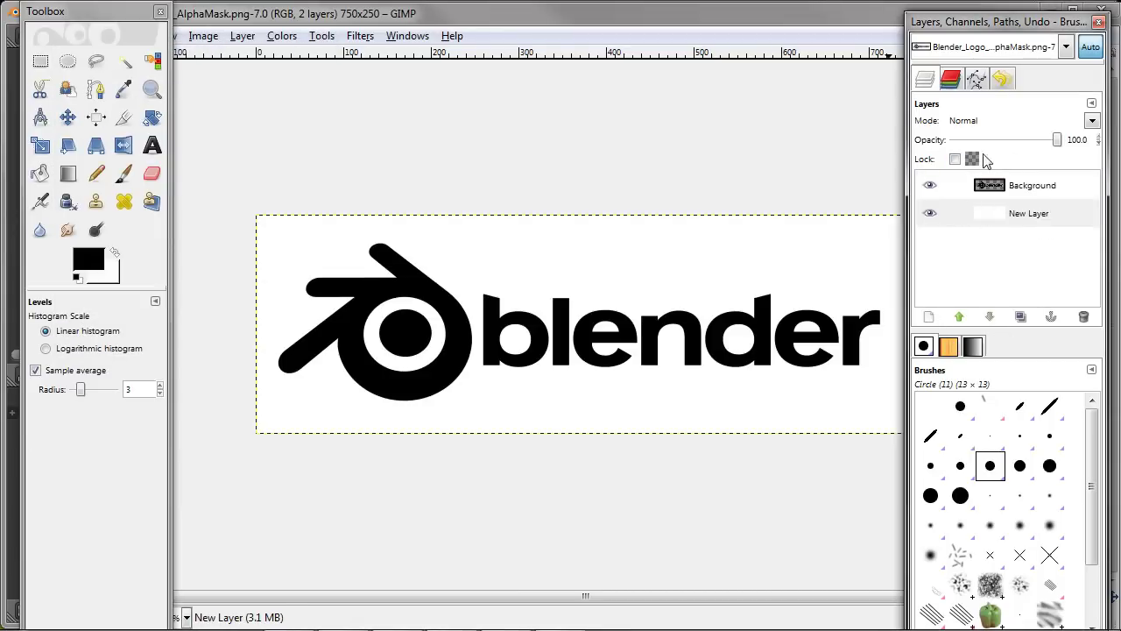
# Step: Merge the black logo layer down onto the white layer
pyautogui.rightClick(1004, 200)
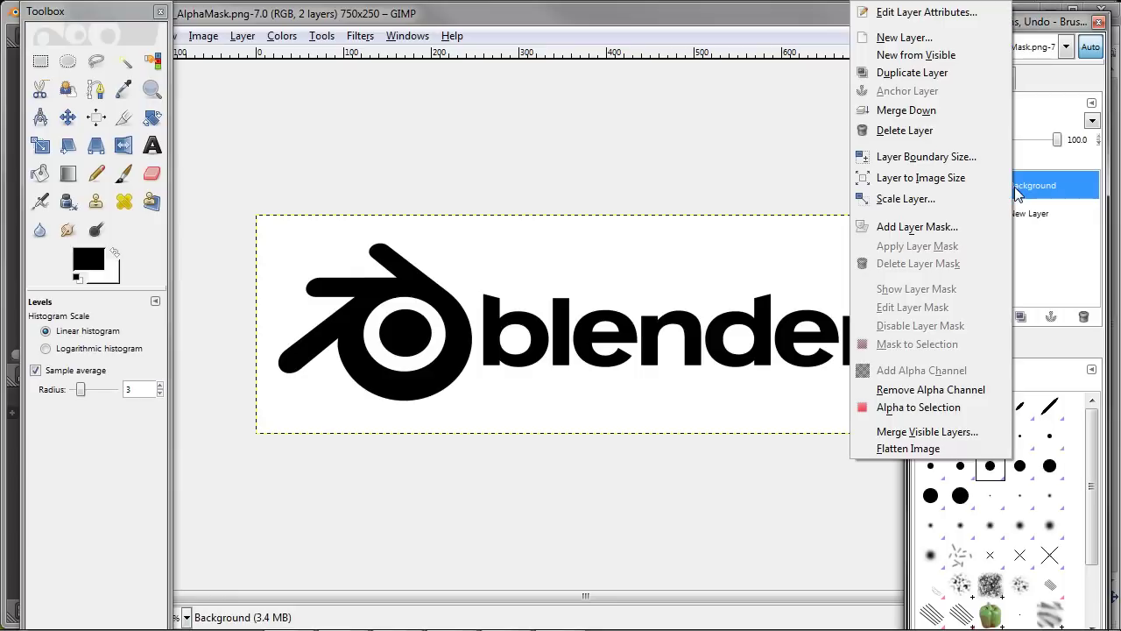
pyautogui.click(928, 111)
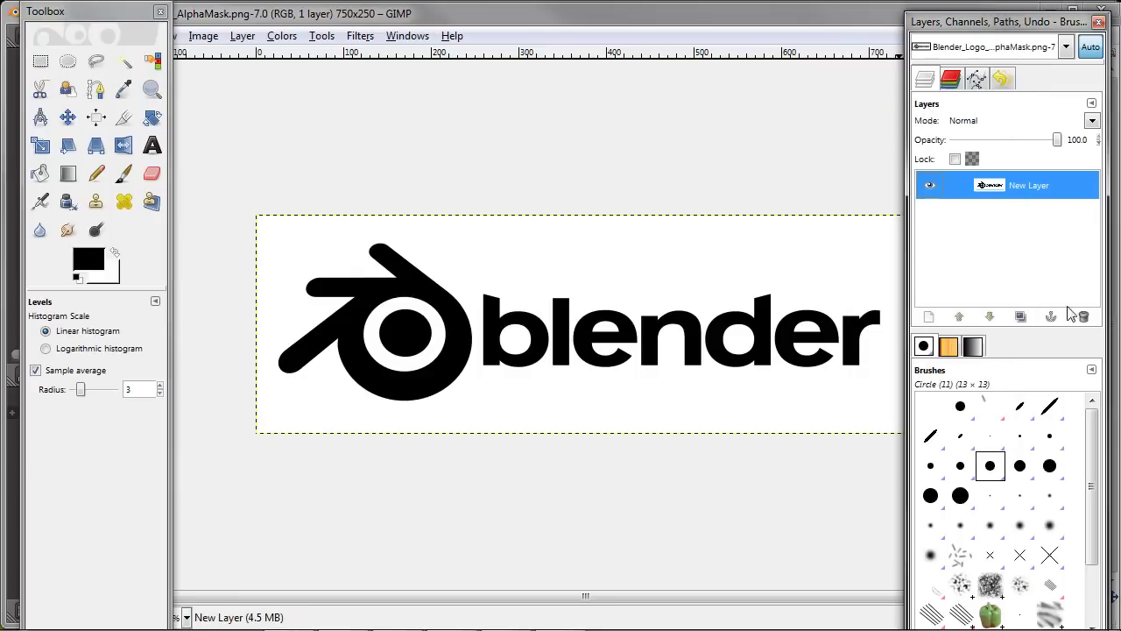
pyautogui.click(417, 268)
pyautogui.click(787, 531)
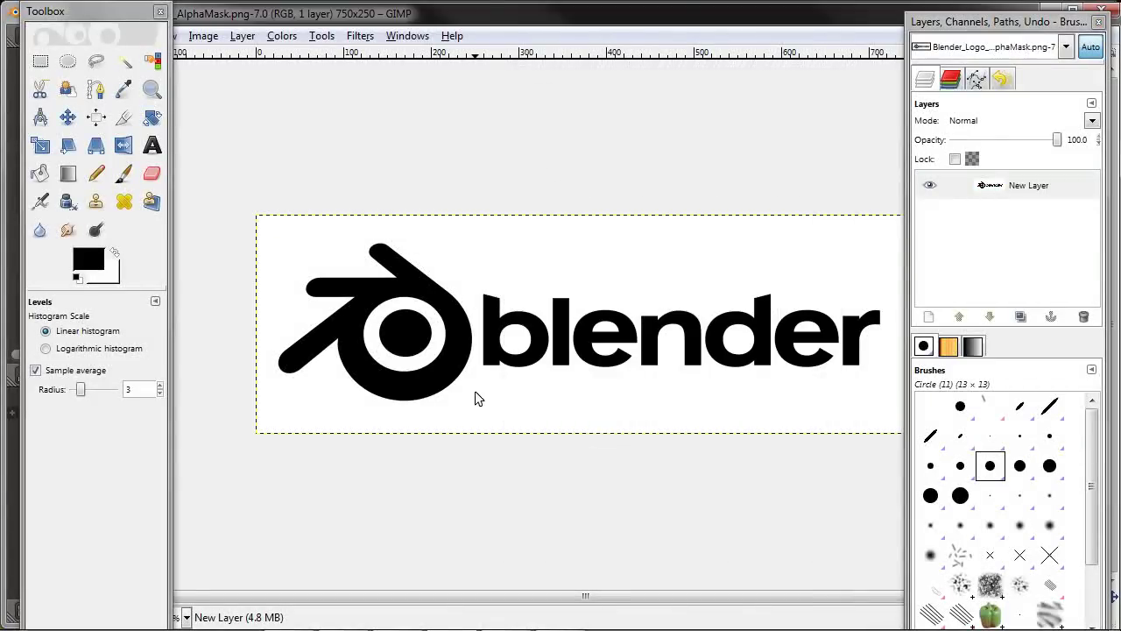
# Step: Remove the alpha channel from the merged layer
pyautogui.click(238, 36)
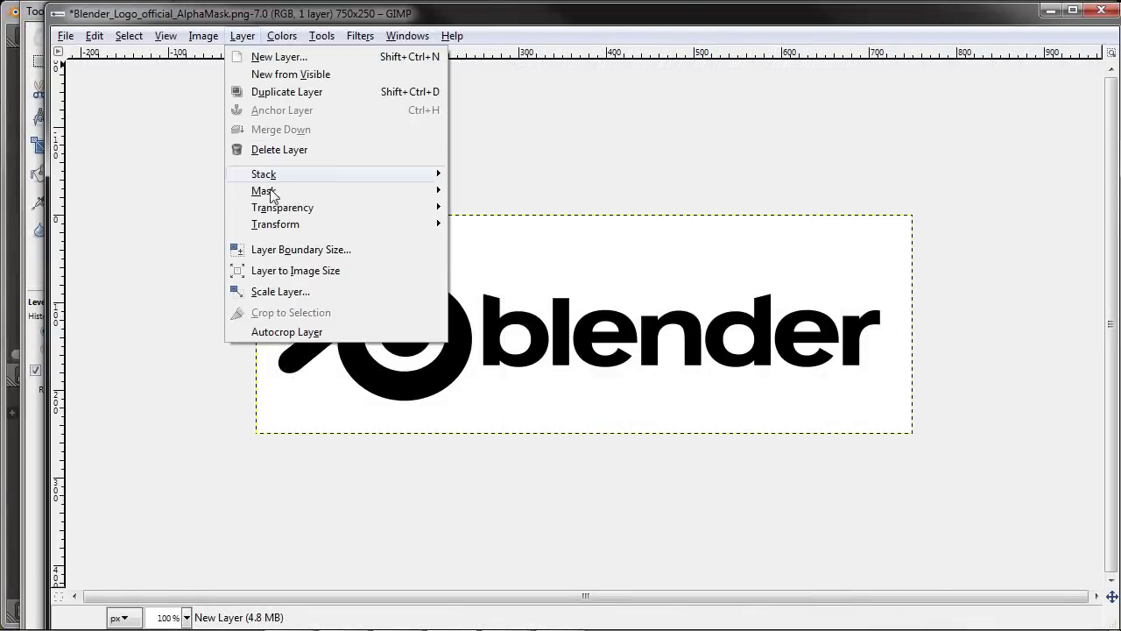
pyautogui.moveTo(281, 208)
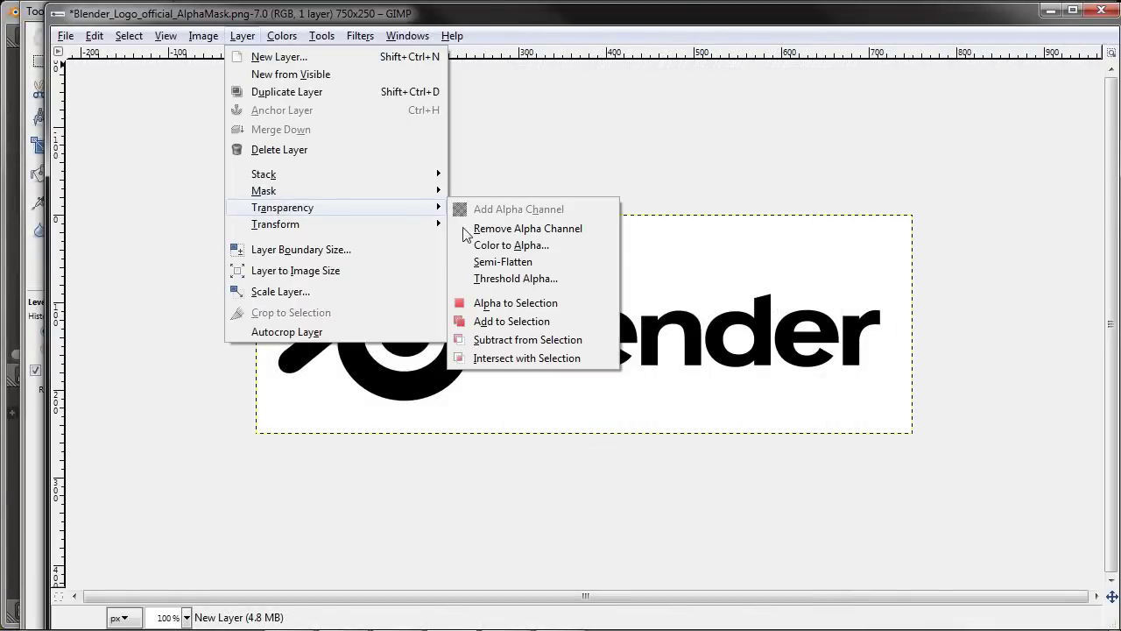
pyautogui.click(584, 234)
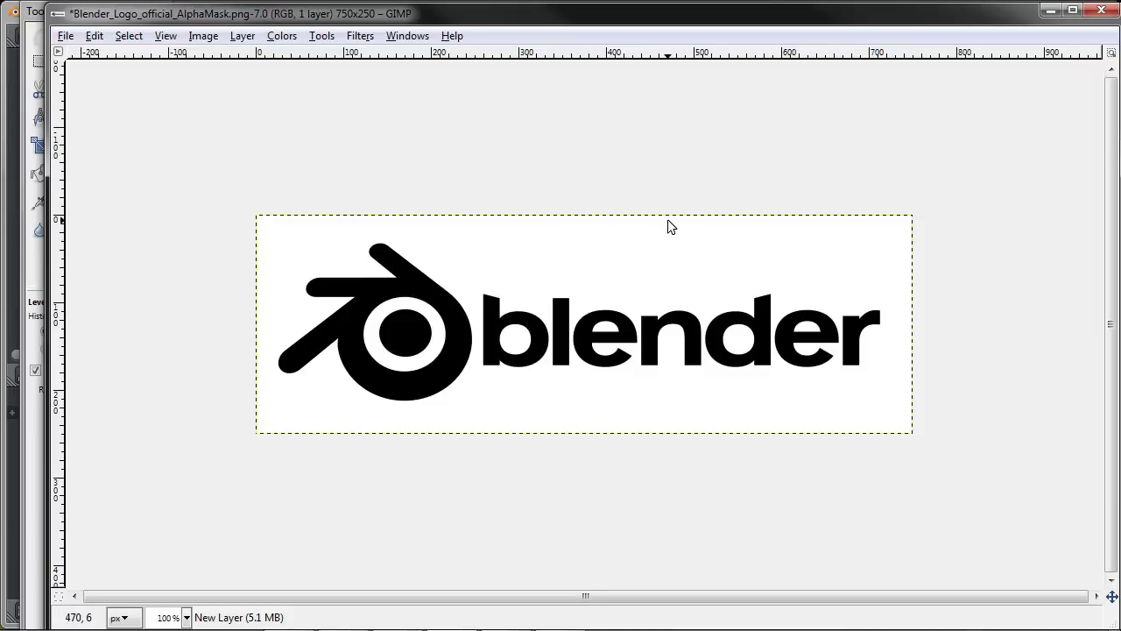
# Step: Save the mask over Blender_Logo_official_AlphaMask.png, then close the image and minimize the GIMP window
pyautogui.hotkey('ctrl', 'e')
pyautogui.click(1101, 9)
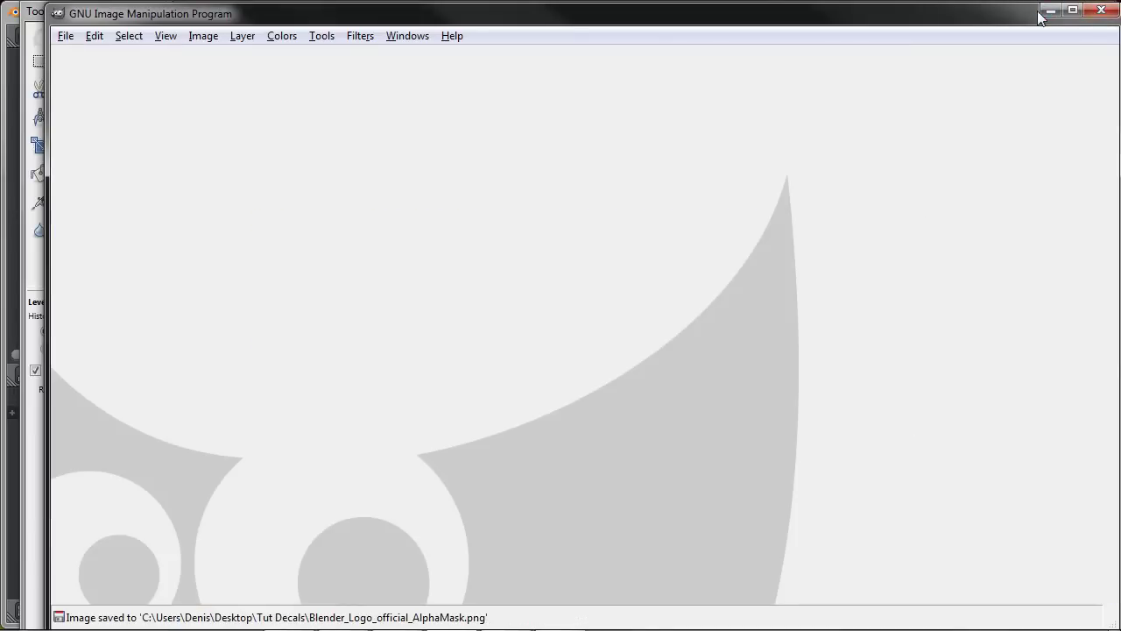
pyautogui.click(1050, 10)
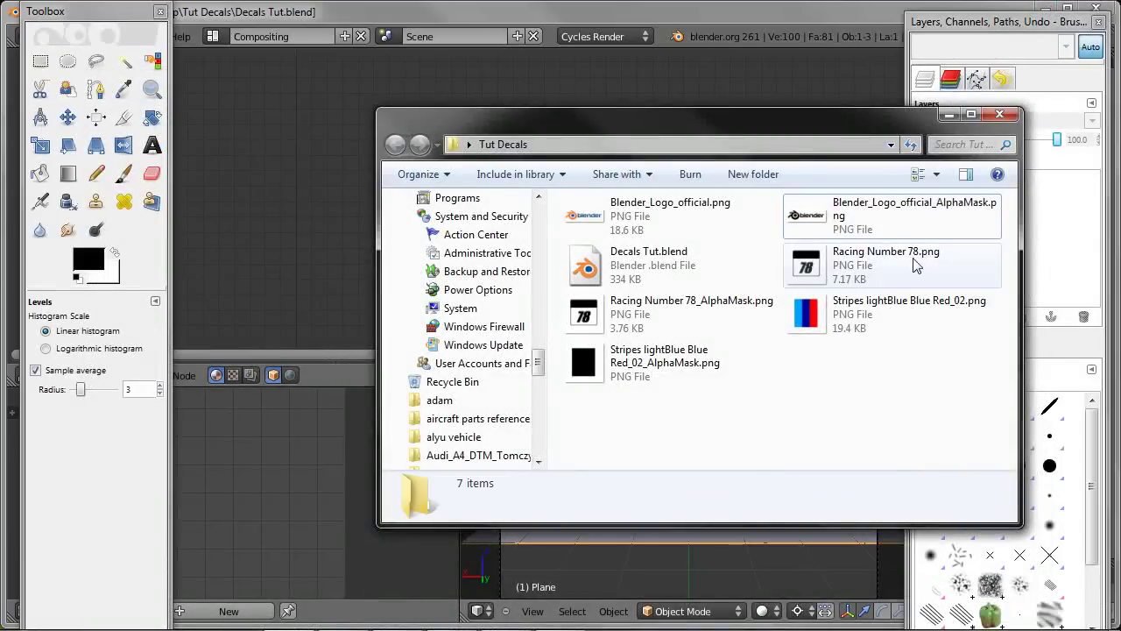
# Step: Load Blender_Logo_official.png and Blender_Logo_official_AlphaMask.png from the Tut Decals folder into Blender's image editor
pyautogui.click(889, 214)
pyautogui.click(713, 14)
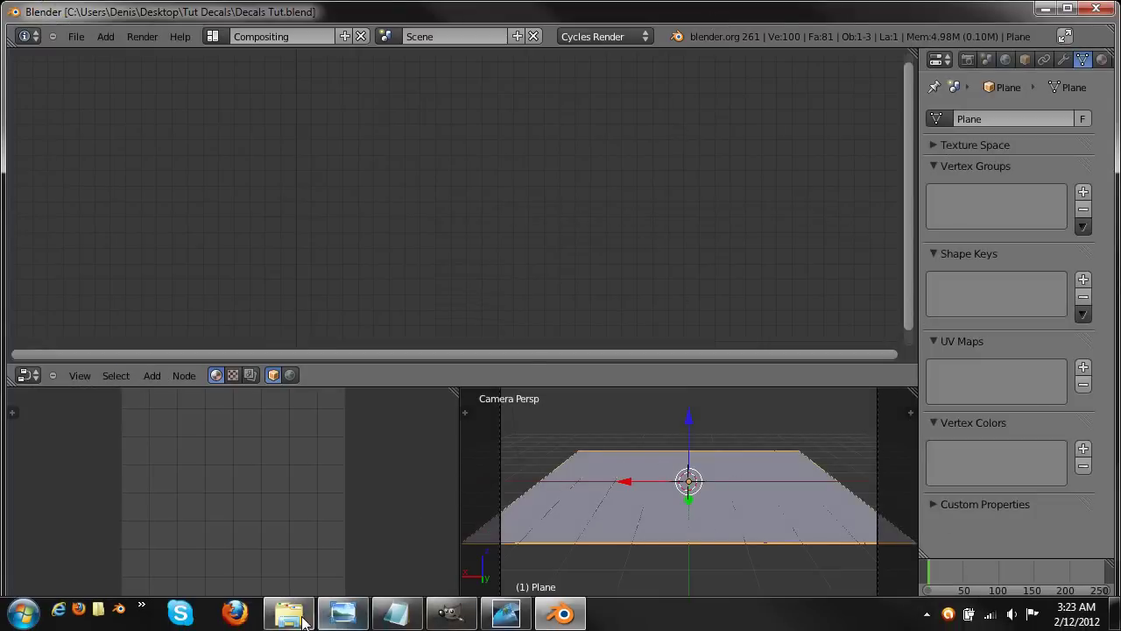
pyautogui.click(304, 621)
pyautogui.click(613, 226)
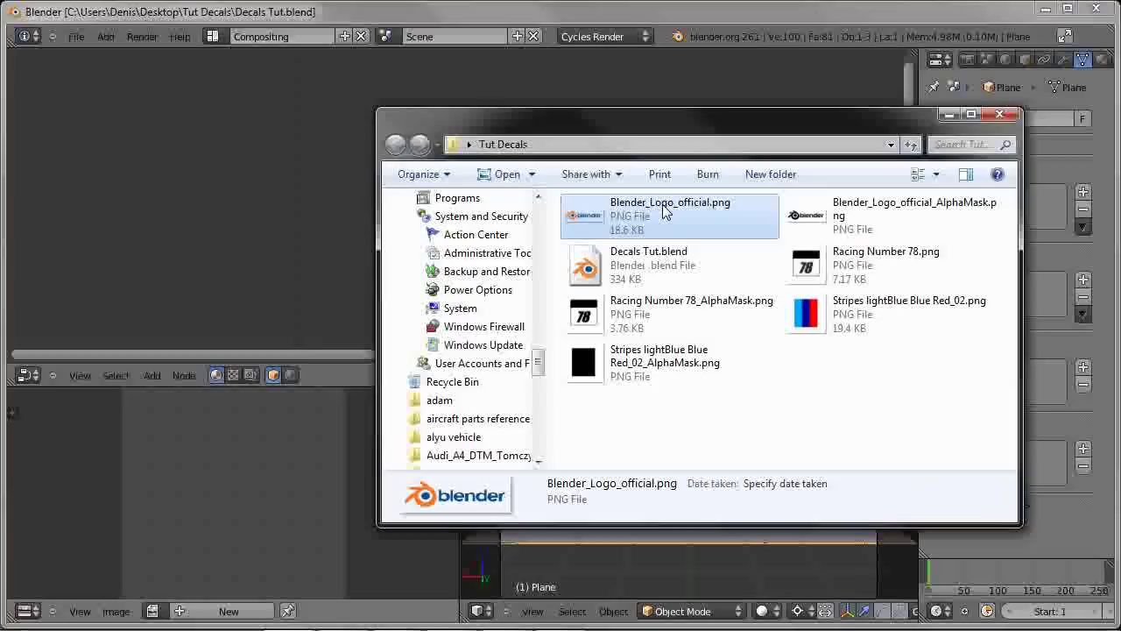
pyautogui.moveTo(663, 210); pyautogui.dragTo(234, 442)
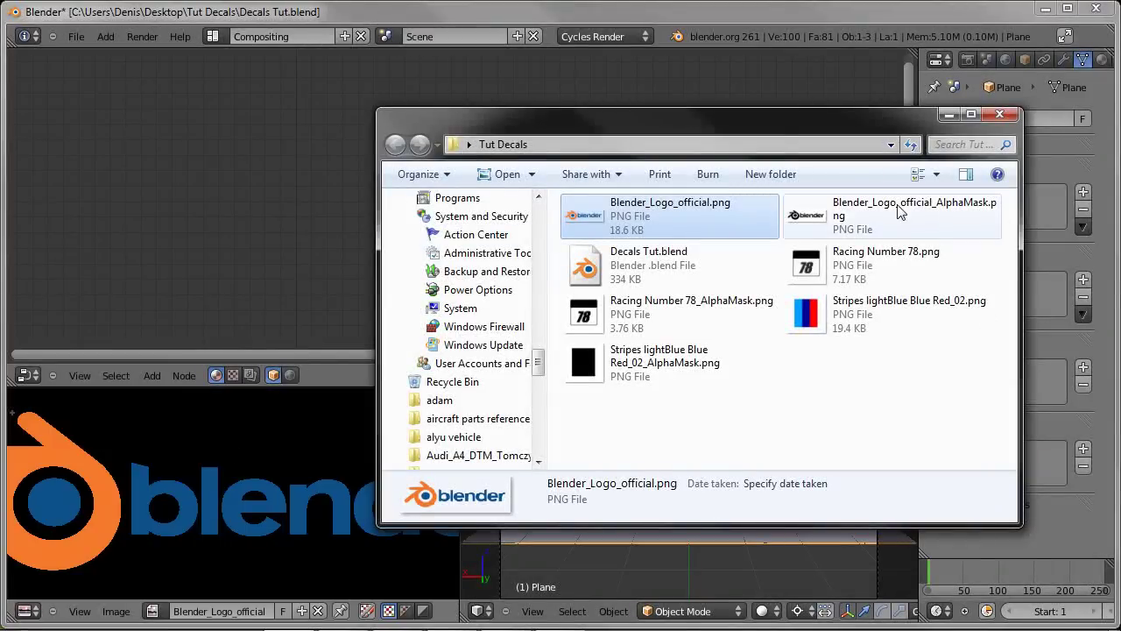
pyautogui.moveTo(899, 210); pyautogui.dragTo(245, 438)
# Step: Load Racing Number 78.png and Racing Number 78_AlphaMask.png into Blender's image editor
pyautogui.moveTo(883, 265); pyautogui.dragTo(291, 431)
pyautogui.click(802, 259)
pyautogui.moveTo(801, 259); pyautogui.dragTo(256, 468)
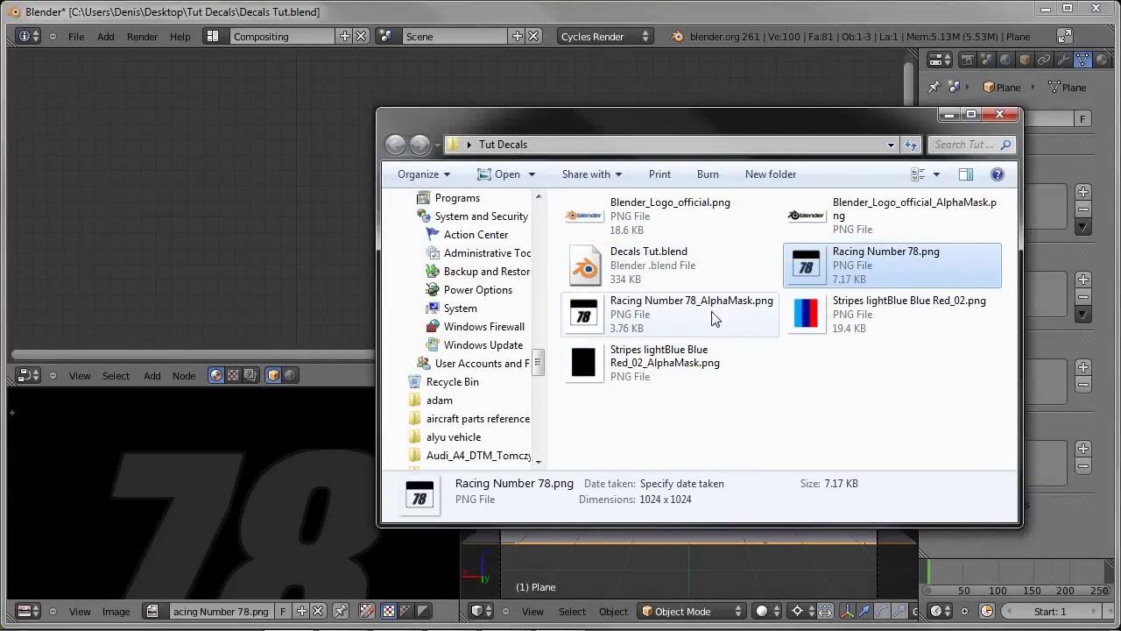
pyautogui.moveTo(714, 318); pyautogui.dragTo(250, 471)
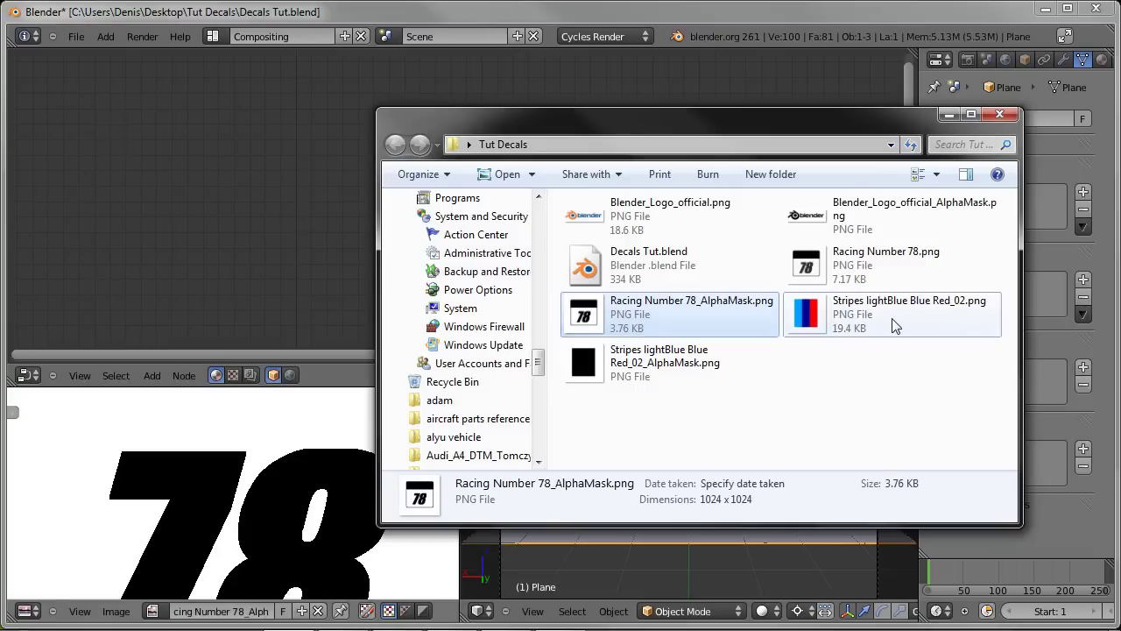
# Step: Load Stripes lightBlue Blue Red_02.png and its AlphaMask image into Blender's image editor, and display the coloured stripes image
pyautogui.moveTo(896, 326); pyautogui.dragTo(262, 473)
pyautogui.moveTo(683, 366); pyautogui.dragTo(279, 453)
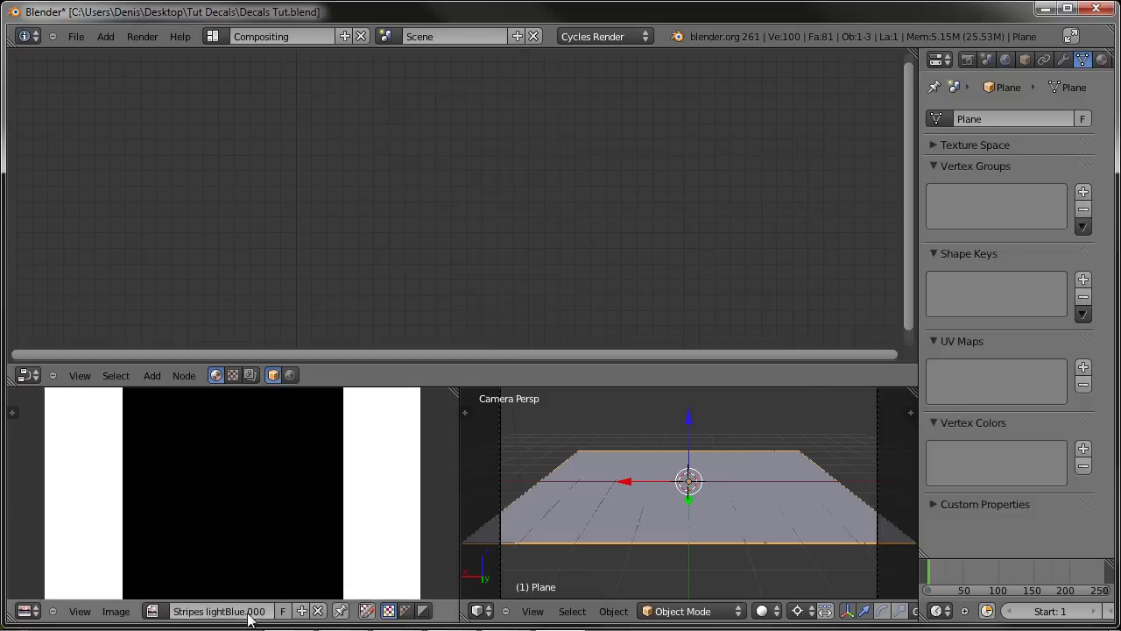
pyautogui.click(153, 611)
pyautogui.click(249, 496)
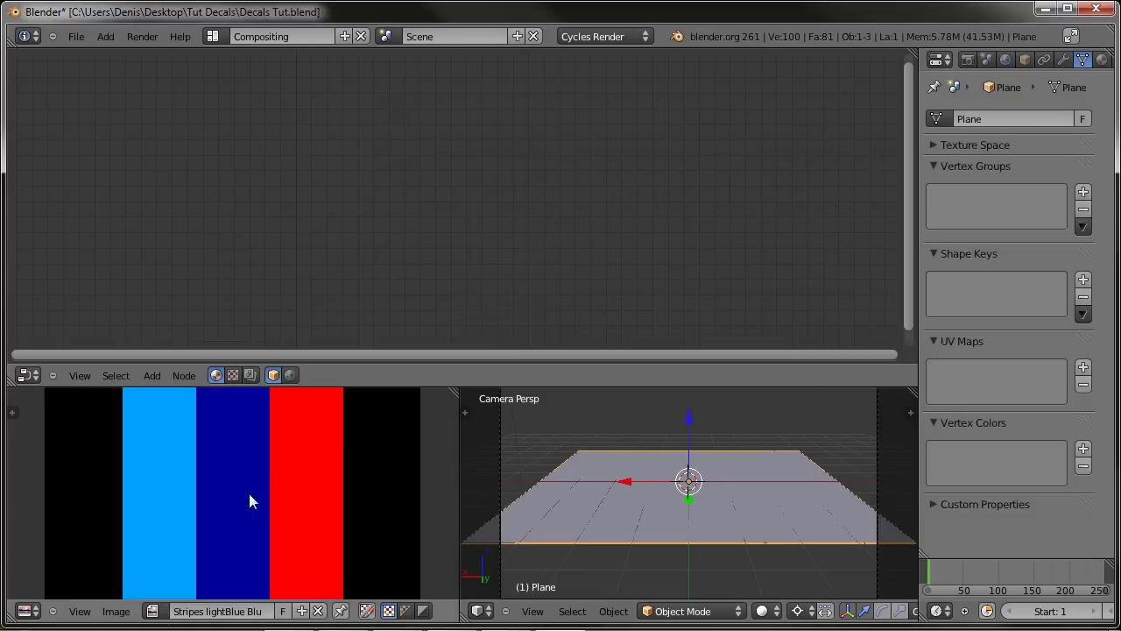
# Step: Enter Edit Mode on the plane, add a UV map named Stripes and unwrap all the faces into it
pyautogui.scroll(-4, 314, 497)
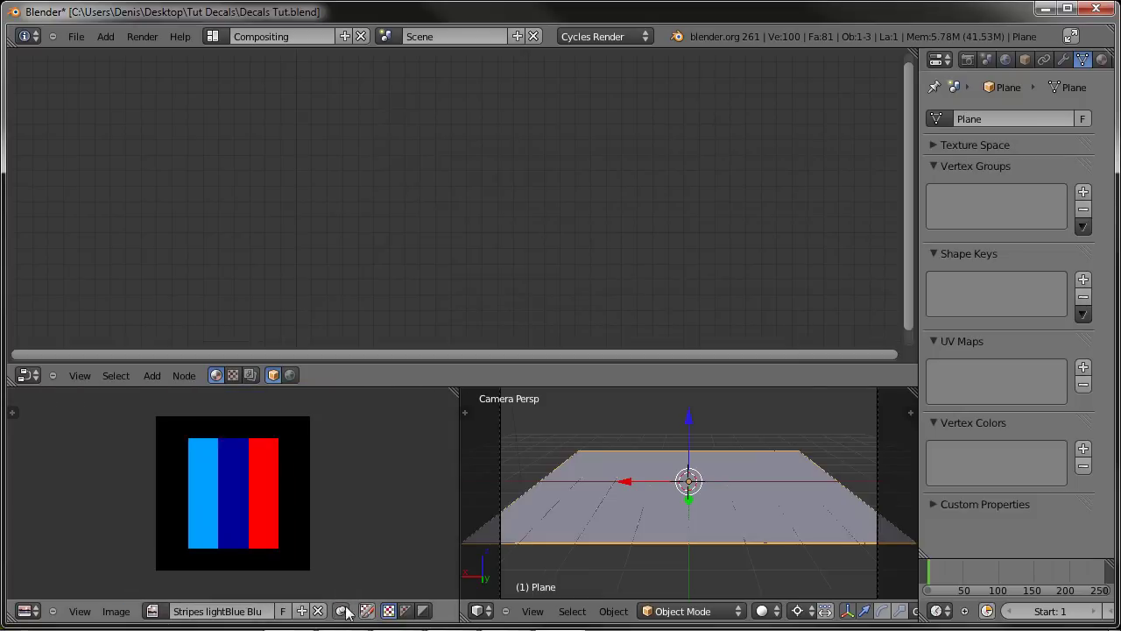
pyautogui.scroll(1, 348, 532)
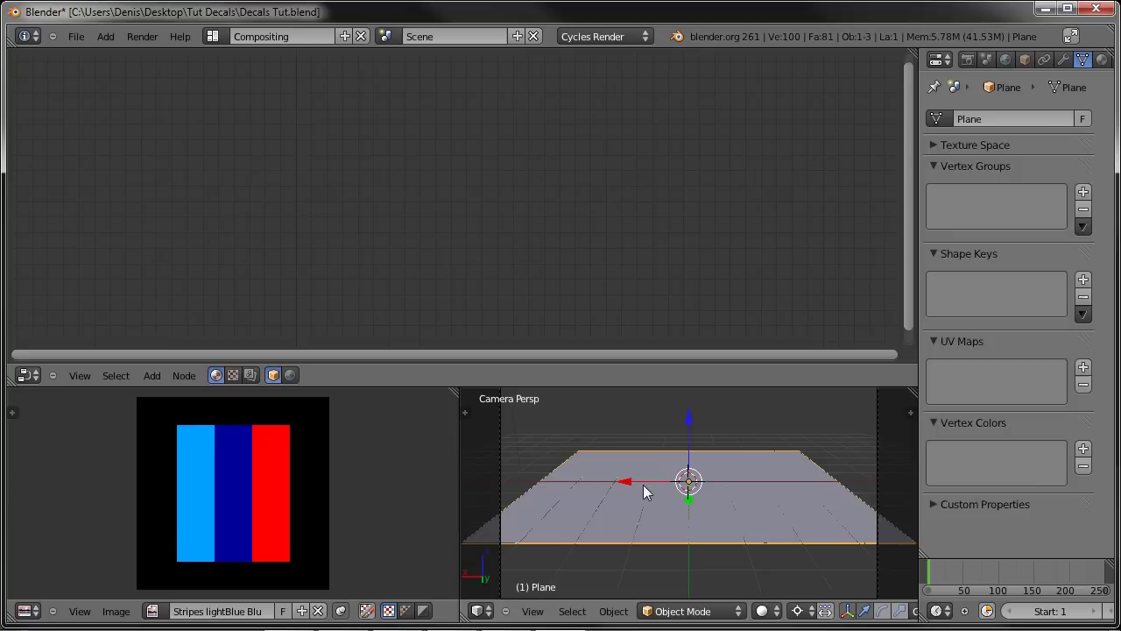
pyautogui.press('Tab')
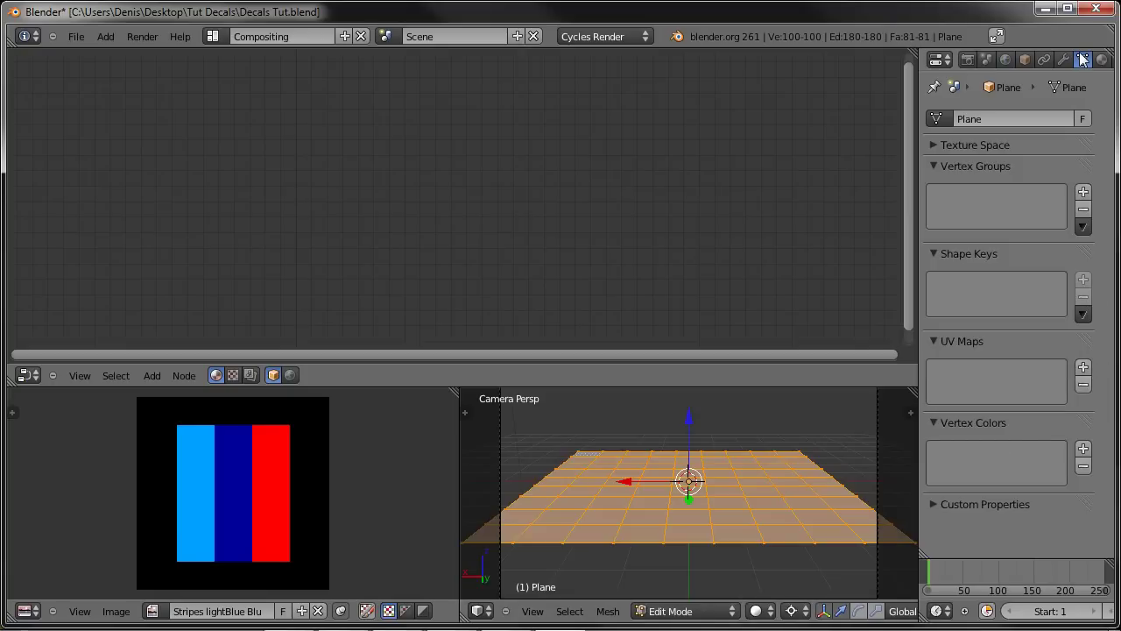
pyautogui.click(1084, 367)
pyautogui.write('Stripes')
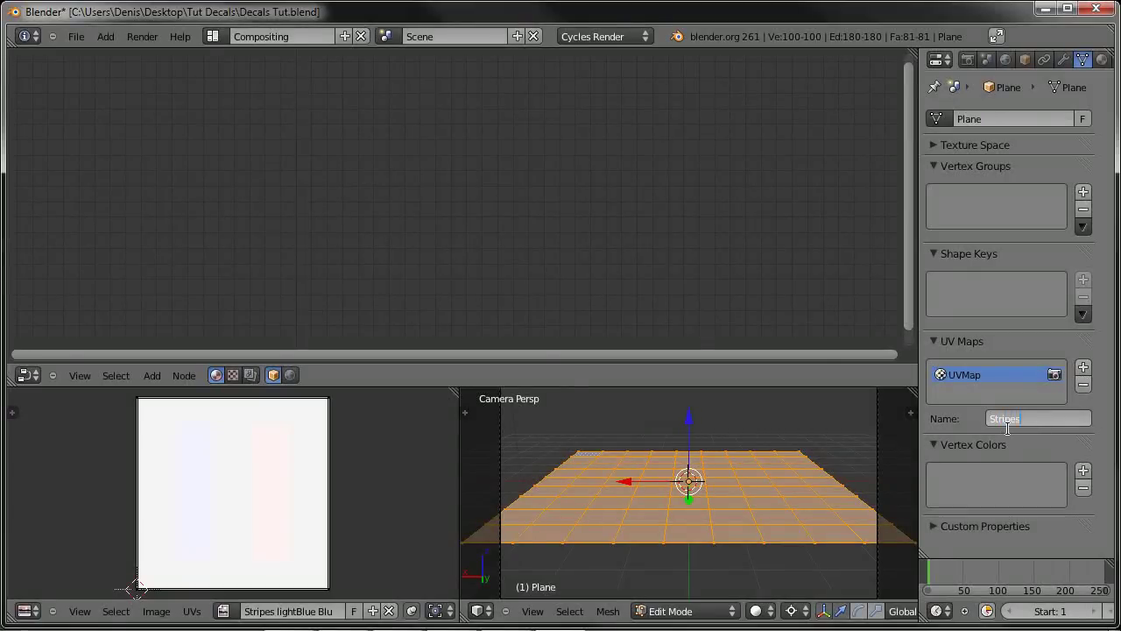
pyautogui.press('Return')
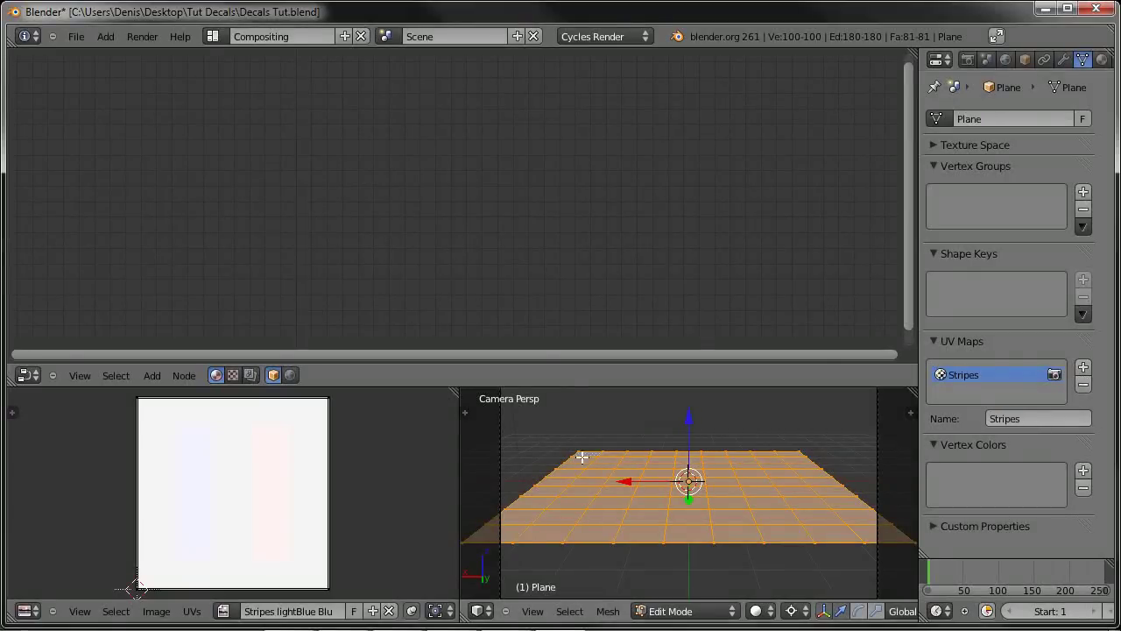
pyautogui.press('u')
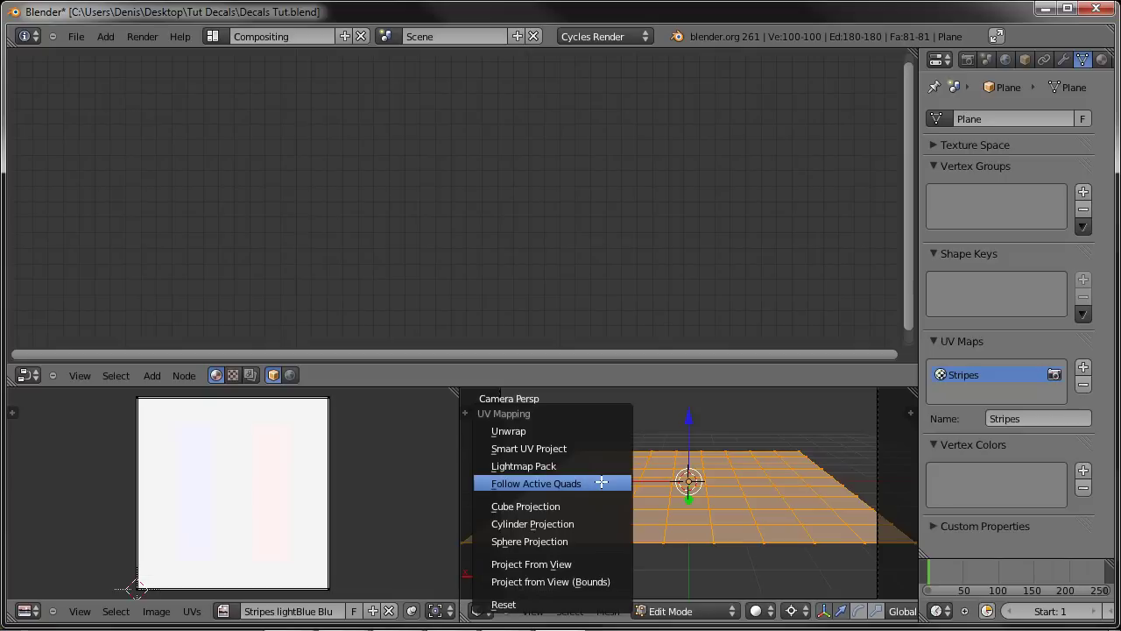
pyautogui.click(550, 425)
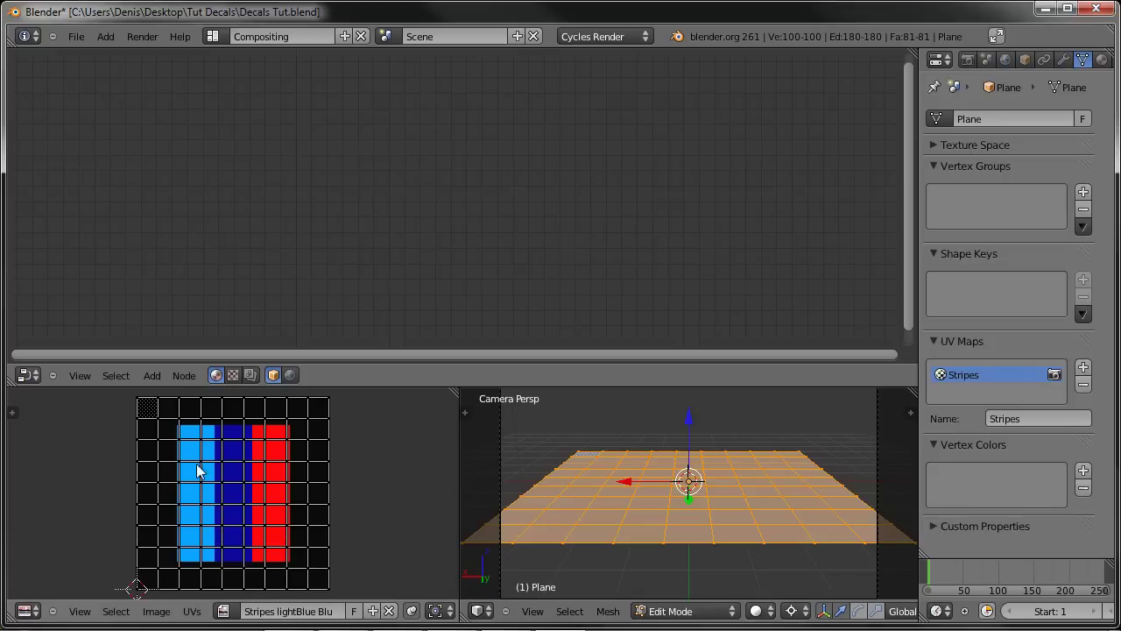
# Step: Add a second UV map to the plane and name it 78
pyautogui.click(1084, 366)
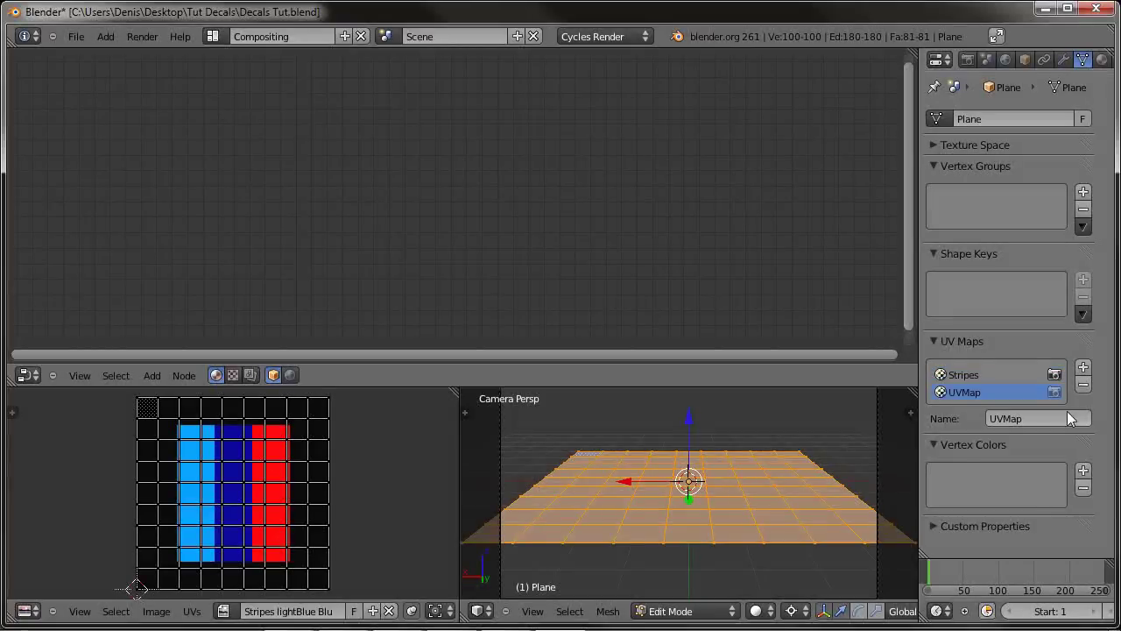
pyautogui.click(1055, 417)
pyautogui.write('T')
pyautogui.write('8')
pyautogui.press('Return')
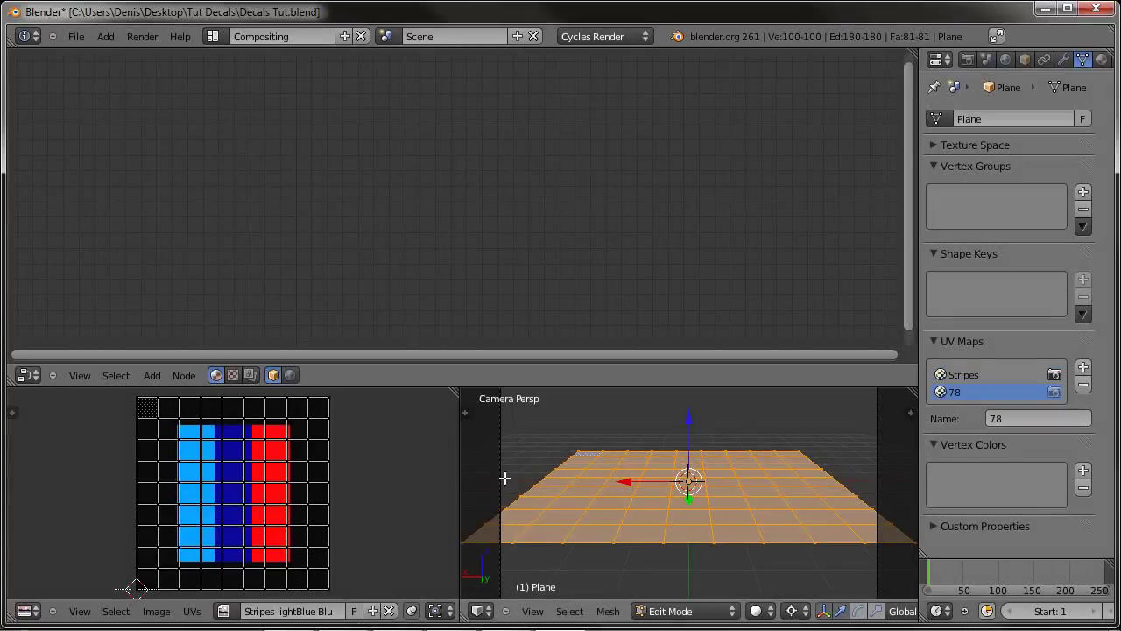
# Step: Show Racing Number 78.png behind the unwrapped faces in the UV editor
pyautogui.click(224, 610)
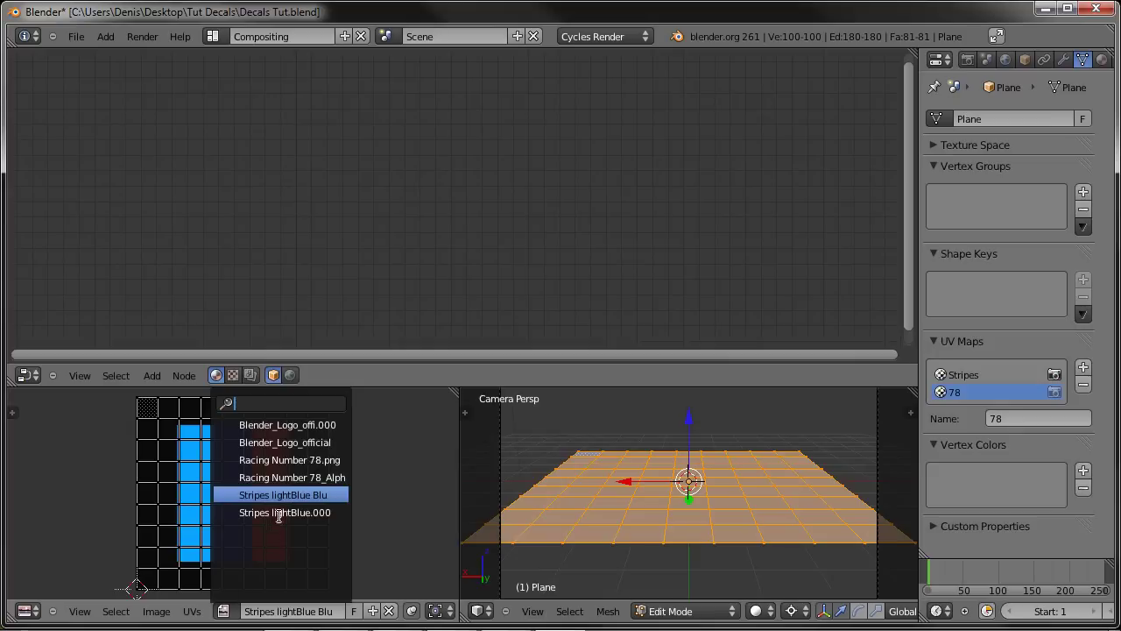
pyautogui.click(300, 461)
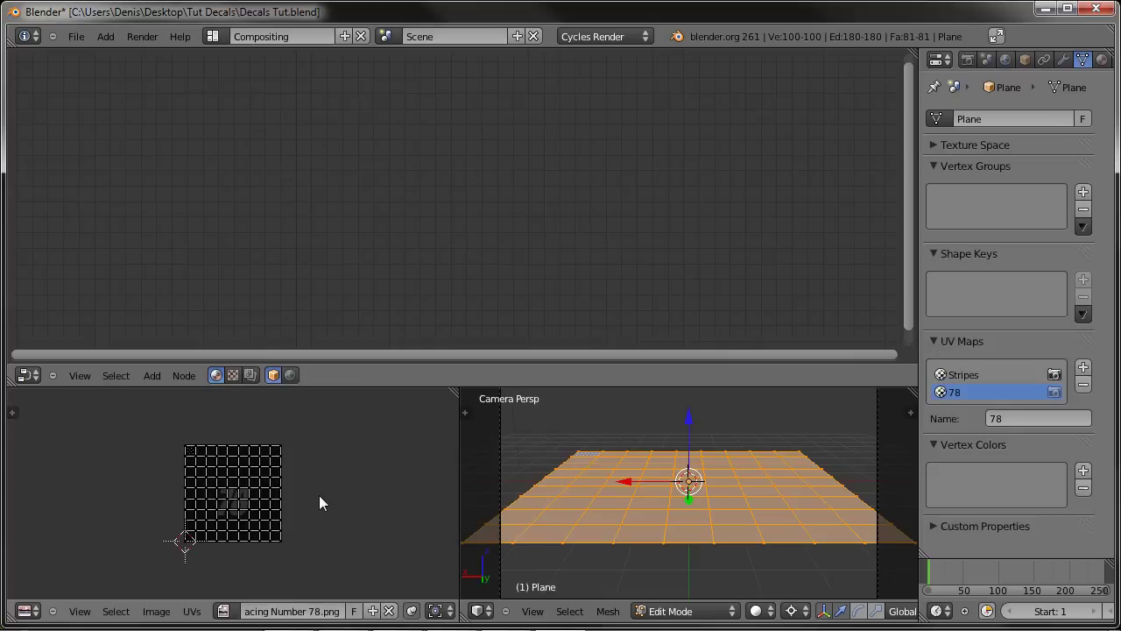
pyautogui.scroll(-1, 319, 495)
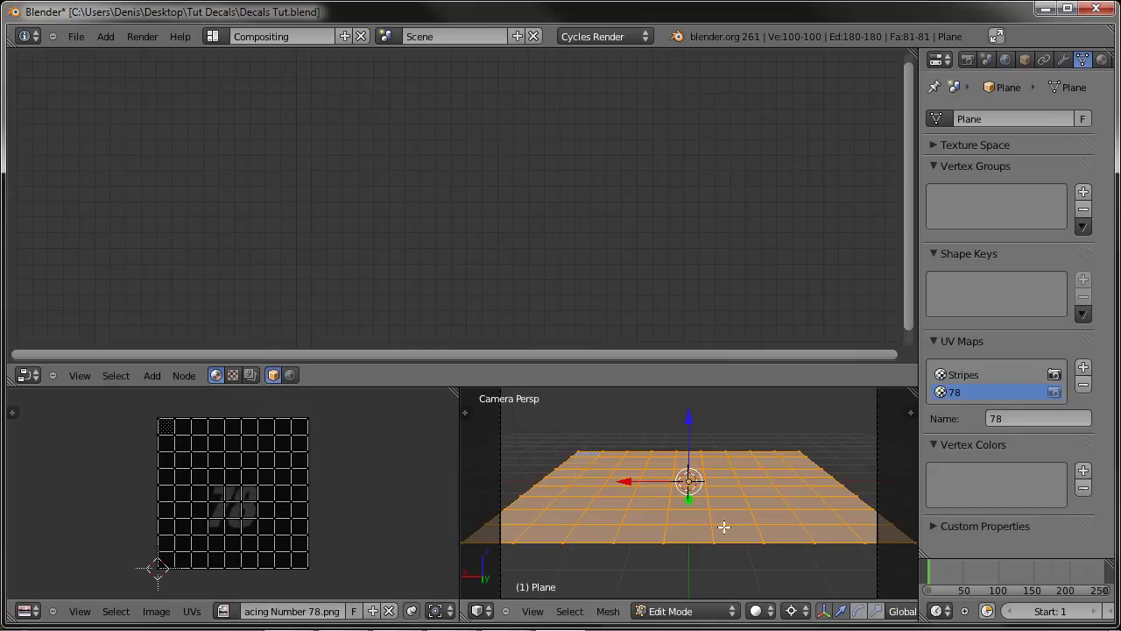
# Step: In top view, switch to face selection and select only the central 3×3 block of faces on the plane
pyautogui.moveTo(724, 529); pyautogui.dragTo(723, 526, button='middle')
pyautogui.press('KP_7')
pyautogui.scroll(2, 721, 525)
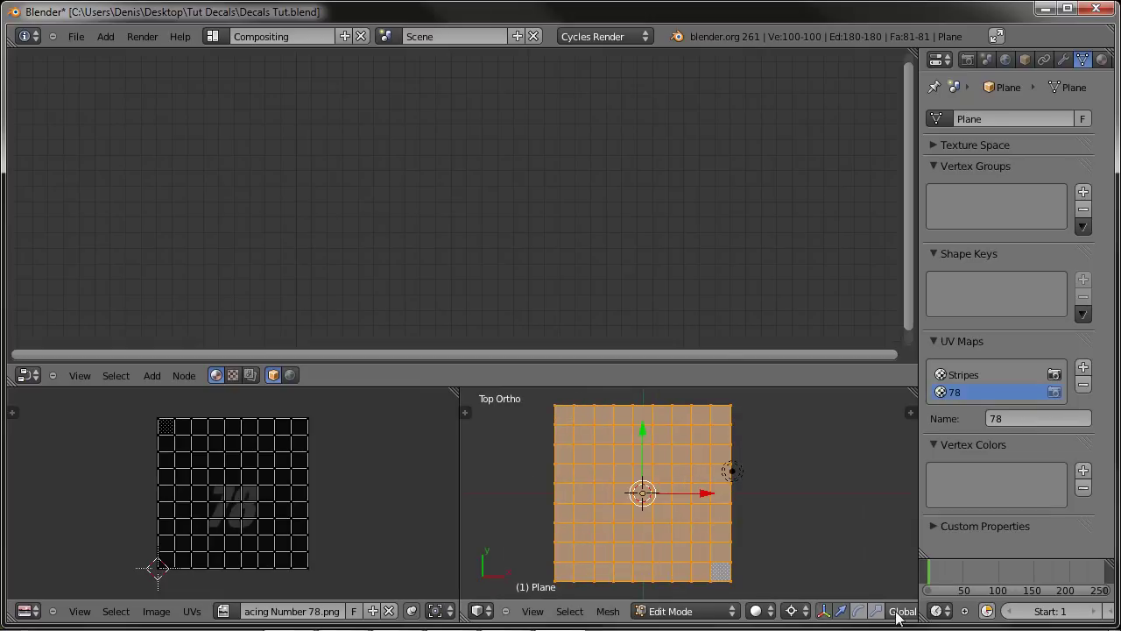
pyautogui.scroll(-5, 883, 602)
pyautogui.click(672, 611)
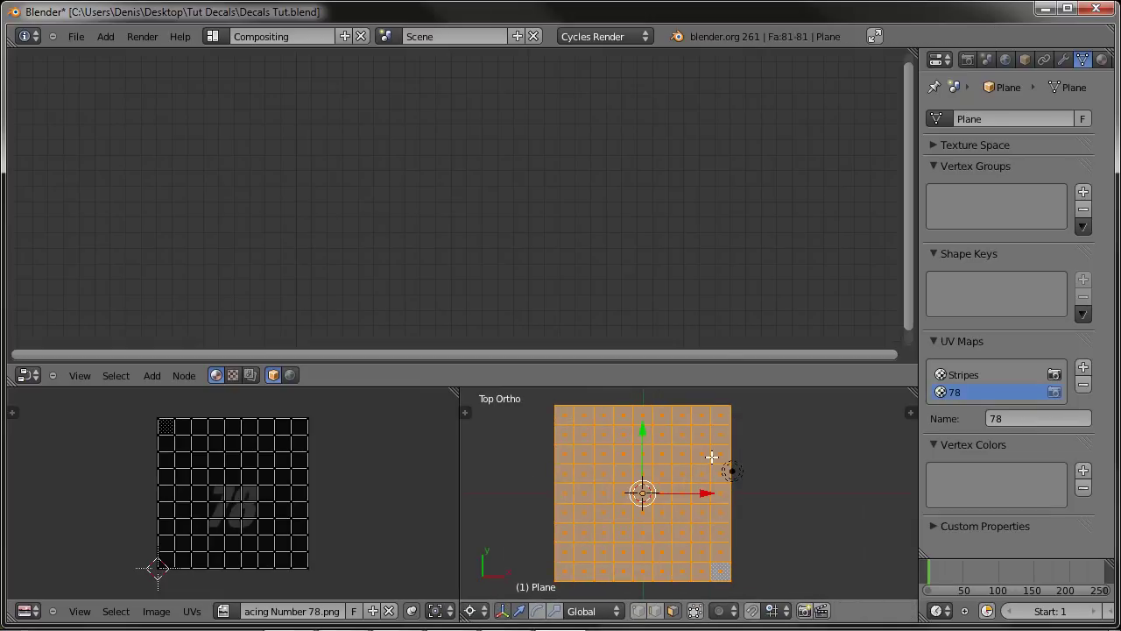
pyautogui.scroll(3, 645, 506)
pyautogui.keyDown('shift'); pyautogui.moveTo(645, 505); pyautogui.dragTo(701, 503, button='middle'); pyautogui.keyUp('shift')
pyautogui.press('a')
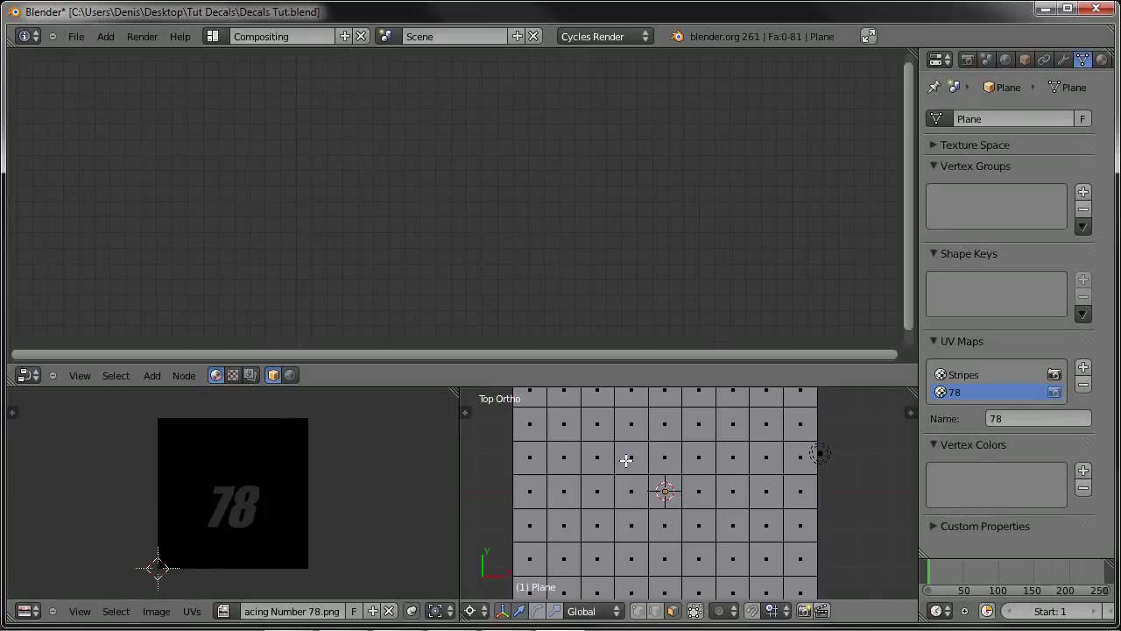
pyautogui.press('b')
pyautogui.moveTo(629, 452); pyautogui.dragTo(706, 538)
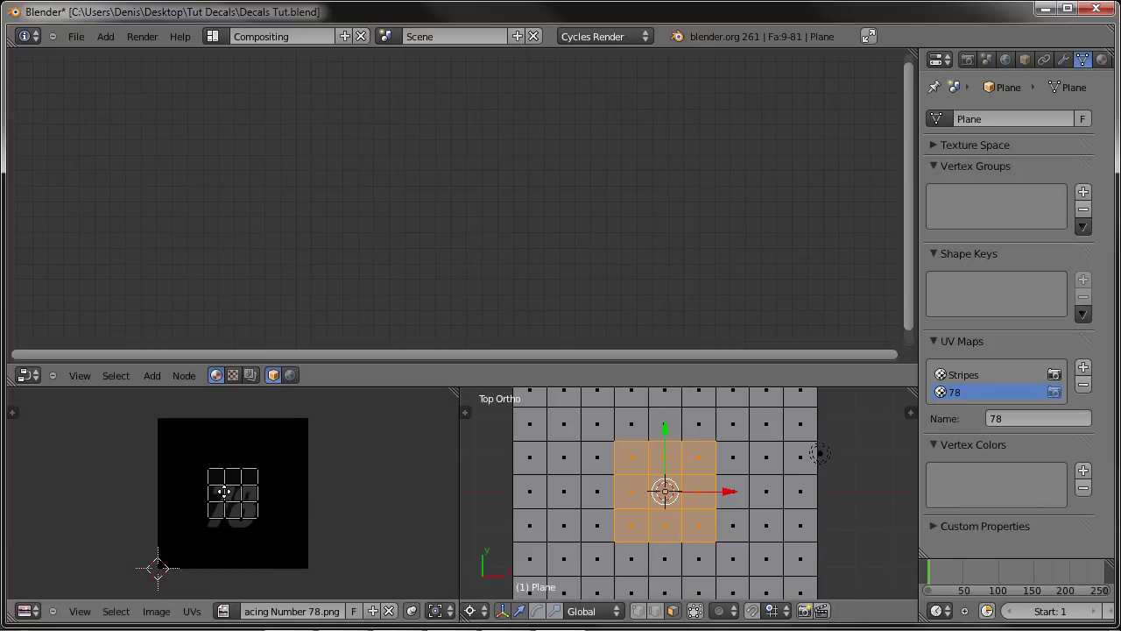
# Step: Select all UVs of the central face block and display the number image with its alpha transparency
pyautogui.moveTo(224, 491); pyautogui.dragTo(236, 482, button='middle')
pyautogui.press('a')
pyautogui.scroll(2, 295, 468)
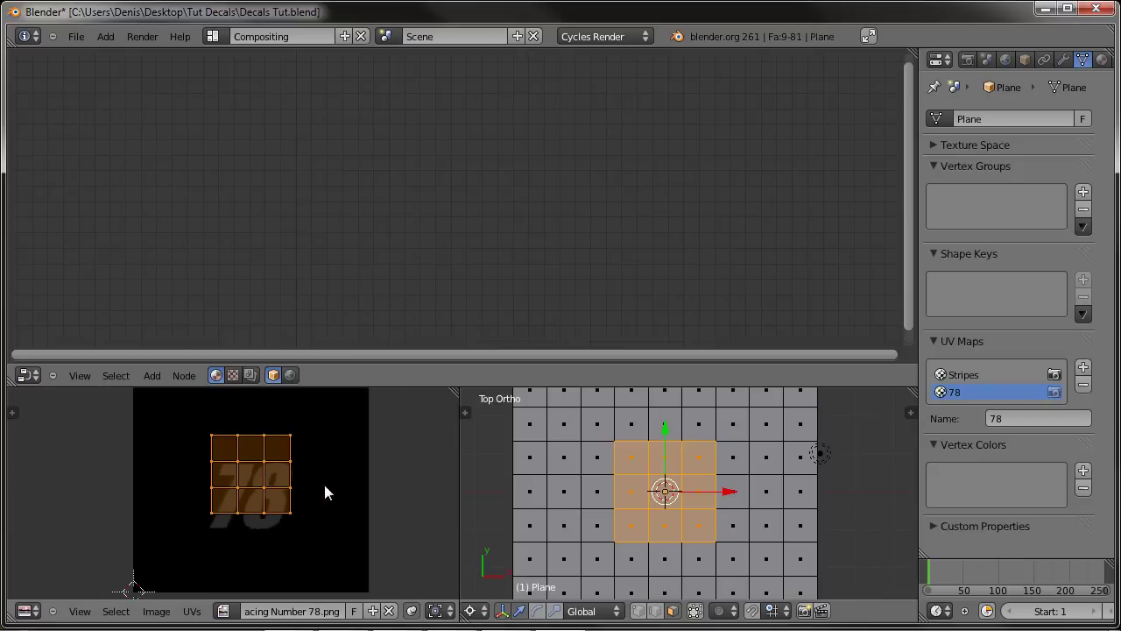
pyautogui.moveTo(433, 611); pyautogui.dragTo(29, 591, button='middle')
pyautogui.moveTo(419, 618); pyautogui.dragTo(248, 609, button='middle')
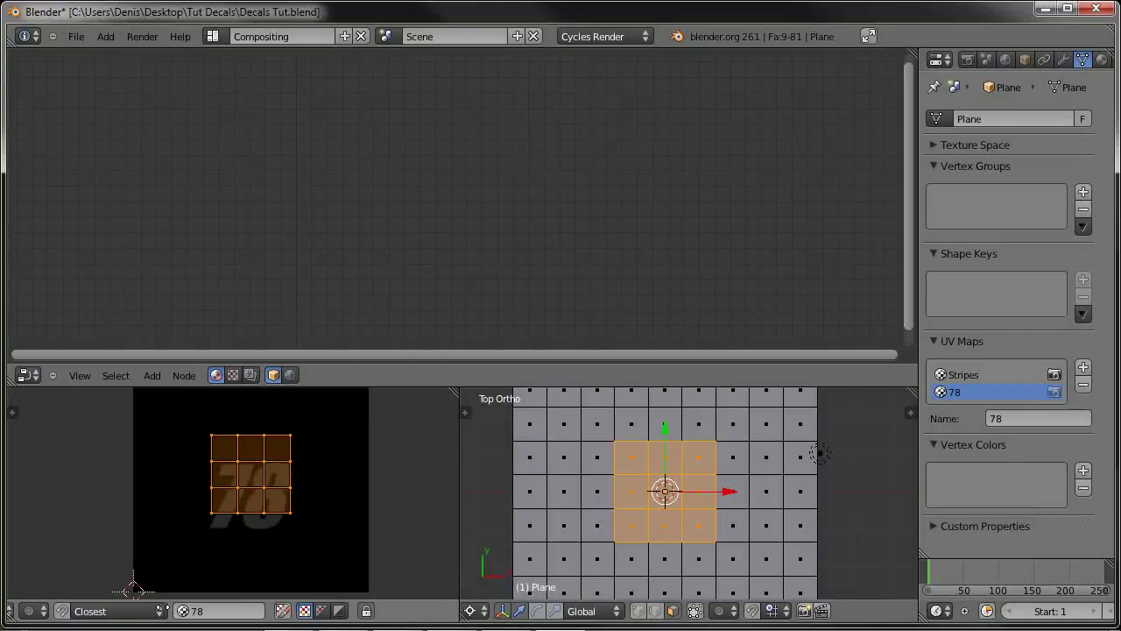
pyautogui.click(318, 611)
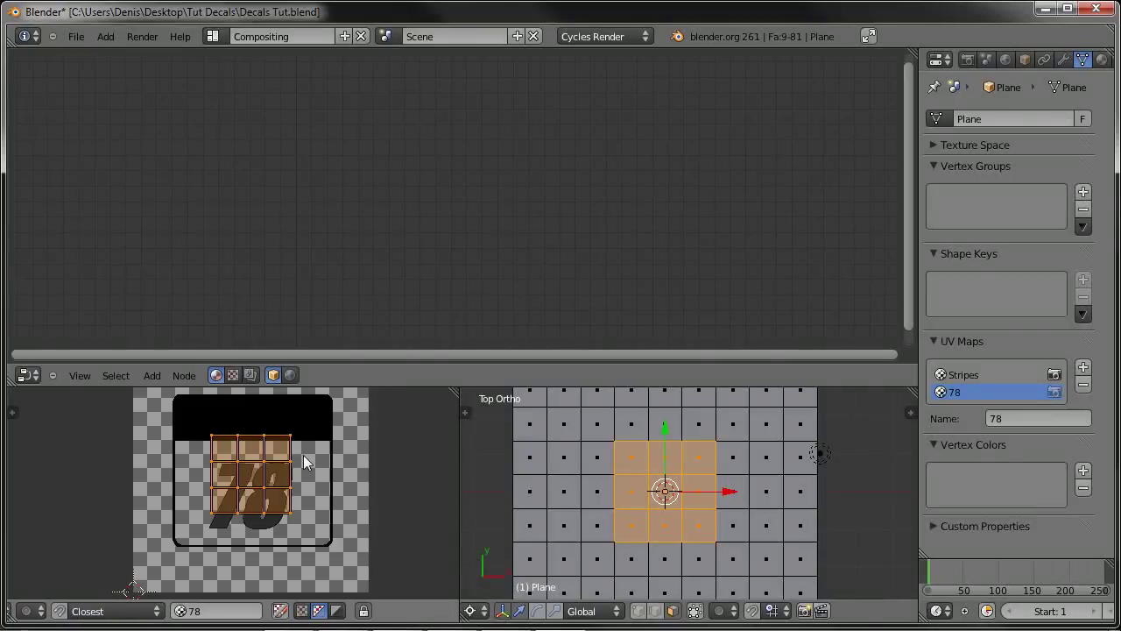
# Step: Scale the selected UVs up by about 2.1 and move them so they enclose the number 78 decal frame
pyautogui.scroll(-1, 304, 454)
pyautogui.press('s')
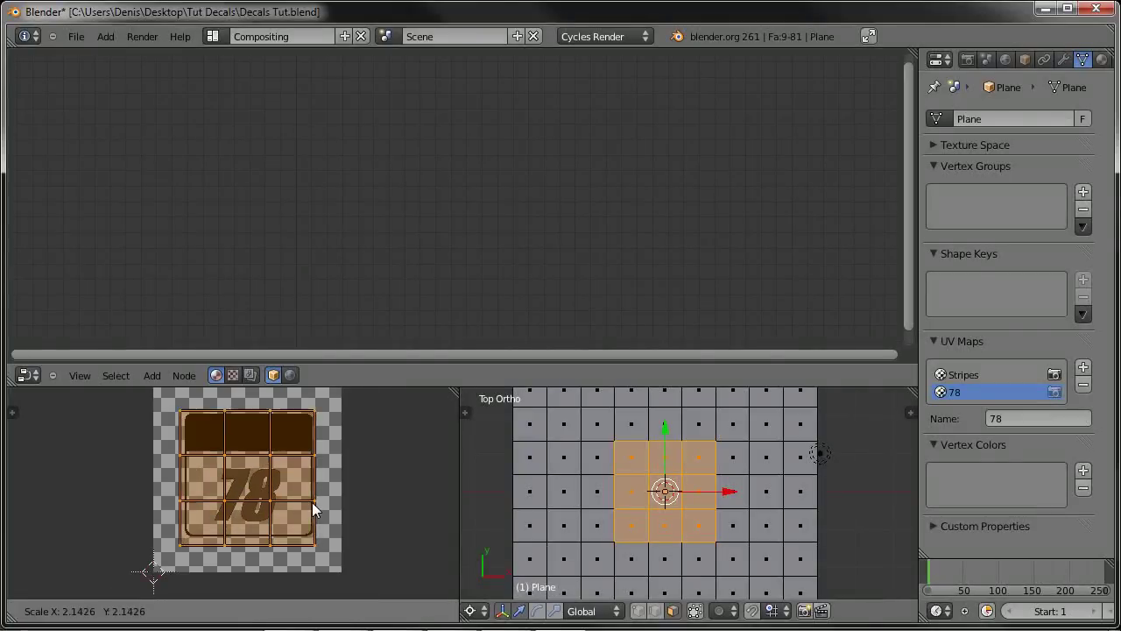
pyautogui.click(310, 502)
pyautogui.press('g')
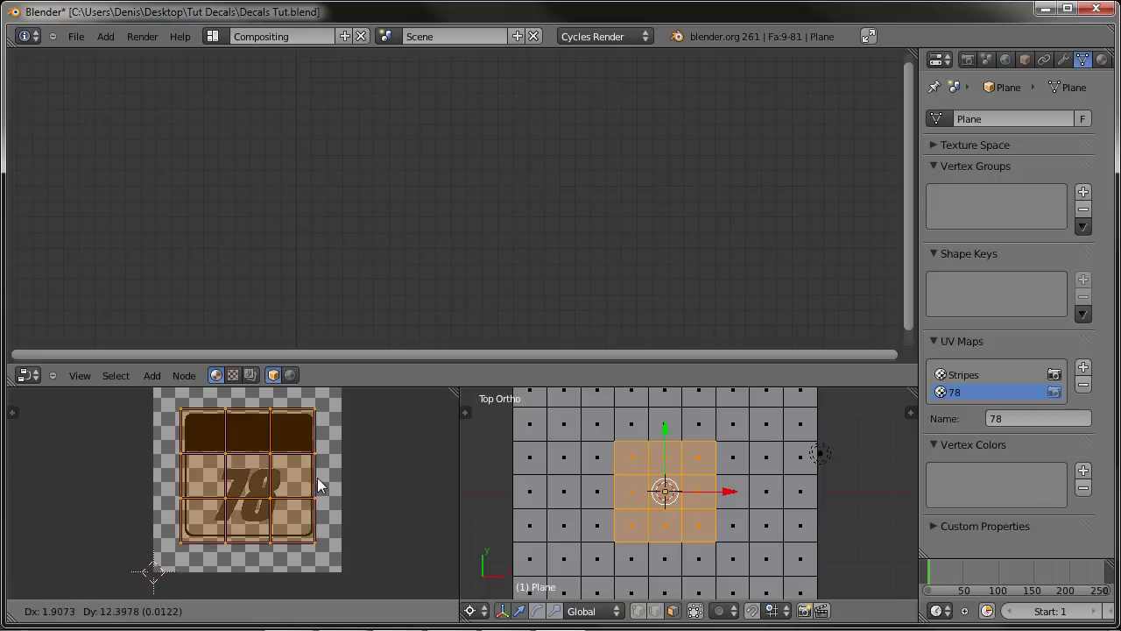
pyautogui.click(321, 472)
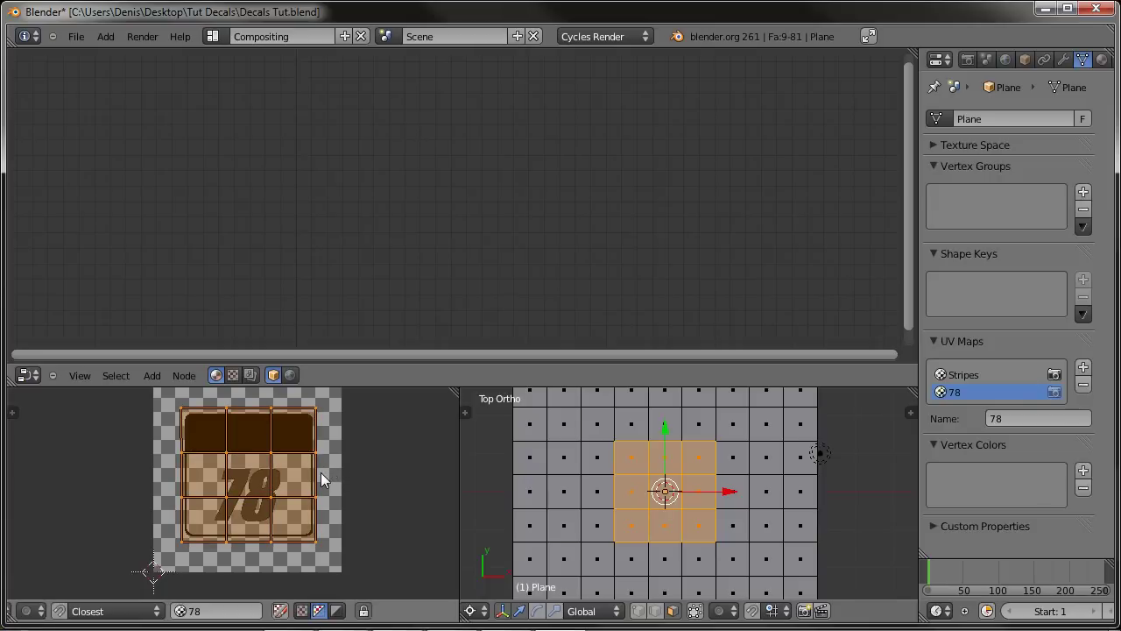
pyautogui.scroll(-2, 674, 484)
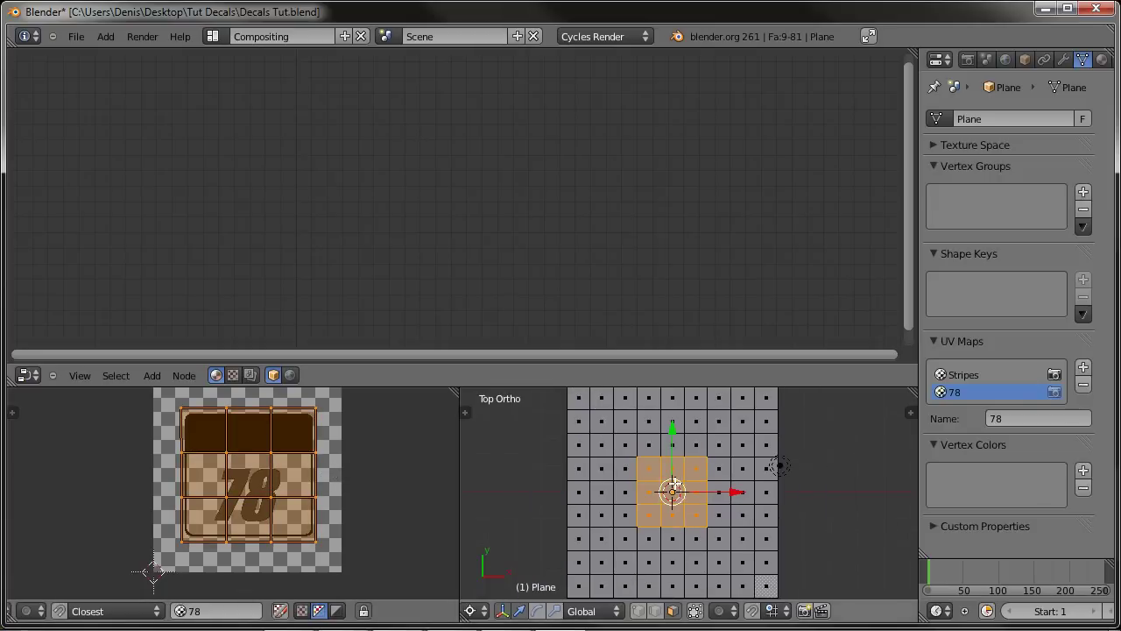
pyautogui.press('a')
pyautogui.press('a')
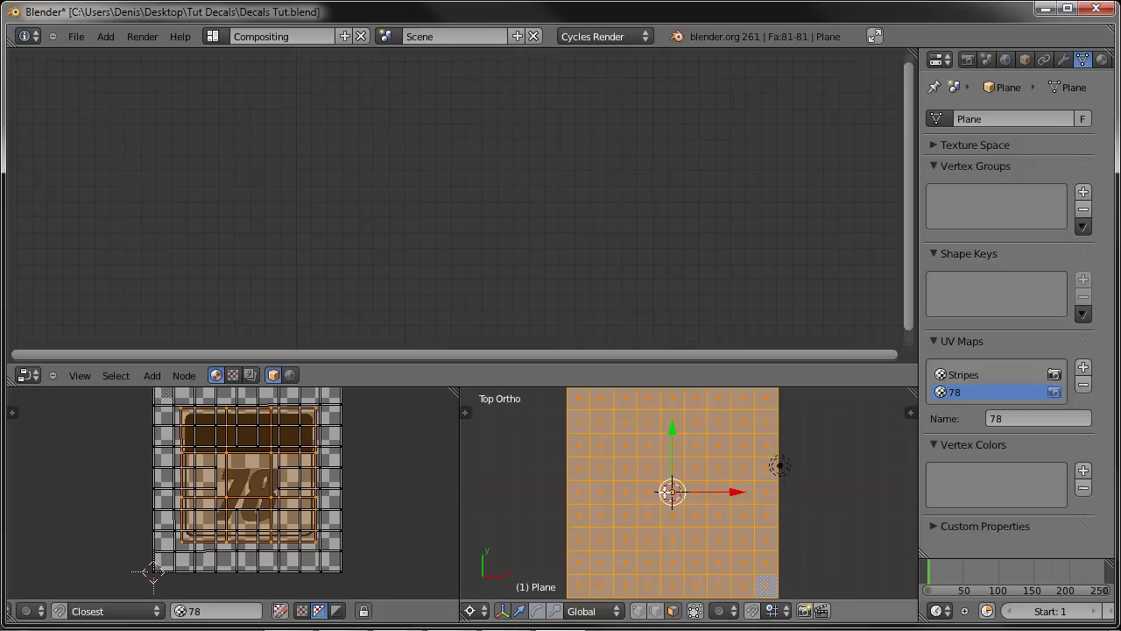
pyautogui.press('a')
pyautogui.hotkey('ctrl', 'z')
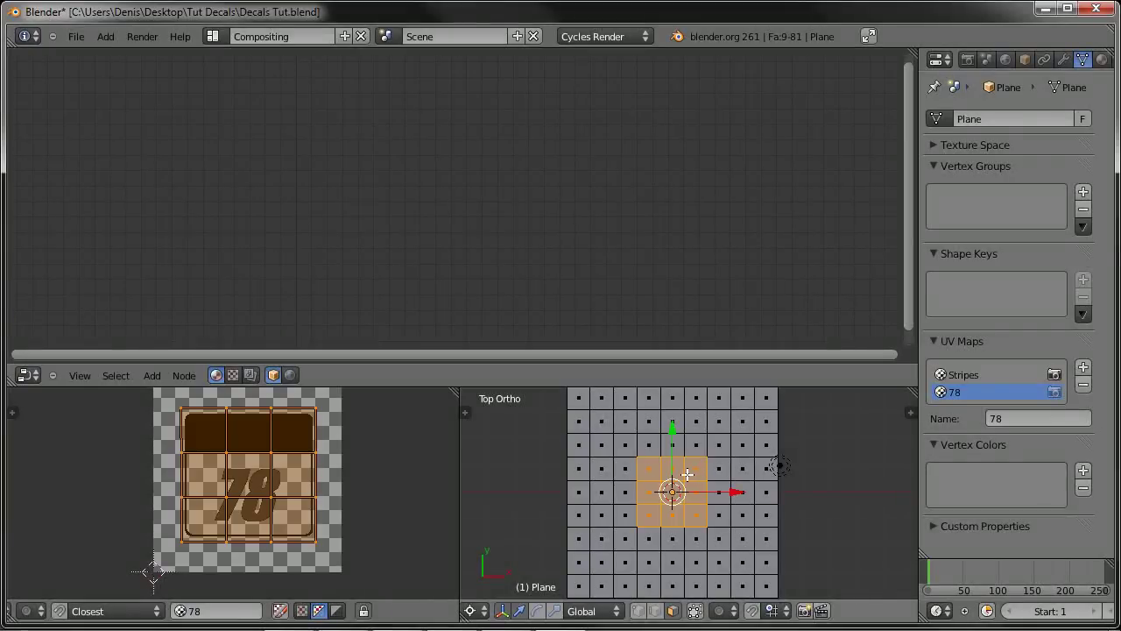
# Step: Invert the face selection, collapse those faces' UVs with scale 0 and move them to the transparent area outside the decal's lower-right corner
pyautogui.hotkey('ctrl', 'i')
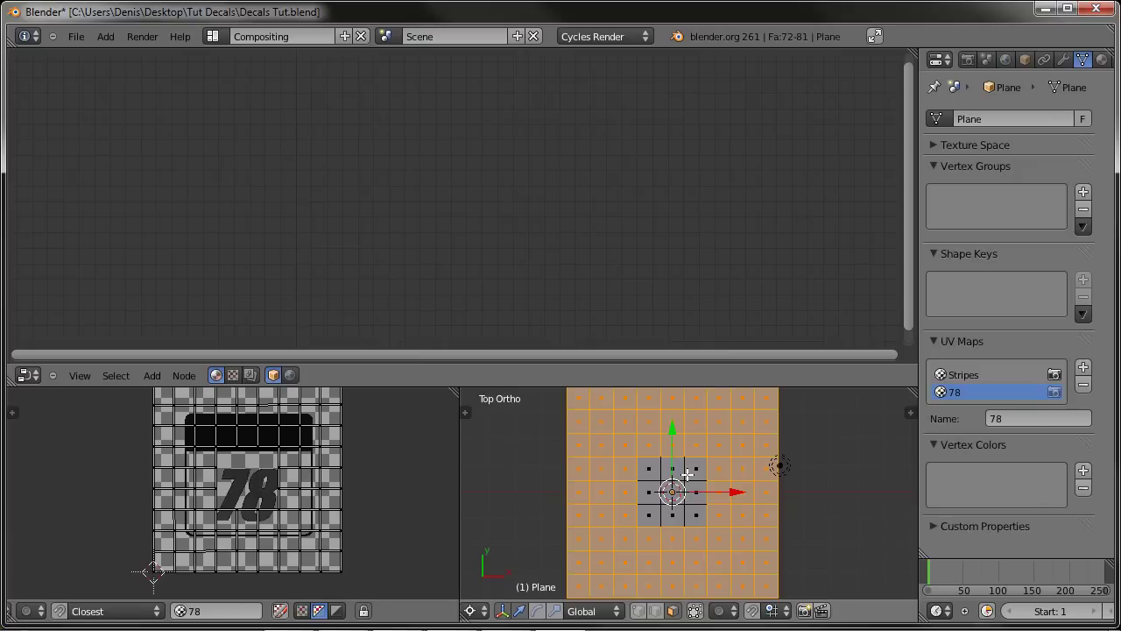
pyautogui.press('a')
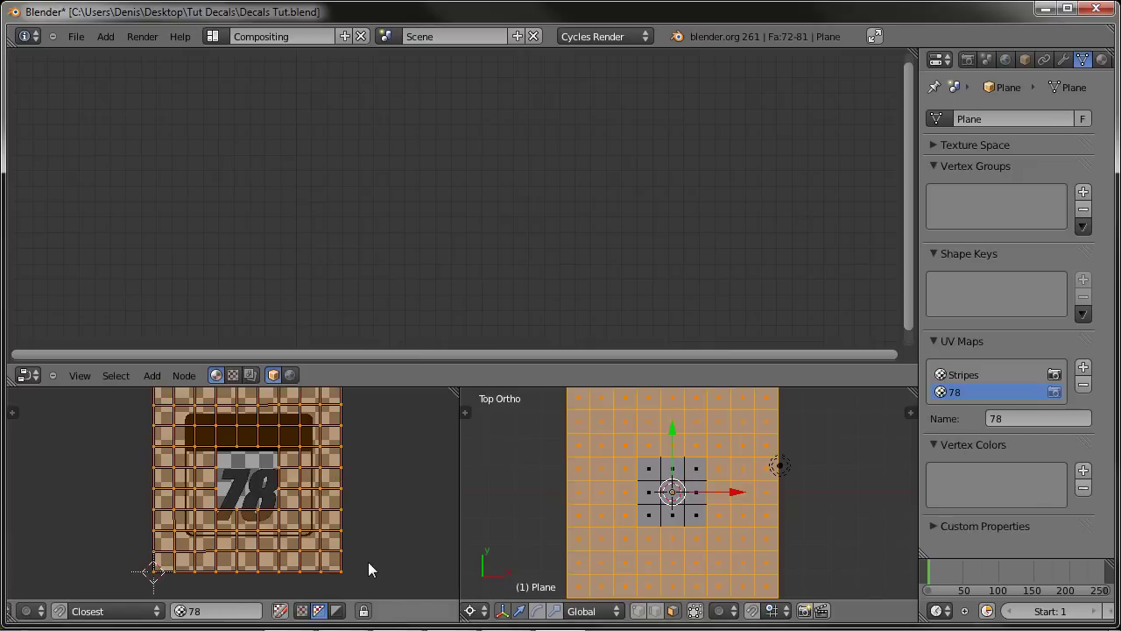
pyautogui.press('s')
pyautogui.press('0')
pyautogui.press('Return')
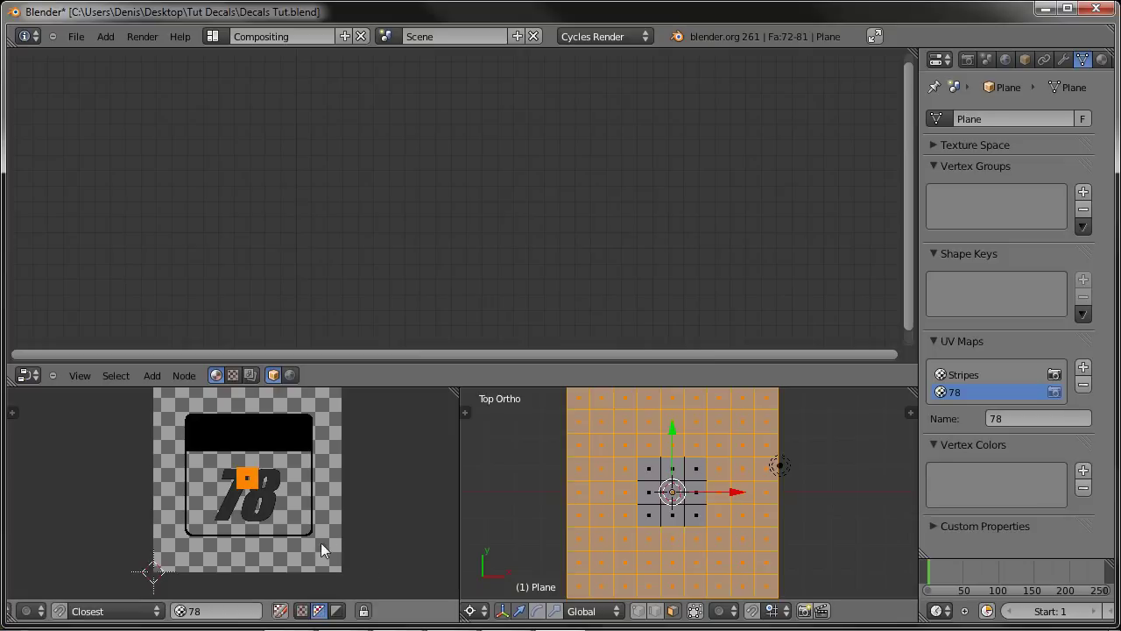
pyautogui.press('g')
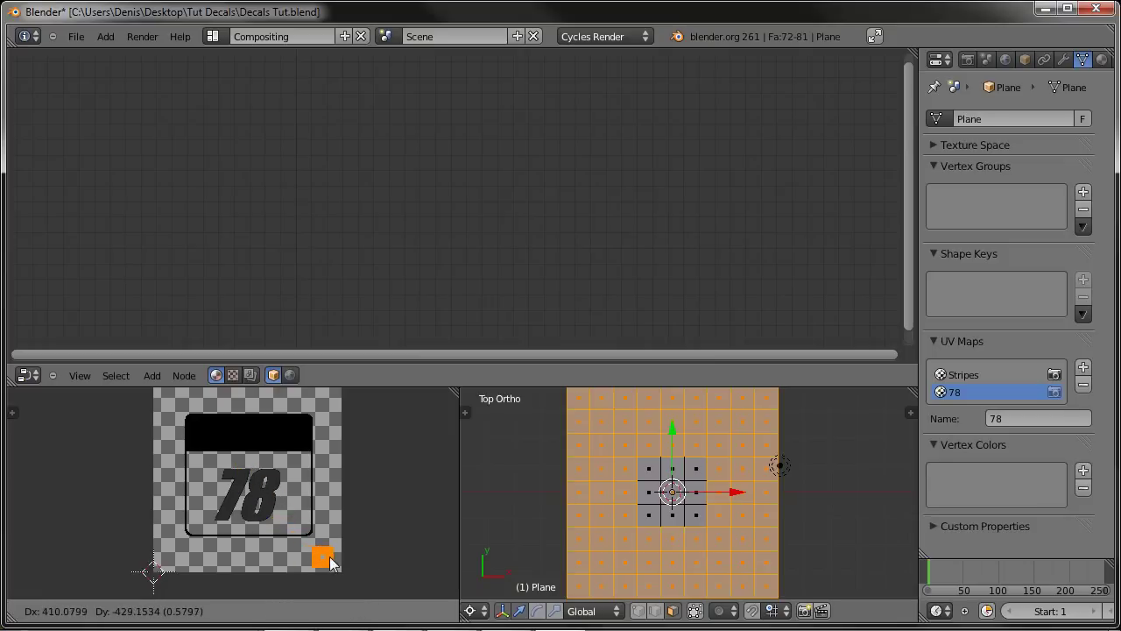
pyautogui.click(326, 555)
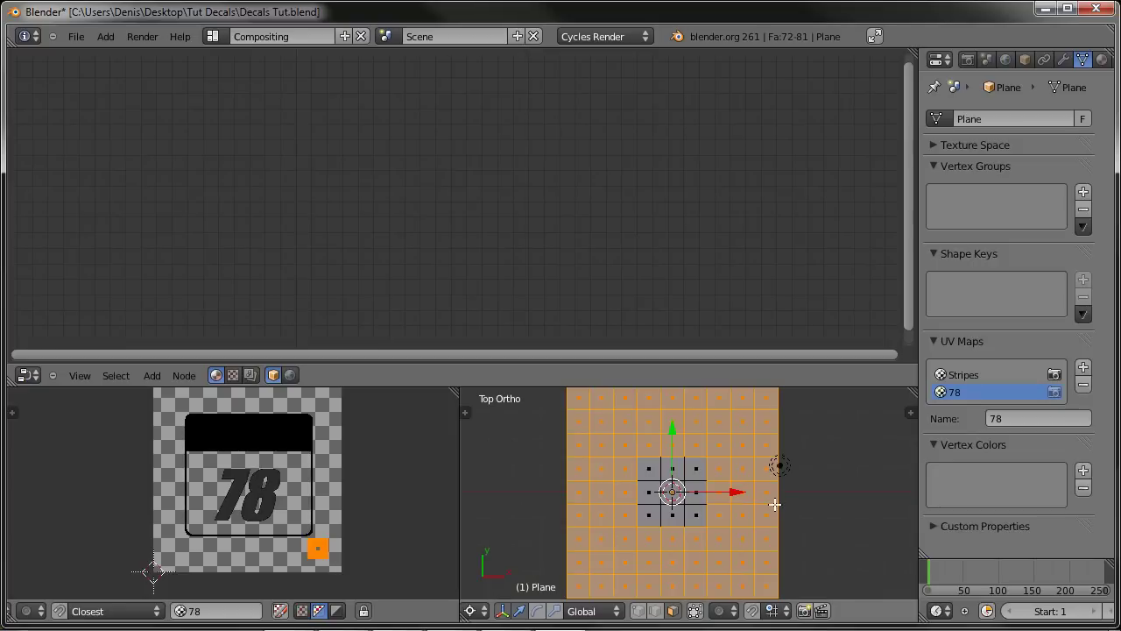
# Step: Add a third UV map to the plane and name it Blender
pyautogui.click(1084, 372)
pyautogui.click(1030, 435)
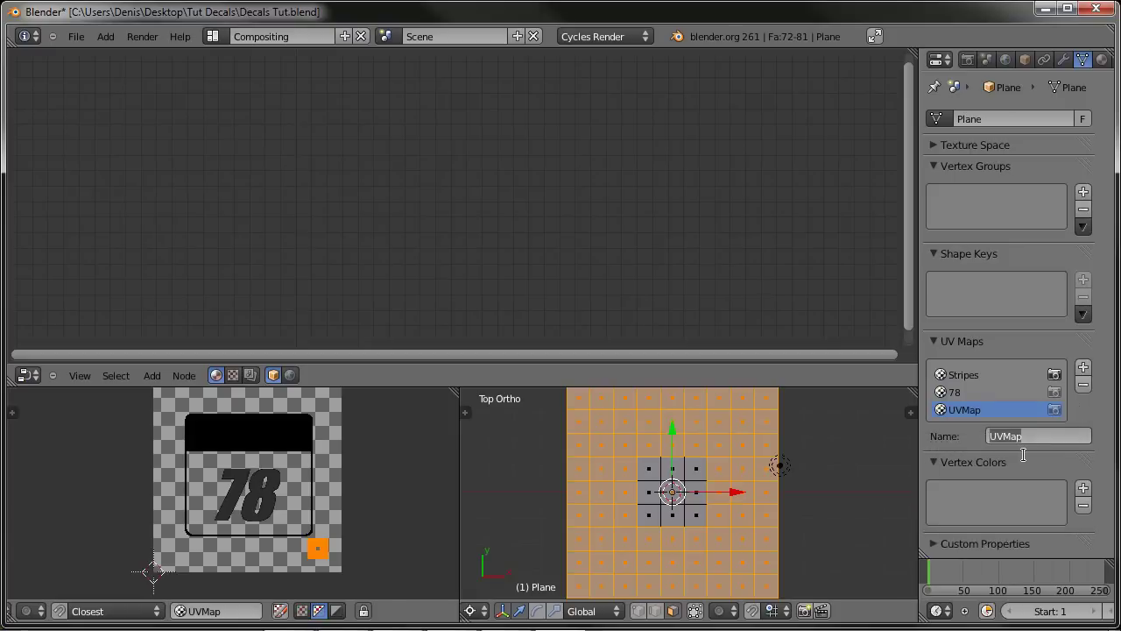
pyautogui.write('Blender')
pyautogui.press('Return')
pyautogui.write('B')
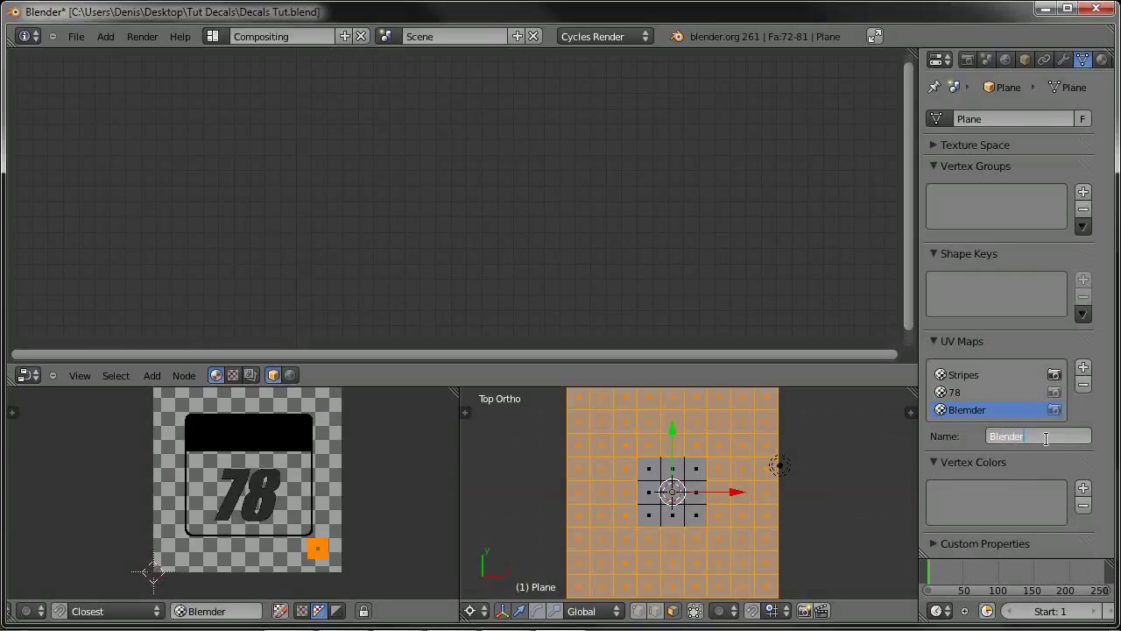
pyautogui.write('lender')
pyautogui.press('Return')
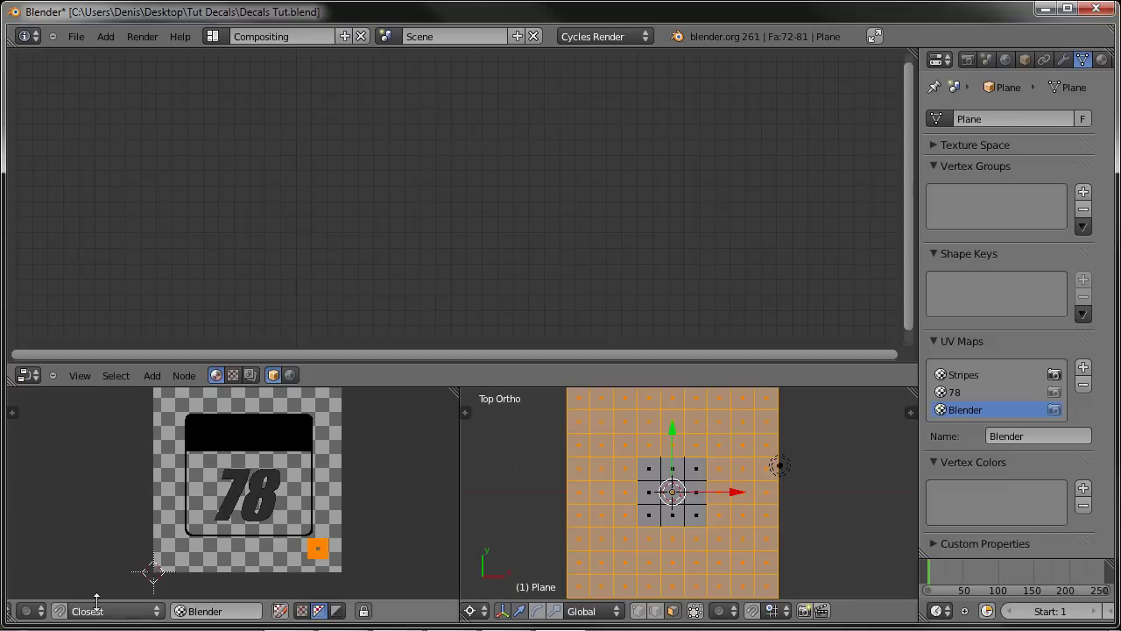
# Step: Display the Blender_Logo_official image in the UV editor in place of the number 78 image
pyautogui.scroll(5, 131, 611)
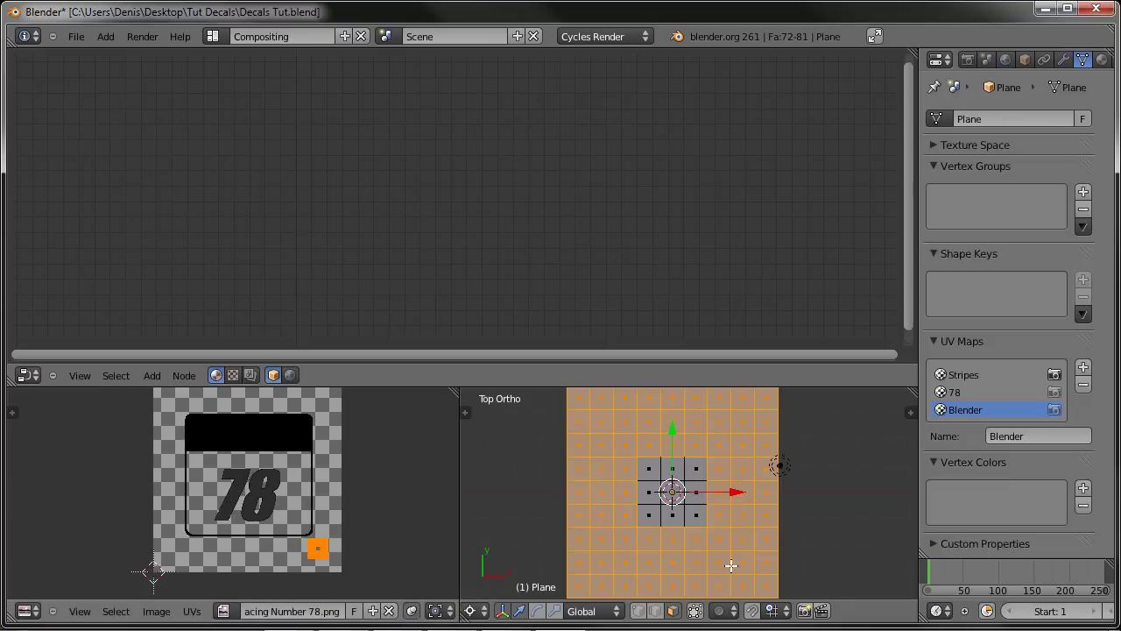
pyautogui.click(226, 611)
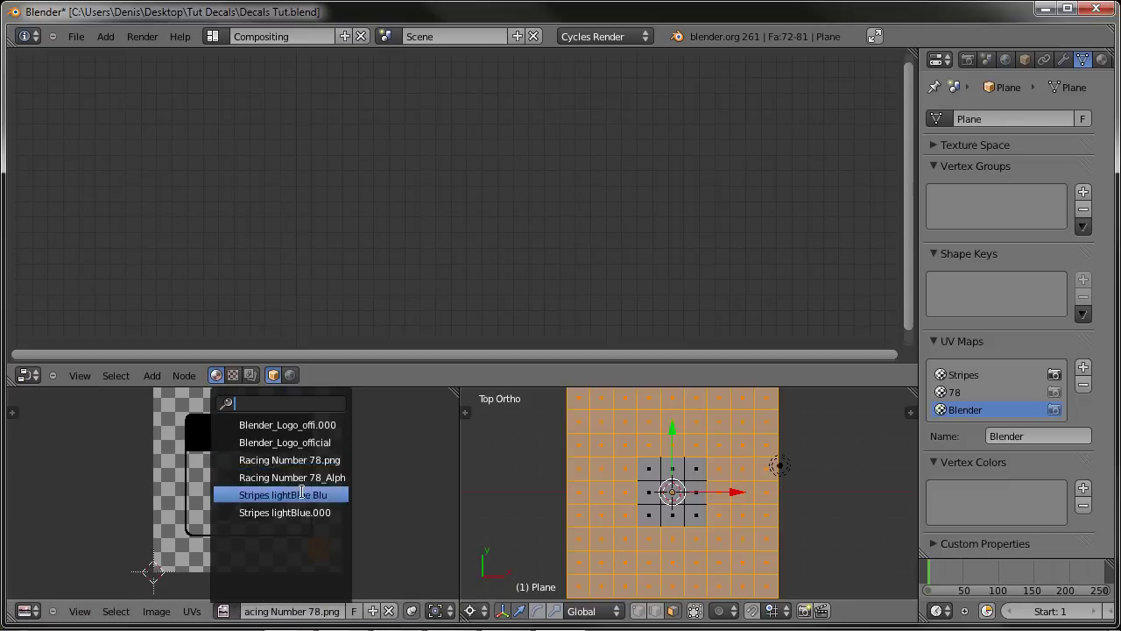
pyautogui.click(317, 446)
# Step: Select all faces of the plane and unwrap them so the UV grid covers the whole logo image
pyautogui.press('a')
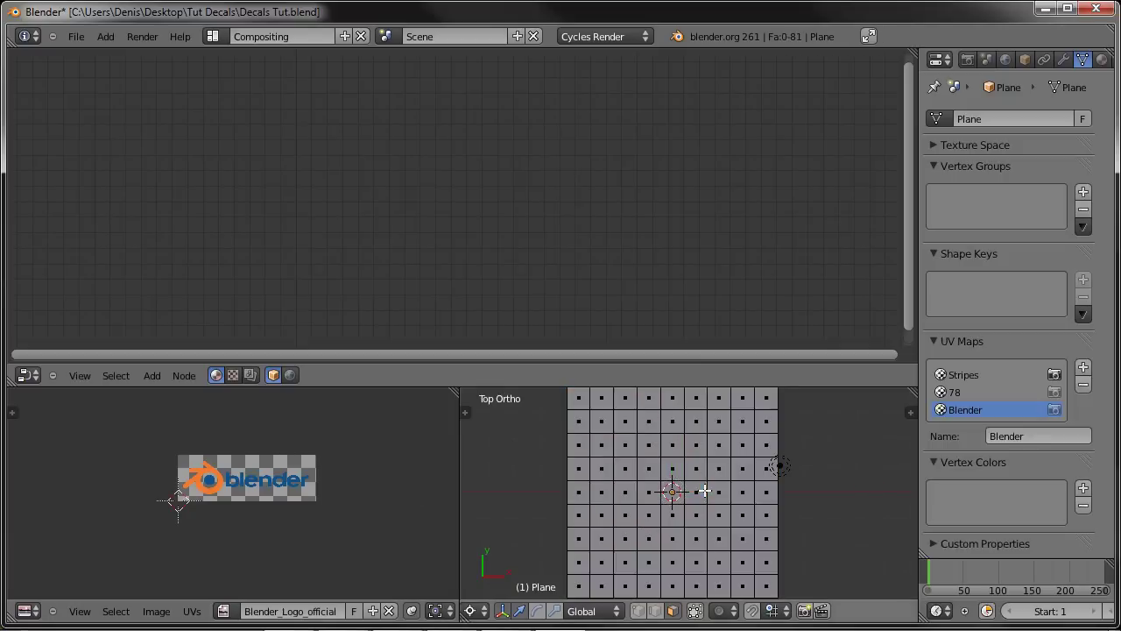
pyautogui.press('a')
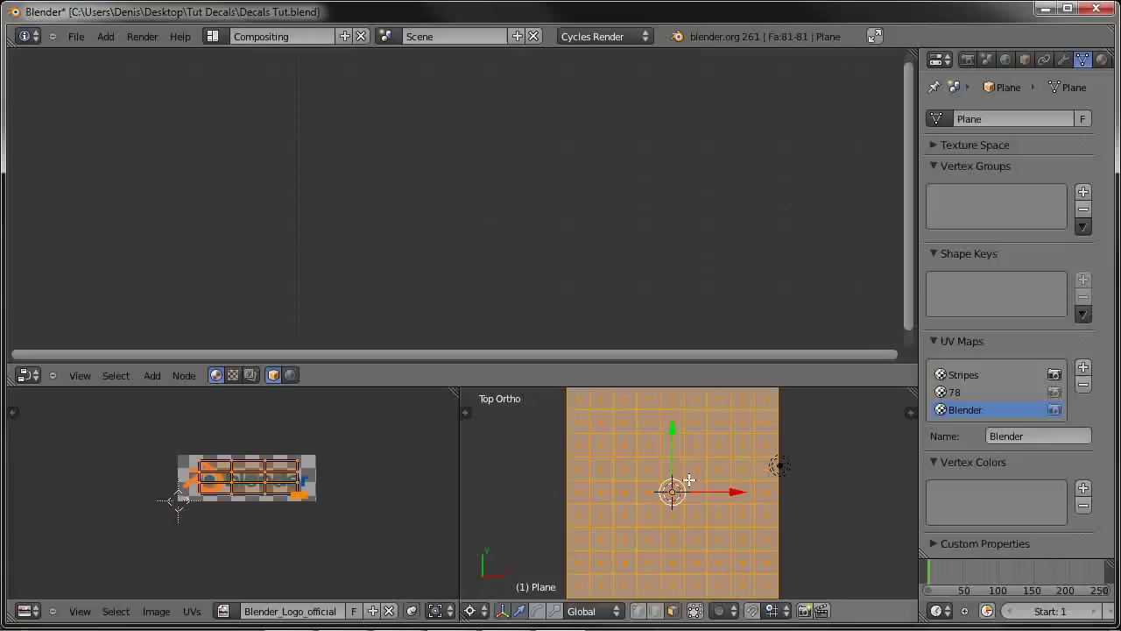
pyautogui.press('u')
pyautogui.click(598, 430)
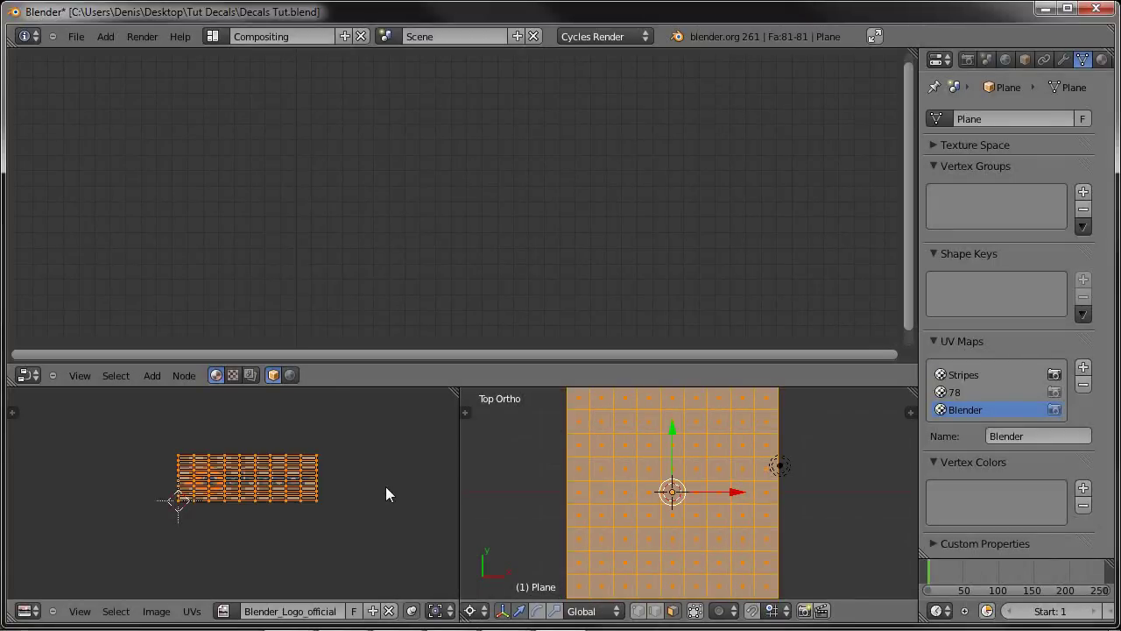
pyautogui.scroll(4, 385, 487)
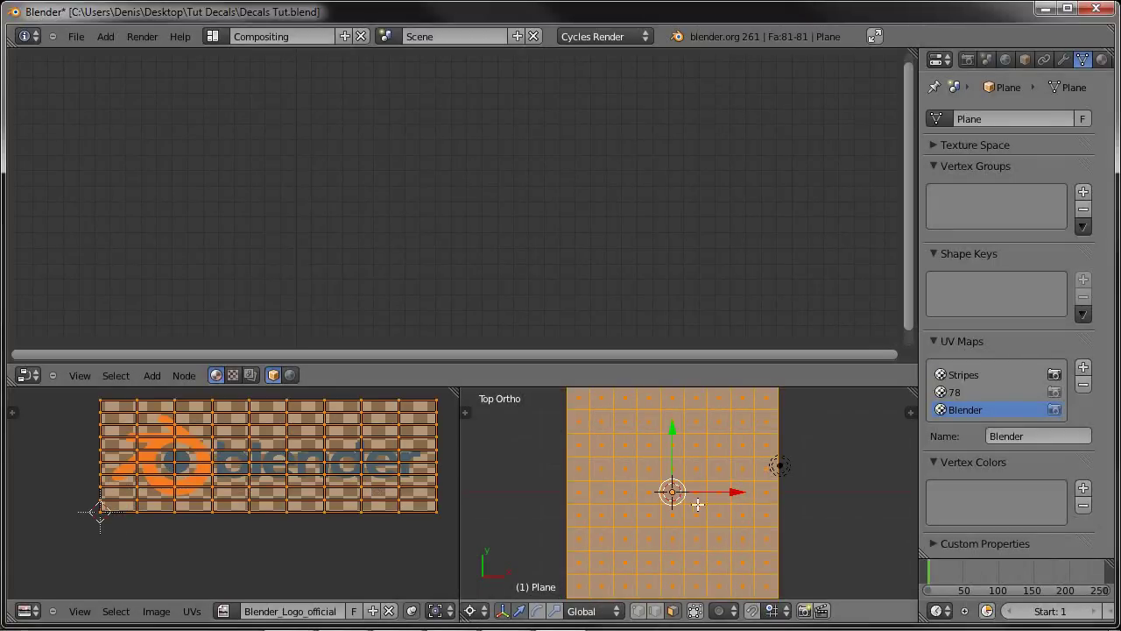
# Step: Select only the block of five by two faces running from the plane's centre to its right edge
pyautogui.press('a')
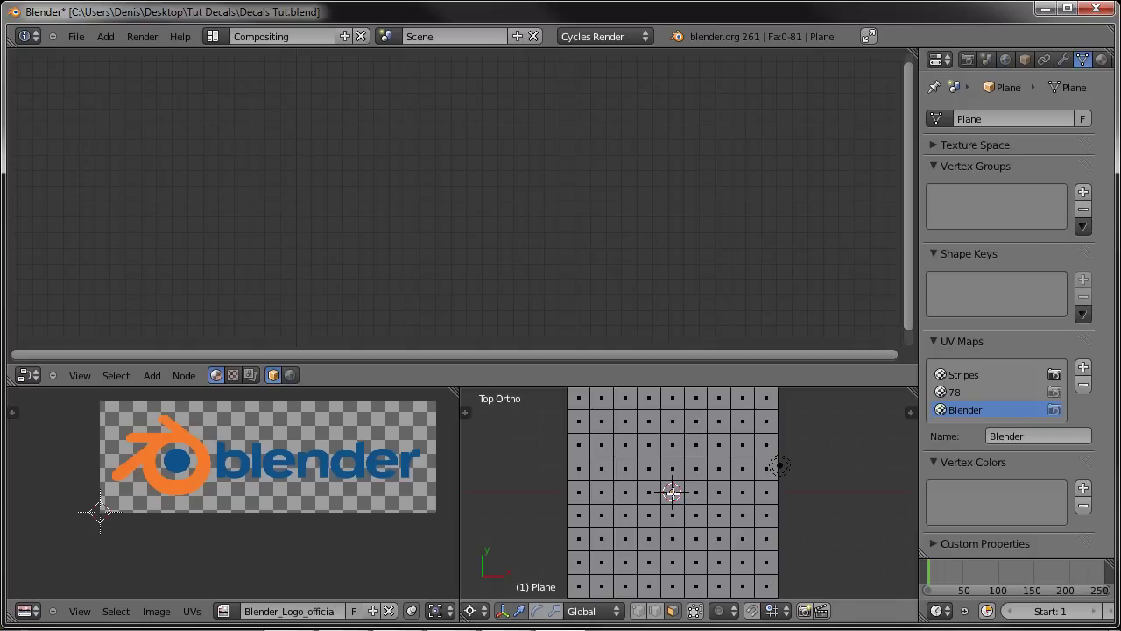
pyautogui.press('b')
pyautogui.moveTo(666, 484); pyautogui.dragTo(778, 519)
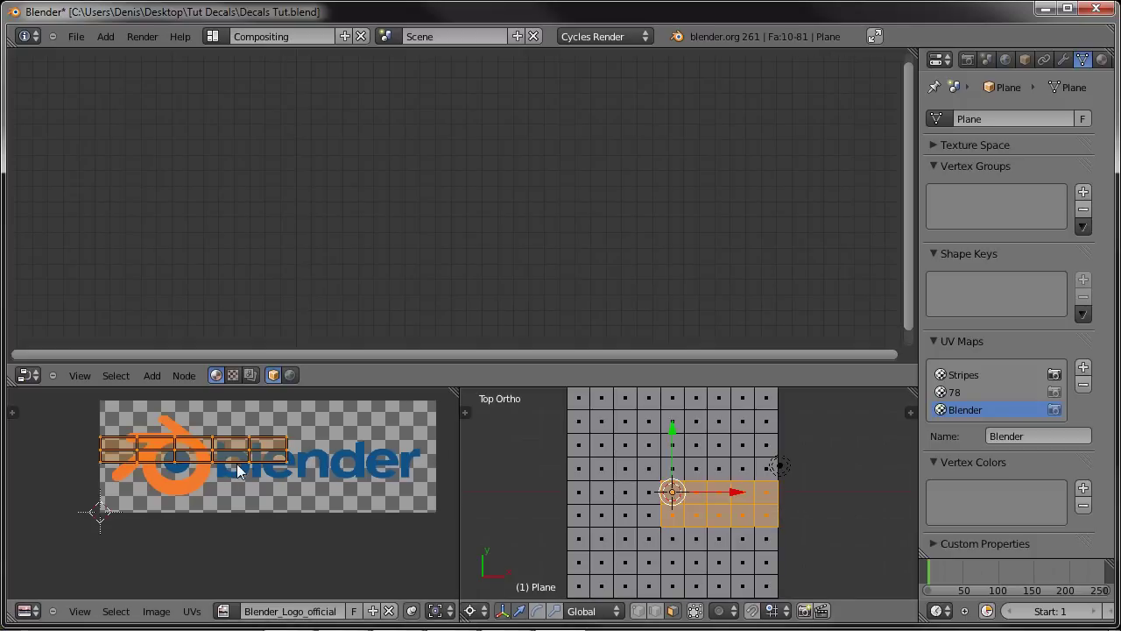
pyautogui.moveTo(195, 457); pyautogui.dragTo(171, 464, button='middle')
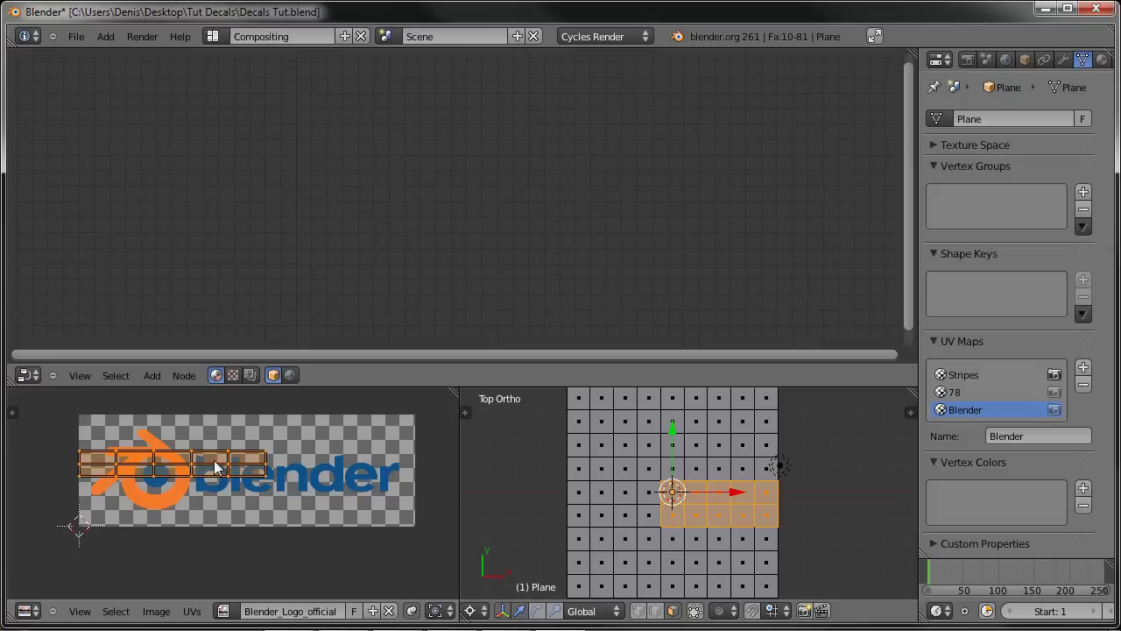
# Step: Centre the selected faces' UVs on the logo and scale them up by about 1.75 to span its width
pyautogui.press('g')
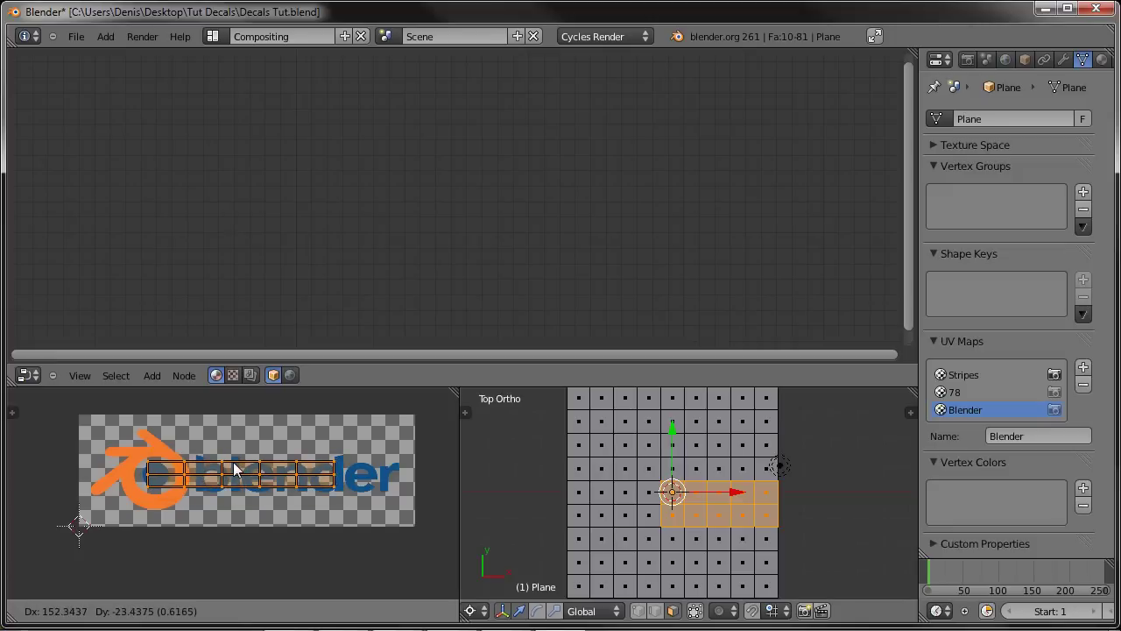
pyautogui.click(237, 466)
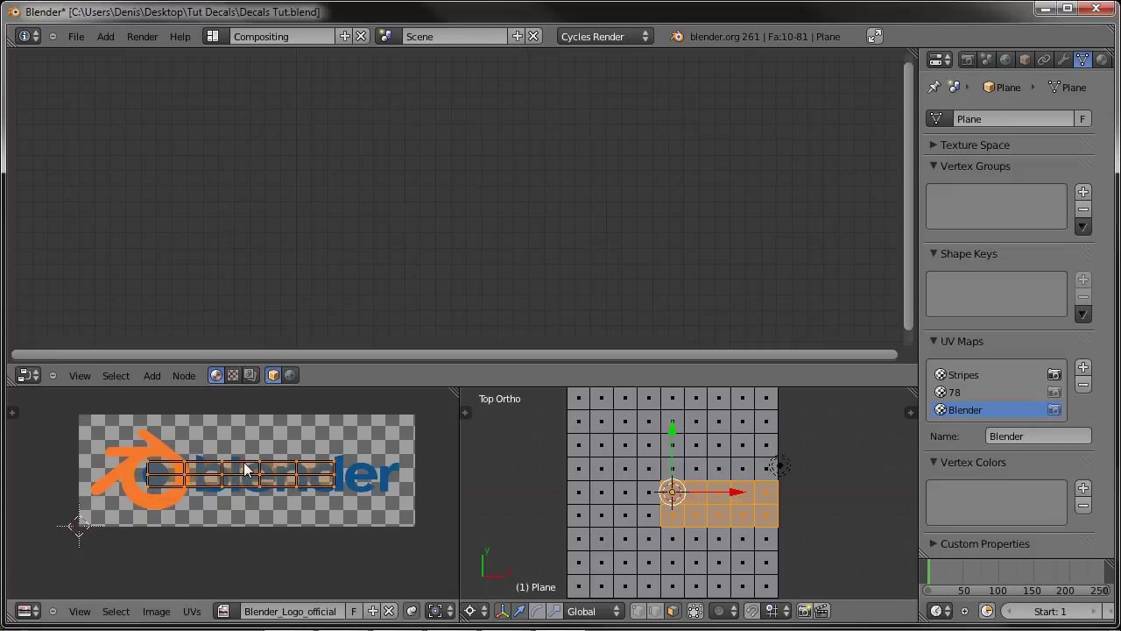
pyautogui.press('s')
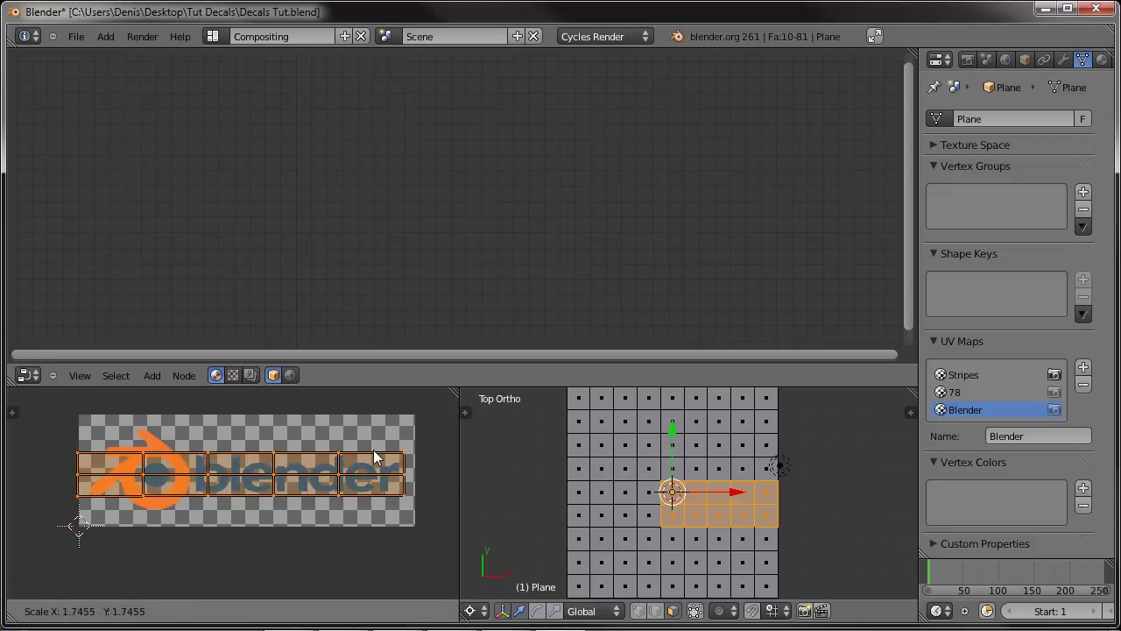
pyautogui.click(356, 458)
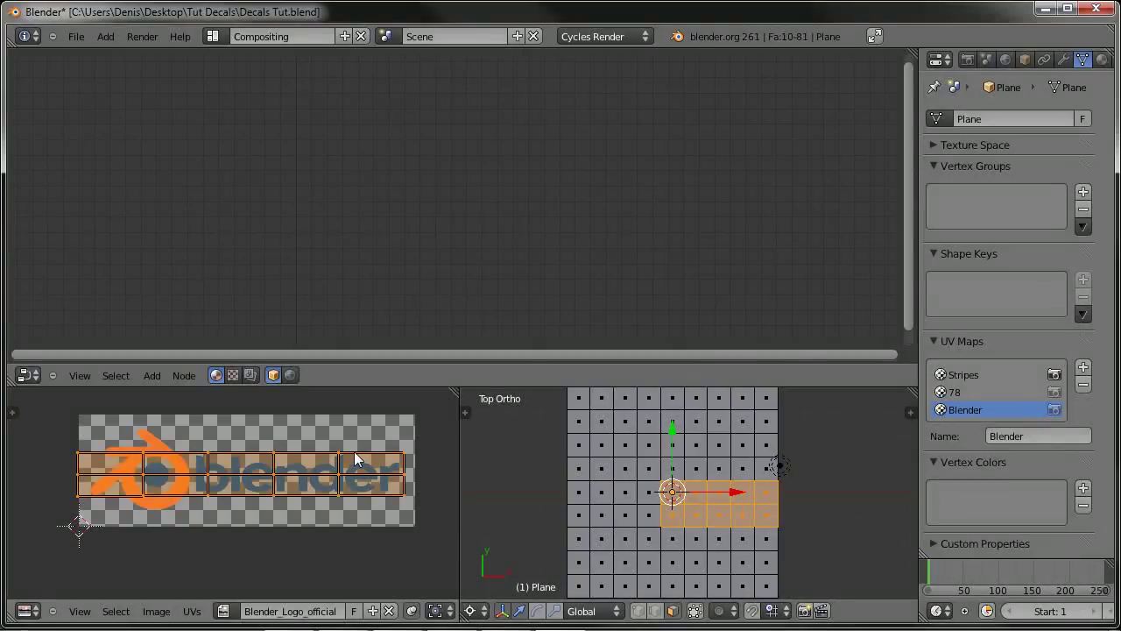
# Step: Stretch the selected UVs along Y to nearly the image's full height and shift them so they enclose the whole Blender logo
pyautogui.press('s')
pyautogui.press('y')
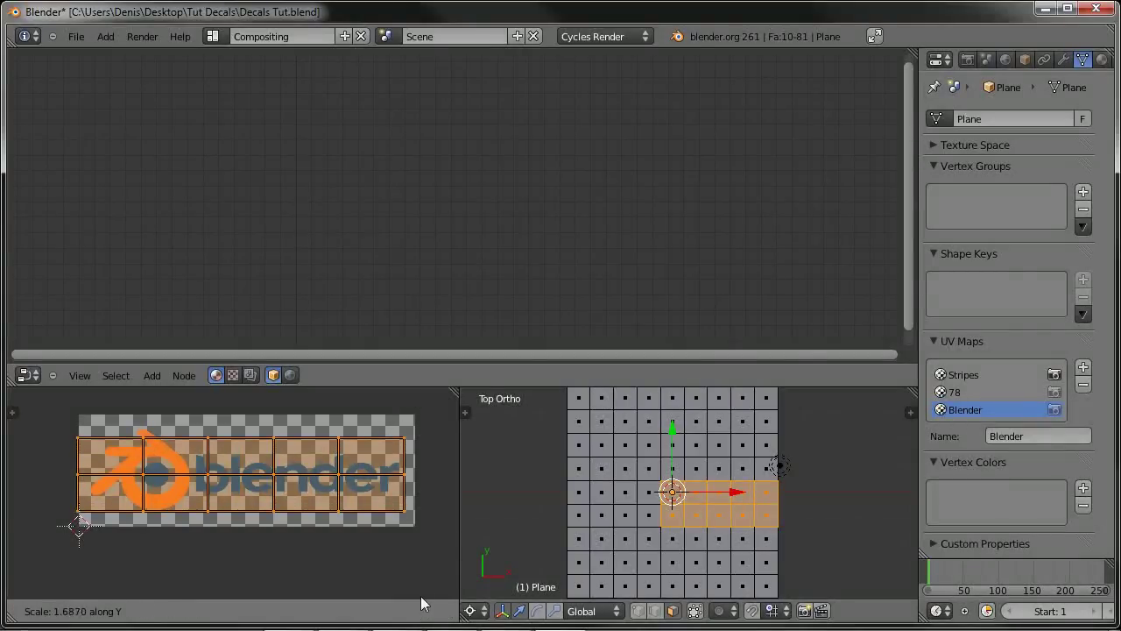
pyautogui.click(19, 561)
pyautogui.press('g')
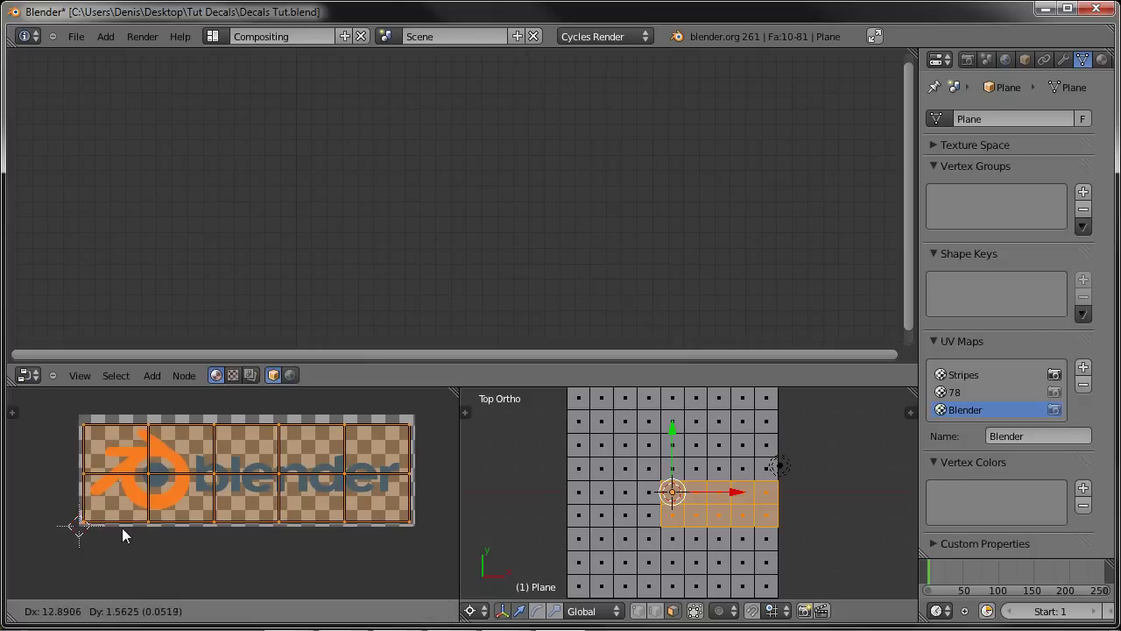
pyautogui.click(113, 527)
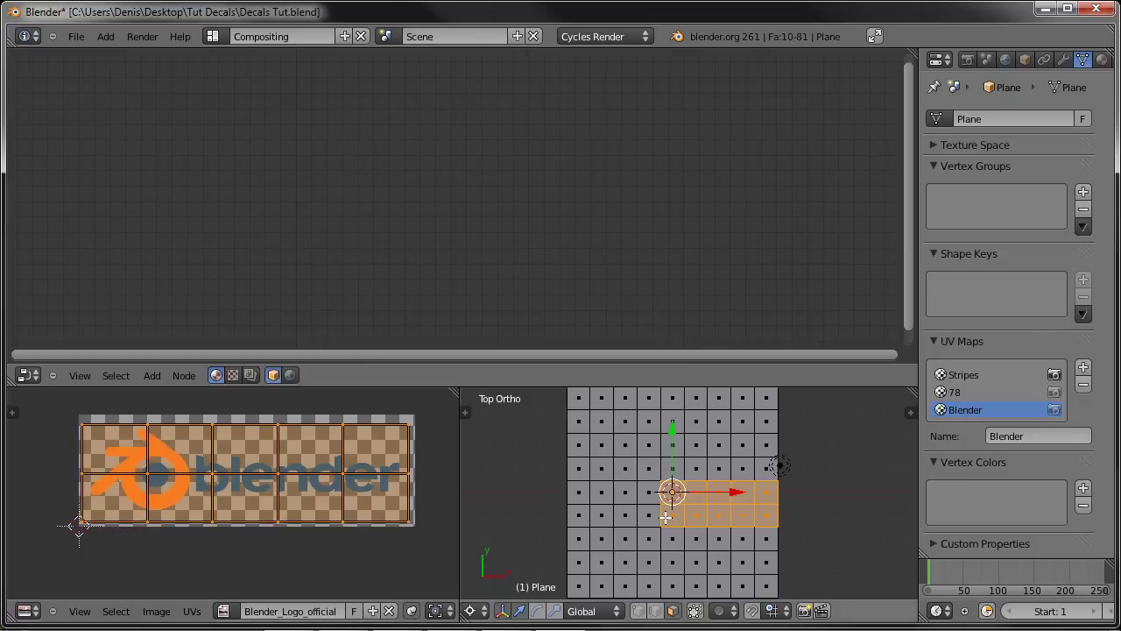
# Step: Invert the face selection, scale those faces' UVs by 0.1 and move them to the transparent area below the logo's last letters
pyautogui.hotkey('ctrl', 'i')
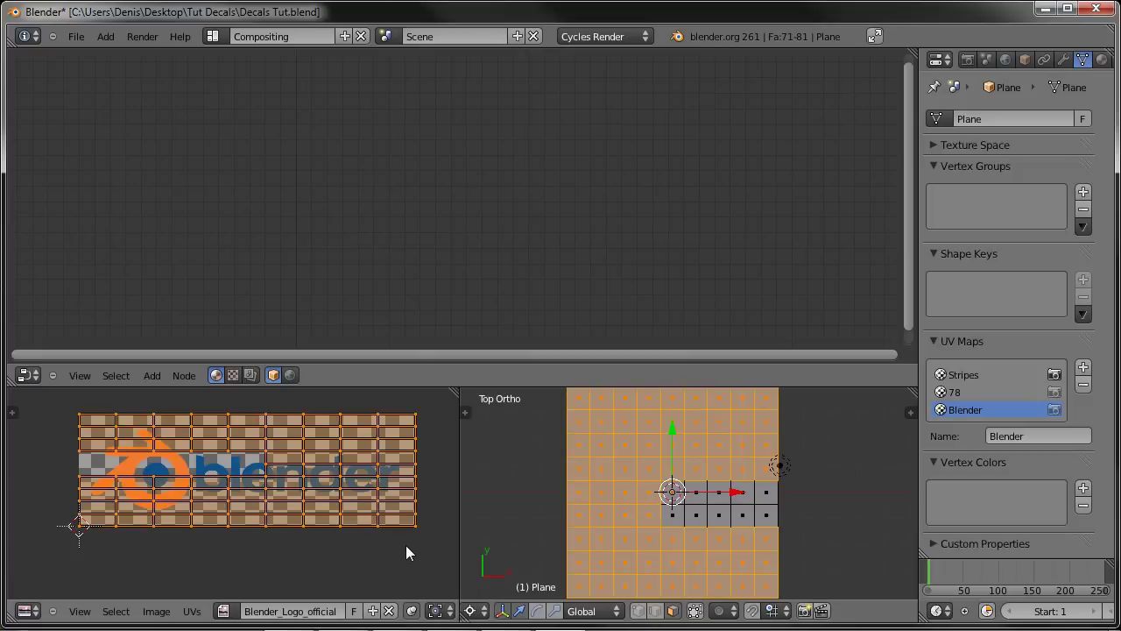
pyautogui.write('s0.1')
pyautogui.press('Return')
pyautogui.press('g')
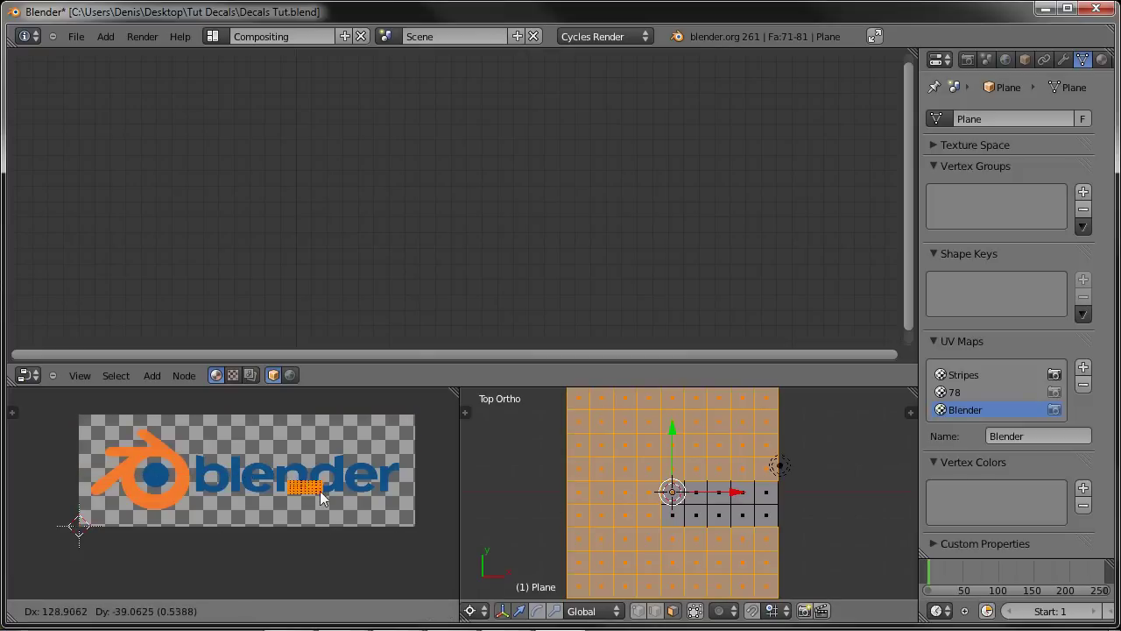
pyautogui.click(380, 515)
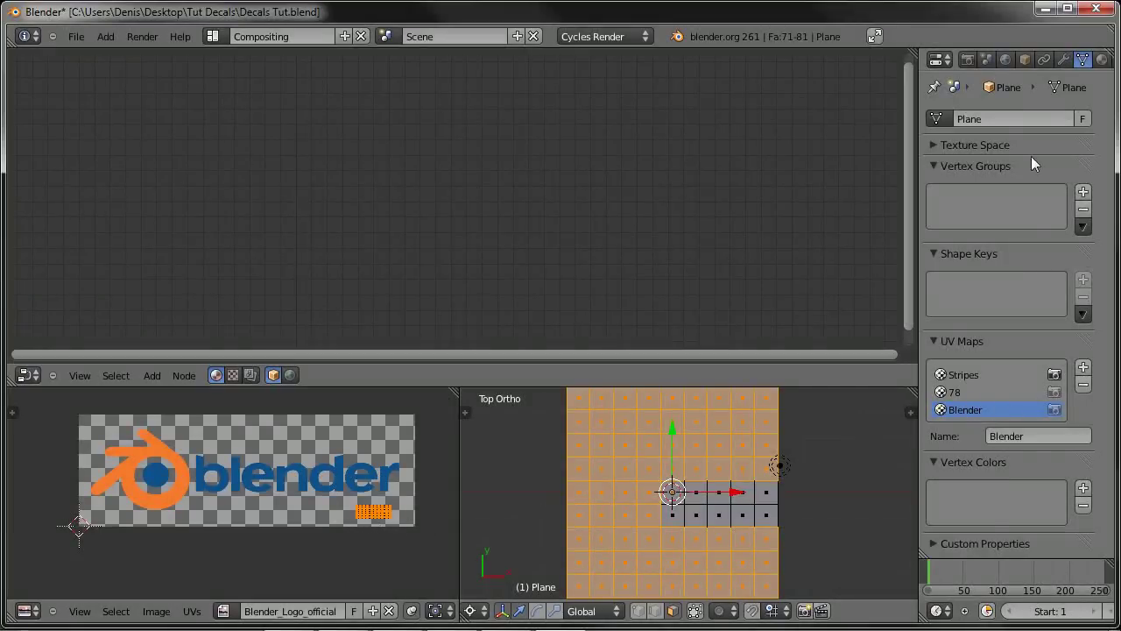
# Step: Return the plane to Object Mode and create a new material for it
pyautogui.press('Tab')
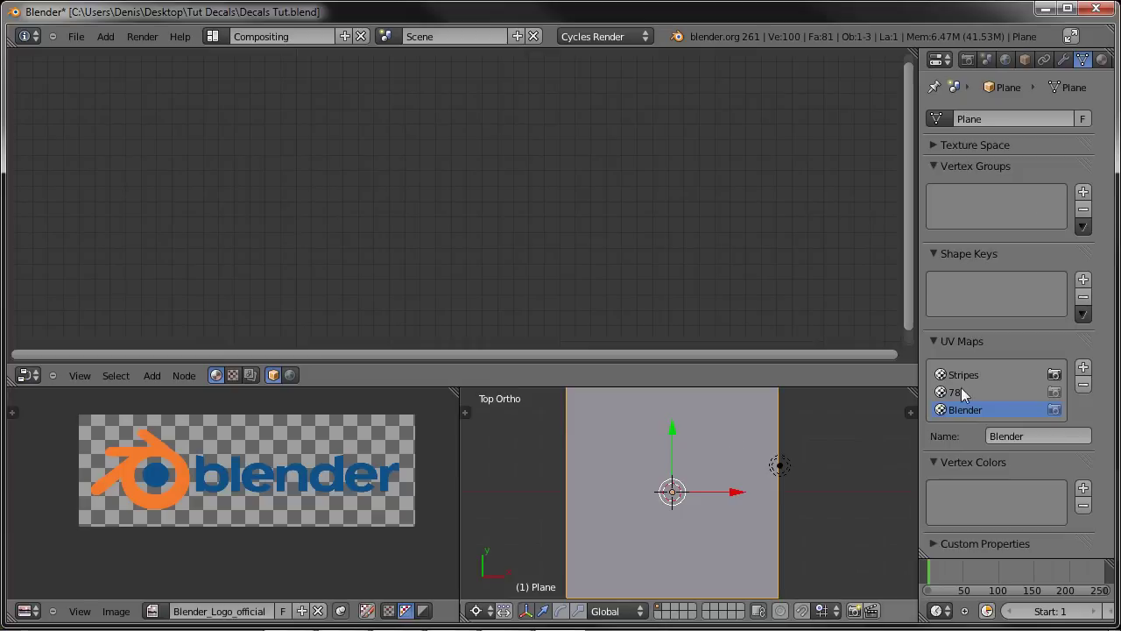
pyautogui.click(1103, 59)
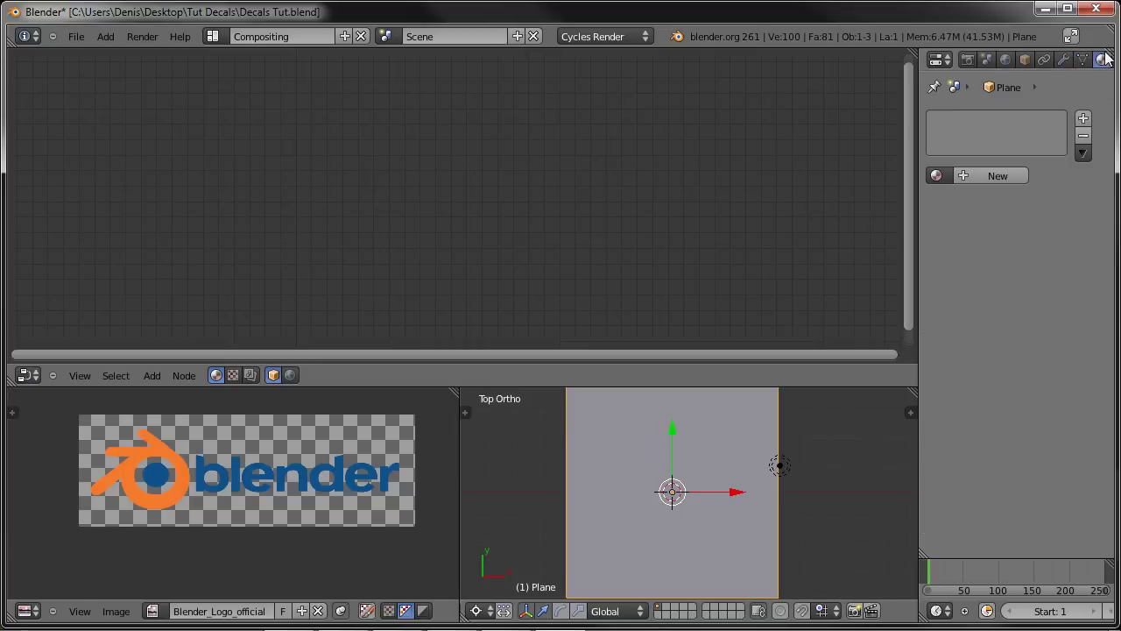
pyautogui.click(992, 182)
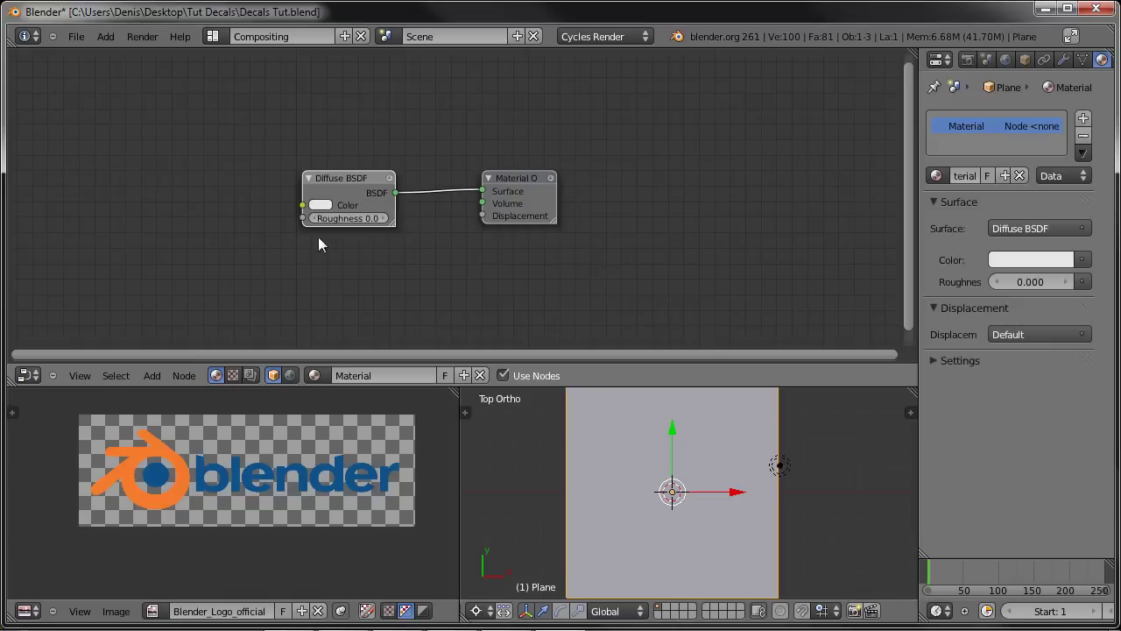
pyautogui.moveTo(336, 237); pyautogui.dragTo(424, 231, button='middle')
pyautogui.scroll(-5, 419, 233)
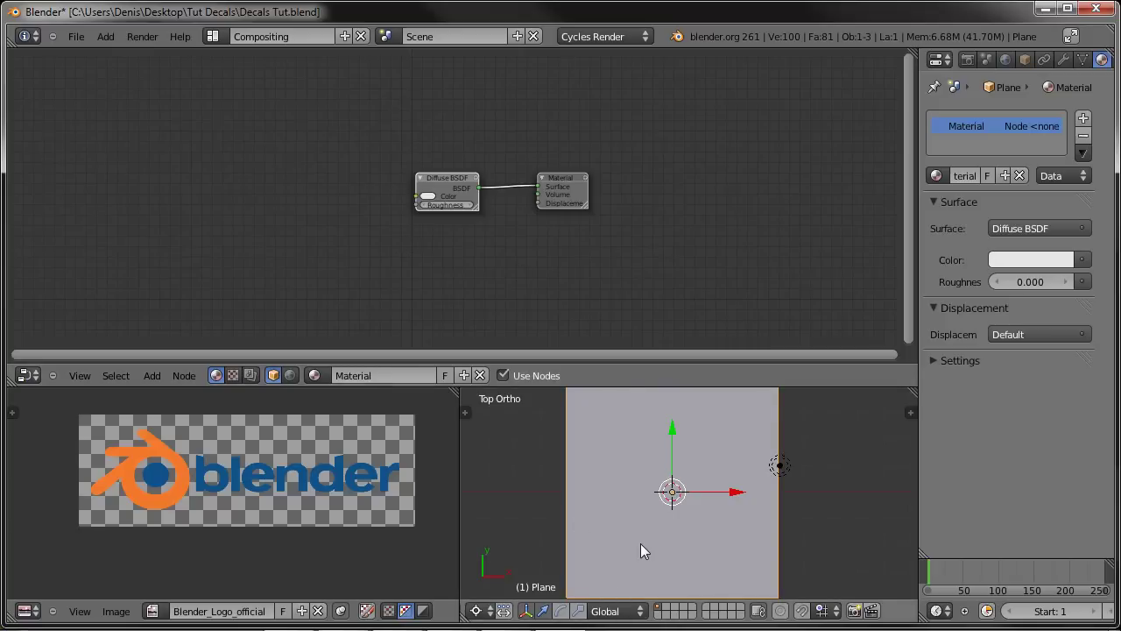
# Step: Look through the camera and switch the 3D view to rendered shading
pyautogui.press('KP_0')
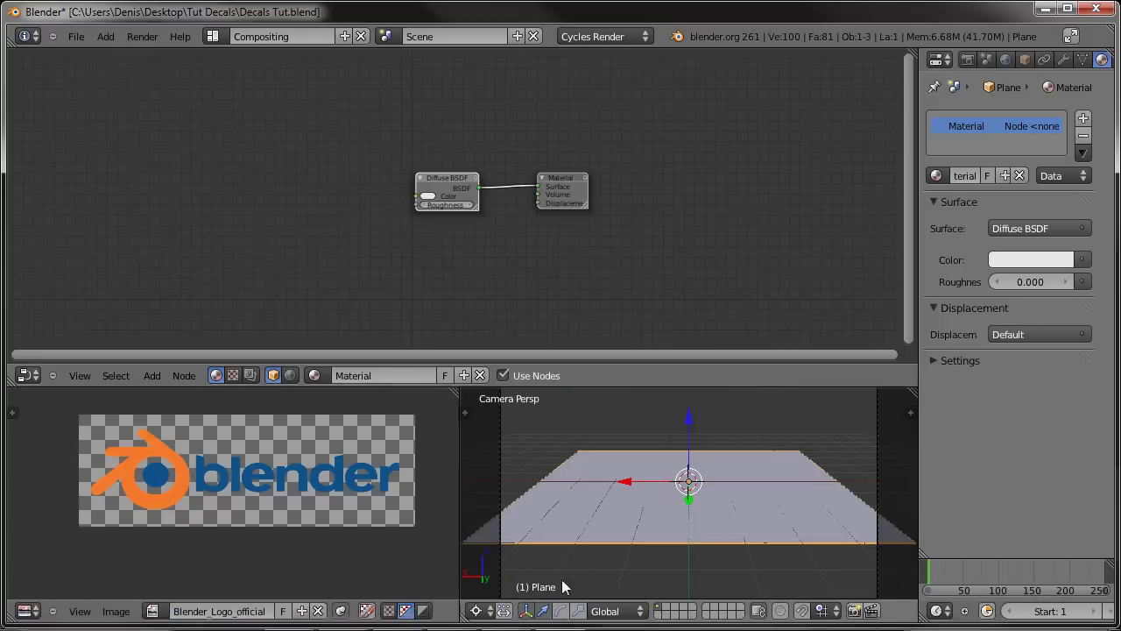
pyautogui.scroll(5, 709, 607)
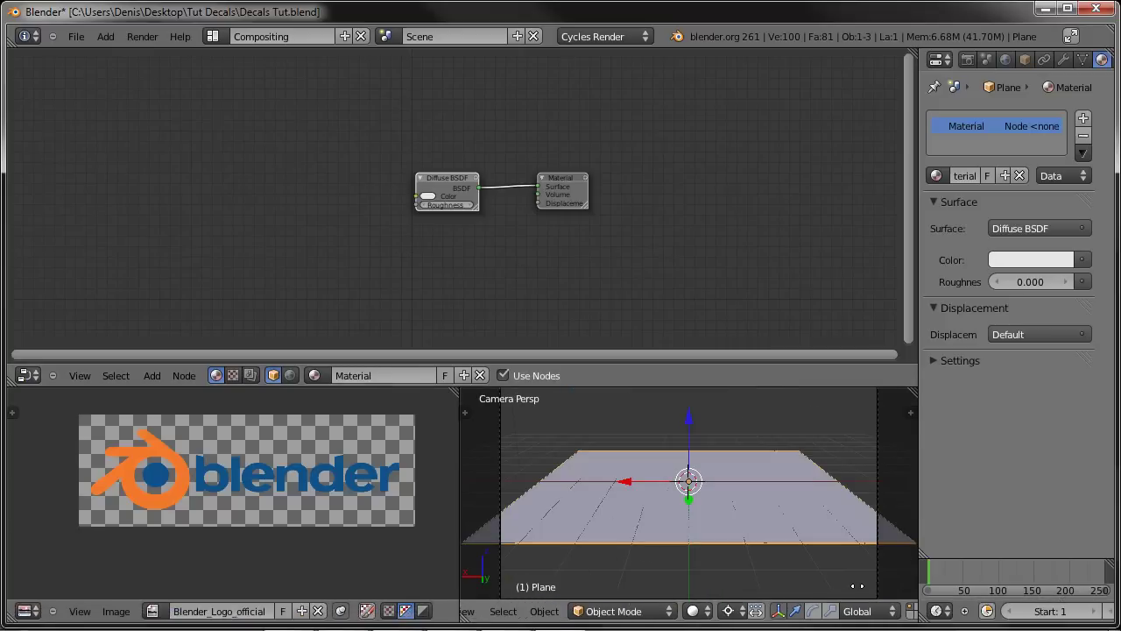
pyautogui.click(694, 610)
pyautogui.click(740, 500)
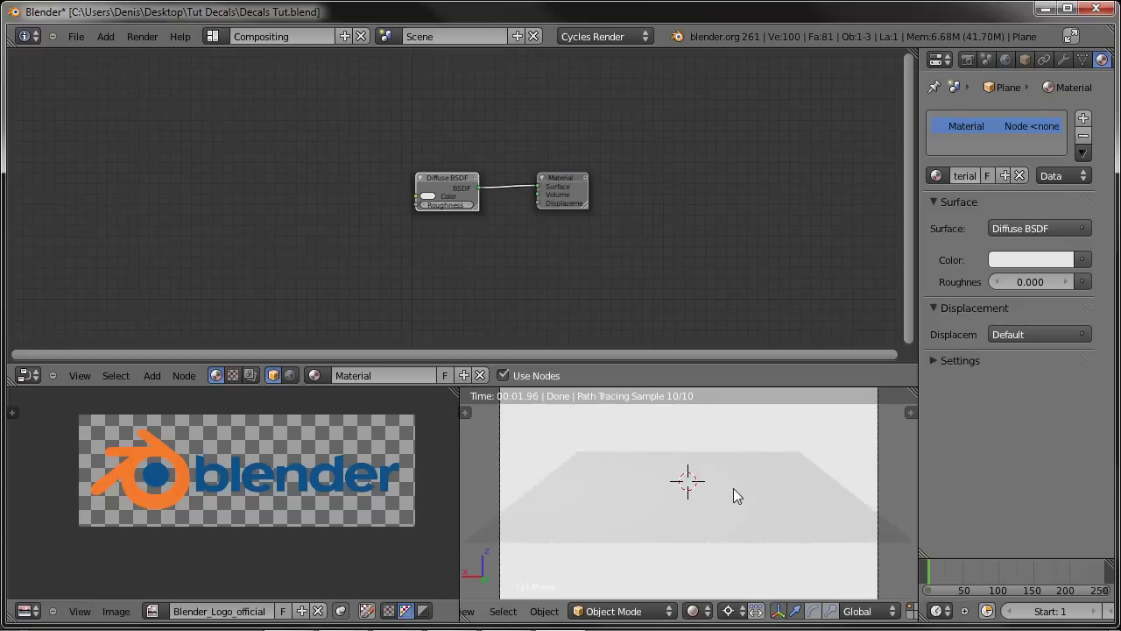
# Step: Add an RGB input node to the material and set its colour to a pale green
pyautogui.scroll(4, 424, 267)
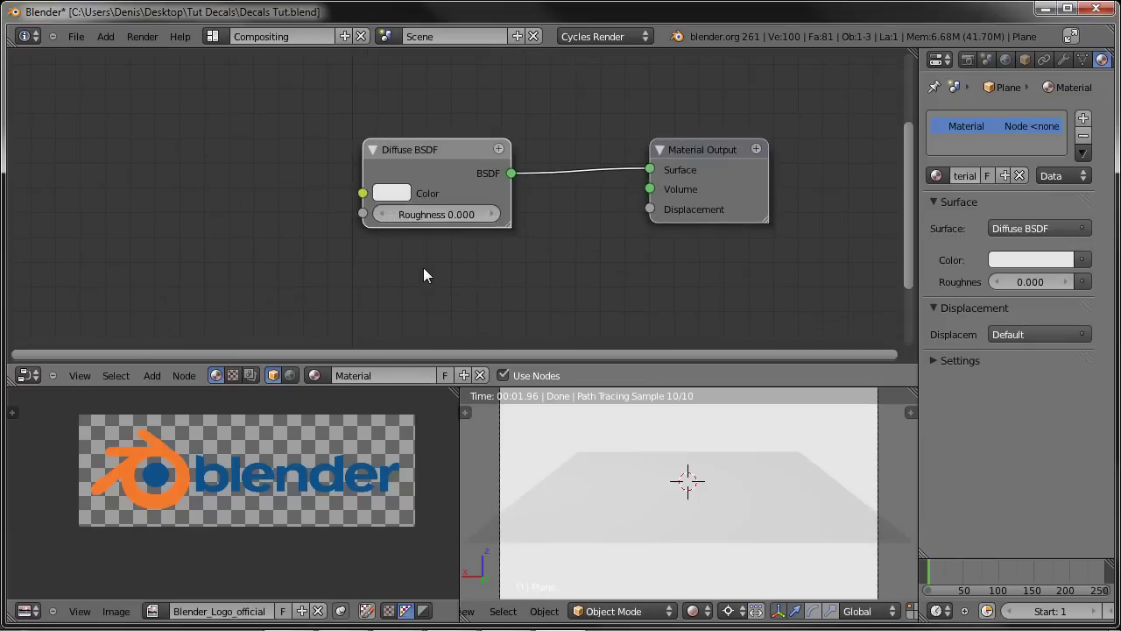
pyautogui.scroll(-4, 382, 258)
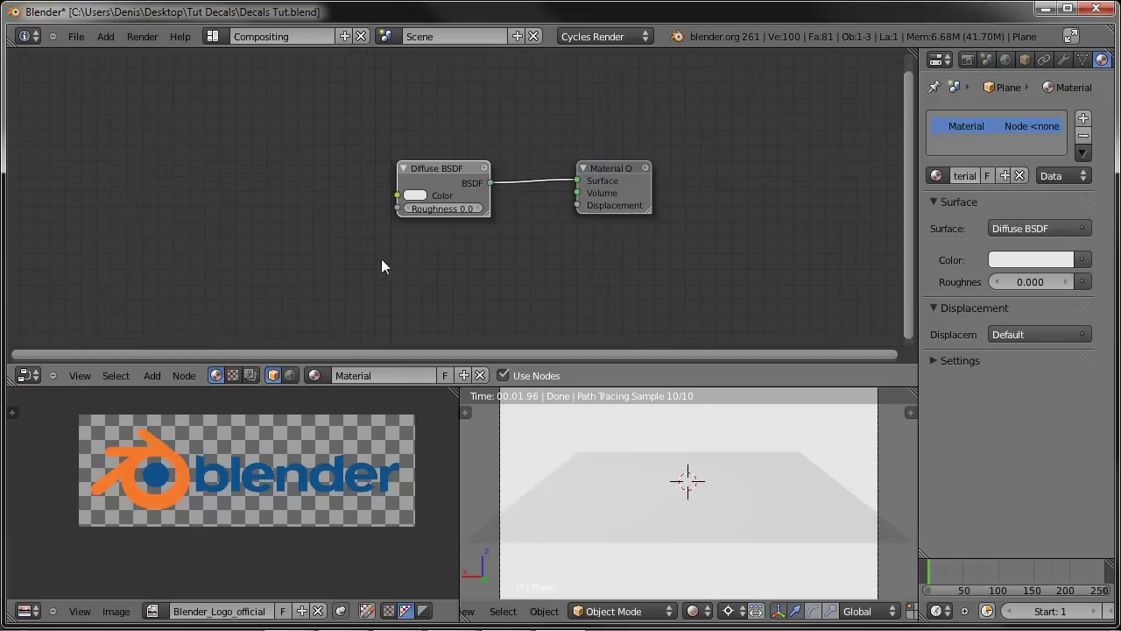
pyautogui.hotkey('shift', 'a')
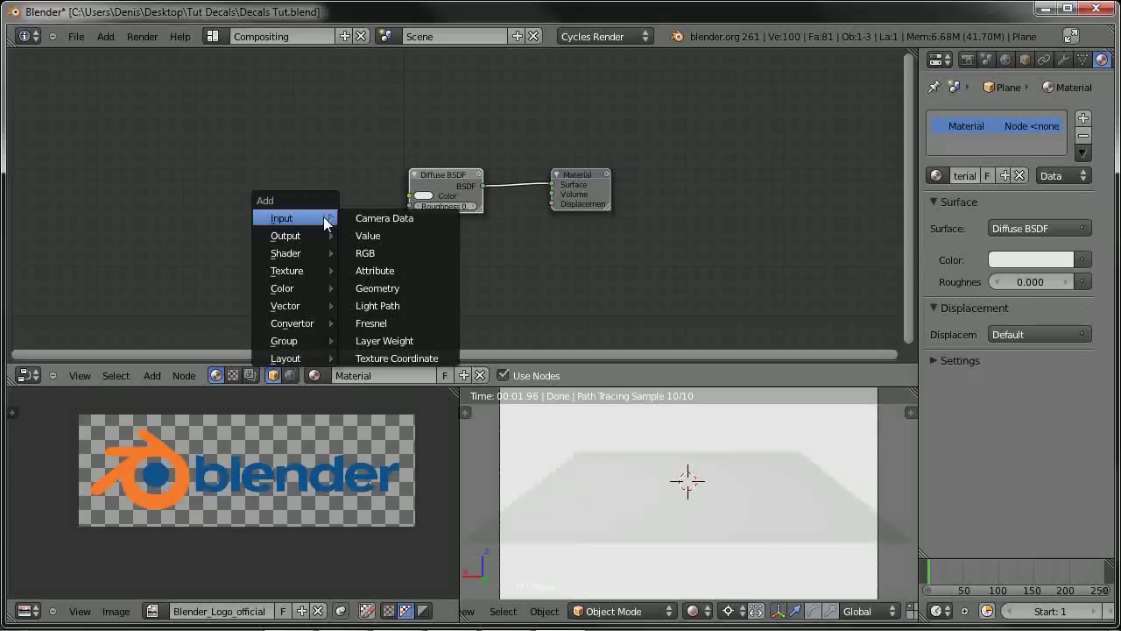
pyautogui.click(383, 252)
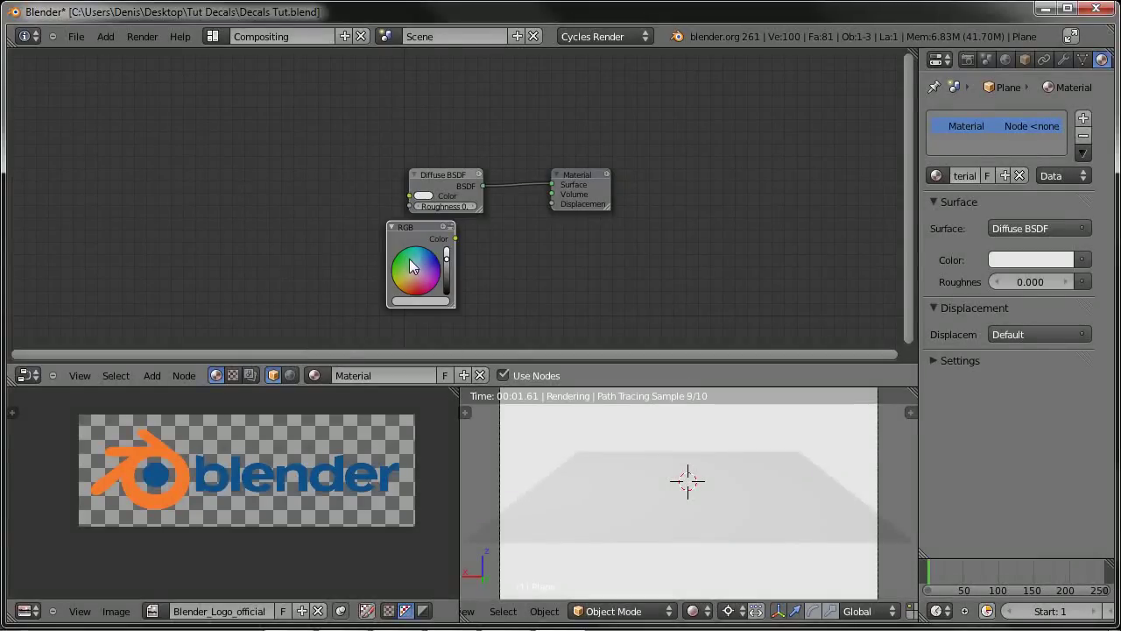
pyautogui.moveTo(414, 271)
pyautogui.mouseDown()
pyautogui.moveTo(399, 254)
pyautogui.moveTo(438, 281)
pyautogui.moveTo(407, 261)
pyautogui.mouseUp()
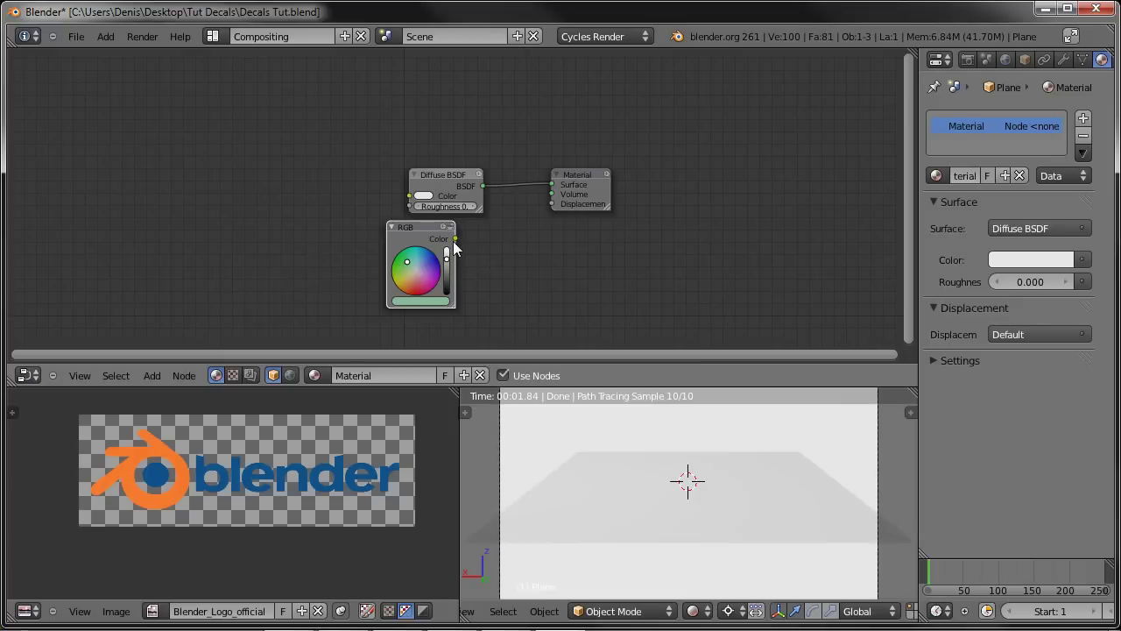
# Step: Place the RGB node before the Diffuse BSDF, connect it to the shader's Color input and preview the plane in rendered shading
pyautogui.hotkey('shift', 'z')
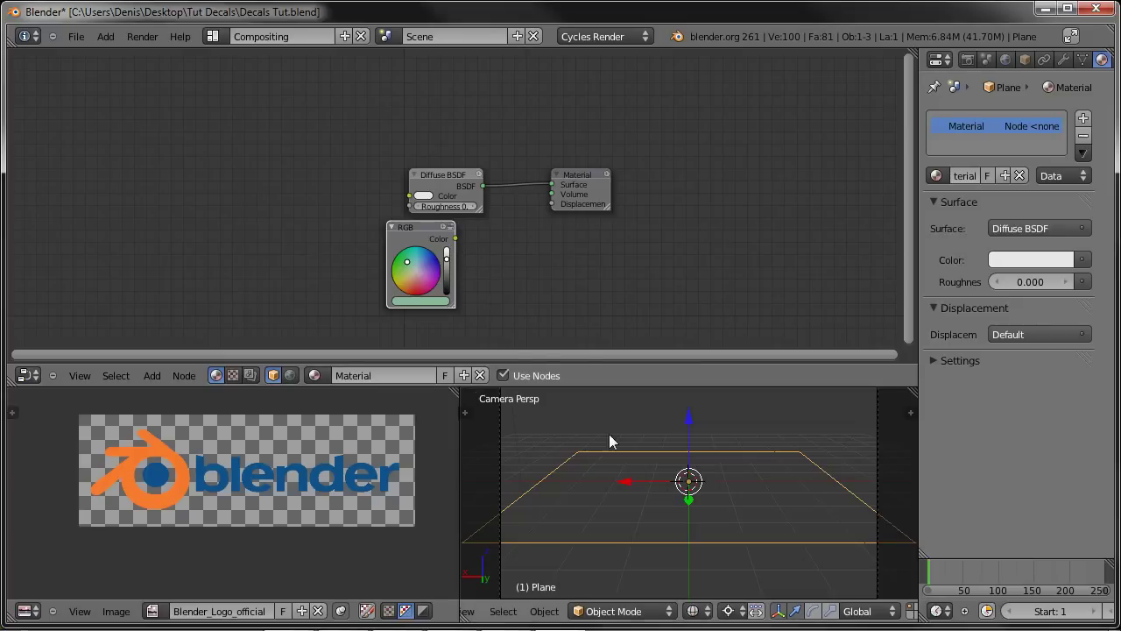
pyautogui.press('g')
pyautogui.click(346, 259)
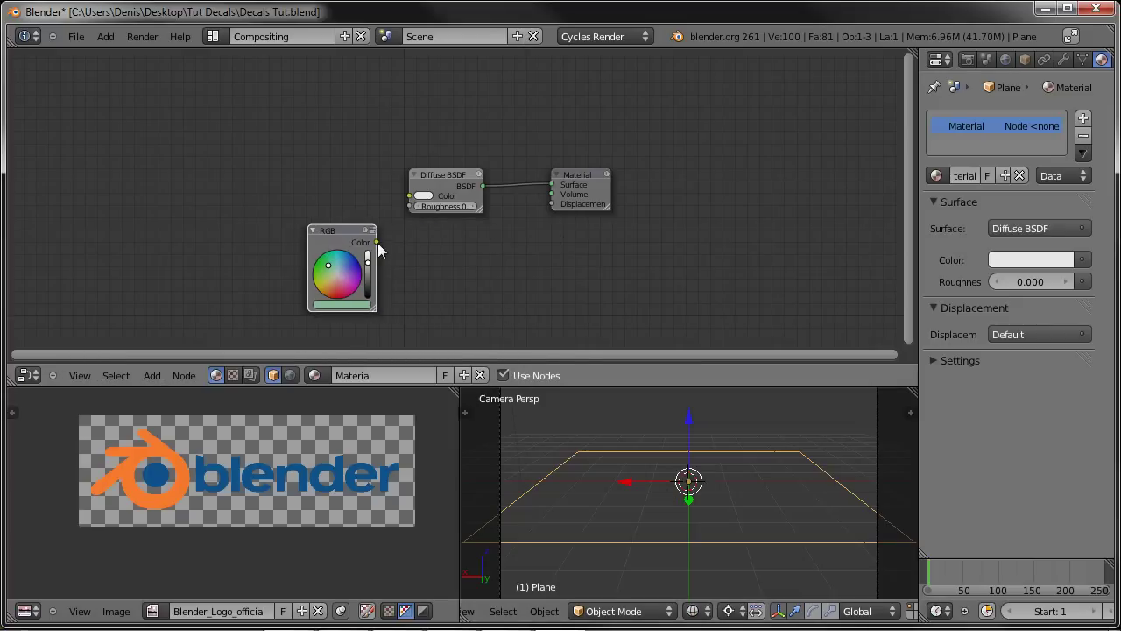
pyautogui.moveTo(377, 242); pyautogui.dragTo(406, 192)
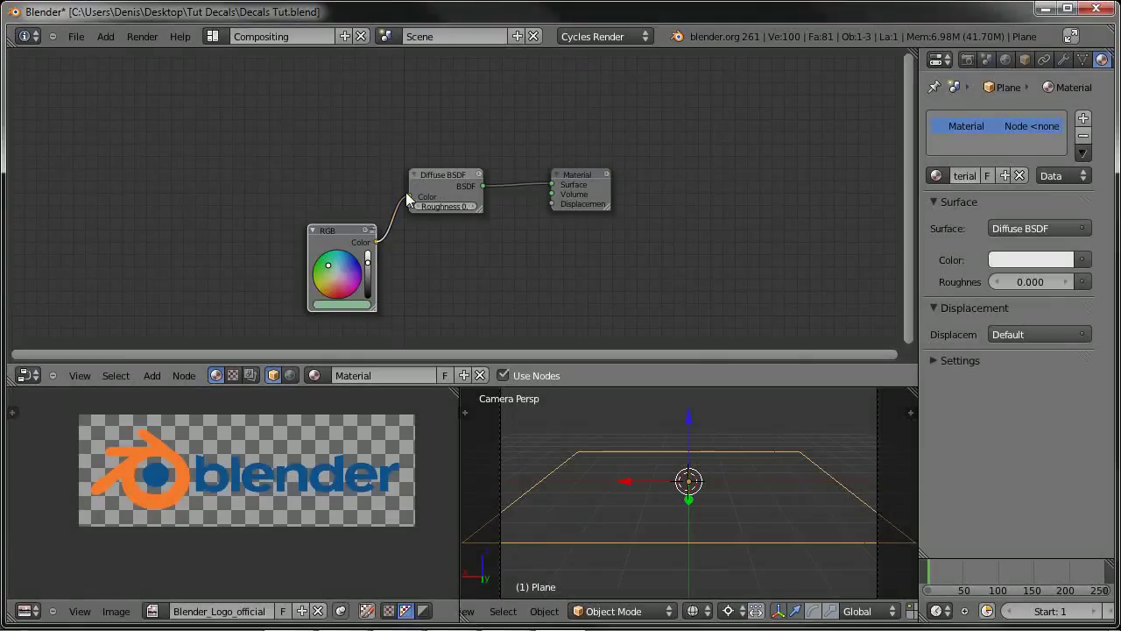
pyautogui.click(694, 611)
pyautogui.click(712, 495)
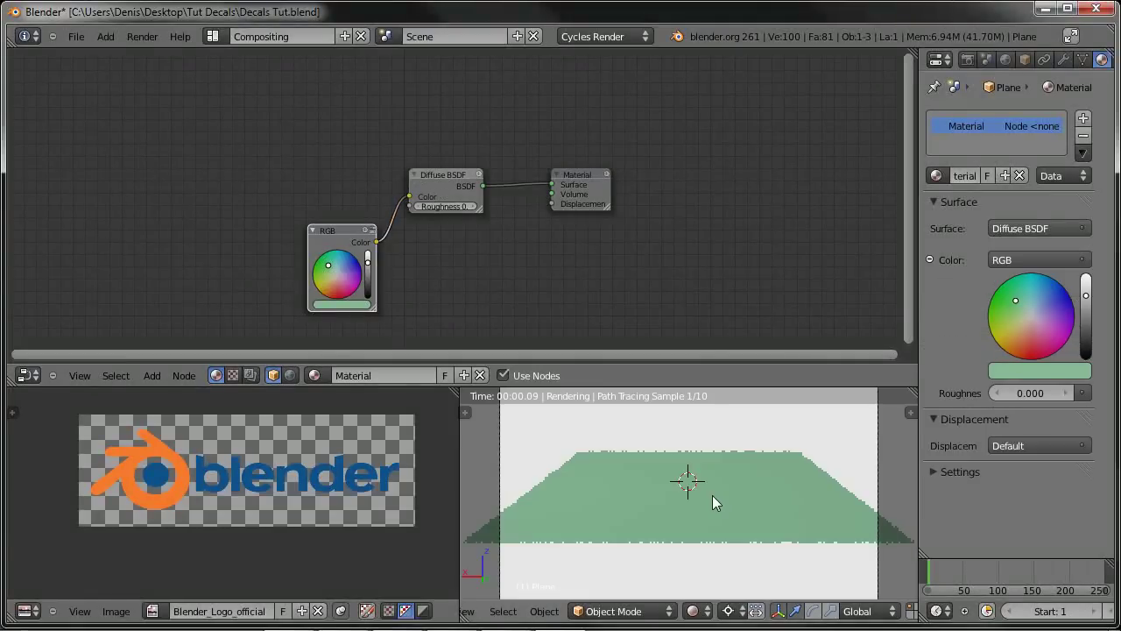
# Step: Switch the 3D view back to wireframe shading and move the RGB node slightly lower
pyautogui.press('z')
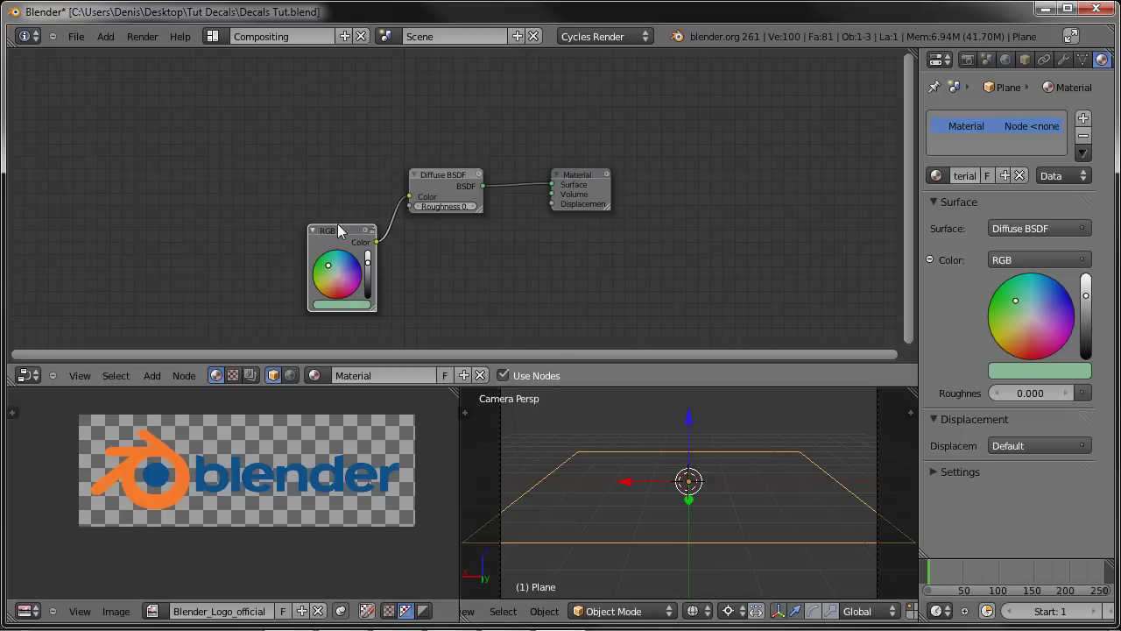
pyautogui.moveTo(622, 271); pyautogui.dragTo(778, 288, button='middle')
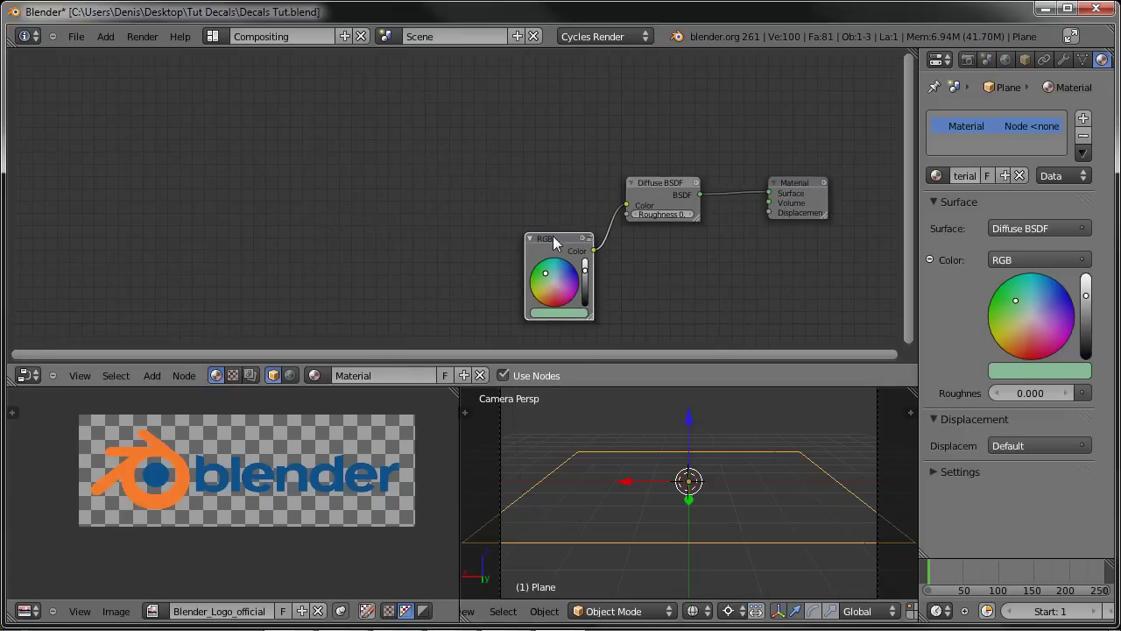
pyautogui.moveTo(578, 238); pyautogui.dragTo(588, 256)
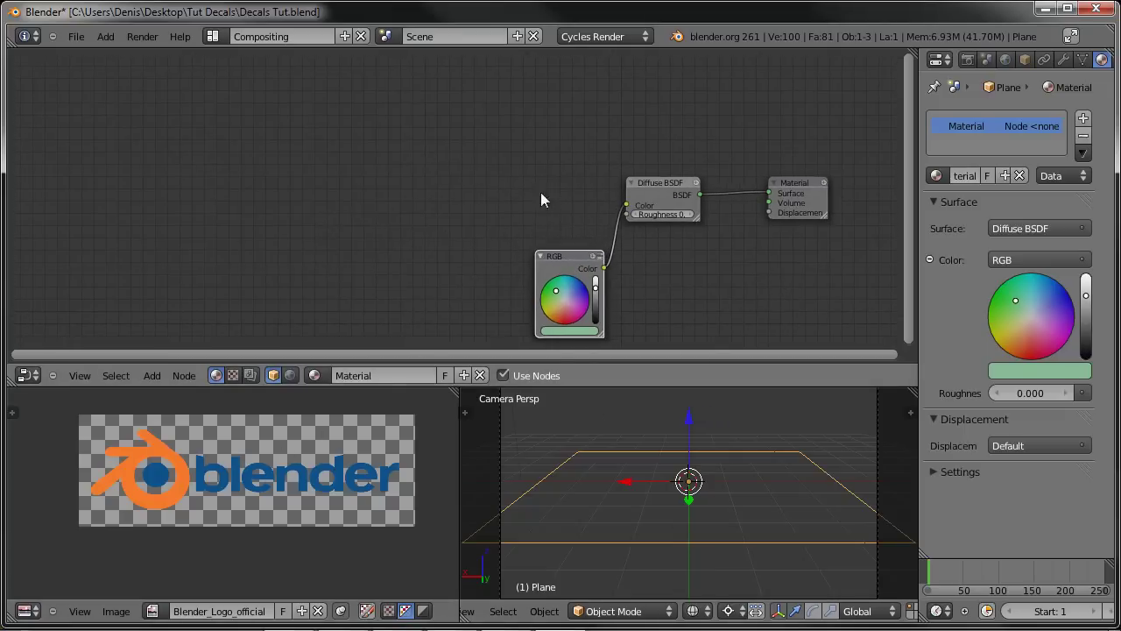
# Step: Add an Image Texture node well ahead of the Diffuse BSDF and widen it
pyautogui.hotkey('shift', 'a')
pyautogui.moveTo(406, 182)
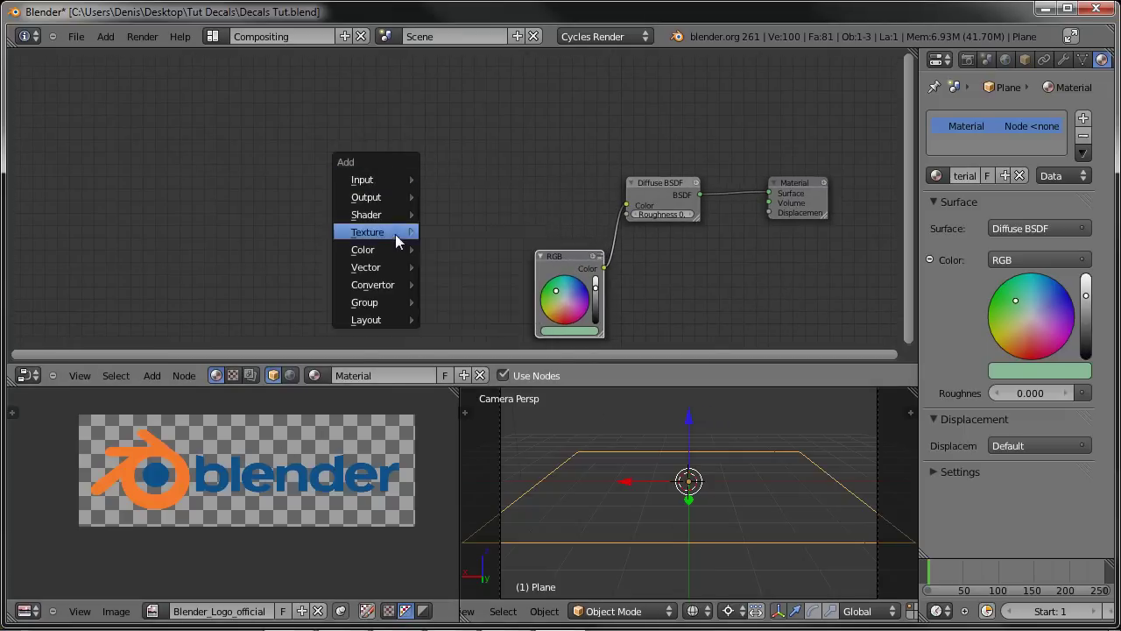
pyautogui.moveTo(395, 232)
pyautogui.click(456, 230)
pyautogui.click(299, 134)
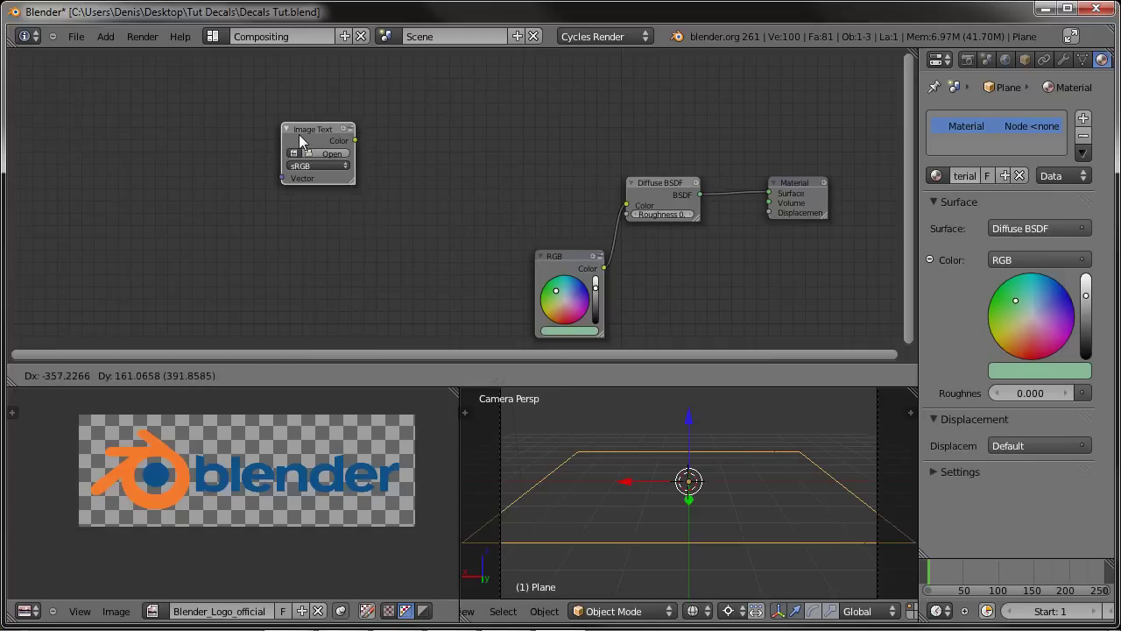
pyautogui.moveTo(354, 185); pyautogui.dragTo(382, 186)
# Step: Load the existing Blender_Logo_official image into the Image Texture node and connect its Color output to the Diffuse BSDF's Color
pyautogui.scroll(2, 372, 228)
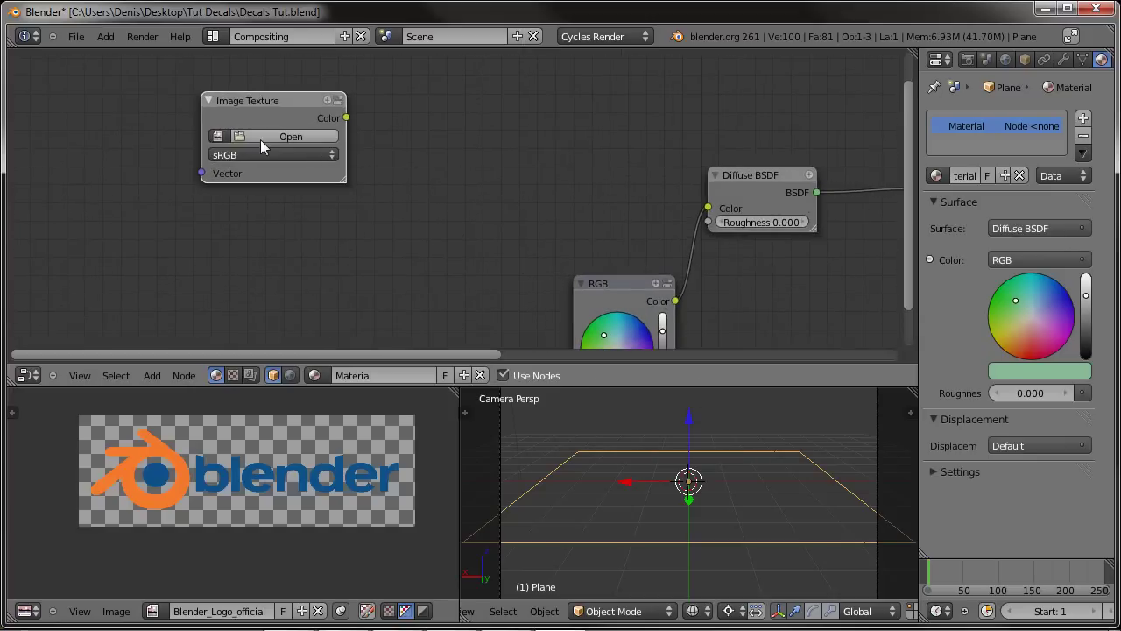
pyautogui.click(219, 136)
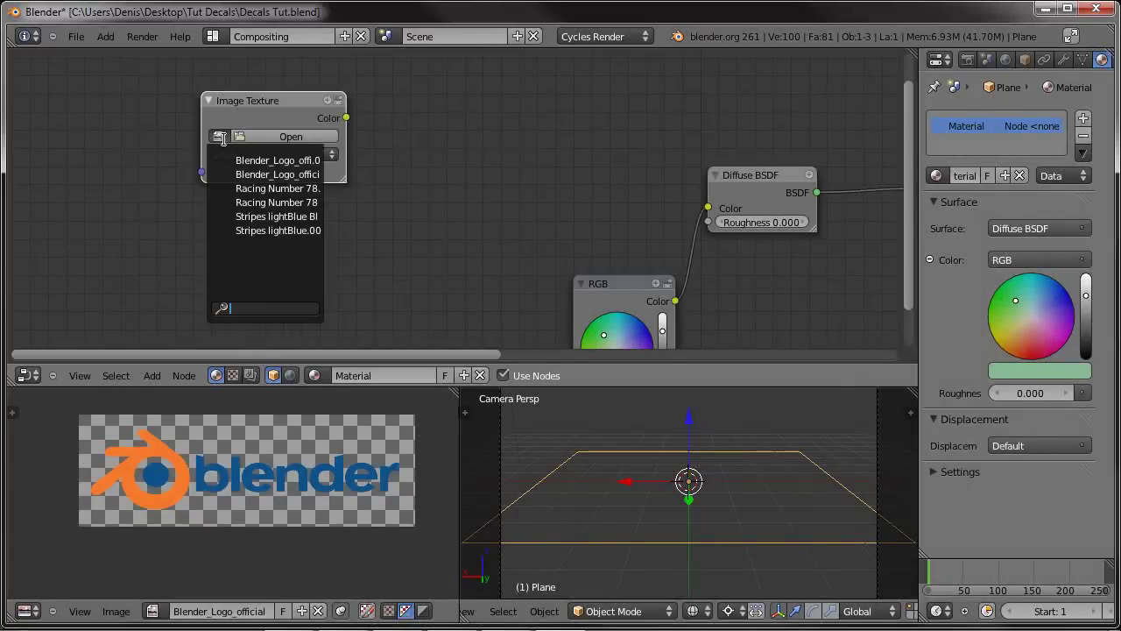
pyautogui.click(261, 175)
pyautogui.moveTo(290, 113); pyautogui.dragTo(708, 210)
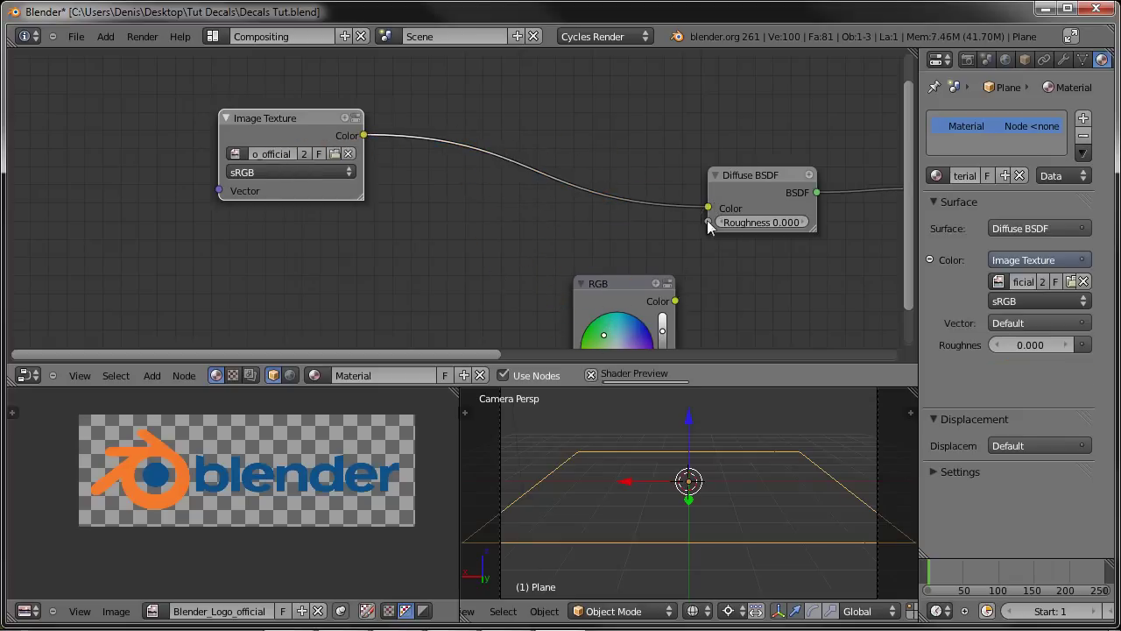
# Step: Set the 3D view to rendered shading and check the preview with the Stripes and Blender UV maps of the plane
pyautogui.click(695, 610)
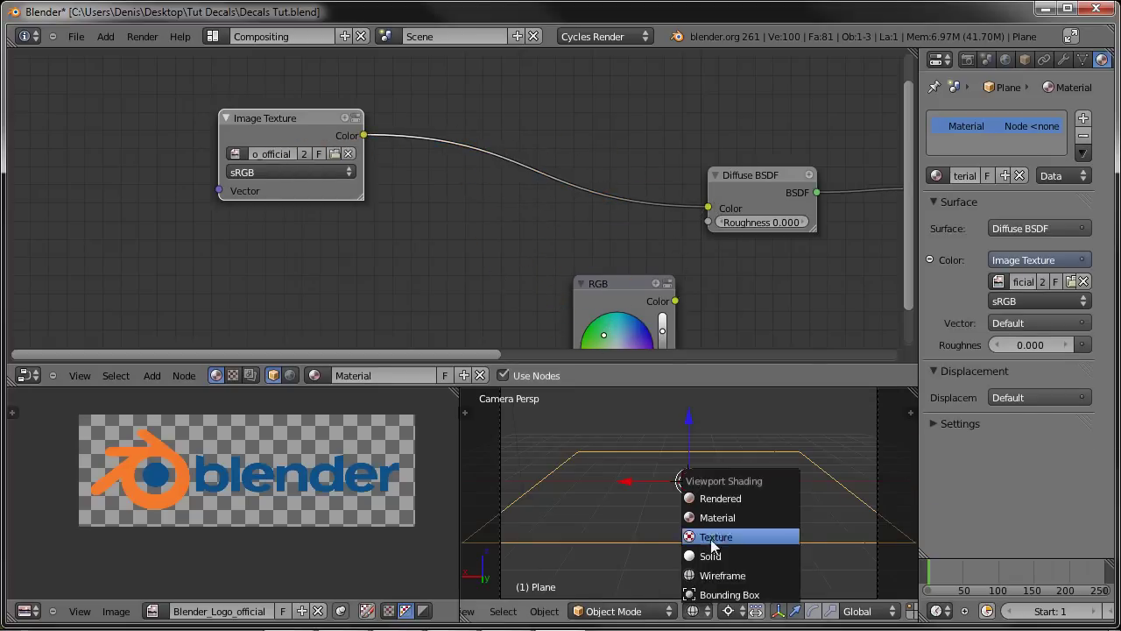
pyautogui.click(733, 500)
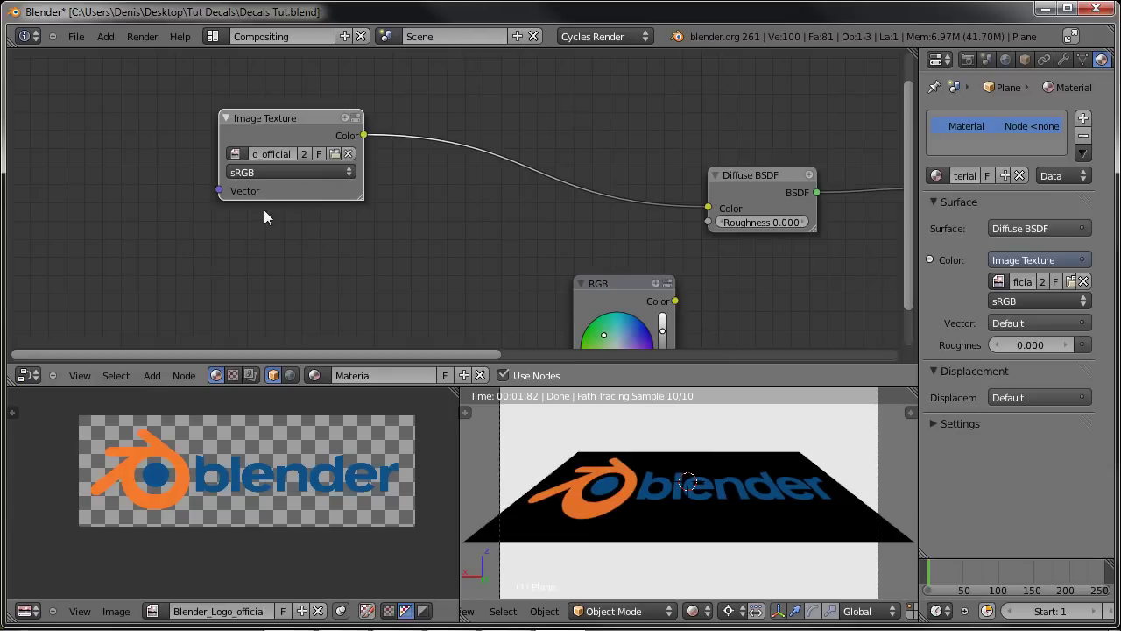
pyautogui.click(1082, 59)
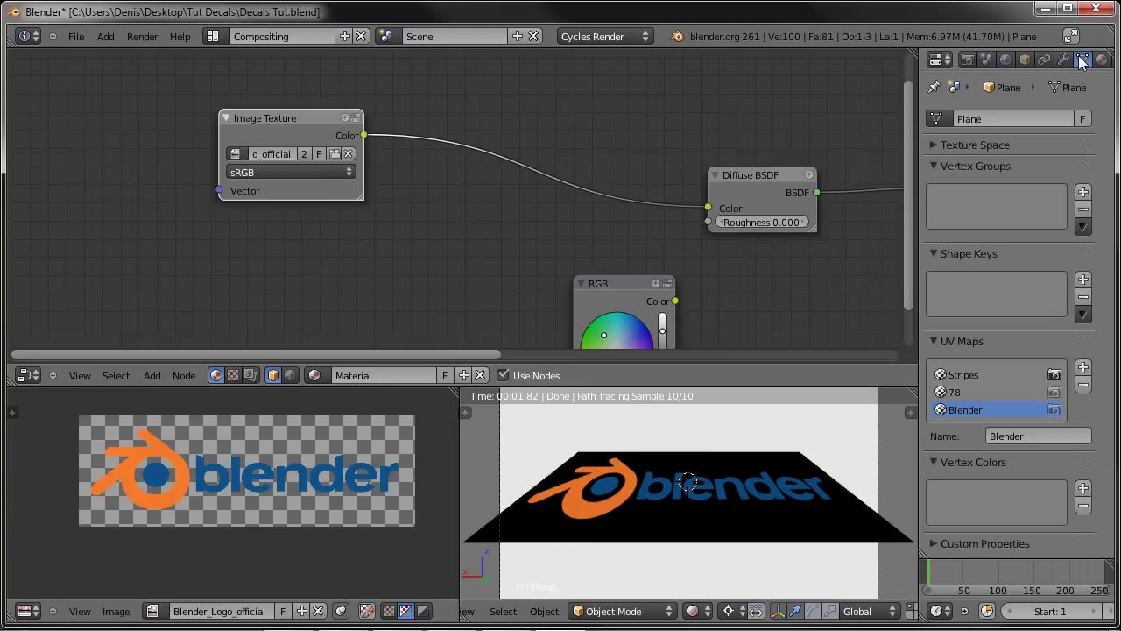
pyautogui.click(963, 374)
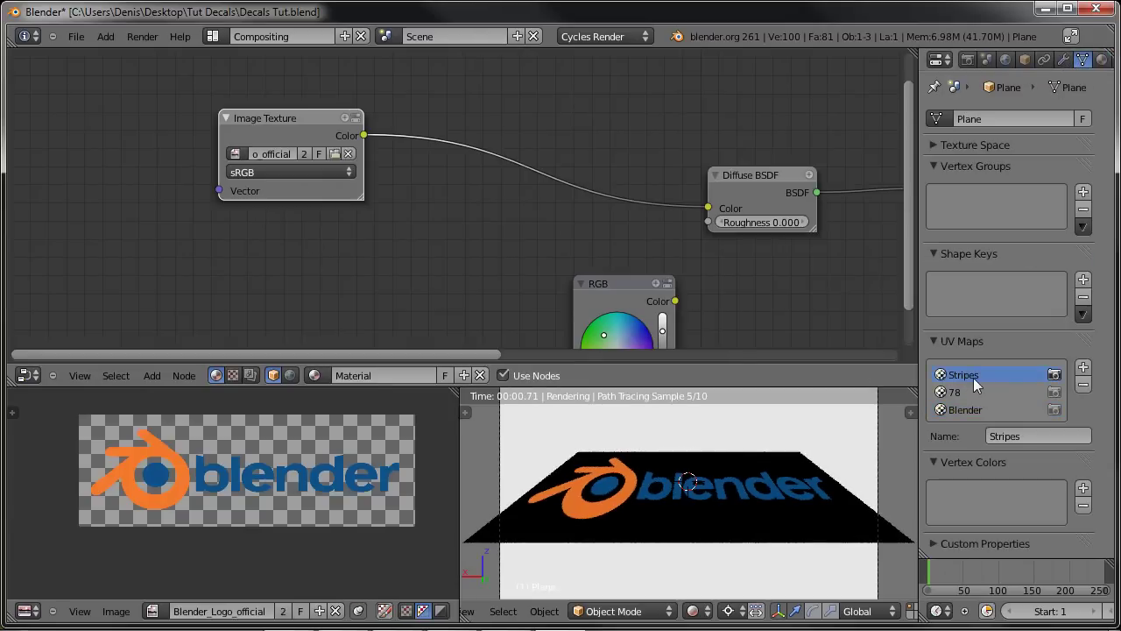
pyautogui.click(971, 407)
# Step: Add an Attribute input node before the Image Texture node and connect its Vector output to the texture's Vector input
pyautogui.scroll(-3, 413, 248)
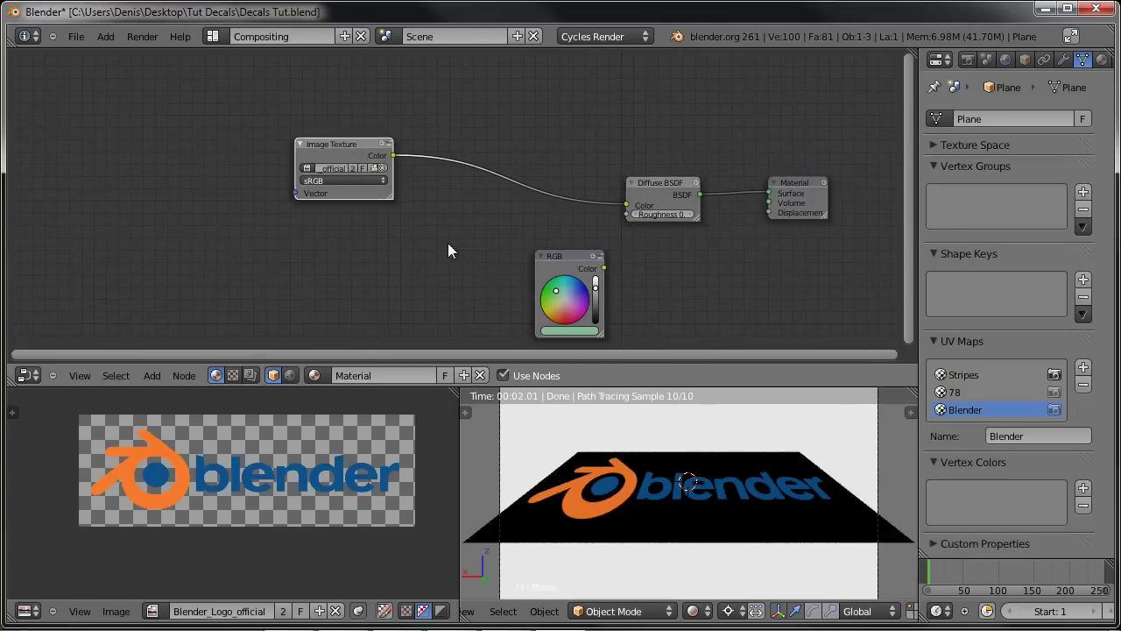
pyautogui.hotkey('shift', 'a')
pyautogui.moveTo(449, 195)
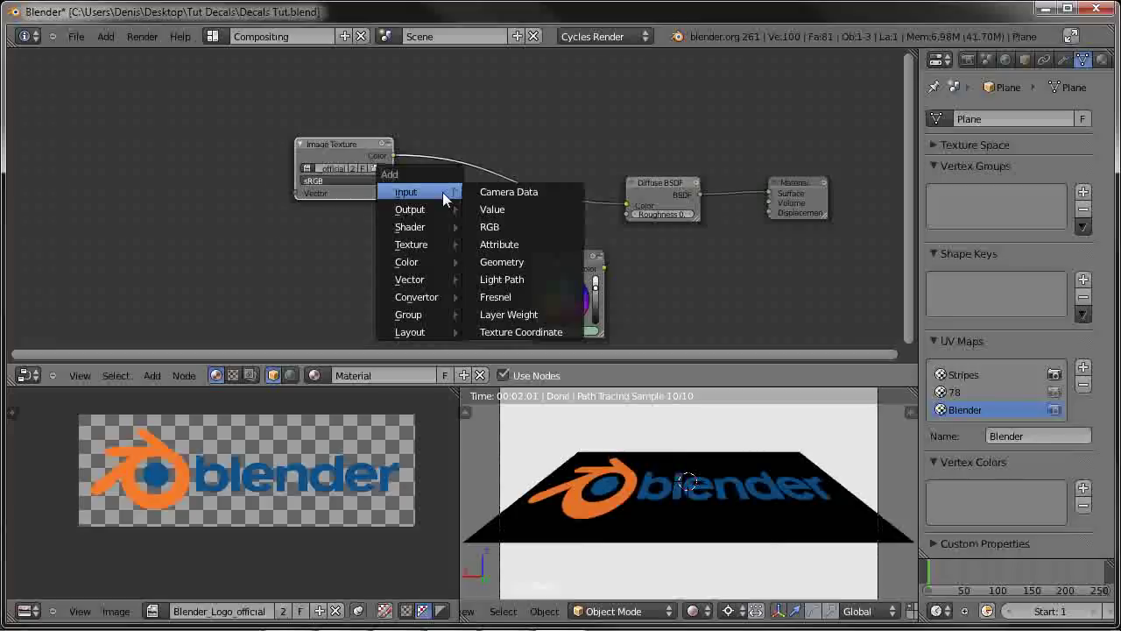
pyautogui.click(517, 244)
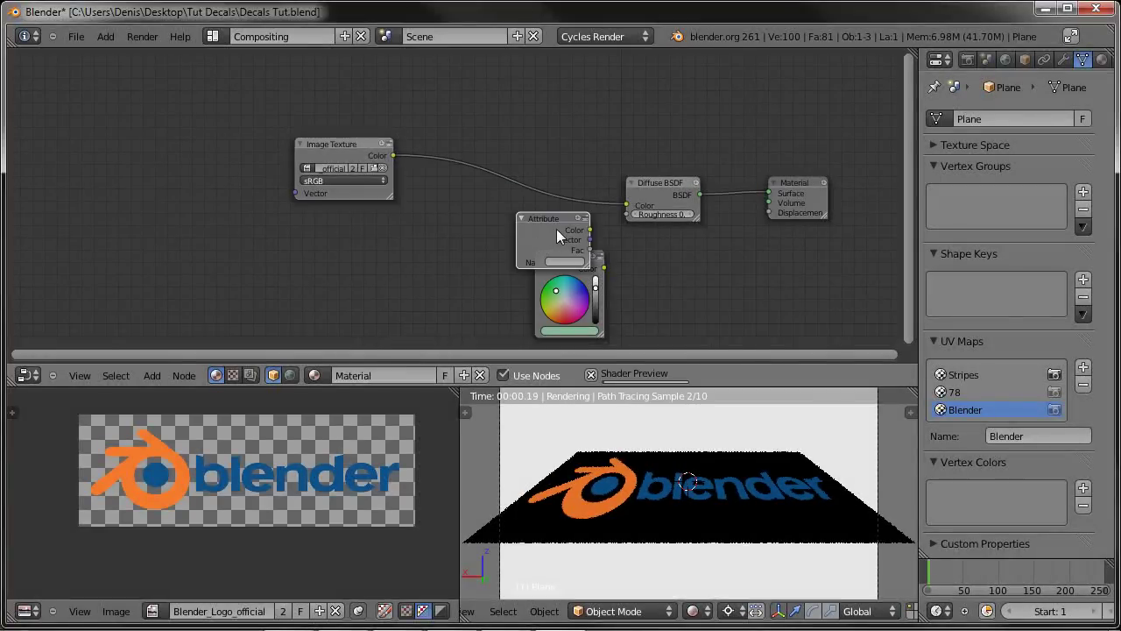
pyautogui.click(76, 157)
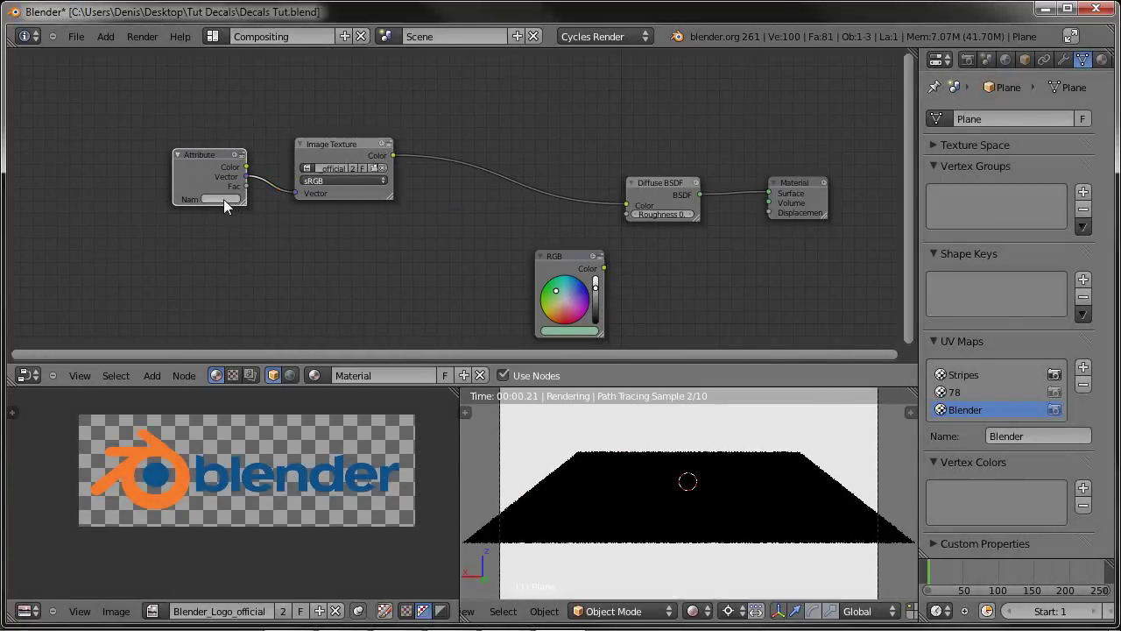
# Step: Set the Attribute node's name to Blender
pyautogui.click(220, 199)
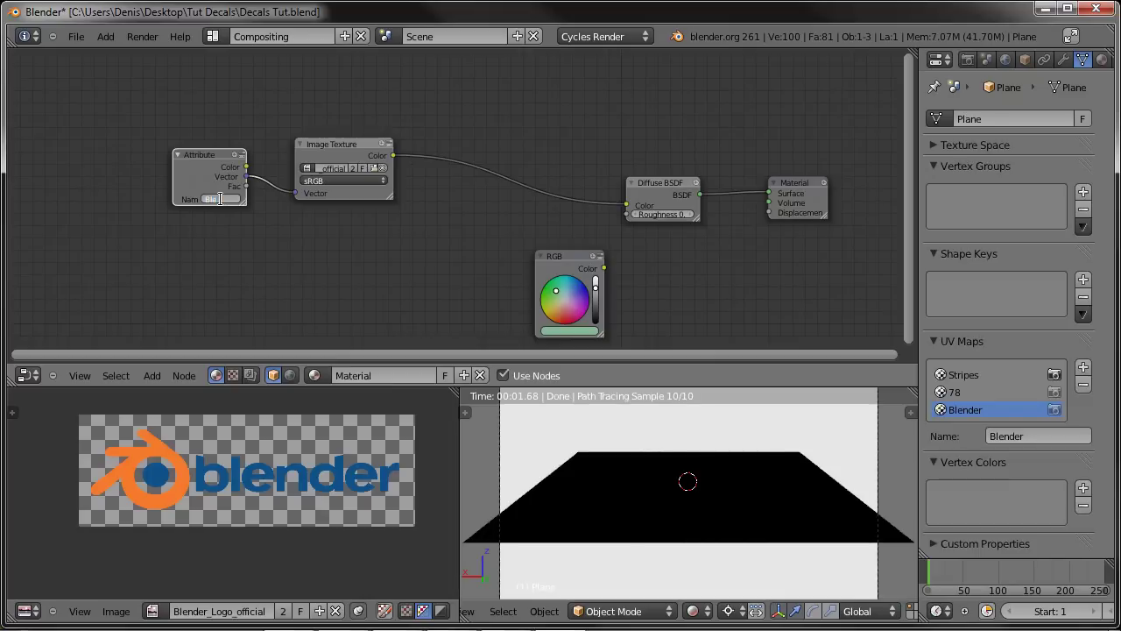
pyautogui.write('Blender')
pyautogui.press('Return')
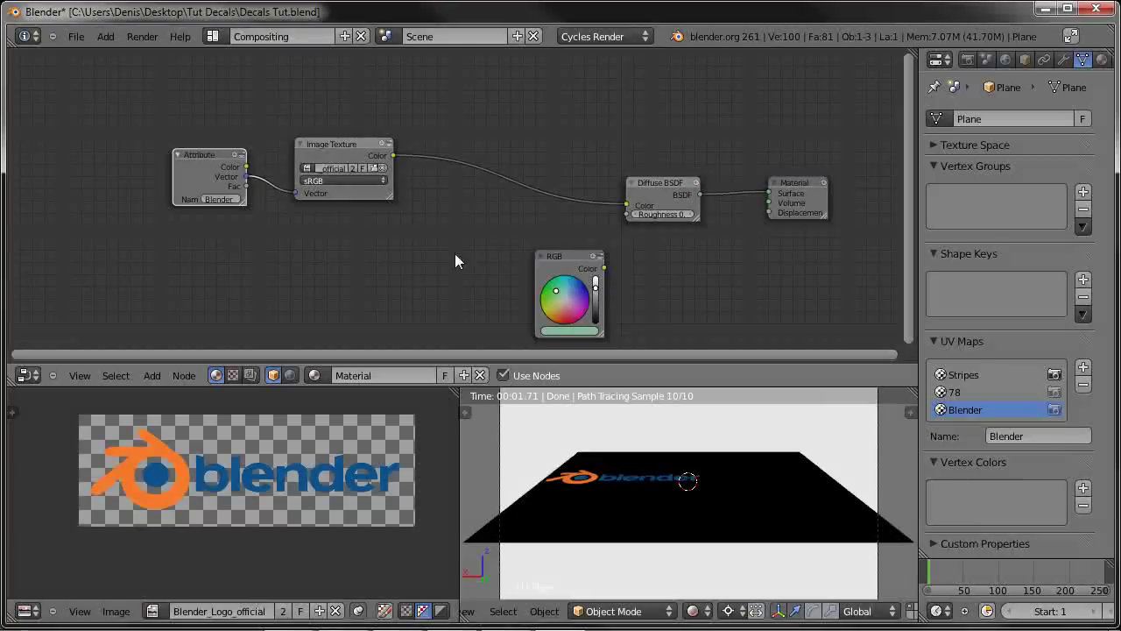
# Step: Move the Image Texture node closer to the Attribute node and nudge the RGB node lower
pyautogui.scroll(2, 692, 279)
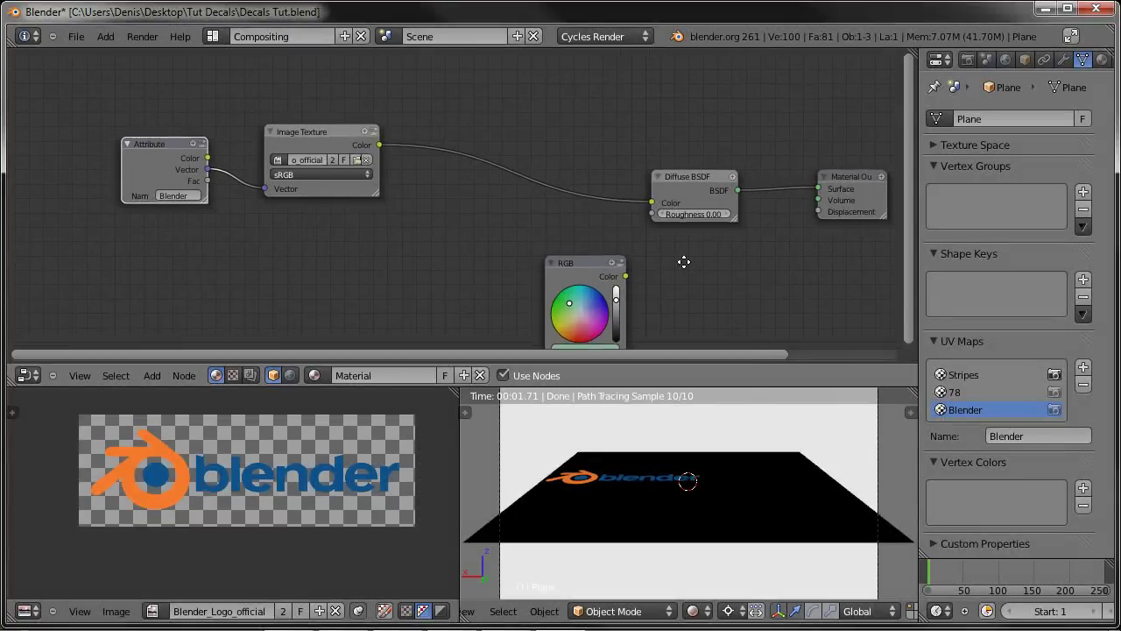
pyautogui.moveTo(684, 260); pyautogui.dragTo(633, 240, button='middle')
pyautogui.moveTo(263, 116); pyautogui.dragTo(251, 125)
pyautogui.moveTo(532, 239); pyautogui.dragTo(532, 244)
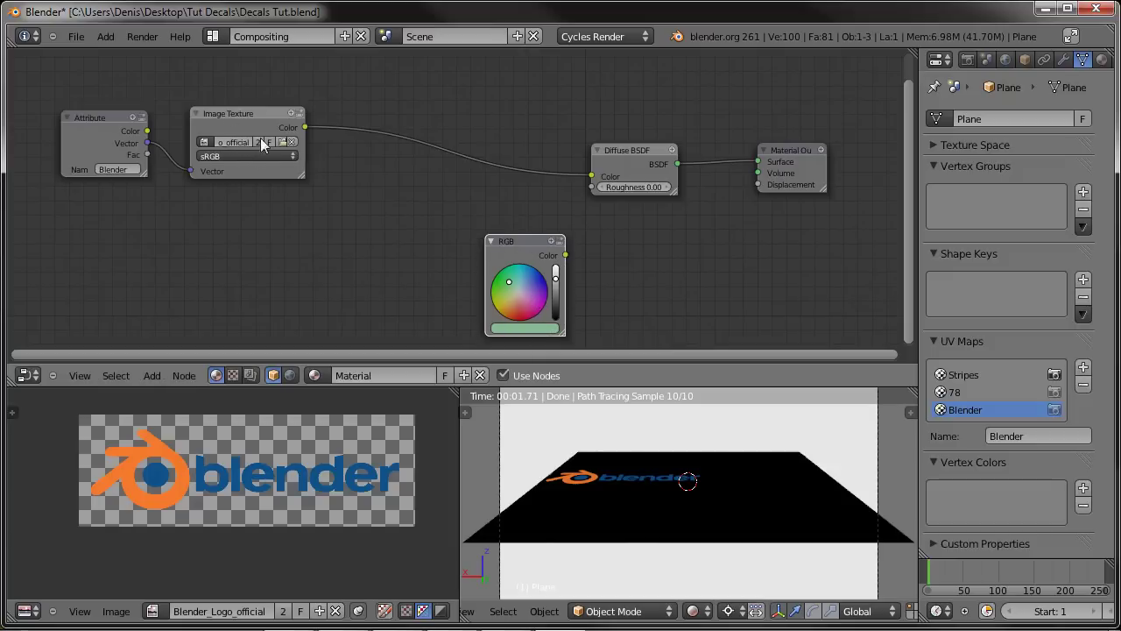
# Step: Insert a Mix colour node between the Image Texture and Diffuse BSDF, and connect the RGB node to its Color2 input
pyautogui.hotkey('shift', 'a')
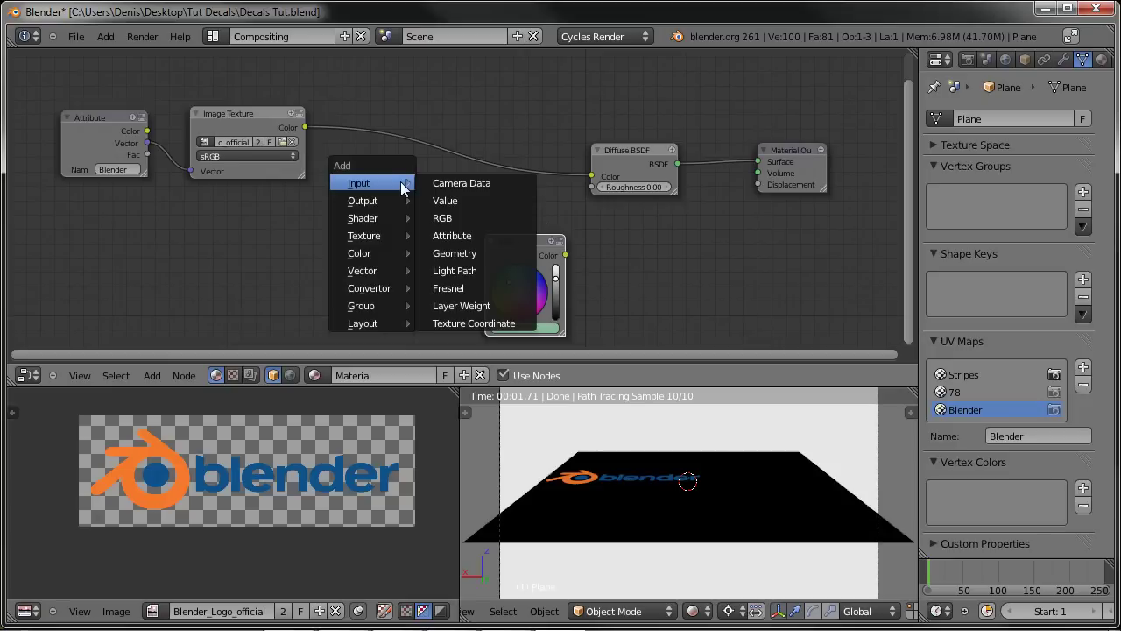
pyautogui.moveTo(371, 253)
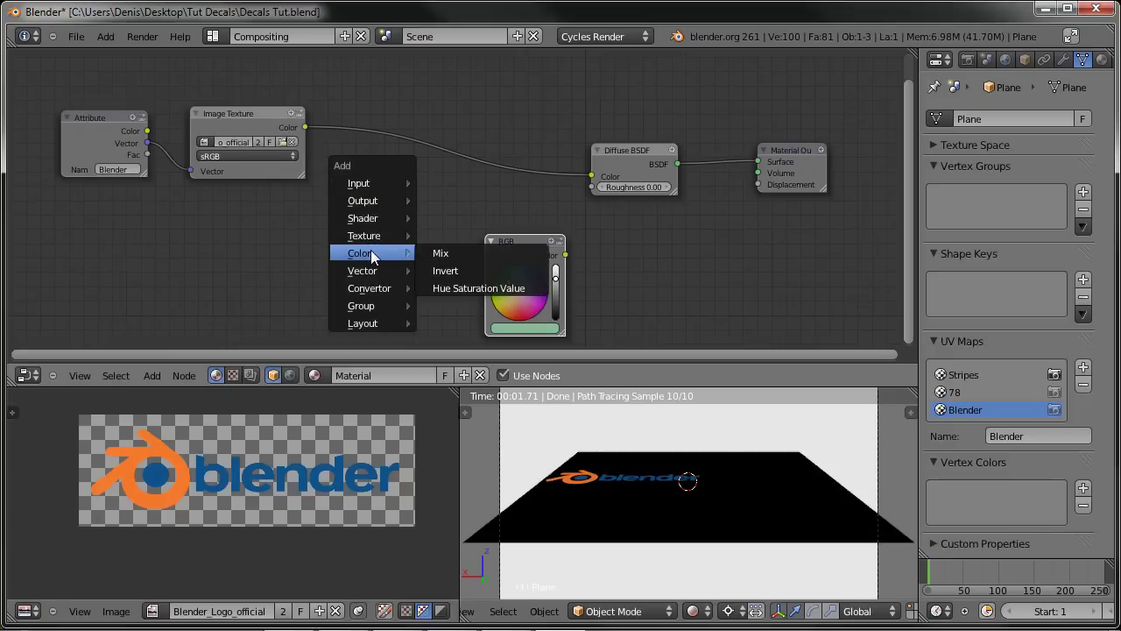
pyautogui.click(443, 253)
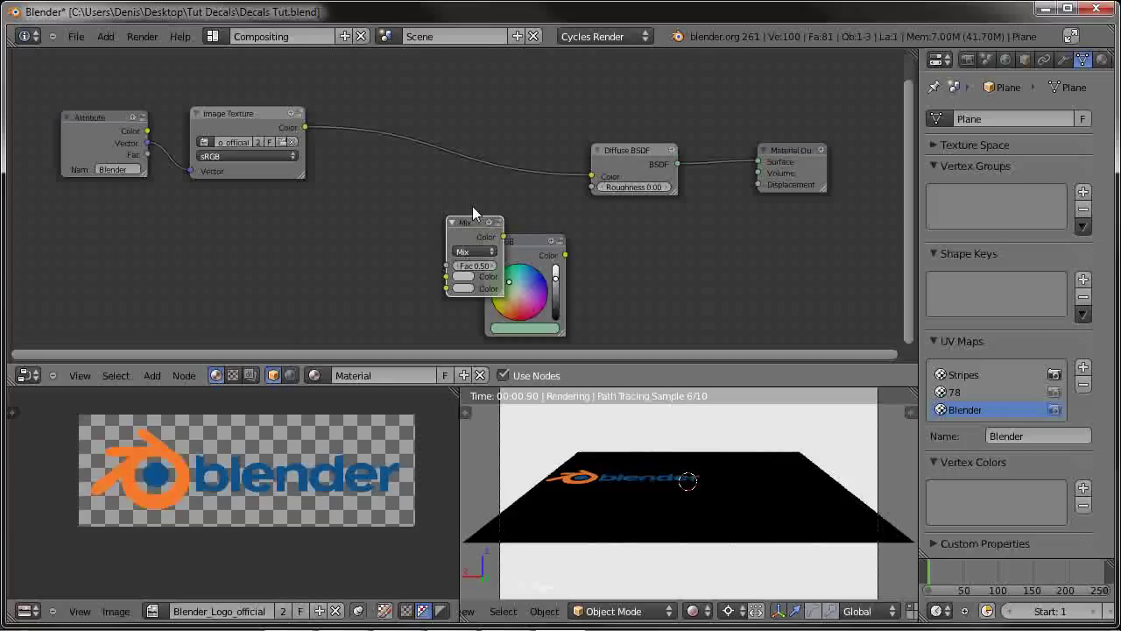
pyautogui.click(490, 109)
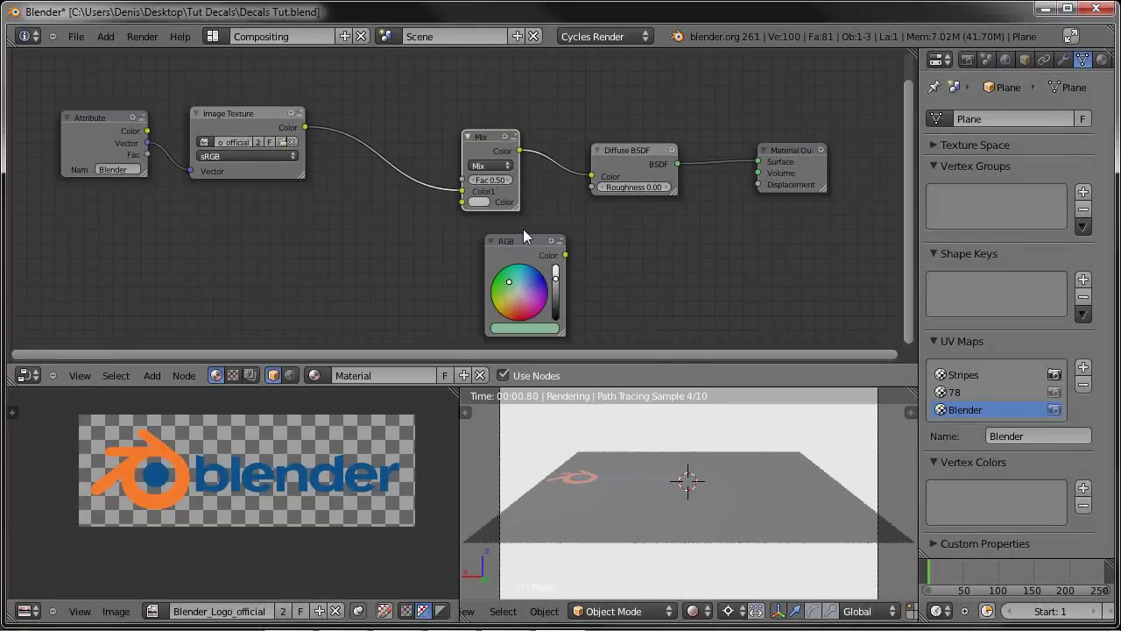
pyautogui.moveTo(494, 251); pyautogui.dragTo(458, 201)
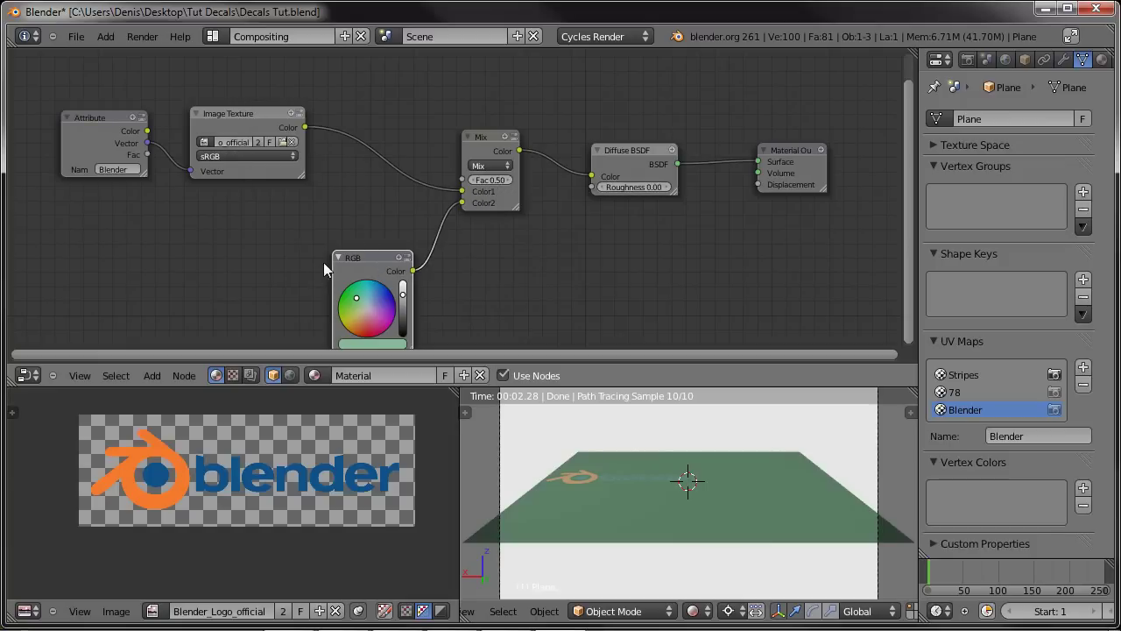
# Step: Move the Attribute and Image Texture nodes together farther away from the Mix node to make room
pyautogui.moveTo(395, 197); pyautogui.dragTo(453, 229, button='middle')
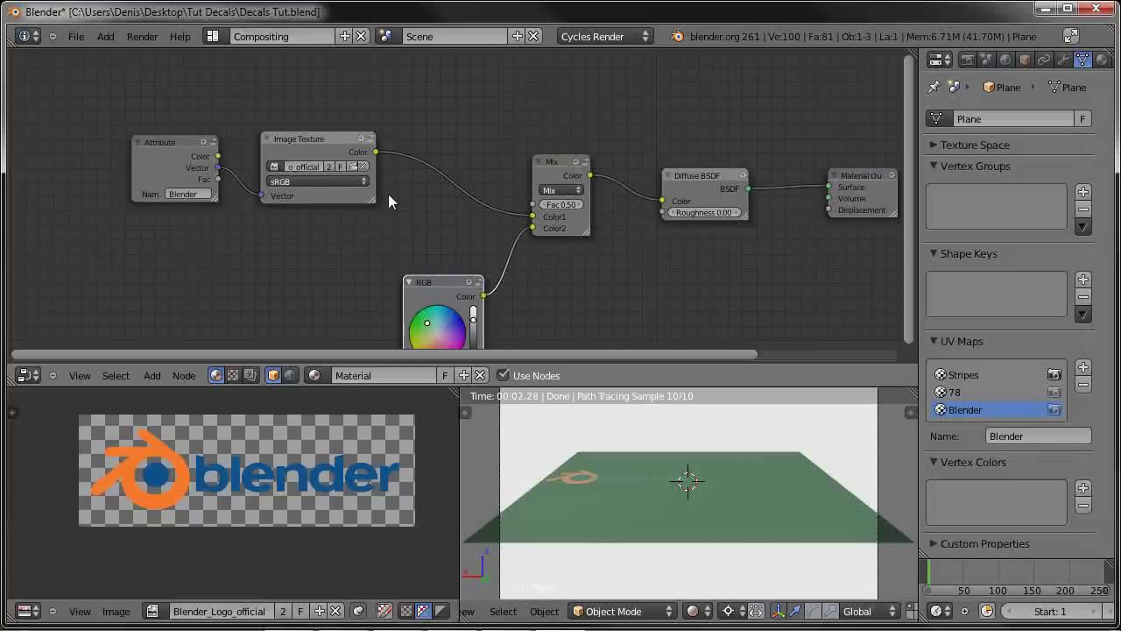
pyautogui.keyDown('shift'); pyautogui.rightClick(180, 153); pyautogui.keyUp('shift')
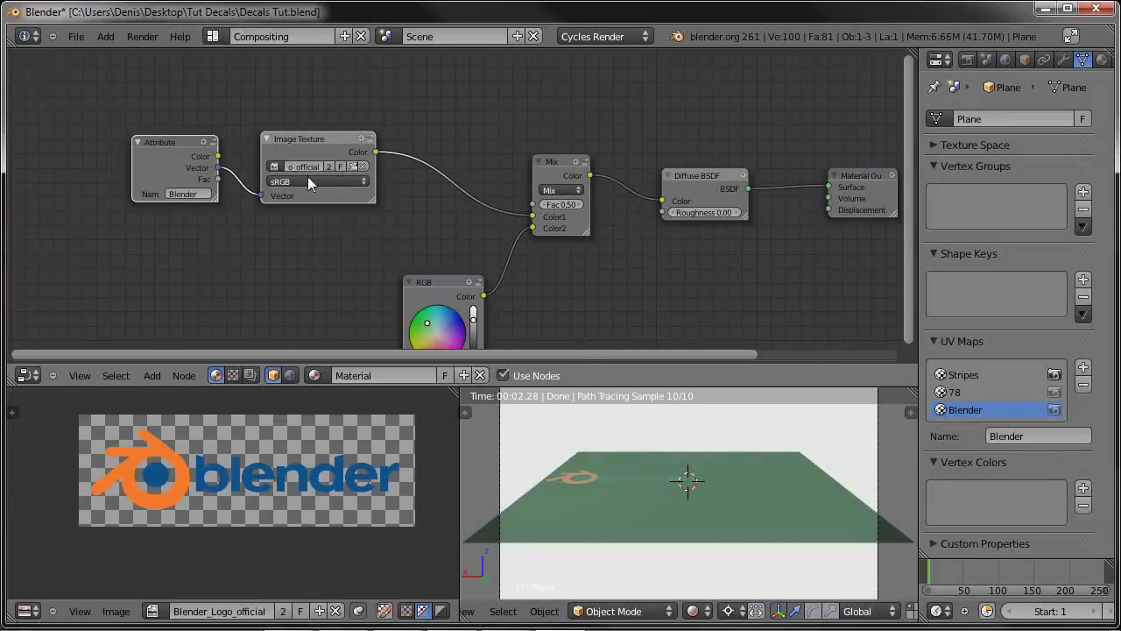
pyautogui.press('g')
pyautogui.click(242, 196)
# Step: Add a second Image Texture node, place it above the logo's Image Texture node and widen it
pyautogui.hotkey('shift', 'a')
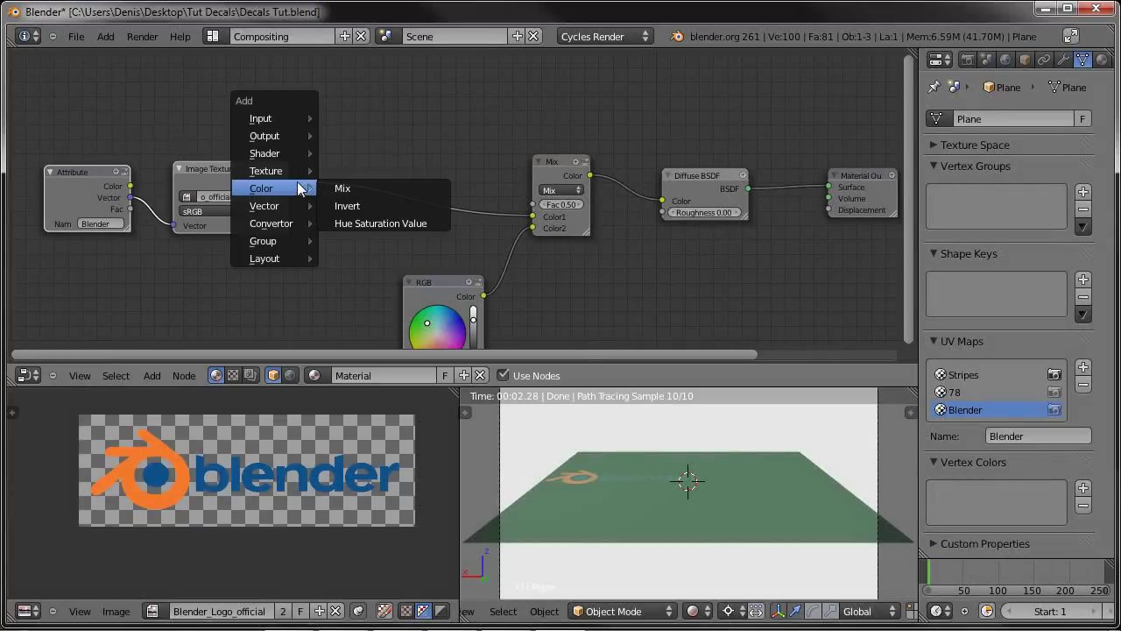
pyautogui.moveTo(291, 173)
pyautogui.click(376, 170)
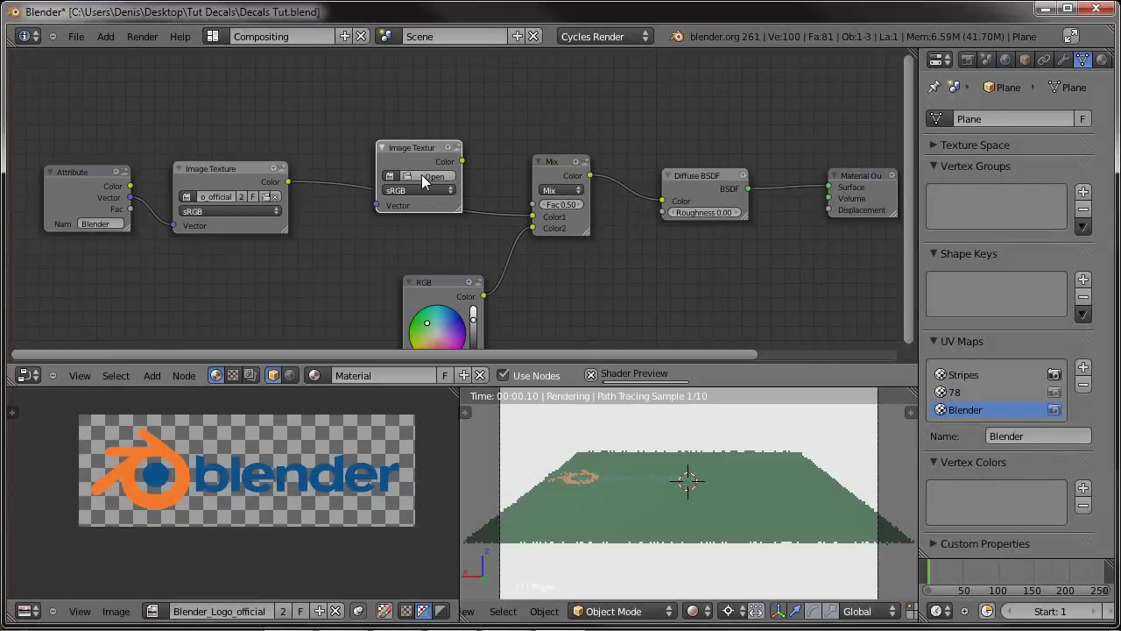
pyautogui.click(376, 172)
pyautogui.moveTo(400, 149); pyautogui.dragTo(191, 91)
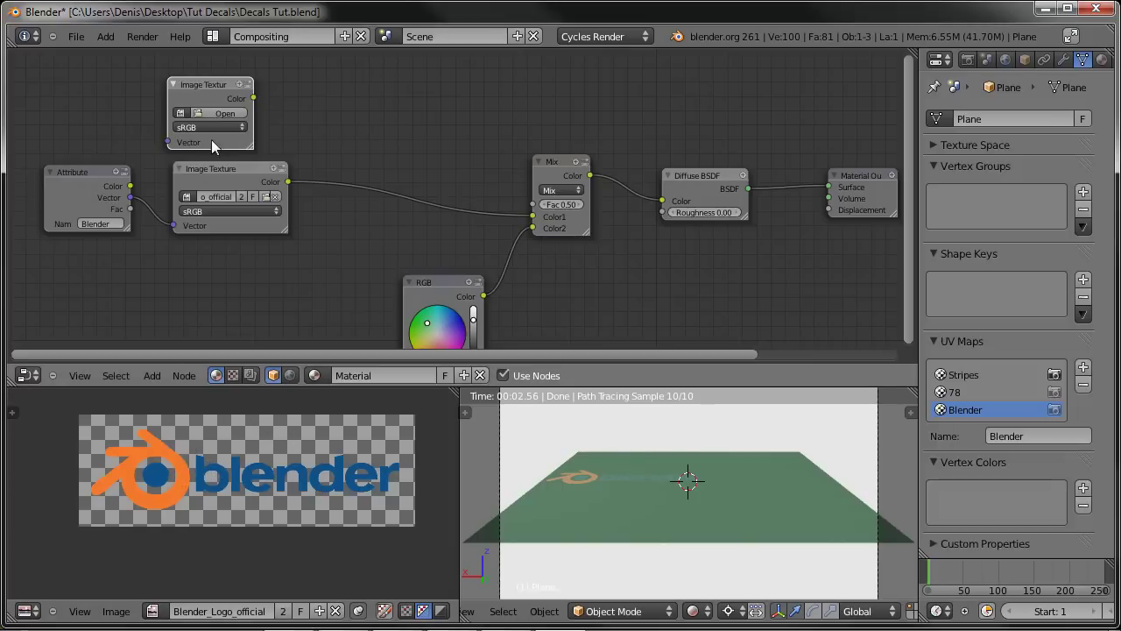
pyautogui.moveTo(252, 147); pyautogui.dragTo(303, 149)
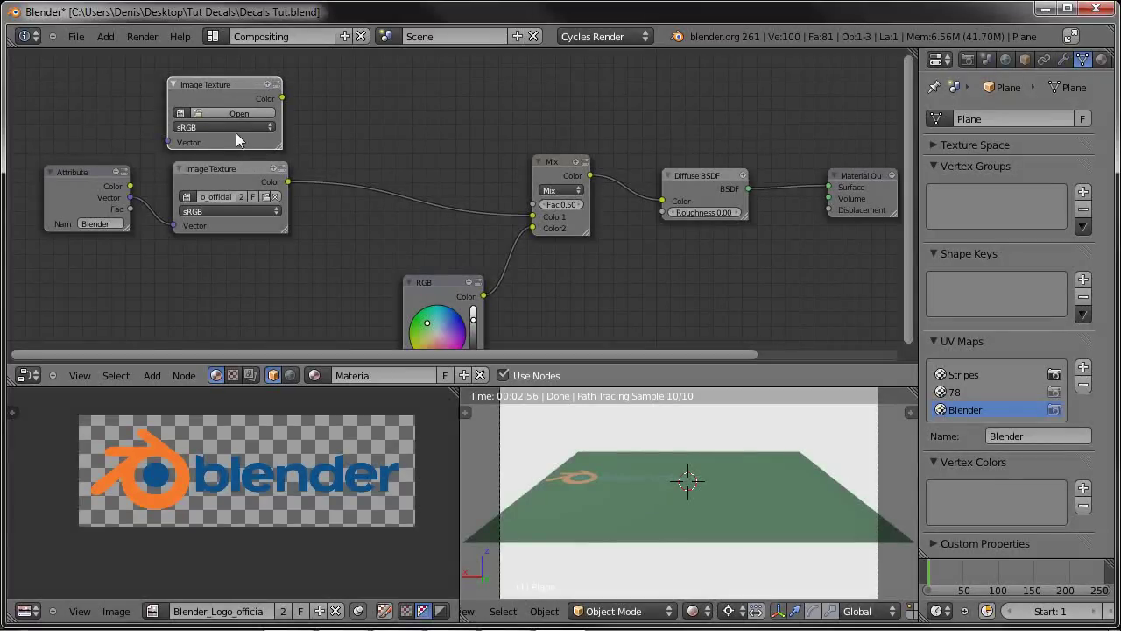
# Step: Load the existing Blender_Logo_offi.000 image into the second Image Texture node
pyautogui.click(180, 113)
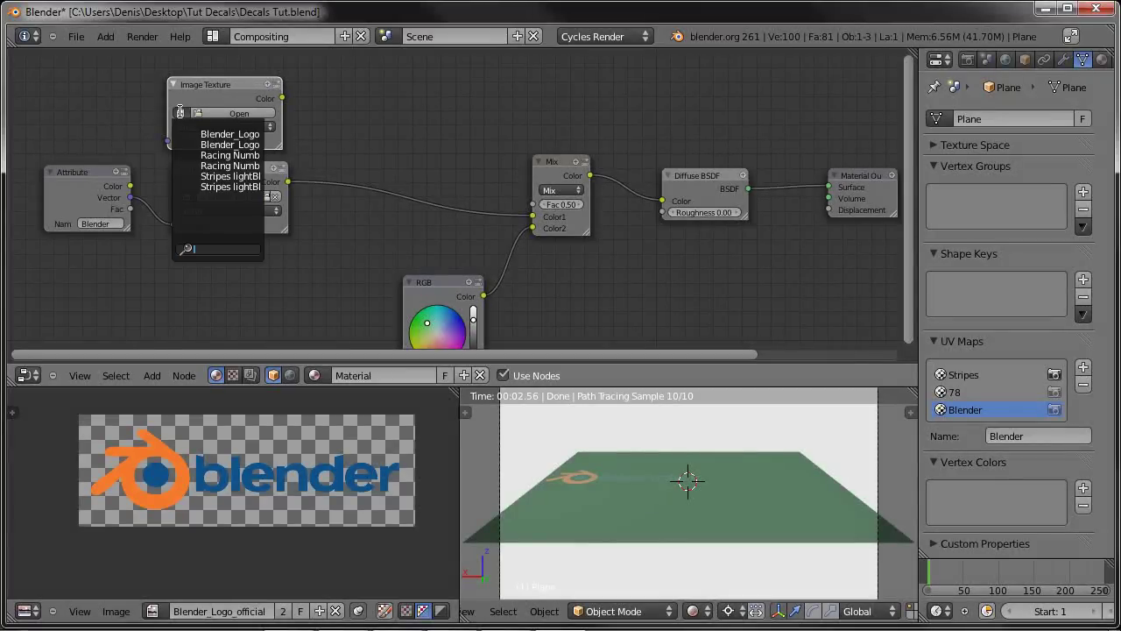
pyautogui.scroll(2, 283, 128)
pyautogui.scroll(-1, 234, 102)
pyautogui.moveTo(234, 102); pyautogui.dragTo(438, 172, button='middle')
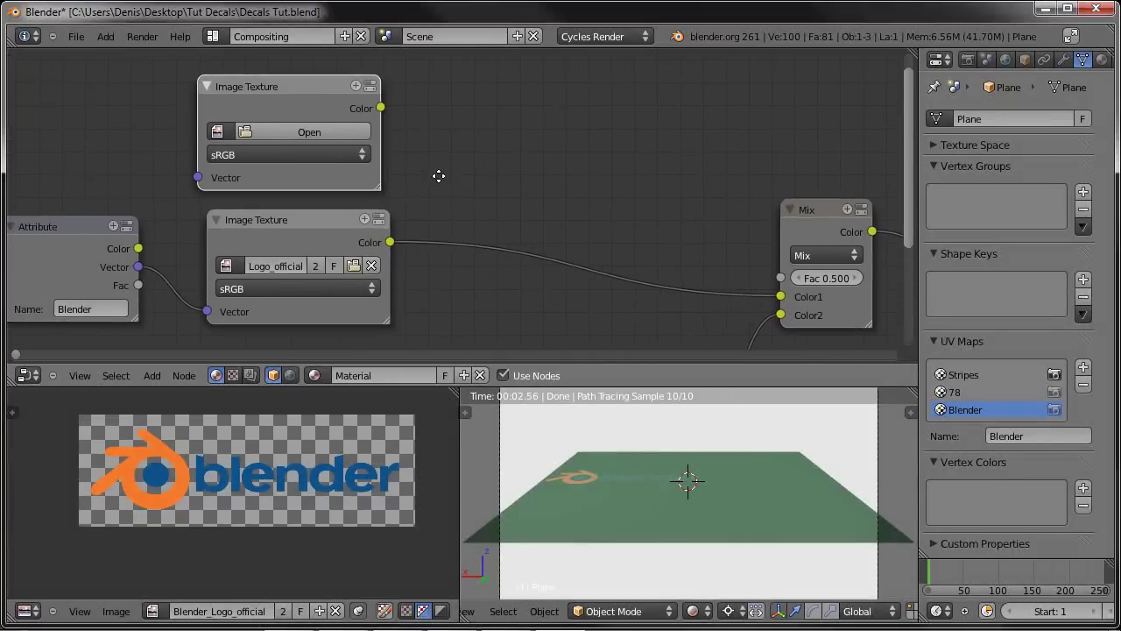
pyautogui.click(235, 137)
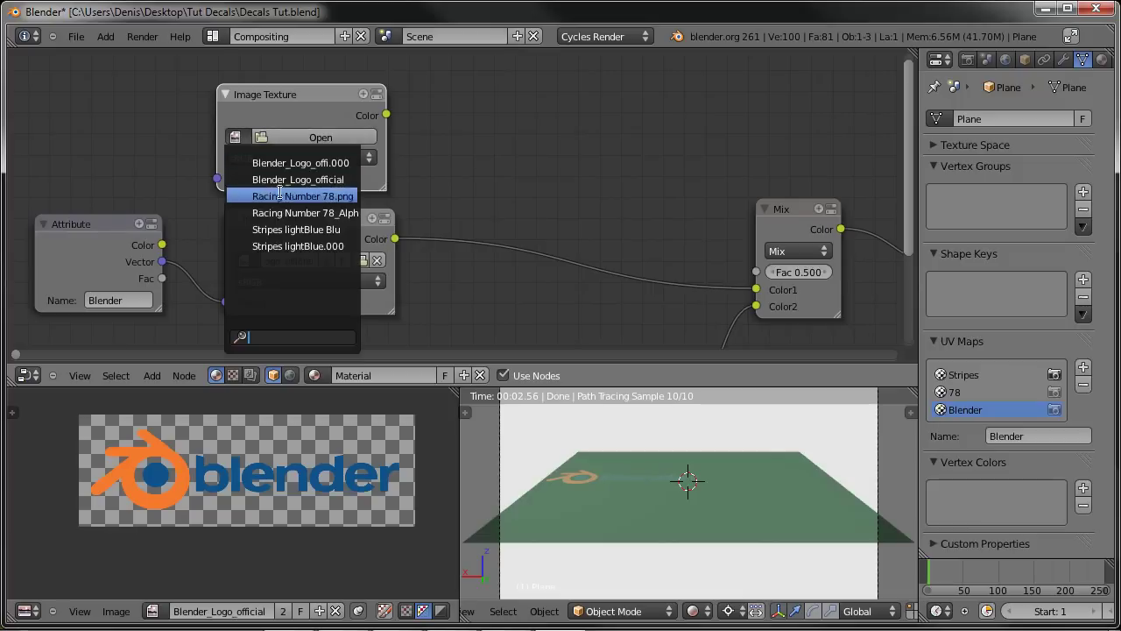
pyautogui.click(320, 163)
pyautogui.click(320, 158)
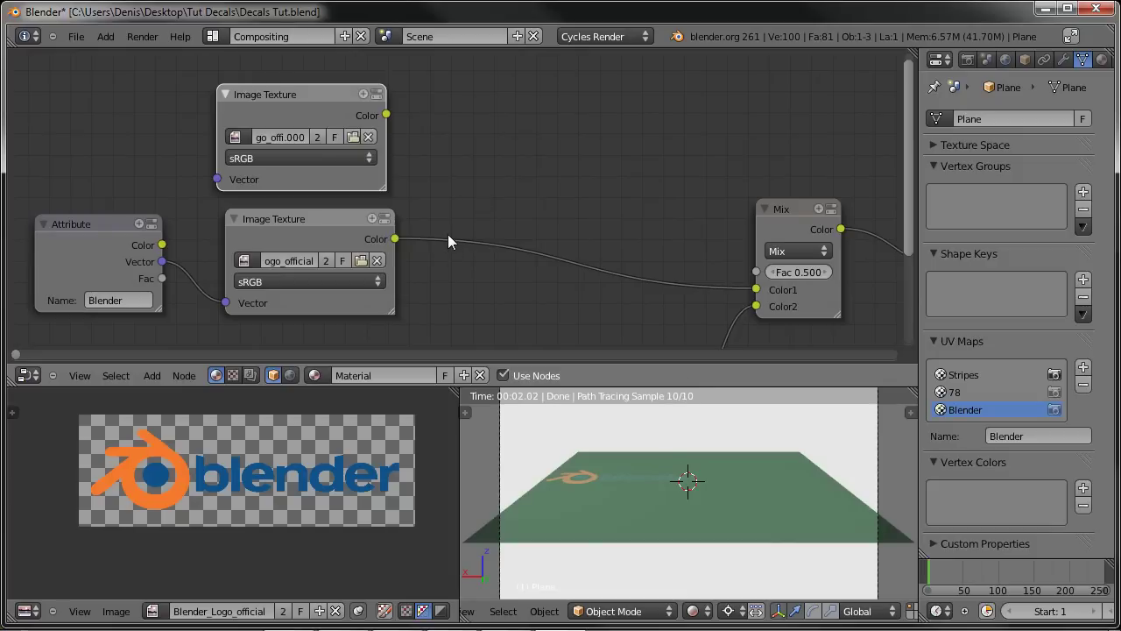
# Step: Connect the upper Image Texture's Color to the Mix node's Fac, and feed its Vector input from the Attribute node's Vector output
pyautogui.scroll(-3, 447, 234)
pyautogui.moveTo(562, 249); pyautogui.dragTo(346, 187, button='middle')
pyautogui.scroll(-1, 324, 157)
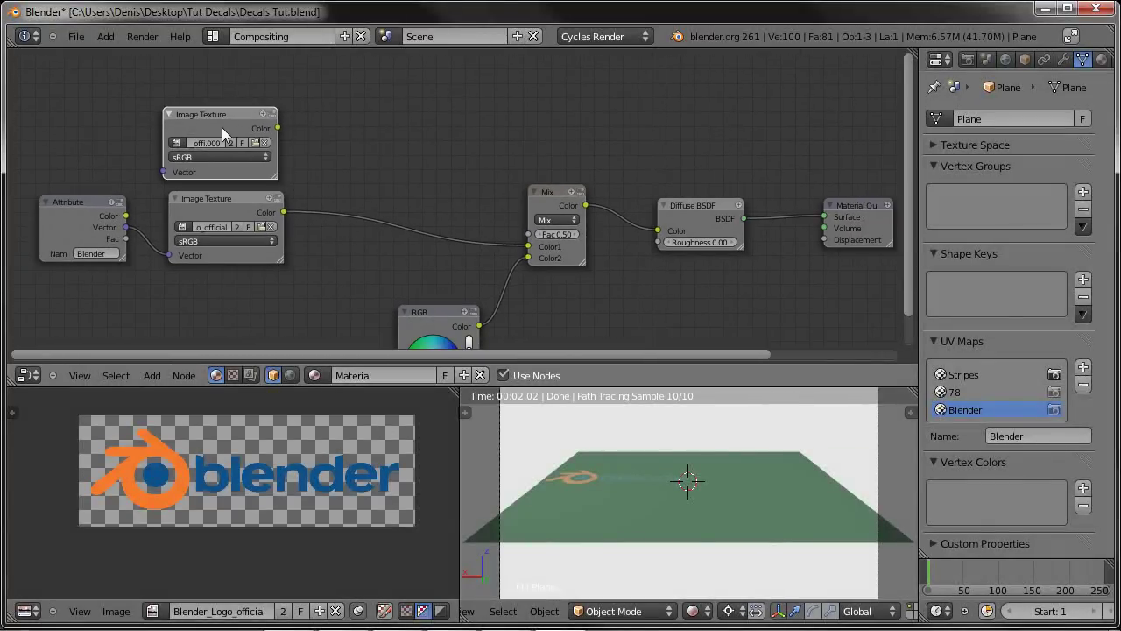
pyautogui.moveTo(277, 125); pyautogui.dragTo(528, 235)
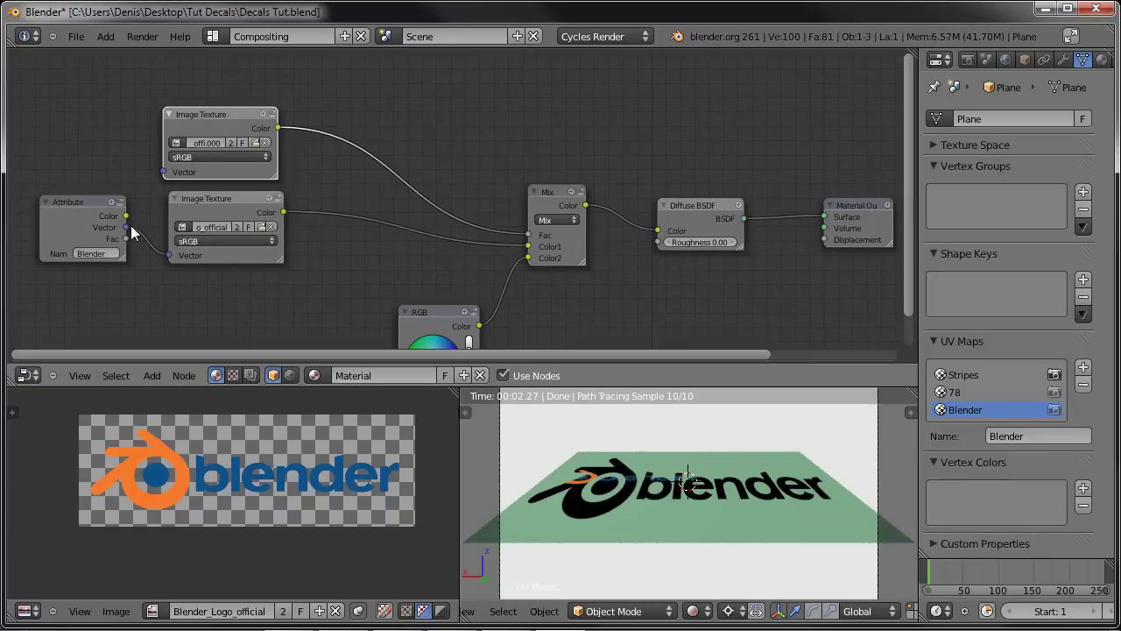
pyautogui.moveTo(127, 227); pyautogui.dragTo(162, 172)
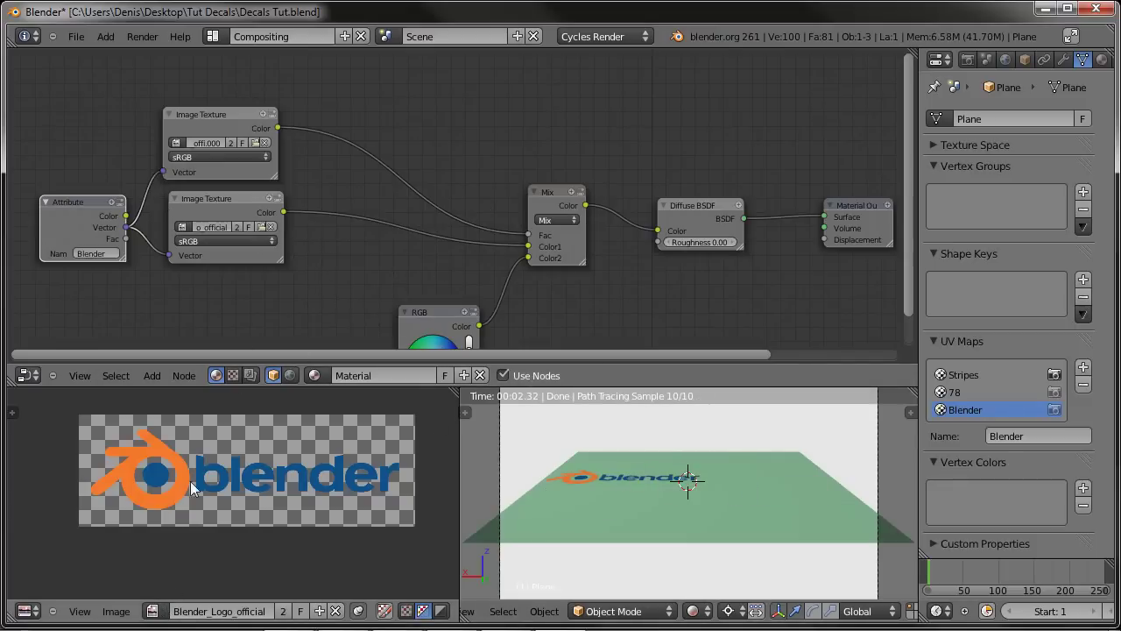
# Step: Display the Blender_Logo_offi.000 image in the image editor to examine the logo's black-and-white mask
pyautogui.click(156, 610)
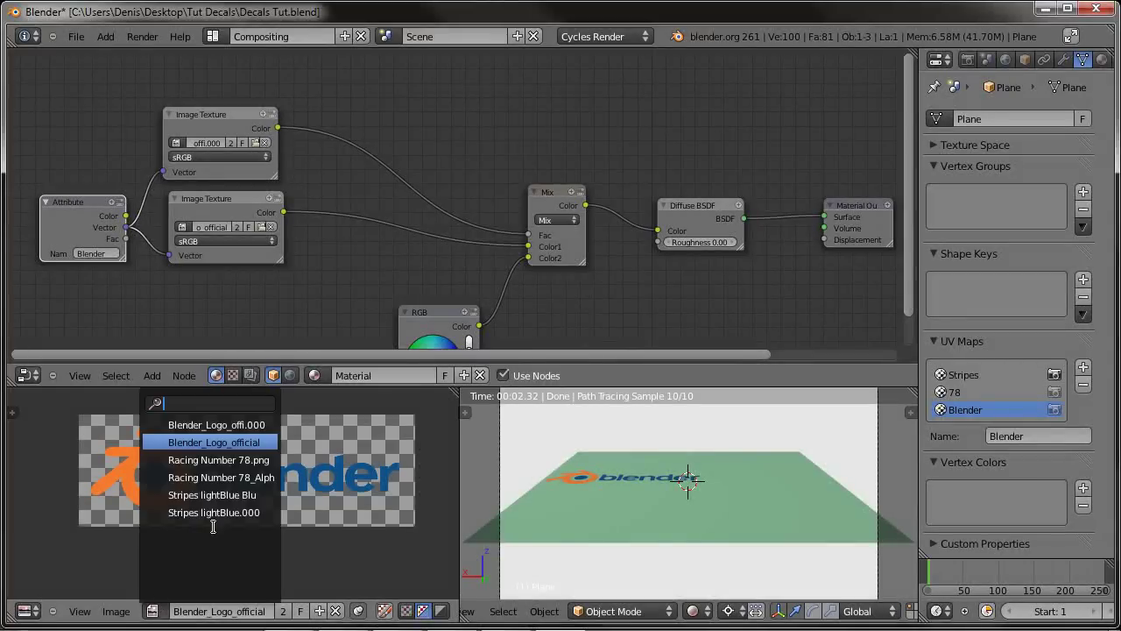
pyautogui.click(254, 426)
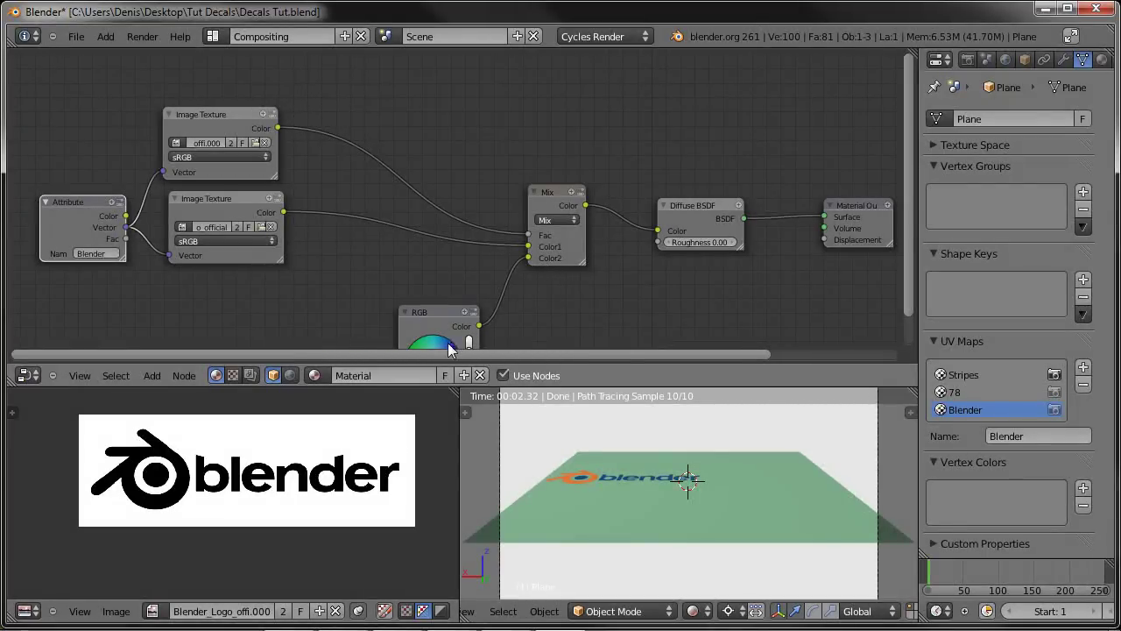
pyautogui.moveTo(528, 324); pyautogui.dragTo(560, 252, button='middle')
pyautogui.moveTo(651, 255); pyautogui.dragTo(665, 274, button='middle')
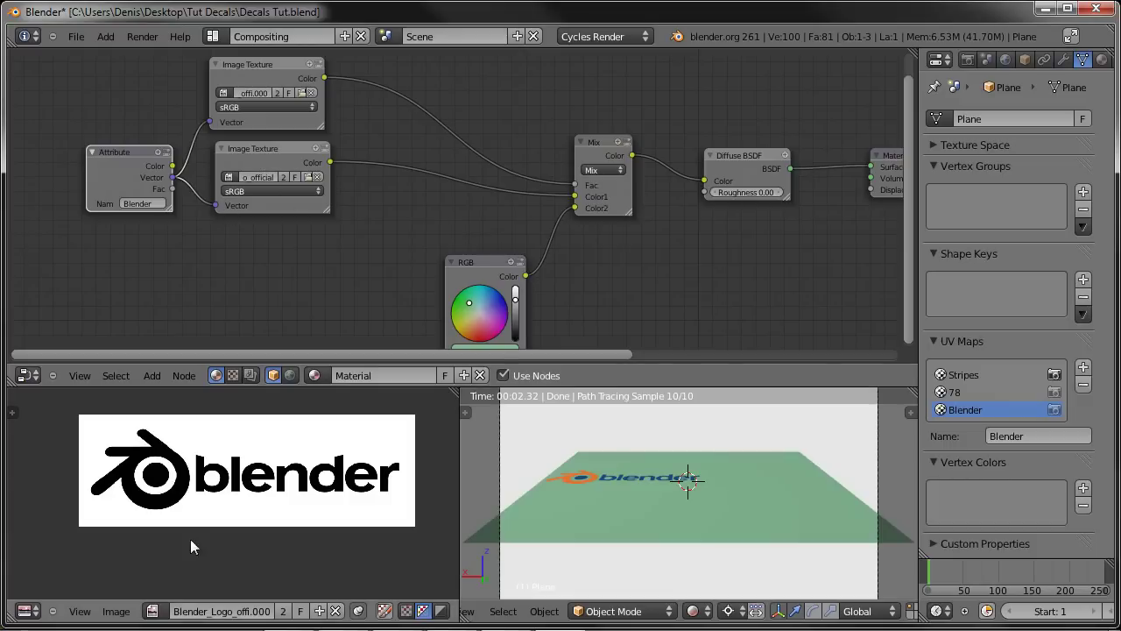
pyautogui.click(154, 609)
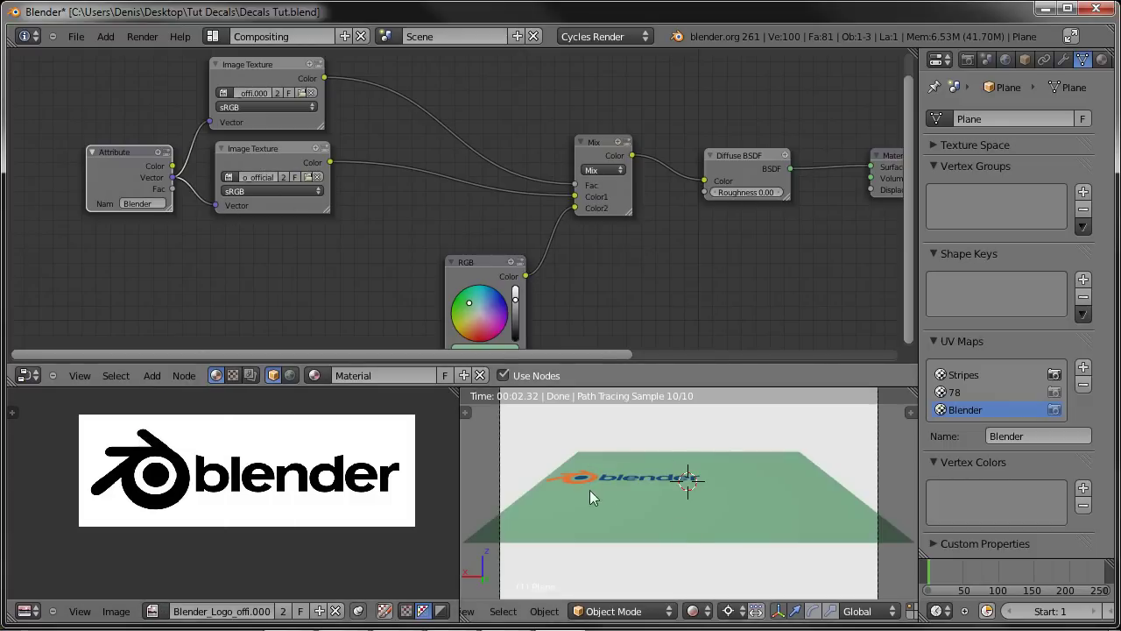
# Step: Move the mask's Image Texture node closer to the logo's and place the Attribute node right beside the pair
pyautogui.scroll(-3, 631, 257)
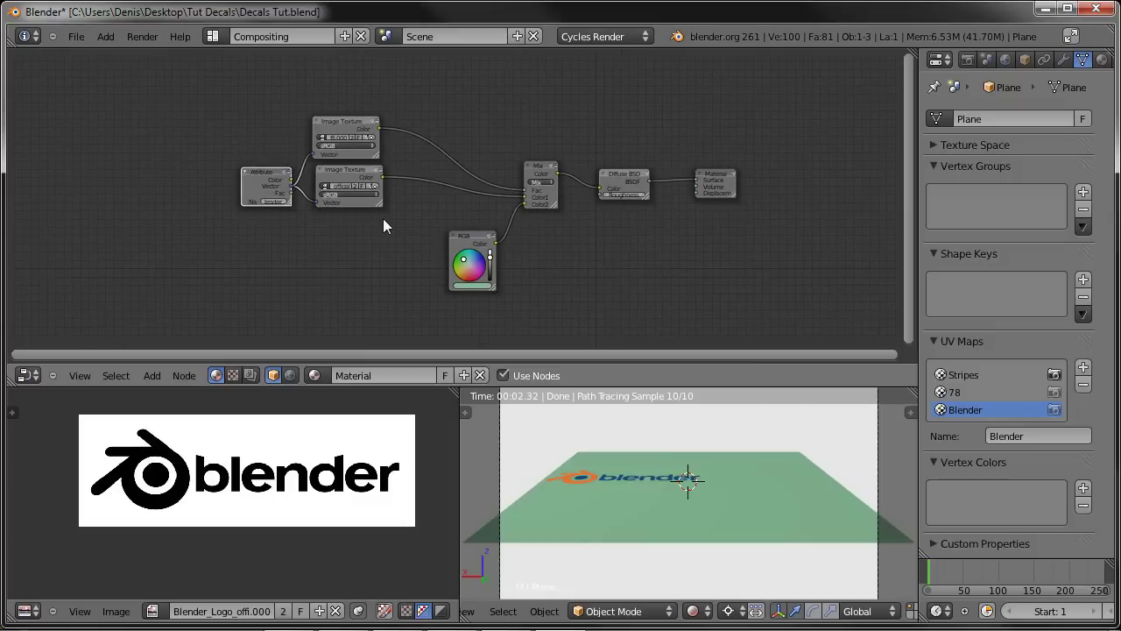
pyautogui.moveTo(339, 249); pyautogui.dragTo(444, 275, button='middle')
pyautogui.scroll(3, 416, 263)
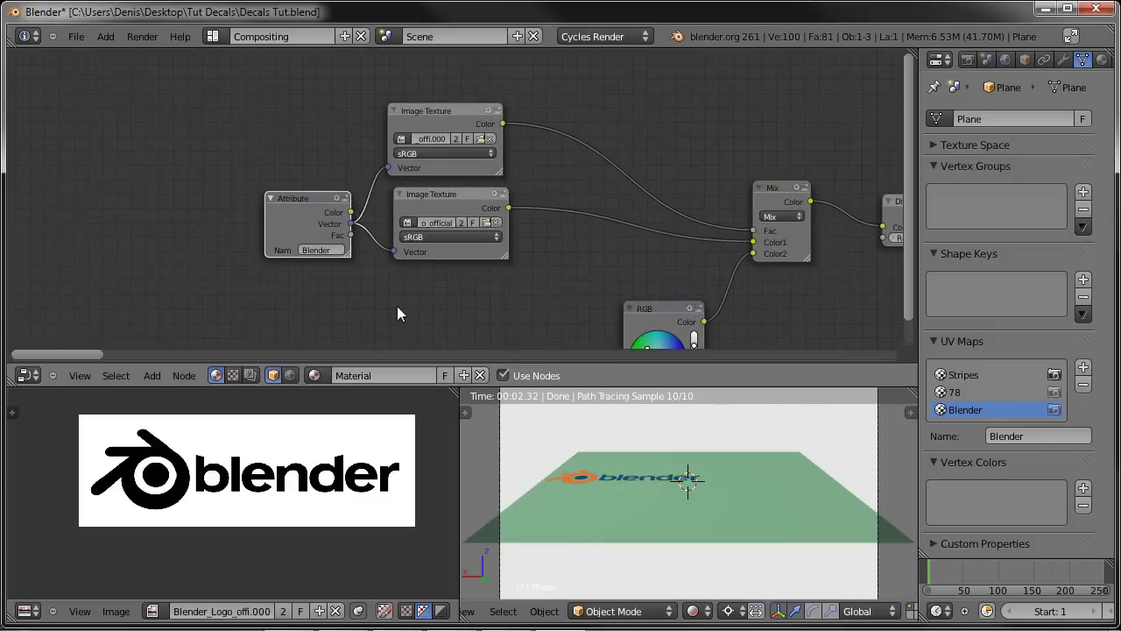
pyautogui.moveTo(446, 113)
pyautogui.mouseDown()
pyautogui.moveTo(472, 120)
pyautogui.moveTo(460, 118)
pyautogui.mouseUp()
pyautogui.moveTo(285, 206); pyautogui.dragTo(318, 182)
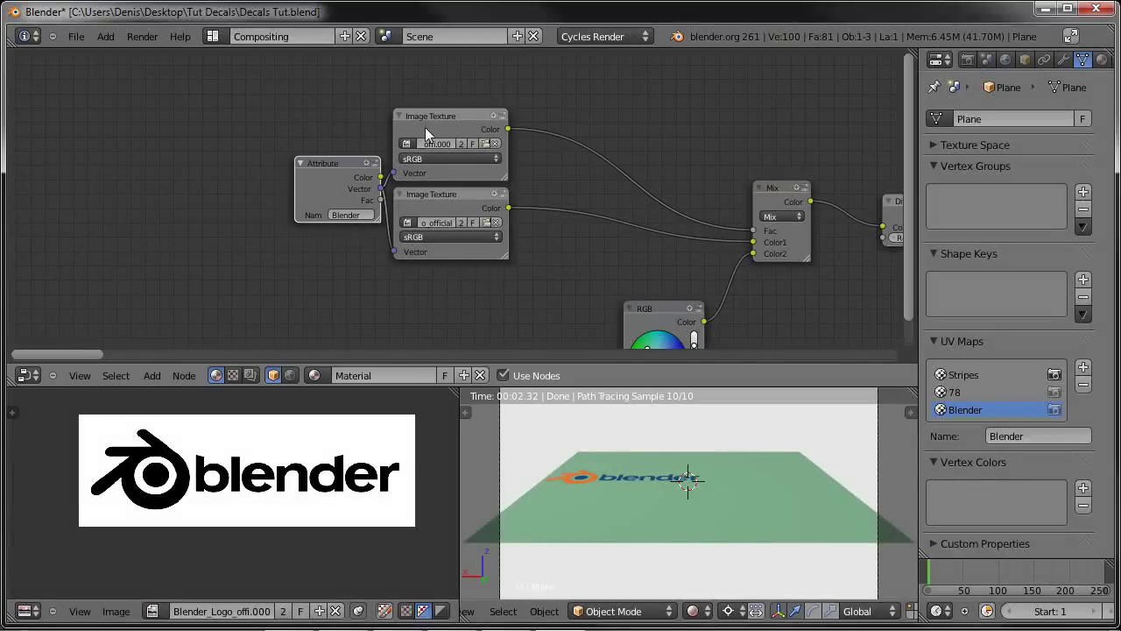
# Step: Move the Attribute node and both logo Image Texture nodes together farther away from the Mix node, leaving space between them
pyautogui.rightClick(427, 129)
pyautogui.keyDown('shift'); pyautogui.rightClick(453, 223); pyautogui.keyUp('shift')
pyautogui.scroll(-3, 455, 272)
pyautogui.scroll(-1, 457, 274)
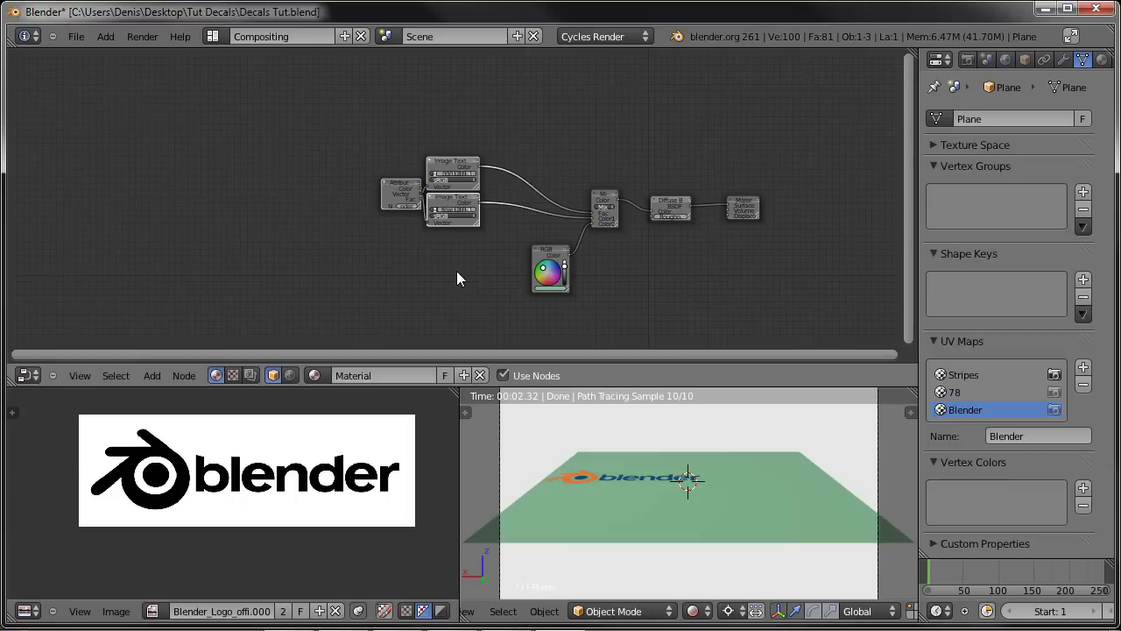
pyautogui.moveTo(448, 277); pyautogui.dragTo(540, 270, button='middle')
pyautogui.click(300, 202)
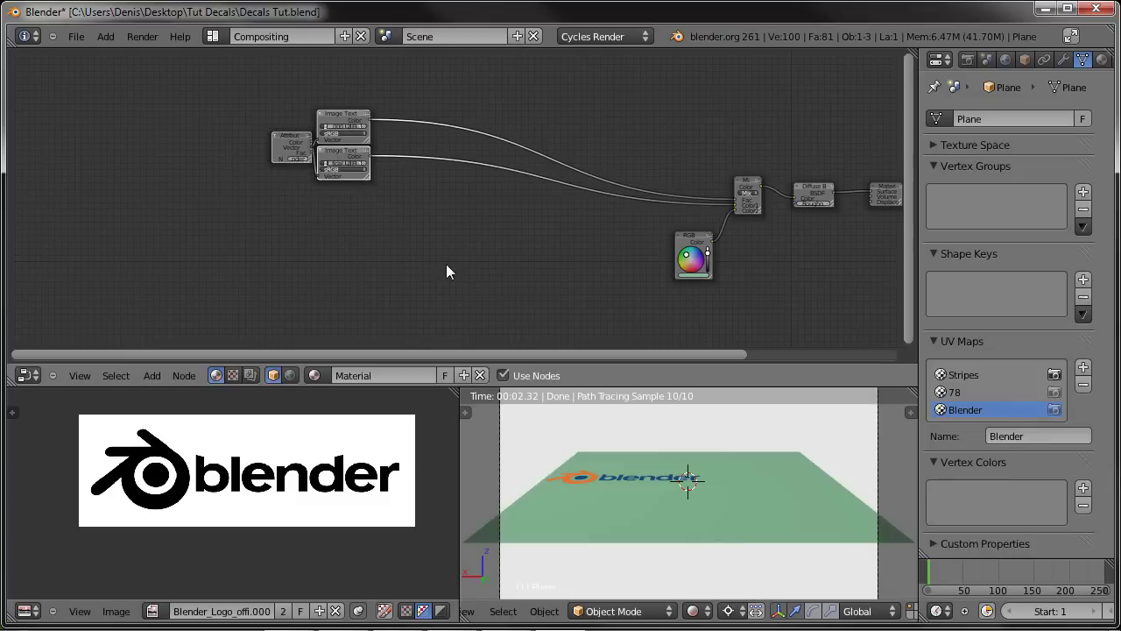
pyautogui.press('a')
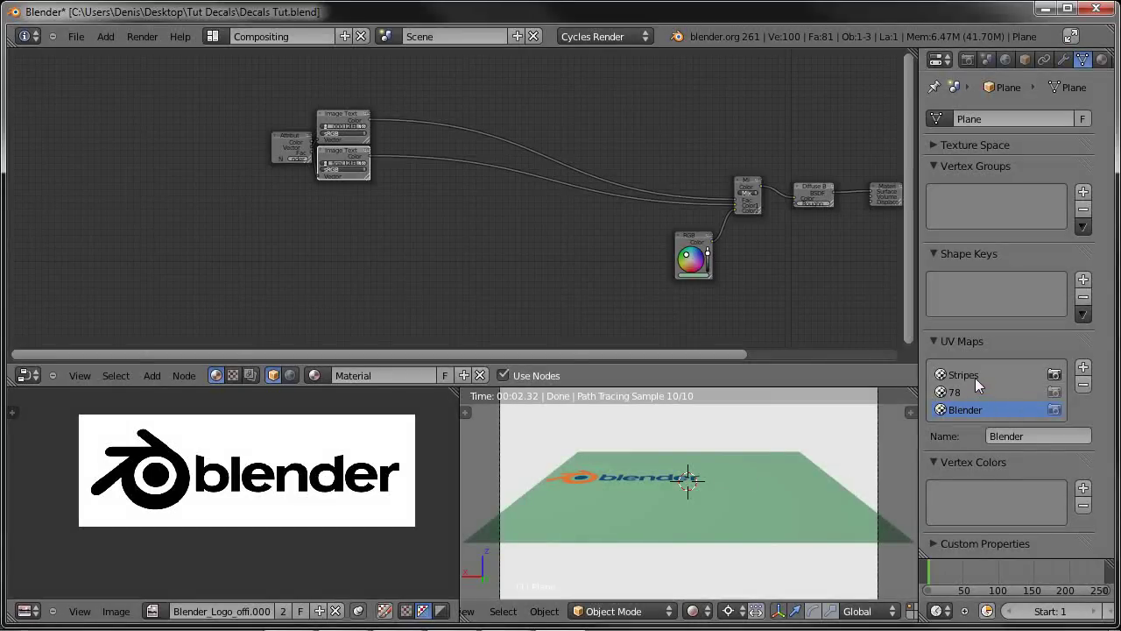
# Step: Add an empty Image Texture node, place it below the logo's two texture nodes and widen it
pyautogui.moveTo(436, 223); pyautogui.dragTo(367, 206, button='middle')
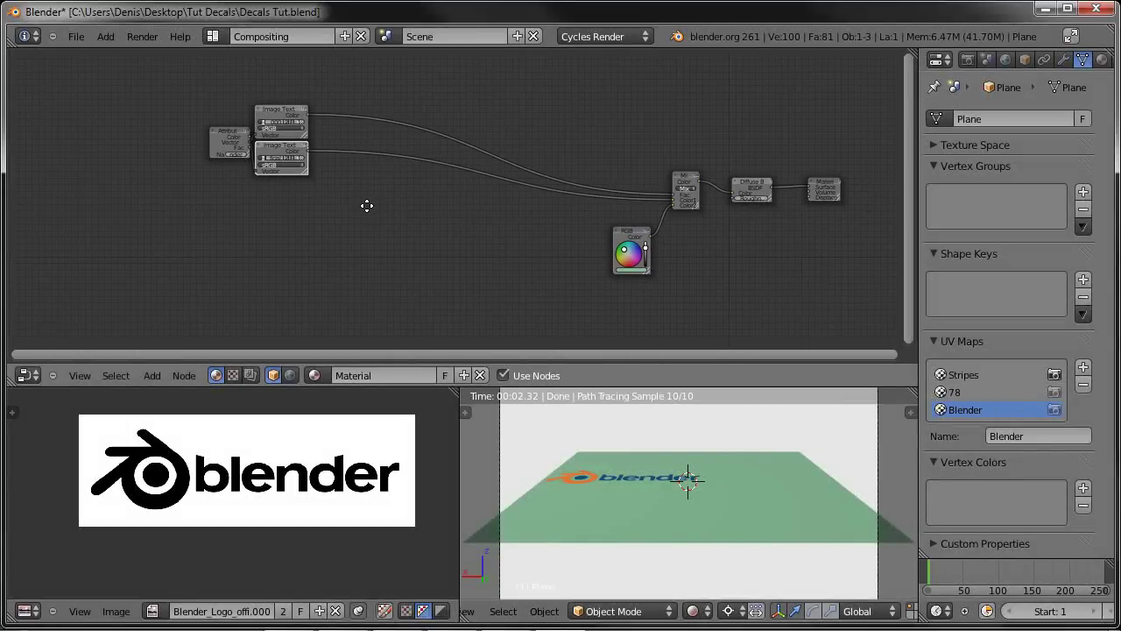
pyautogui.scroll(3, 348, 201)
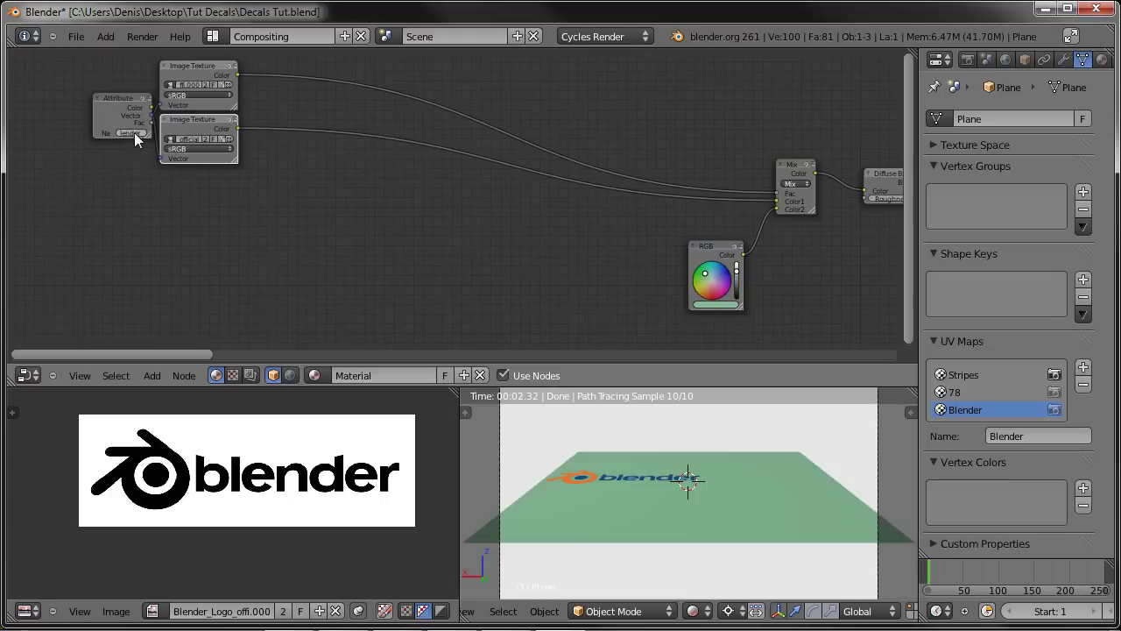
pyautogui.moveTo(271, 229); pyautogui.dragTo(383, 233, button='middle')
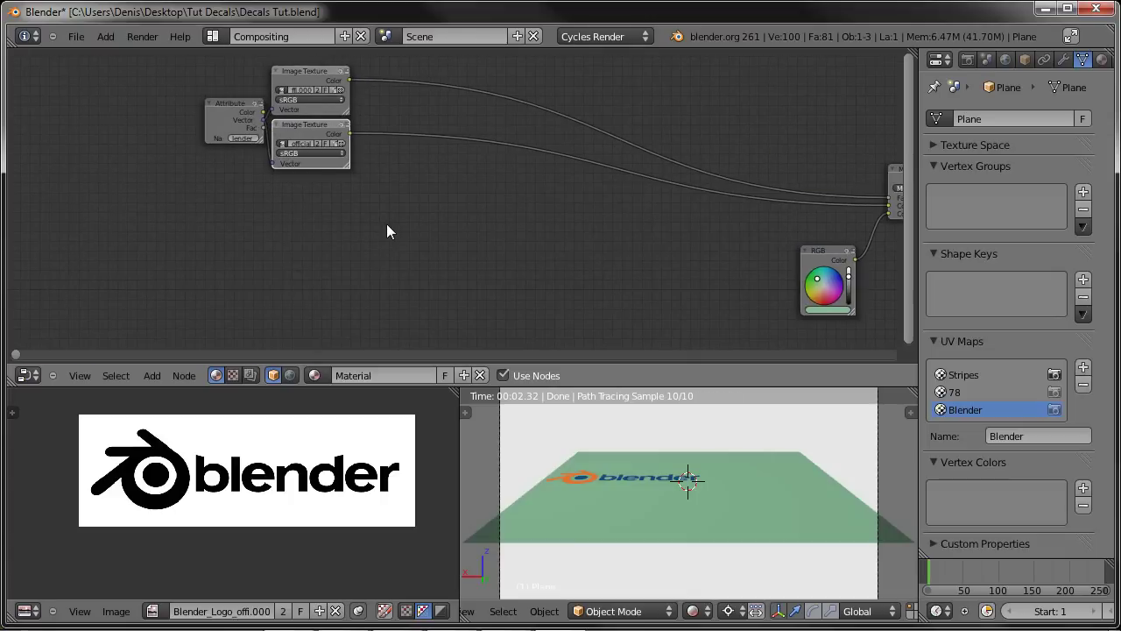
pyautogui.press('a')
pyautogui.press('a')
pyautogui.hotkey('shift', 'a')
pyautogui.moveTo(386, 222)
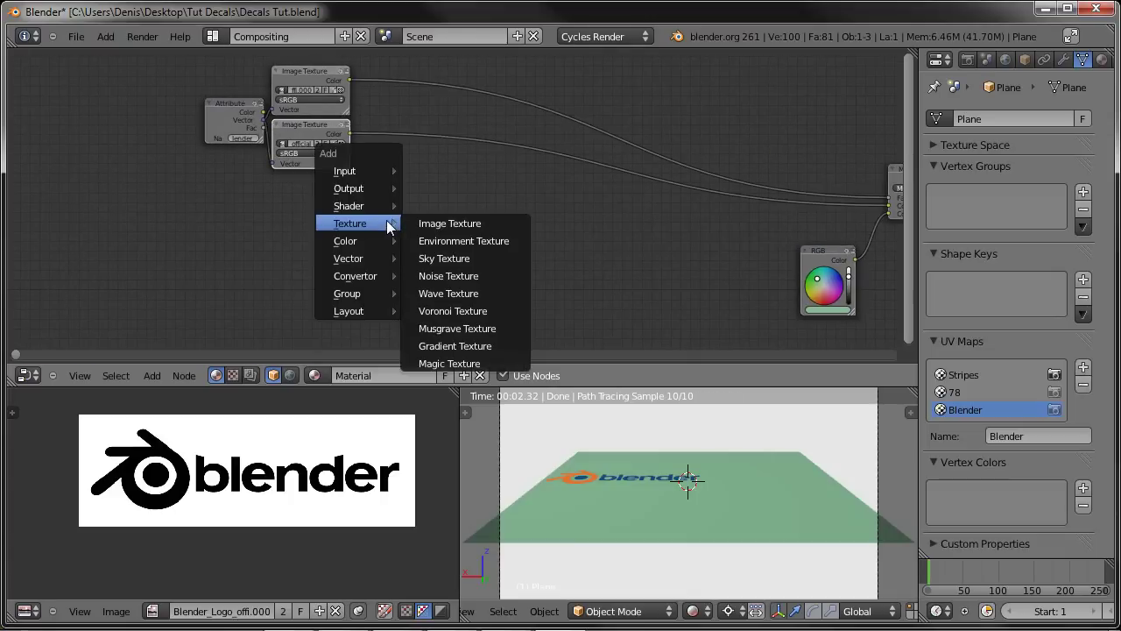
pyautogui.click(443, 222)
pyautogui.moveTo(463, 219); pyautogui.dragTo(560, 193, button='middle')
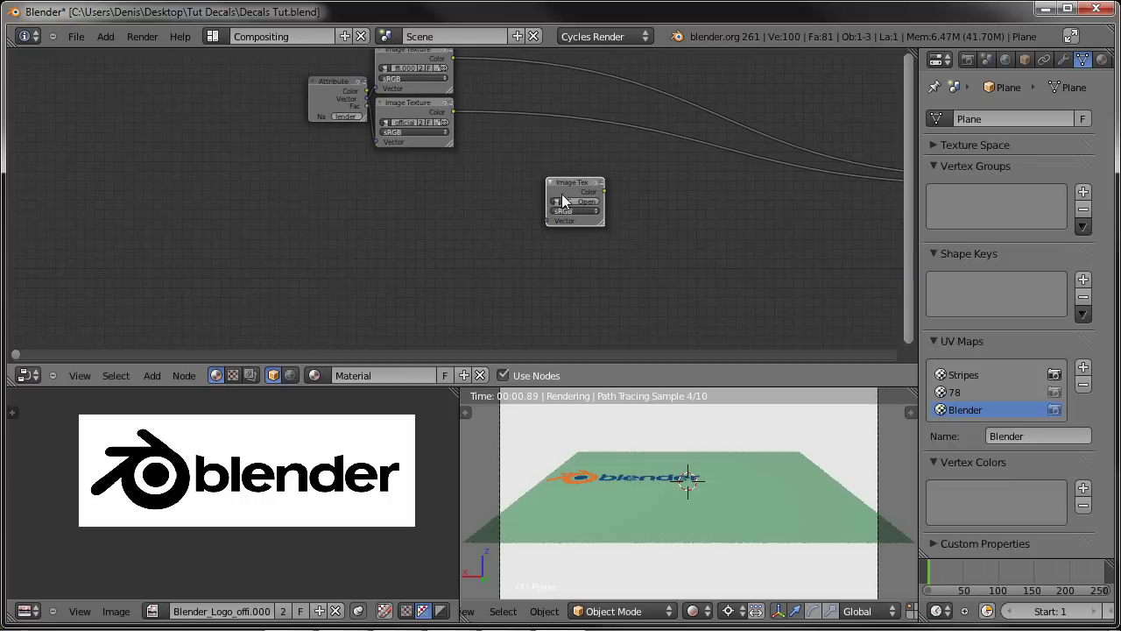
pyautogui.moveTo(561, 194); pyautogui.dragTo(395, 204)
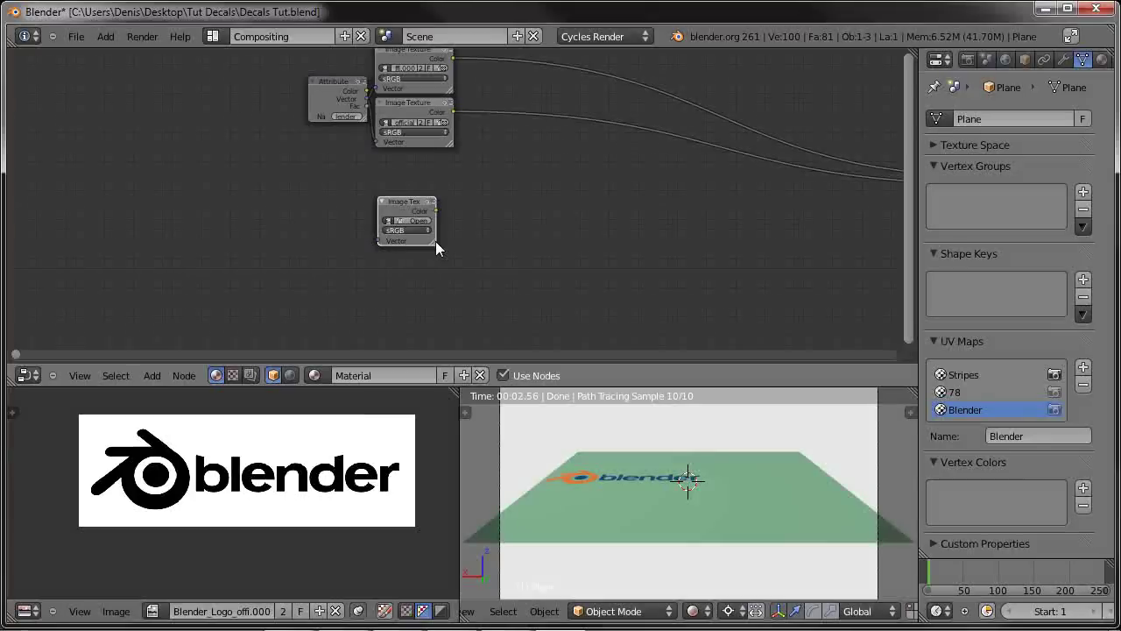
pyautogui.moveTo(435, 241); pyautogui.dragTo(472, 246)
# Step: Duplicate the empty Image Texture node and place the copy directly beneath it
pyautogui.scroll(2, 485, 320)
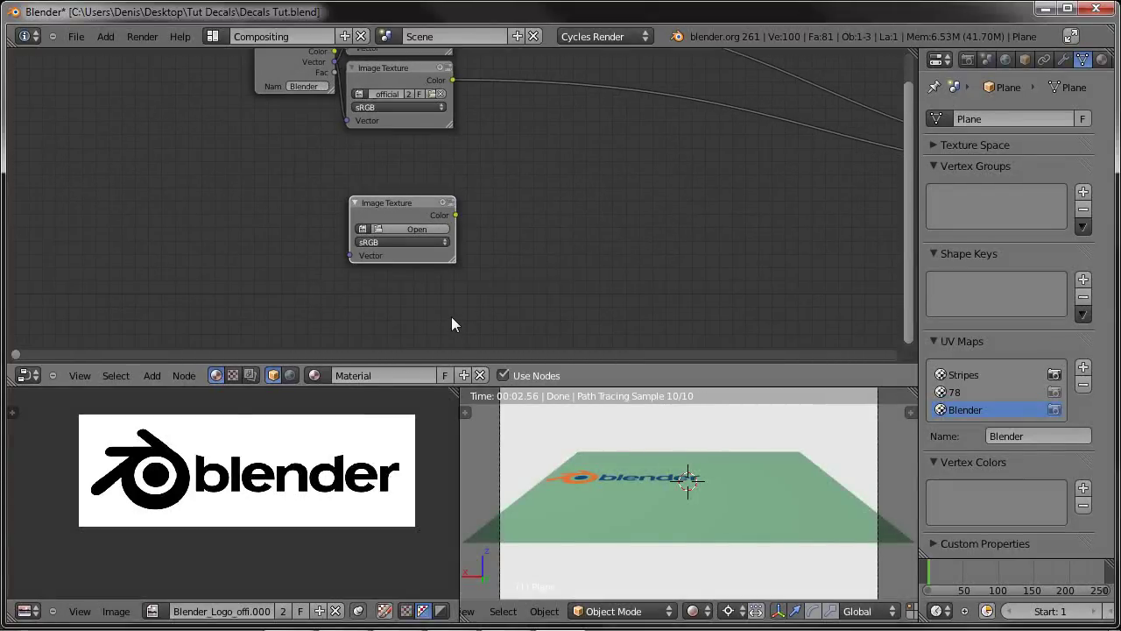
pyautogui.moveTo(408, 327); pyautogui.dragTo(451, 251, button='middle')
pyautogui.hotkey('shift', 'd')
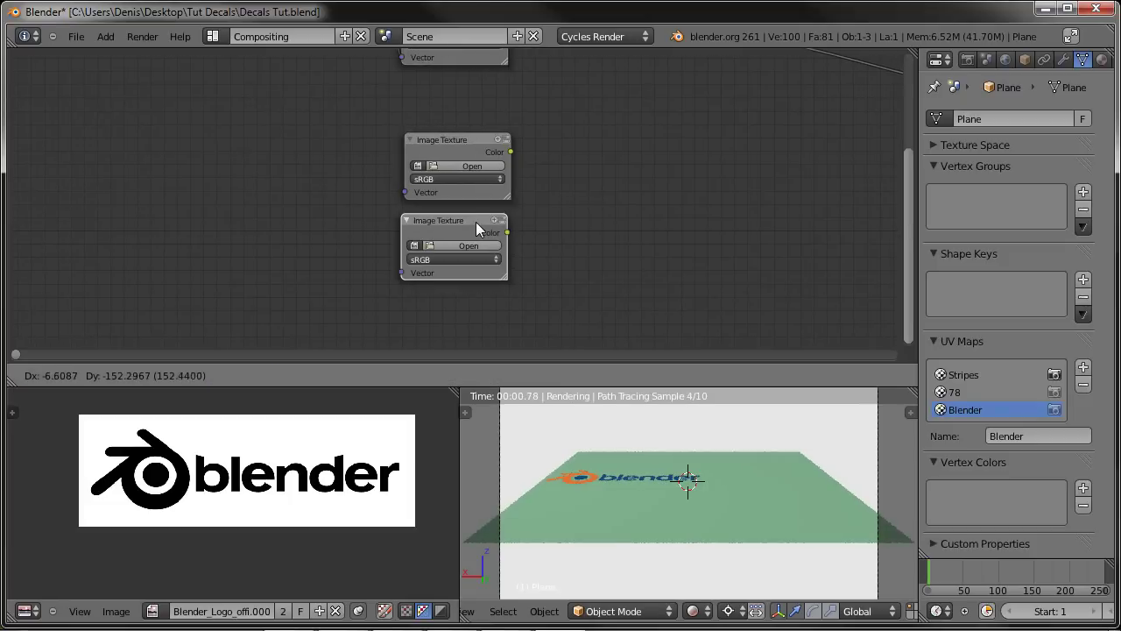
pyautogui.click(477, 215)
# Step: Duplicate both empty Image Texture nodes together and place the new pair below the first pair
pyautogui.scroll(-2, 454, 217)
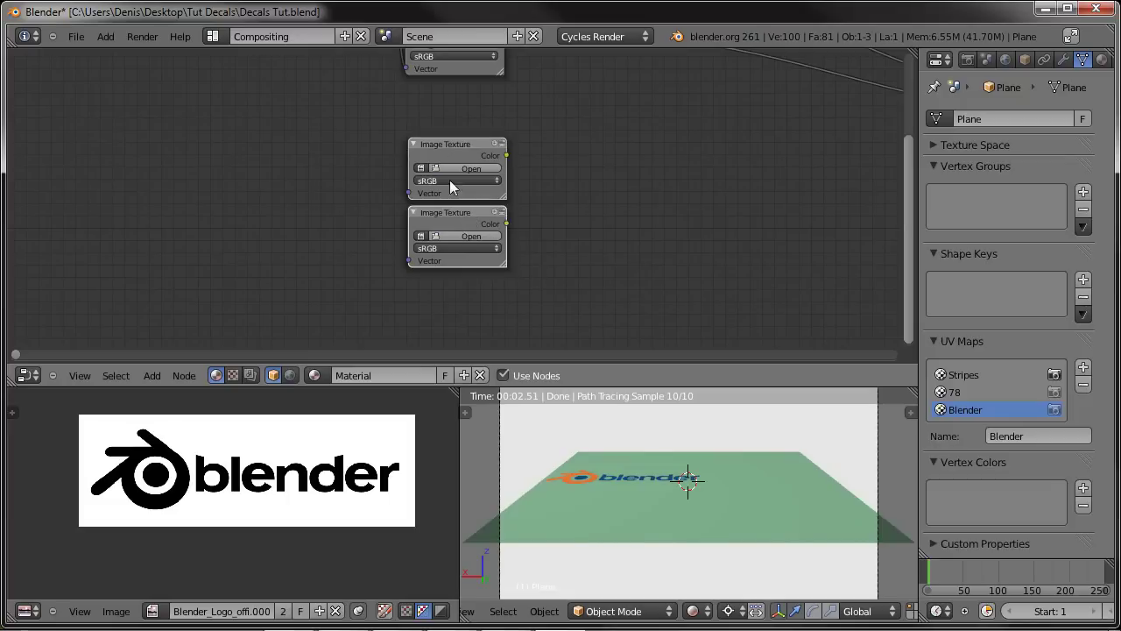
pyautogui.hotkey('shift', 'd')
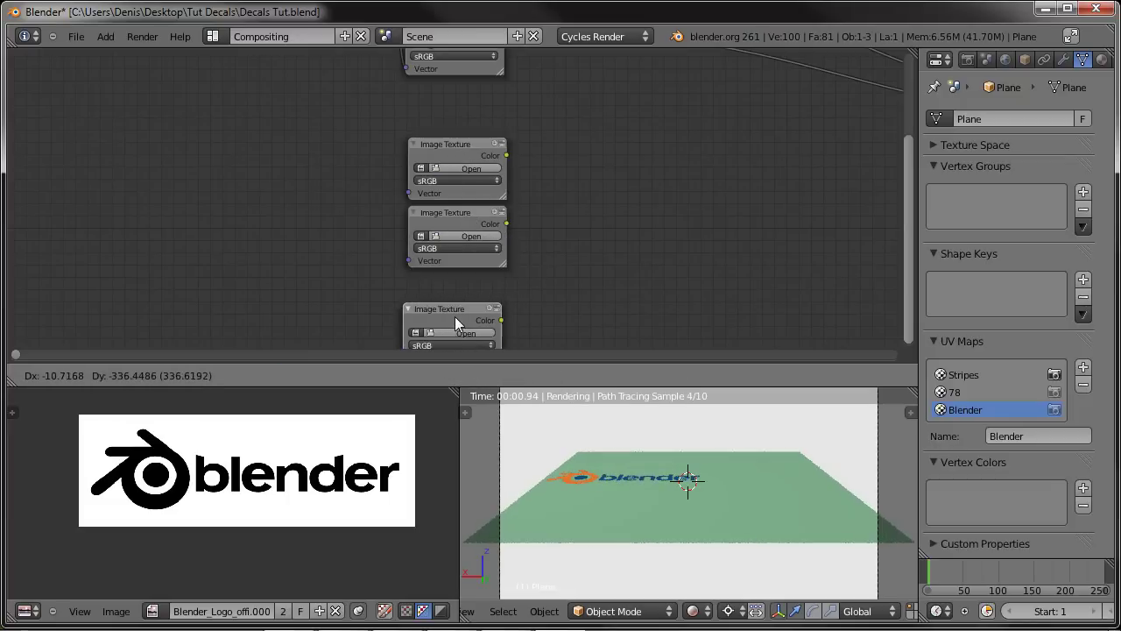
pyautogui.click(460, 314)
pyautogui.scroll(-2, 521, 312)
# Step: Duplicate the Attribute node twice, placing one copy beside each pair of empty Image Texture nodes
pyautogui.moveTo(504, 276); pyautogui.dragTo(567, 266, button='middle')
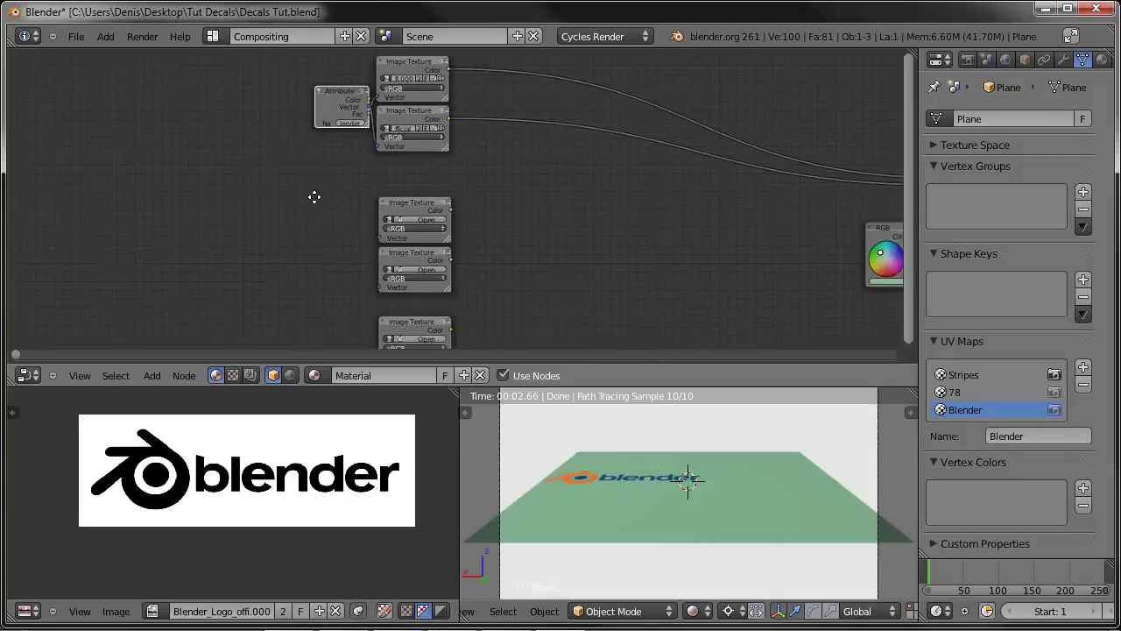
pyautogui.moveTo(313, 195); pyautogui.dragTo(374, 106, button='middle')
pyautogui.hotkey('shift', 'd')
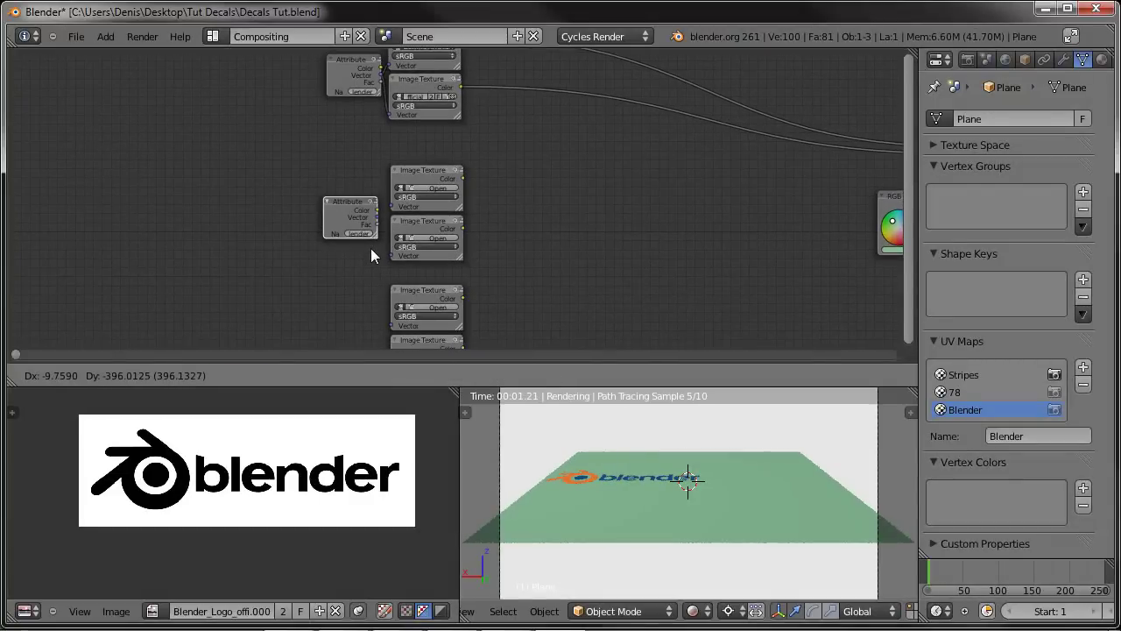
pyautogui.click(374, 248)
pyautogui.moveTo(374, 248); pyautogui.dragTo(375, 133, button='middle')
pyautogui.hotkey('shift', 'd')
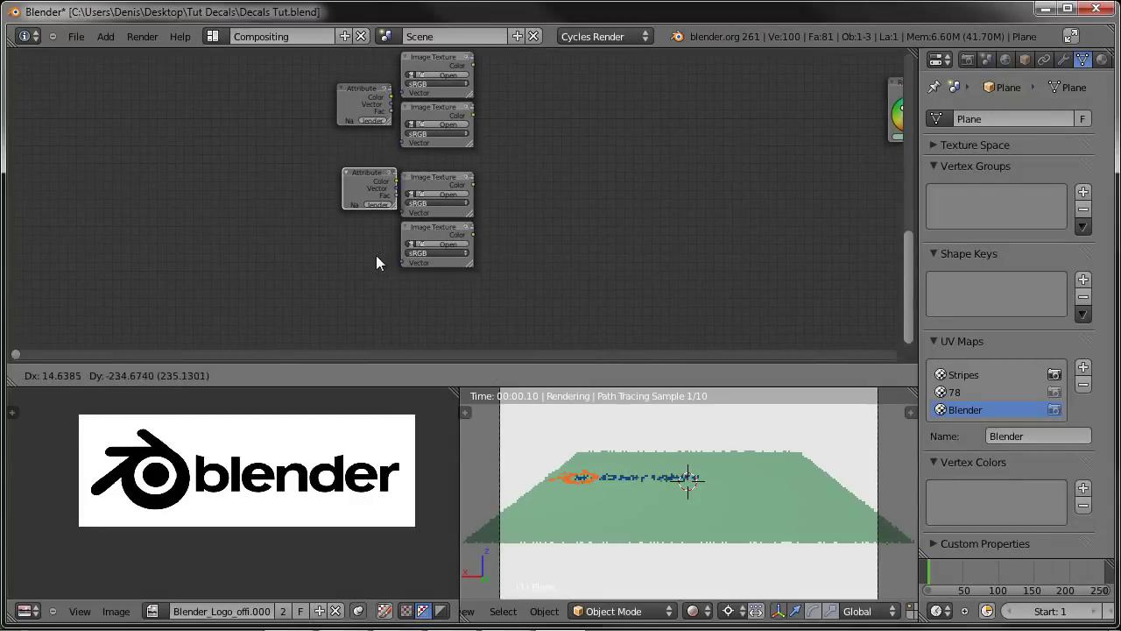
pyautogui.click(373, 284)
# Step: Connect each new Attribute node's Vector output to the Vector inputs of both Image Texture nodes beside it
pyautogui.scroll(5, 386, 198)
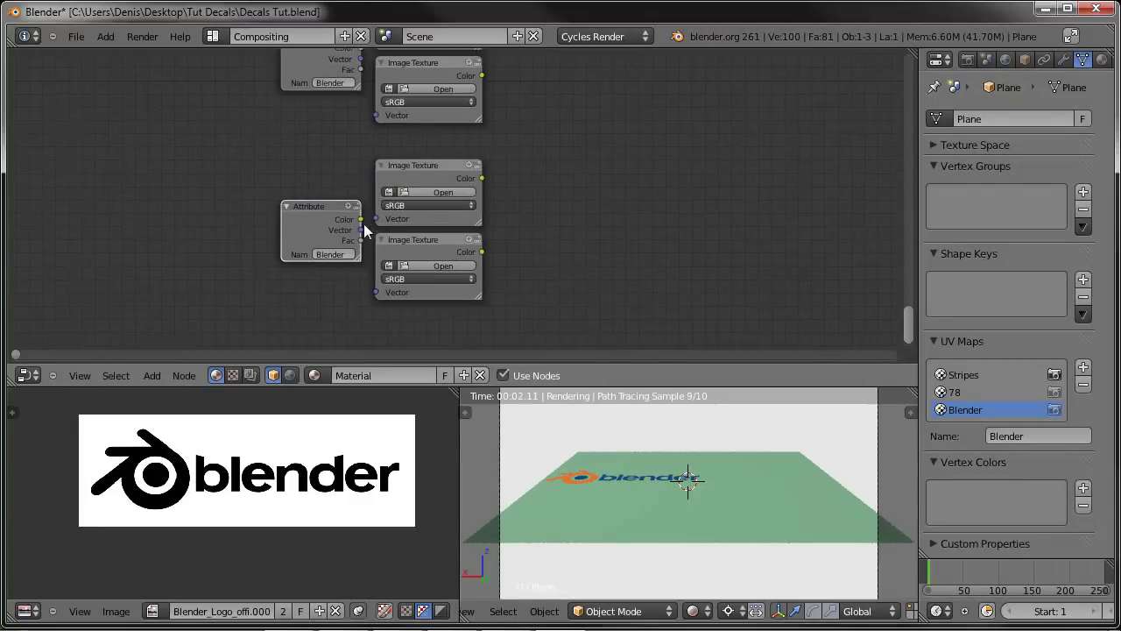
pyautogui.moveTo(326, 240); pyautogui.dragTo(347, 326)
pyautogui.moveTo(317, 85); pyautogui.dragTo(358, 179, button='middle')
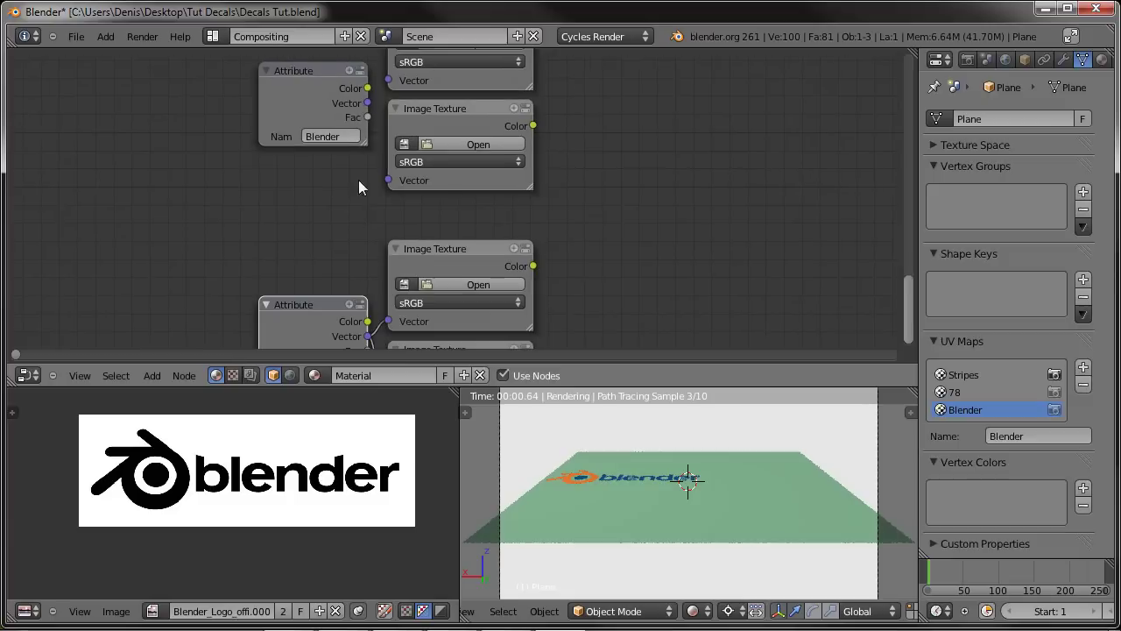
pyautogui.moveTo(367, 102); pyautogui.dragTo(392, 81)
# Step: Set the lowest Attribute node's name to Stripes and the middle Attribute node's name to 78
pyautogui.scroll(-1, 469, 248)
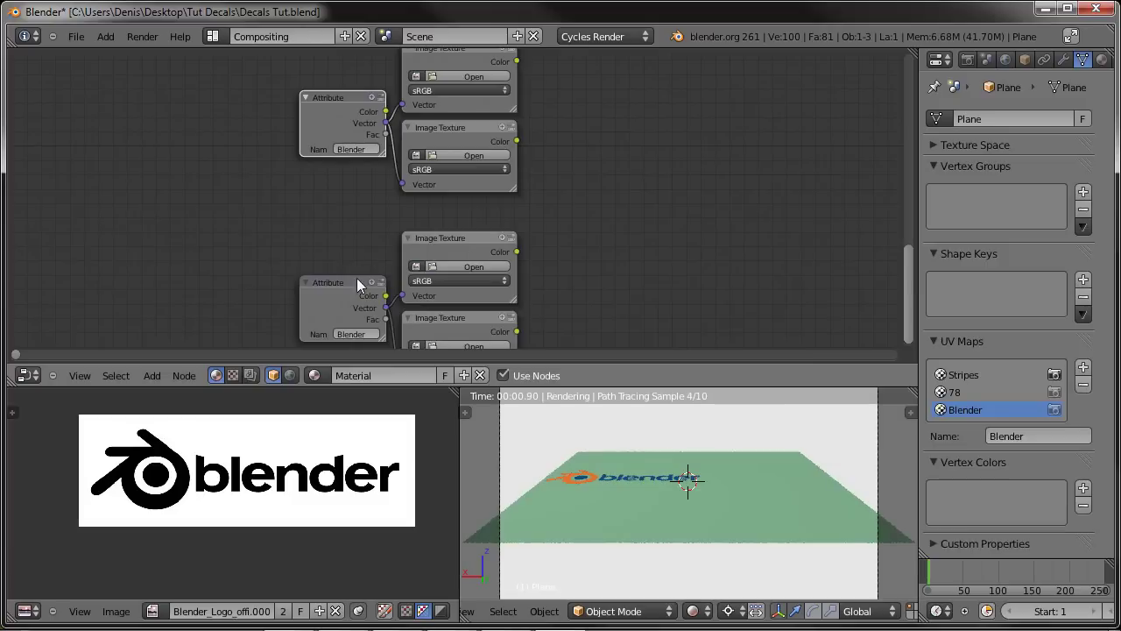
pyautogui.click(354, 331)
pyautogui.write('Stripes')
pyautogui.press('Return')
pyautogui.click(358, 150)
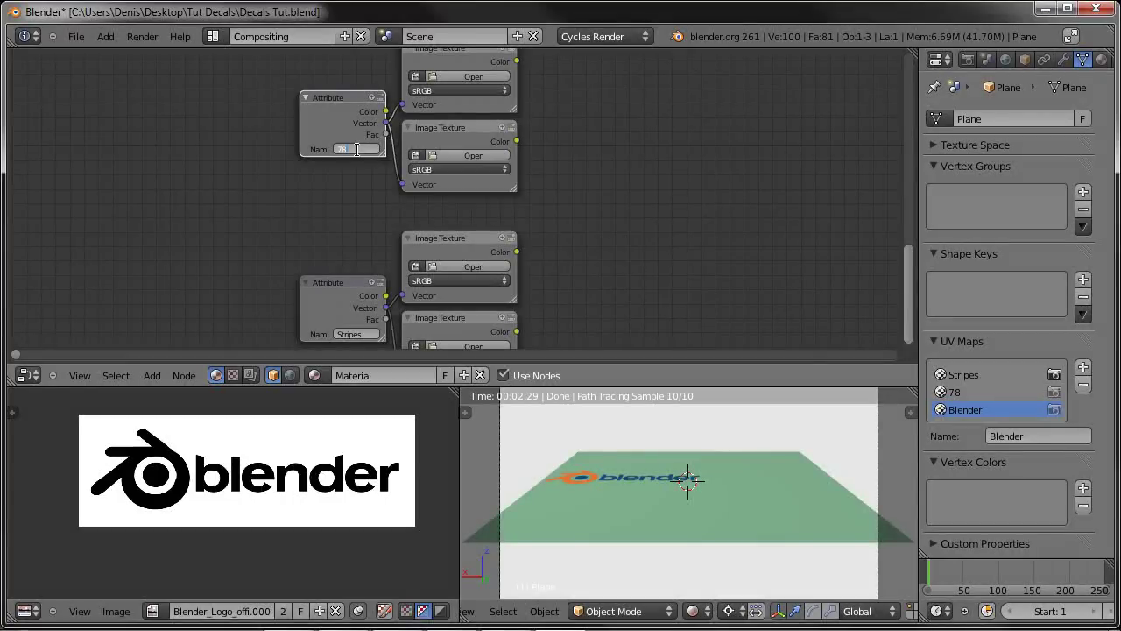
pyautogui.press('Return')
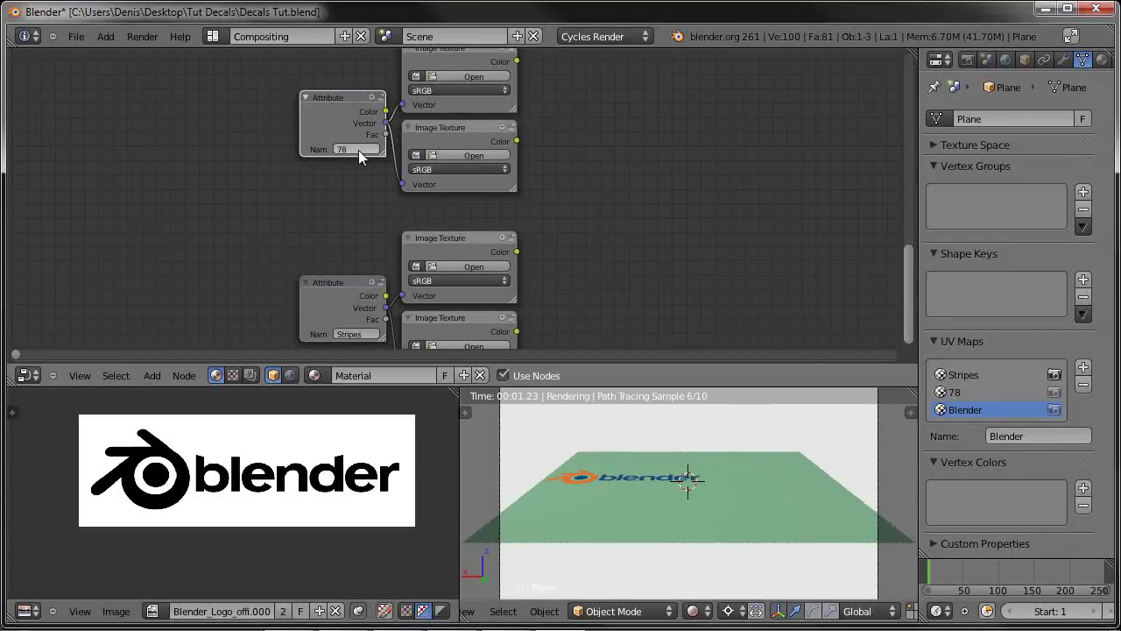
# Step: Assign the Stripes lightBlue Blu image to the lower Image Texture node beside the Stripes Attribute node
pyautogui.scroll(-2, 651, 213)
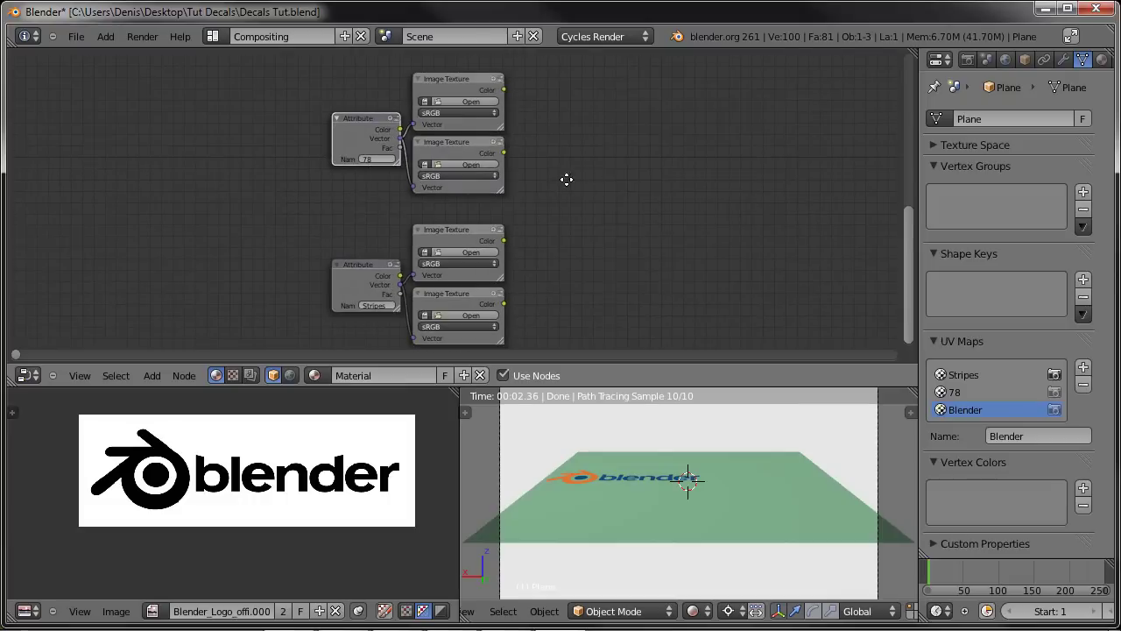
pyautogui.moveTo(568, 177); pyautogui.dragTo(416, 191, button='middle')
pyautogui.moveTo(399, 252); pyautogui.dragTo(559, 217, button='middle')
pyautogui.scroll(5, 543, 230)
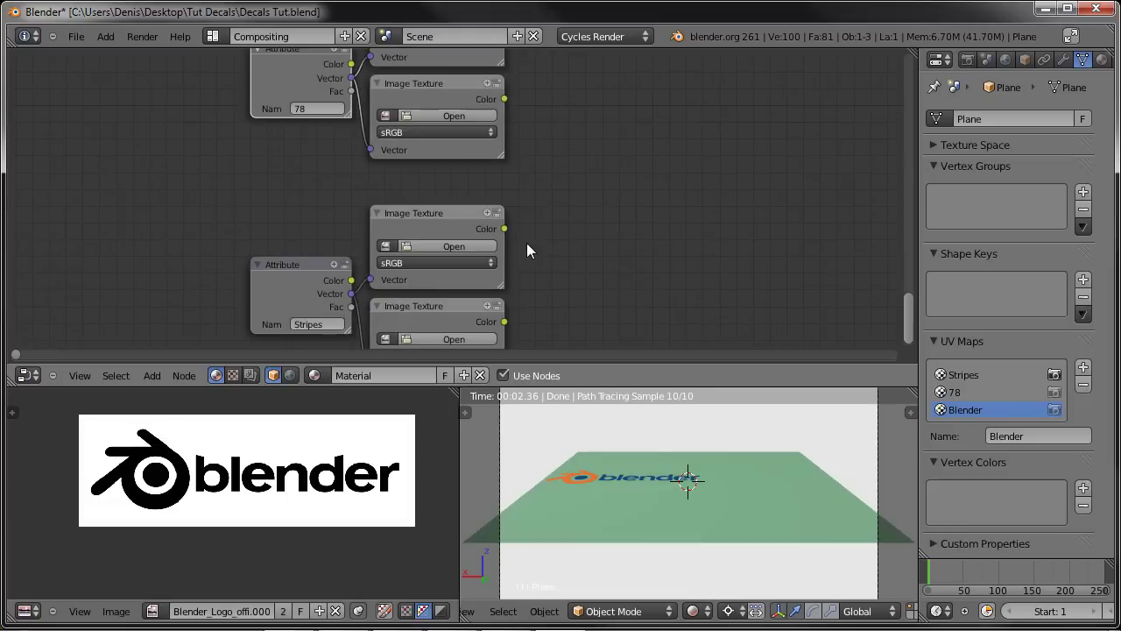
pyautogui.moveTo(547, 282); pyautogui.dragTo(549, 250, button='middle')
pyautogui.click(388, 306)
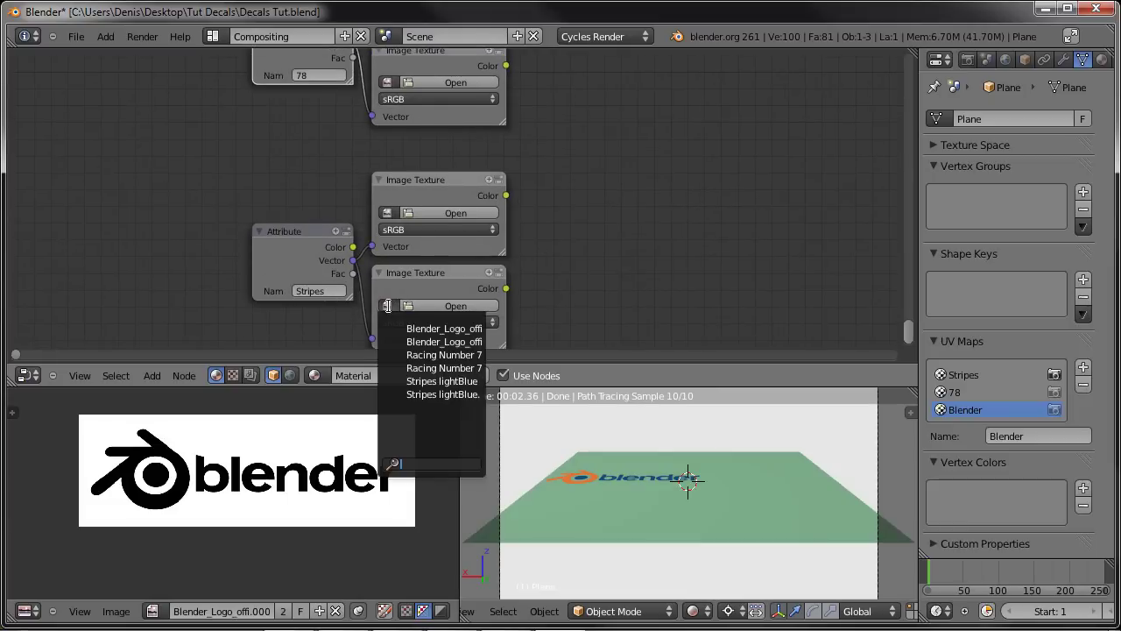
pyautogui.scroll(3, 592, 321)
pyautogui.moveTo(592, 322); pyautogui.dragTo(513, 155, button='middle')
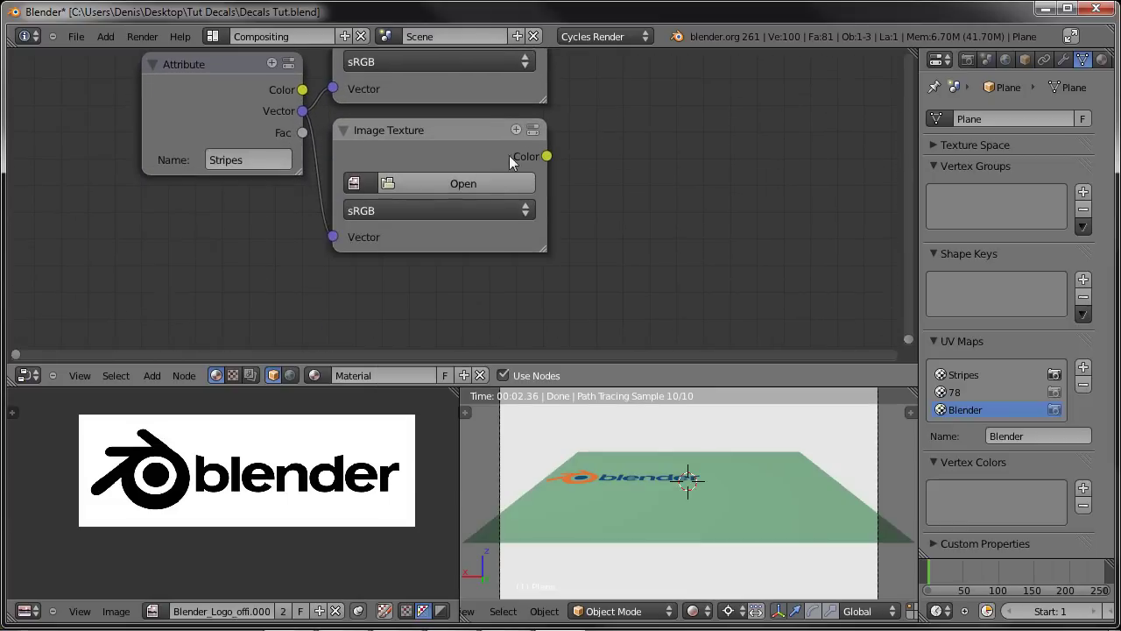
pyautogui.click(354, 185)
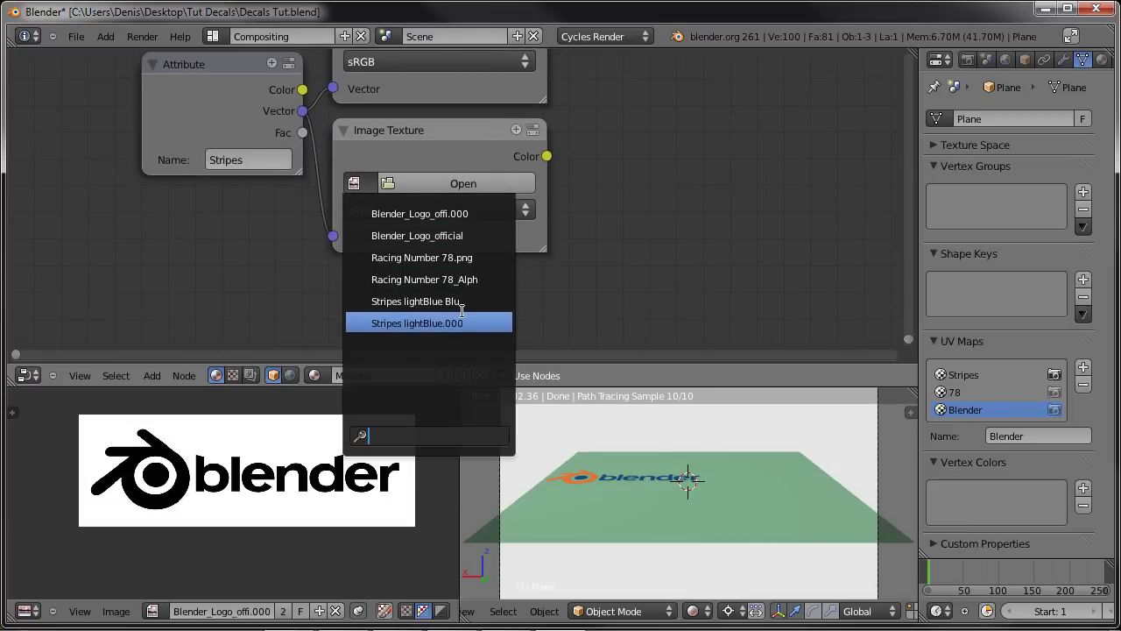
pyautogui.click(419, 302)
# Step: Assign the Stripes lightBlue.000 image to the upper Image Texture node of the Stripes pair
pyautogui.moveTo(623, 116); pyautogui.dragTo(589, 248, button='middle')
pyautogui.click(321, 163)
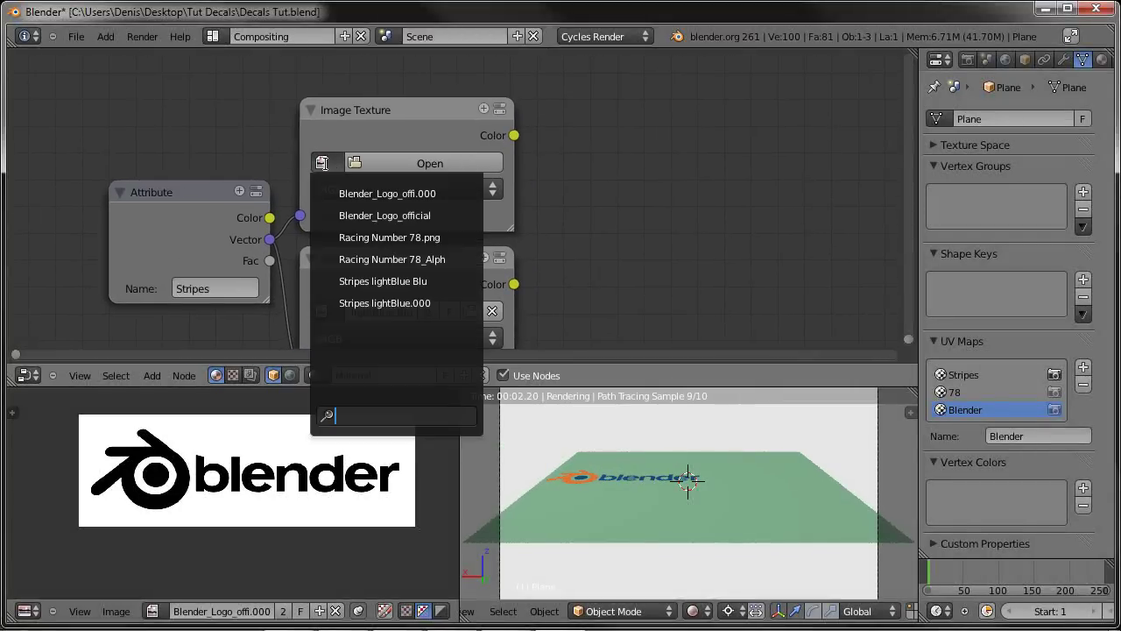
pyautogui.click(406, 302)
# Step: Assign Racing Number 78.png to the lower Image Texture node of the 78 pair and Racing Number 78_Alph to the upper one
pyautogui.moveTo(611, 102); pyautogui.dragTo(595, 81, button='middle')
pyautogui.click(304, 229)
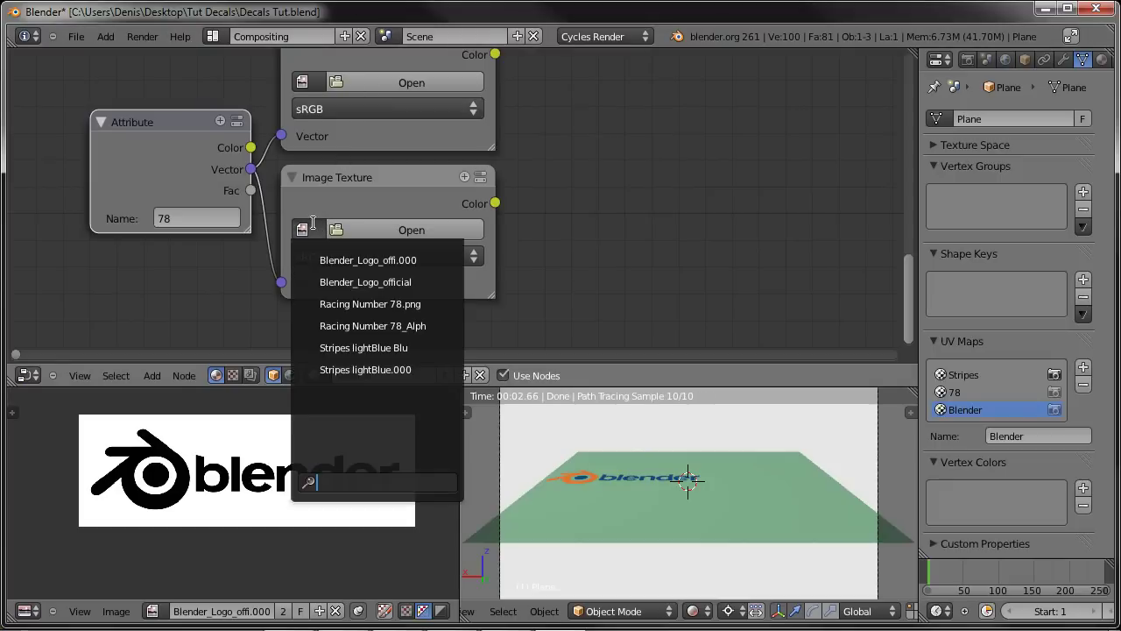
pyautogui.click(369, 304)
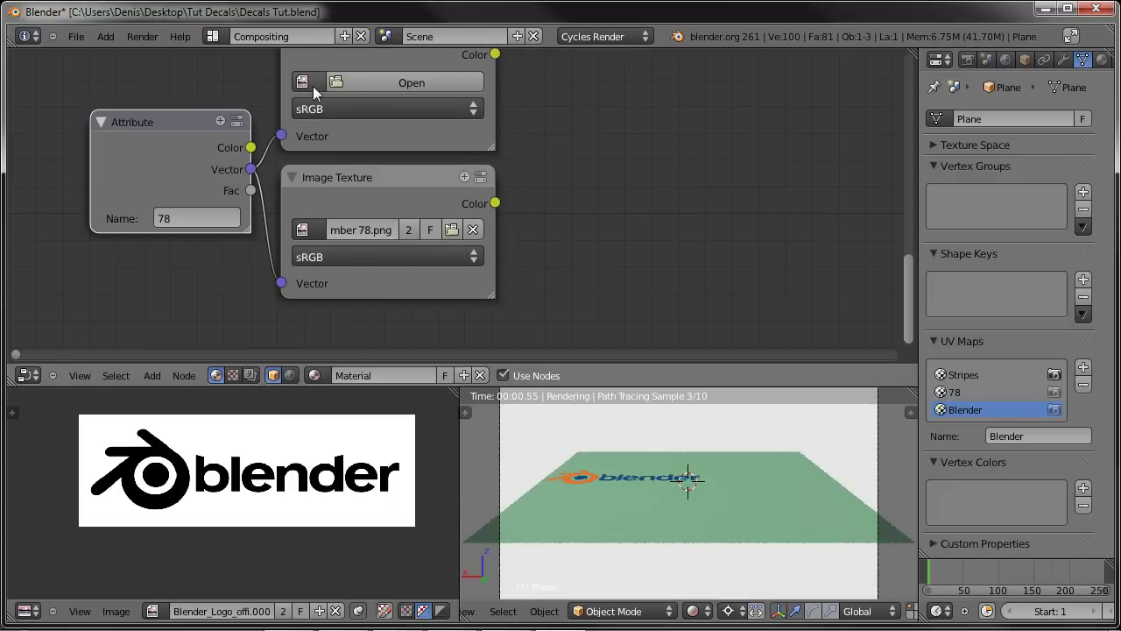
pyautogui.click(304, 81)
pyautogui.click(344, 179)
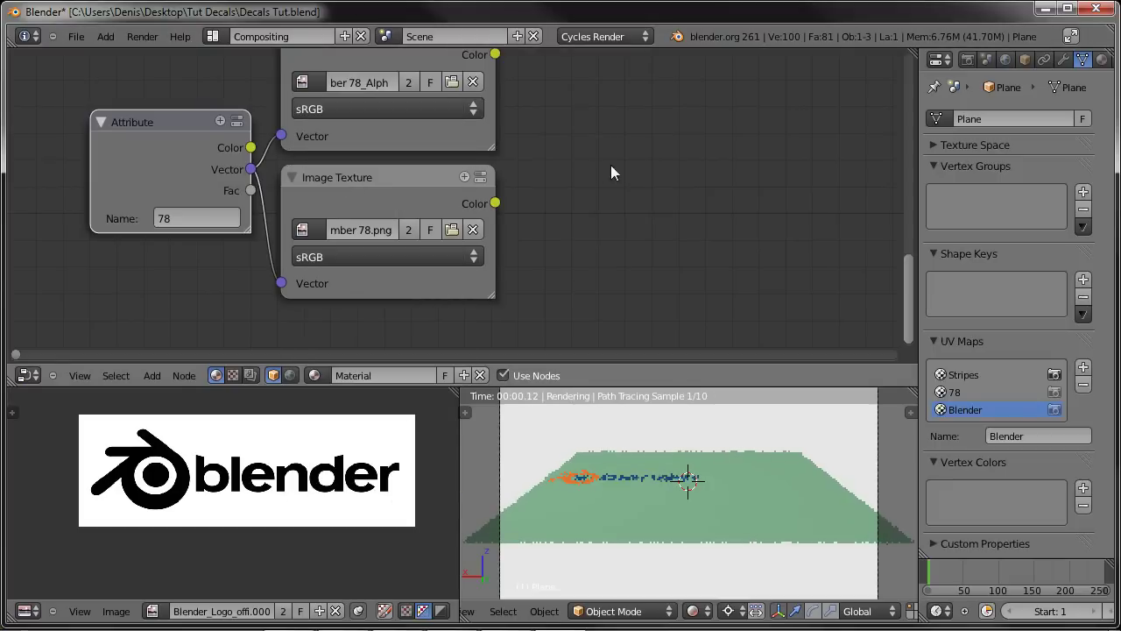
# Step: Duplicate the Mix node and place the copy just beyond the Image Texture nodes, between the Blender and 78 pairs
pyautogui.scroll(-5, 565, 224)
pyautogui.scroll(-3, 535, 231)
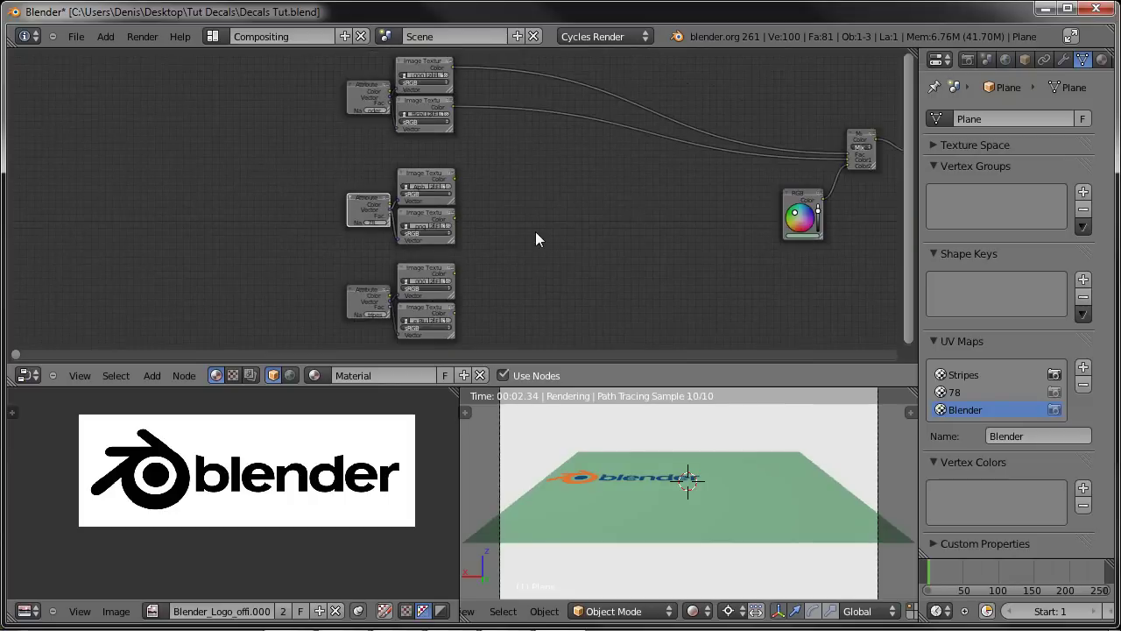
pyautogui.moveTo(647, 201); pyautogui.dragTo(460, 203, button='middle')
pyautogui.scroll(2, 461, 205)
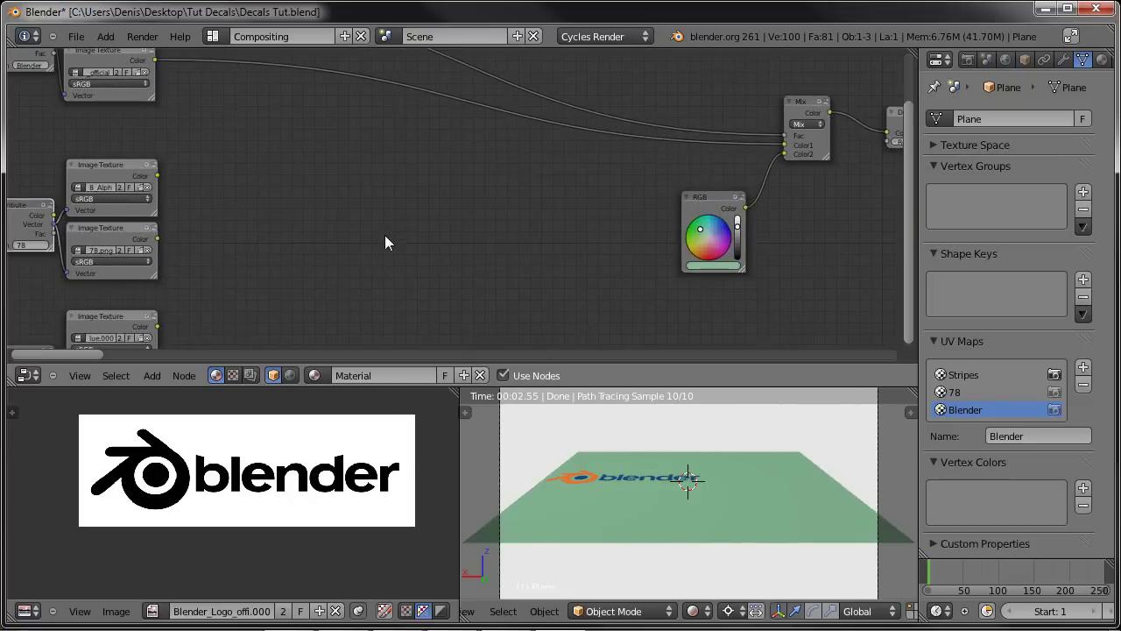
pyautogui.scroll(-2, 388, 235)
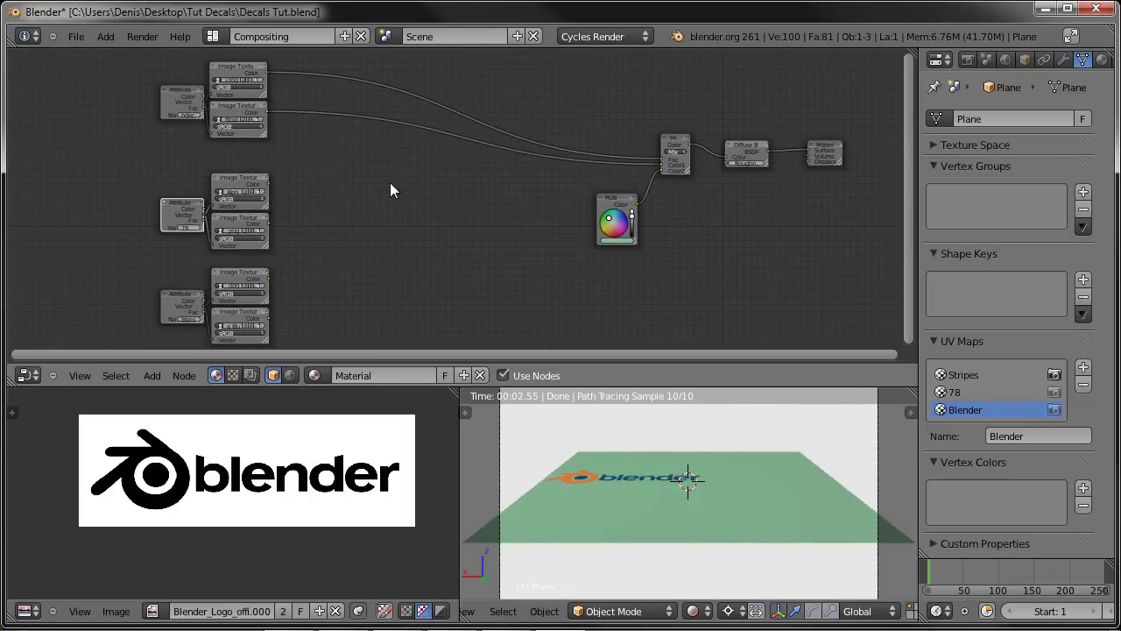
pyautogui.scroll(1, 398, 184)
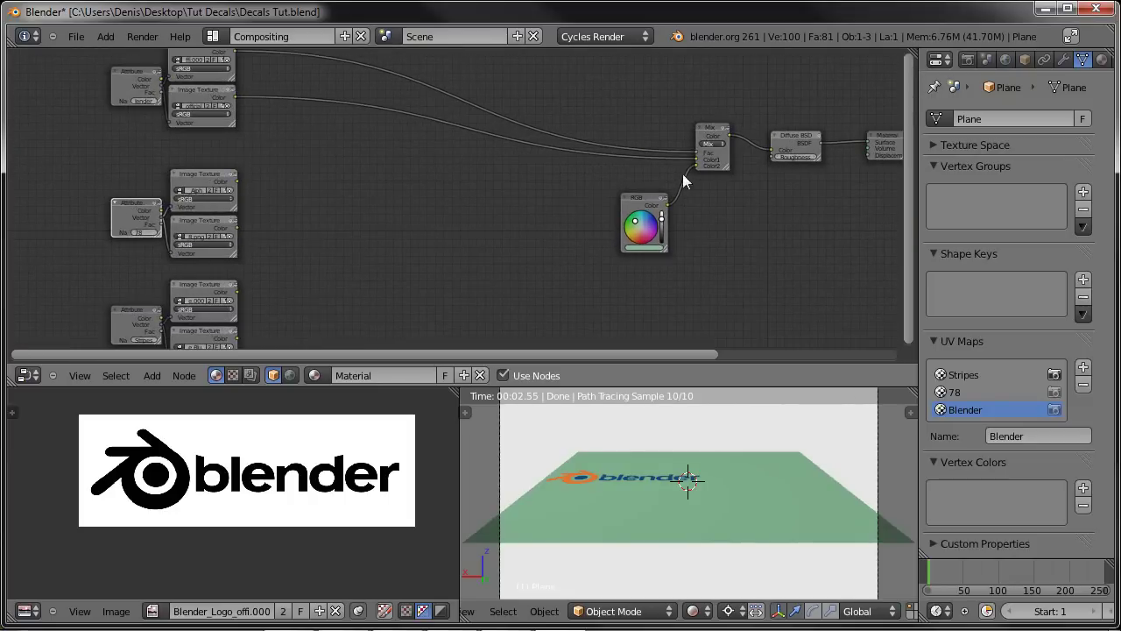
pyautogui.click(720, 140)
pyautogui.hotkey('shift', 'd')
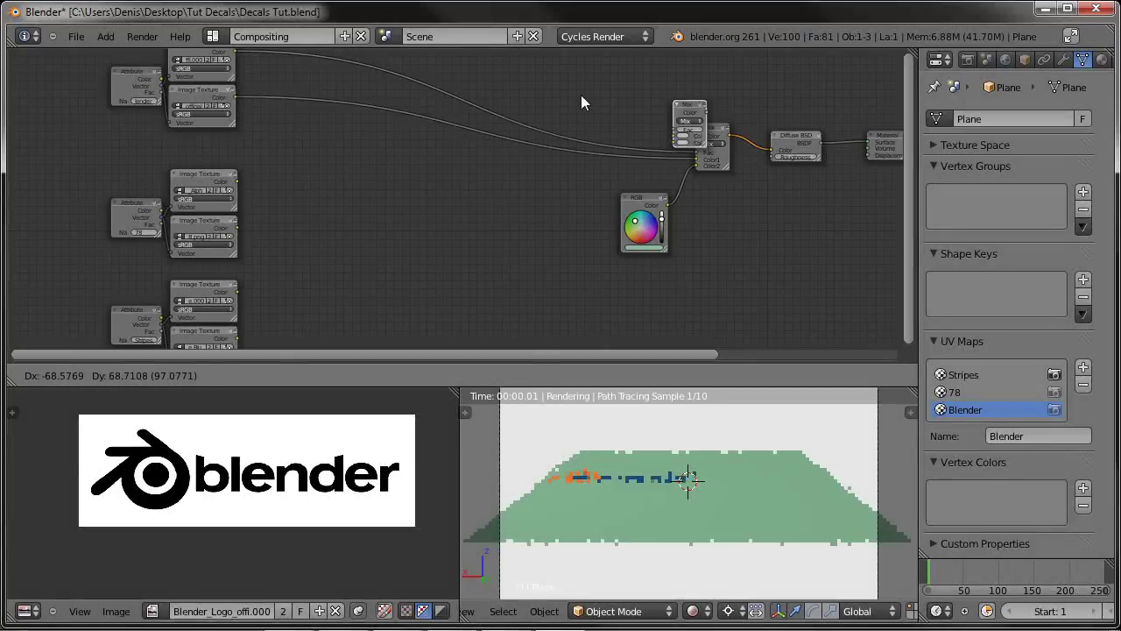
pyautogui.click(349, 145)
# Step: Connect the Color output of the Racing Number 78.png texture to the duplicated Mix node's Color2 input
pyautogui.moveTo(349, 145); pyautogui.dragTo(556, 218, button='middle')
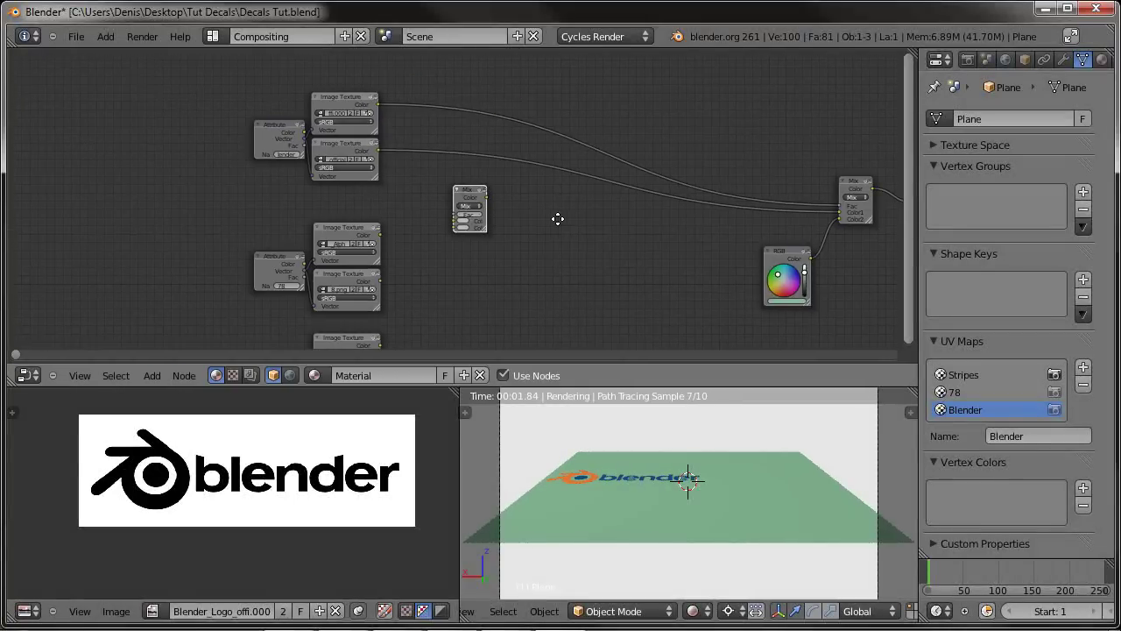
pyautogui.scroll(1, 534, 223)
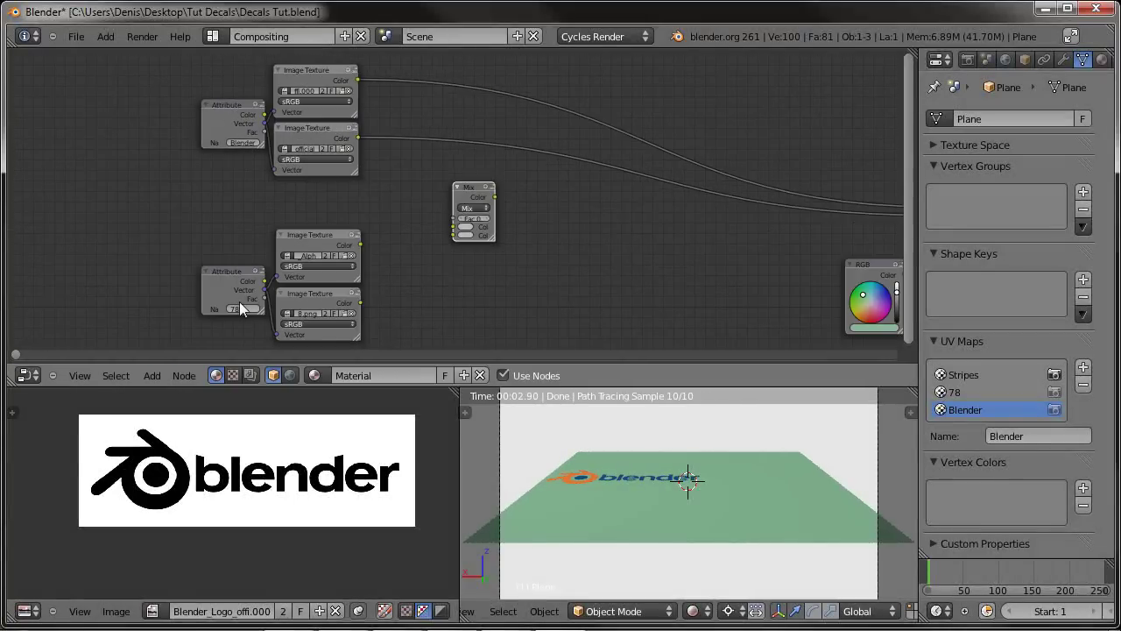
pyautogui.scroll(1, 486, 280)
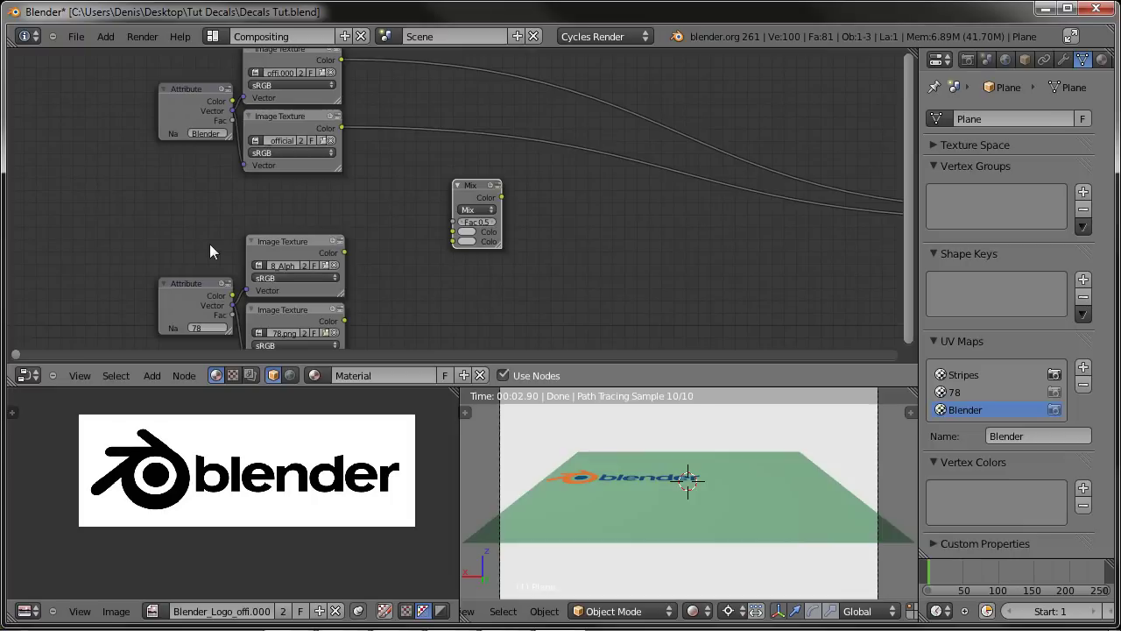
pyautogui.moveTo(320, 221); pyautogui.dragTo(361, 196, button='middle')
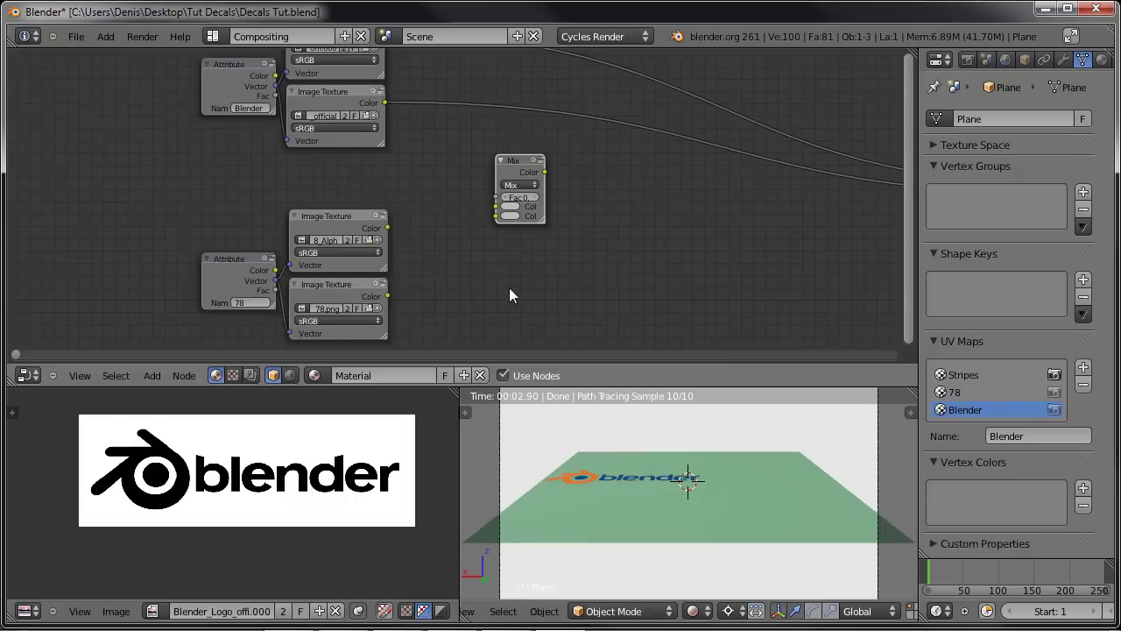
pyautogui.scroll(-3, 486, 291)
pyautogui.scroll(2, 484, 290)
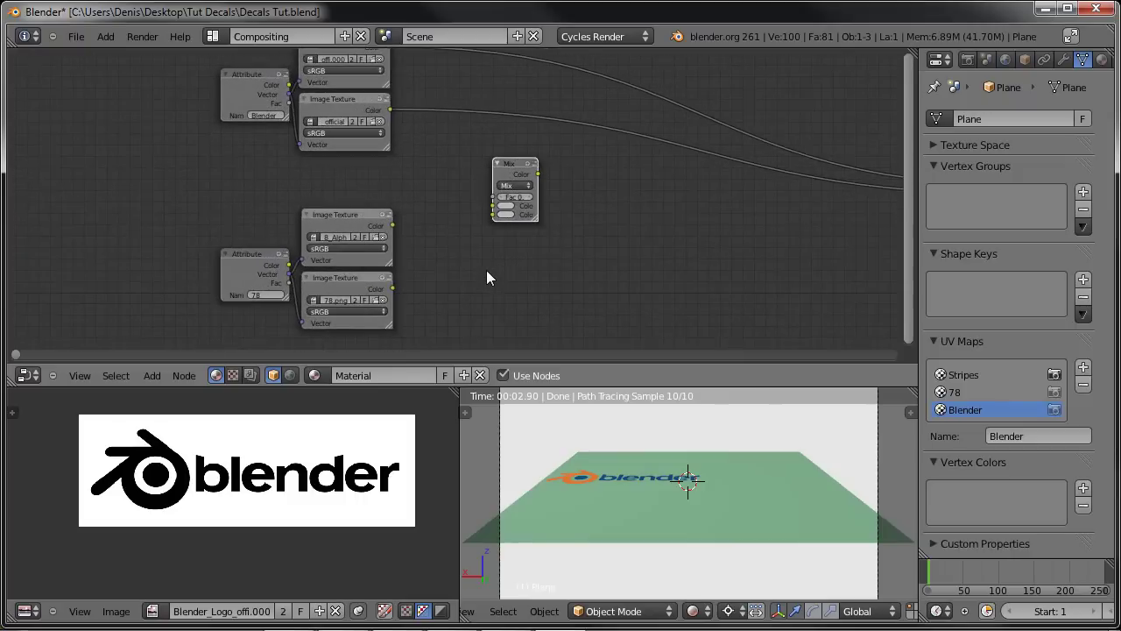
pyautogui.scroll(1, 444, 263)
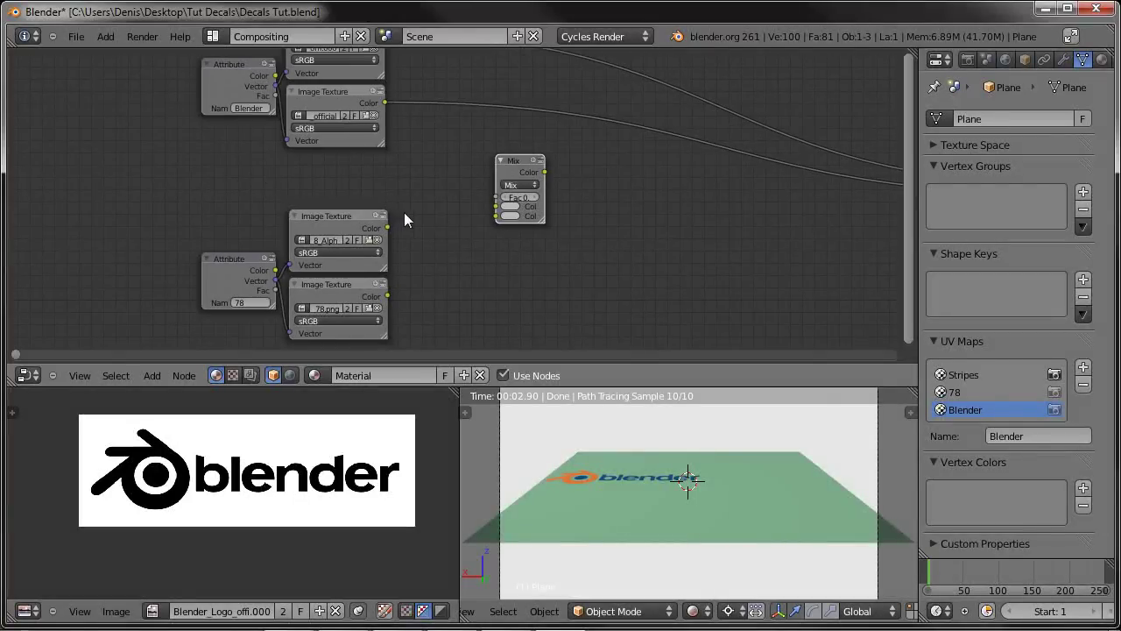
pyautogui.scroll(1, 416, 268)
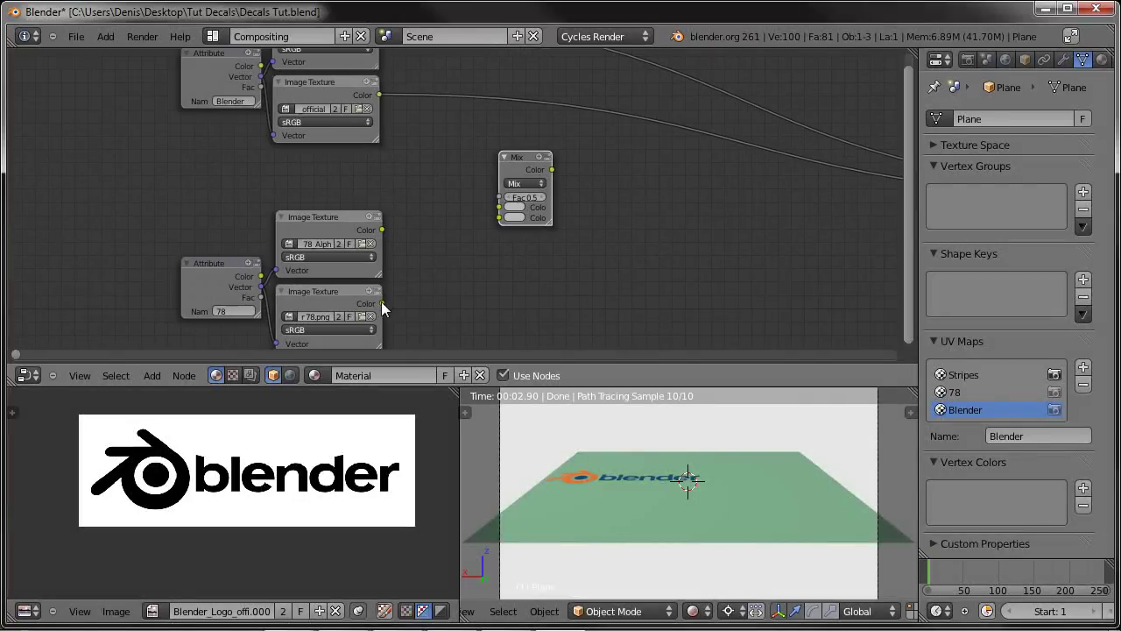
pyautogui.moveTo(382, 303); pyautogui.dragTo(499, 216)
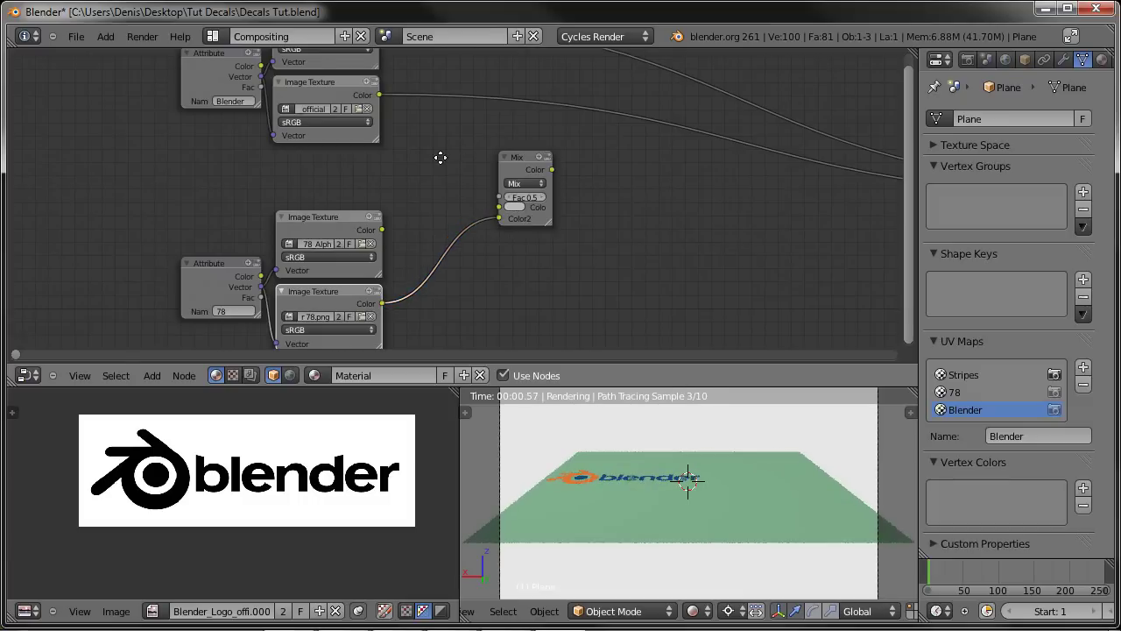
# Step: Connect the Blender_Logo_official texture's Color to the duplicated Mix node's Color1 and the Blender_Logo_offi.000 texture's Color to its Fac
pyautogui.moveTo(441, 158); pyautogui.dragTo(385, 219, button='middle')
pyautogui.moveTo(323, 156); pyautogui.dragTo(443, 266)
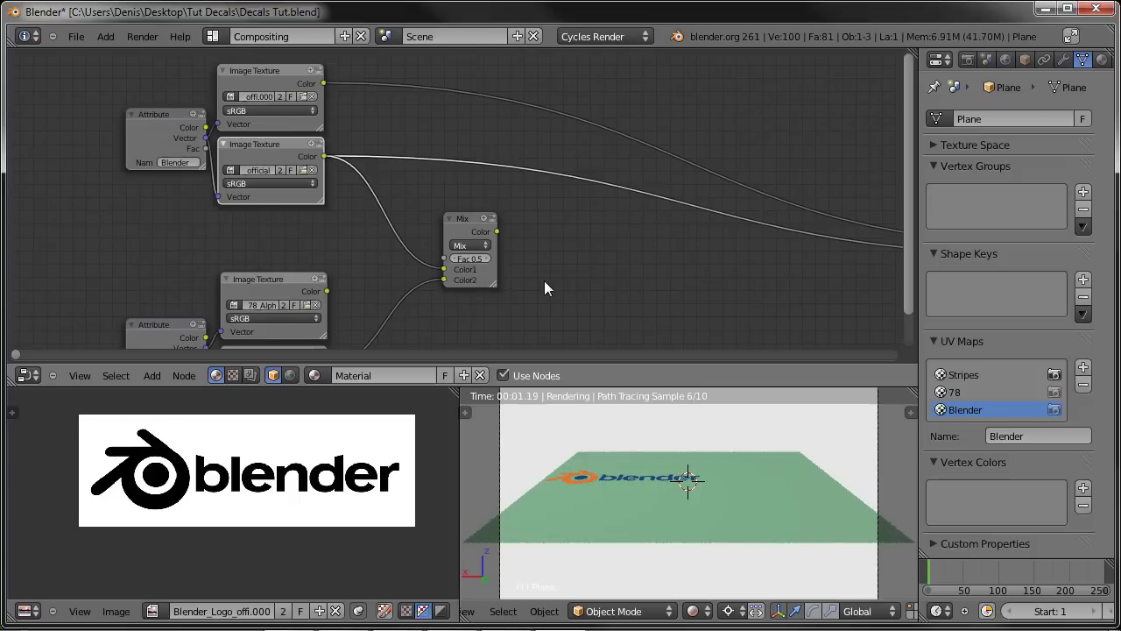
pyautogui.scroll(1, 544, 275)
pyautogui.moveTo(549, 224); pyautogui.dragTo(520, 249, button='middle')
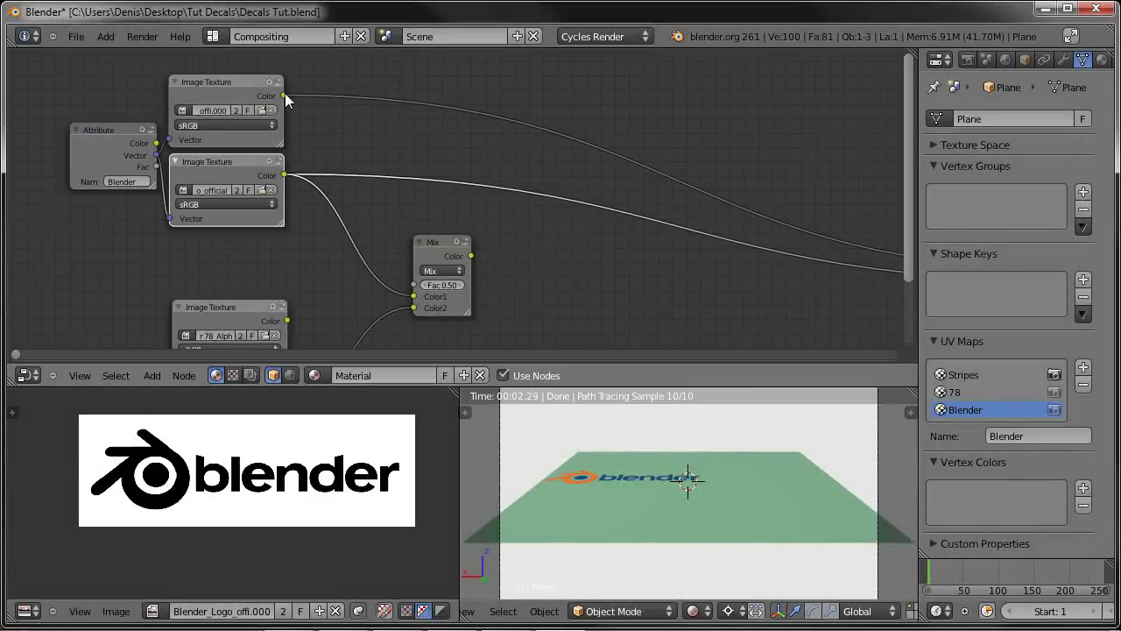
pyautogui.moveTo(285, 95); pyautogui.dragTo(415, 287)
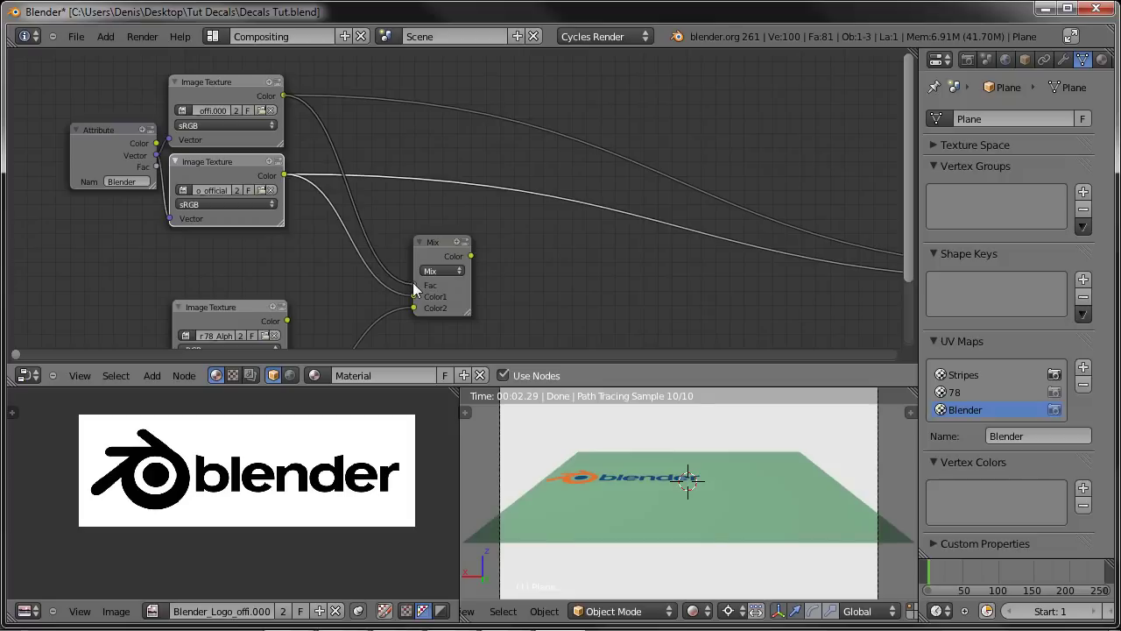
# Step: Move the duplicated Mix node lower and reconnect the Blender_Logo_offi.000 texture's Color to its Fac input
pyautogui.scroll(-3, 577, 294)
pyautogui.moveTo(491, 218); pyautogui.dragTo(479, 152, button='middle')
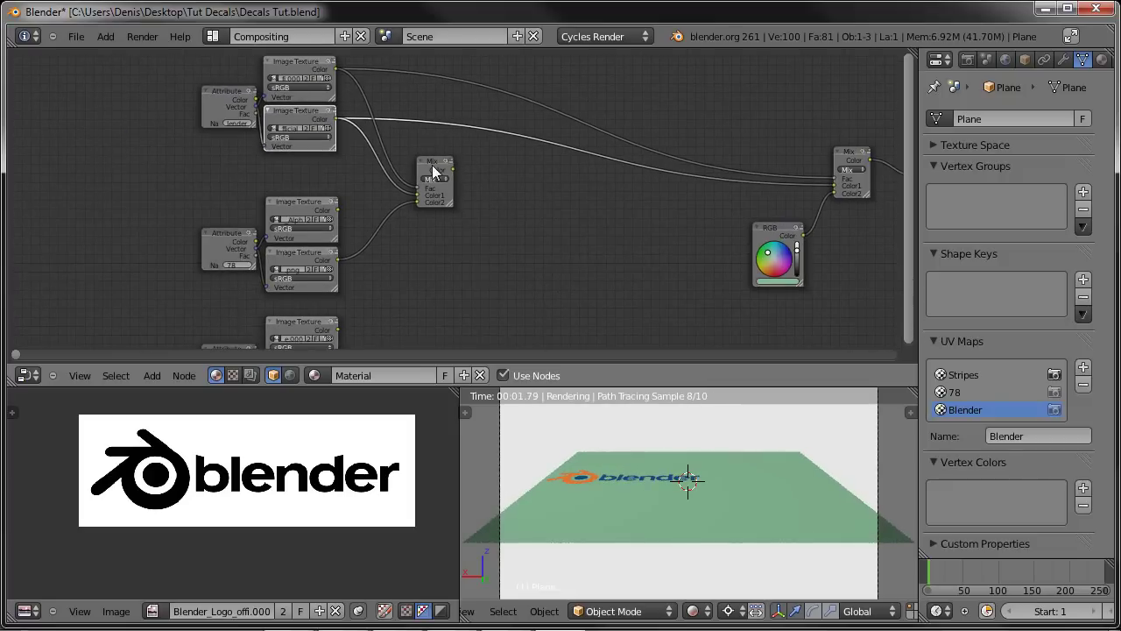
pyautogui.click(422, 163)
pyautogui.moveTo(422, 168); pyautogui.dragTo(441, 193)
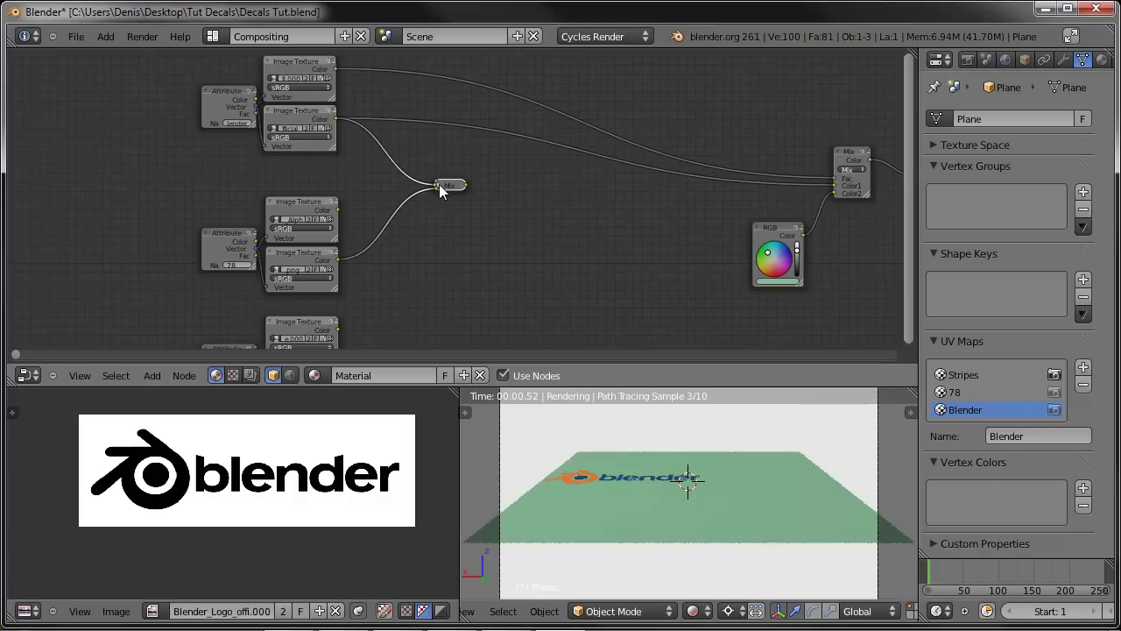
pyautogui.scroll(2, 441, 198)
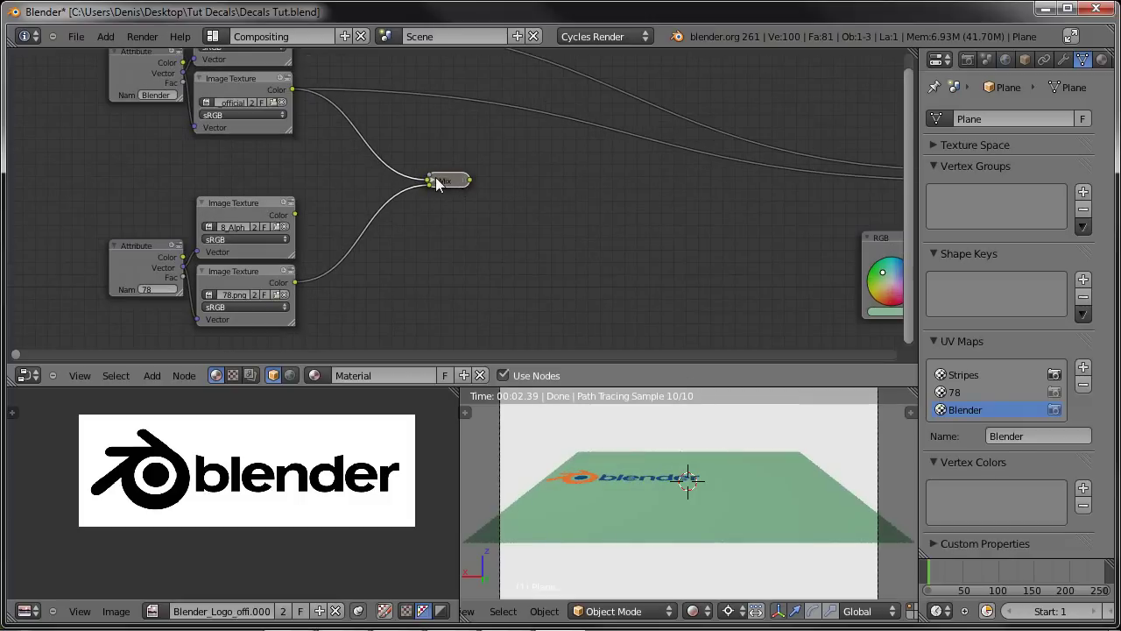
pyautogui.click(436, 179)
pyautogui.moveTo(425, 117); pyautogui.dragTo(443, 148, button='middle')
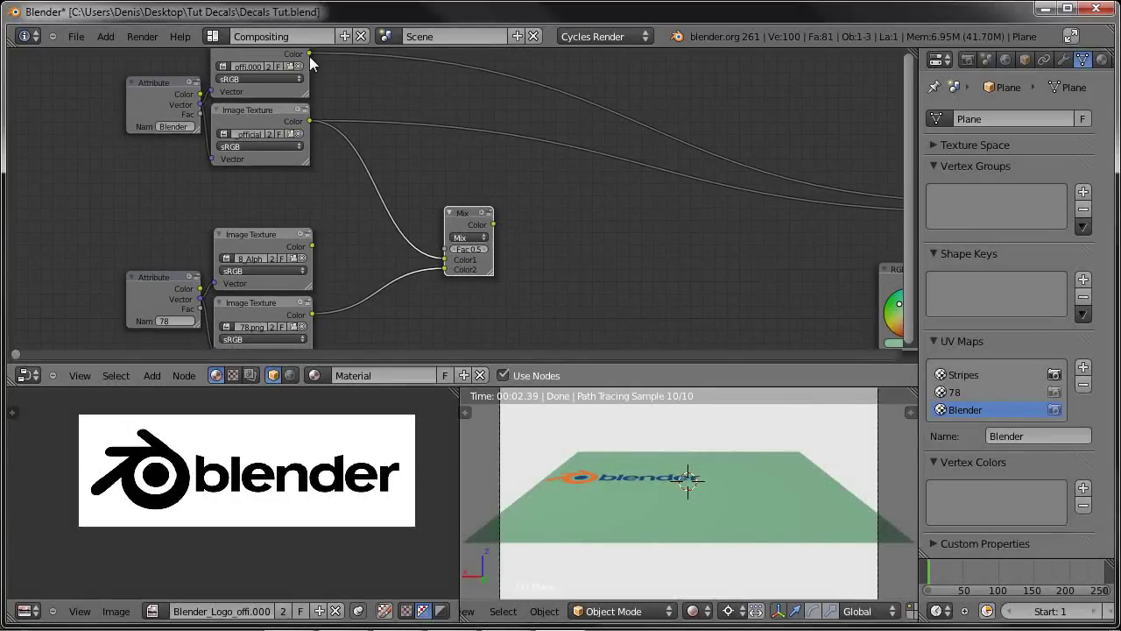
pyautogui.moveTo(374, 138); pyautogui.dragTo(445, 250)
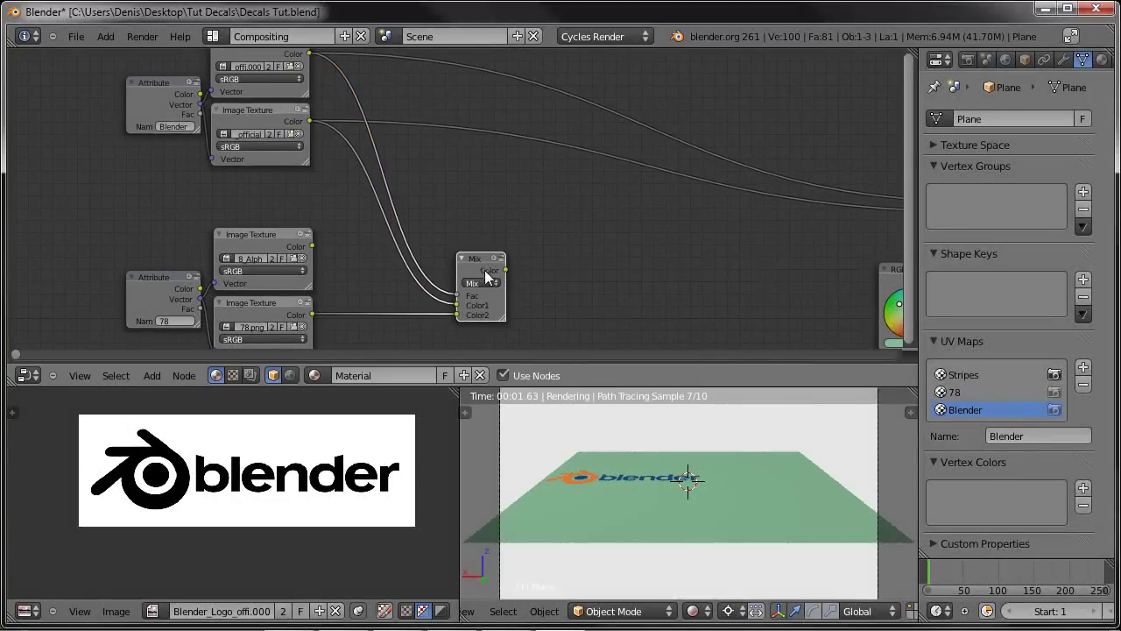
# Step: Add a Math node just above the duplicated Mix node and set its operation to Multiply
pyautogui.scroll(-2, 563, 245)
pyautogui.moveTo(564, 246); pyautogui.dragTo(466, 246, button='middle')
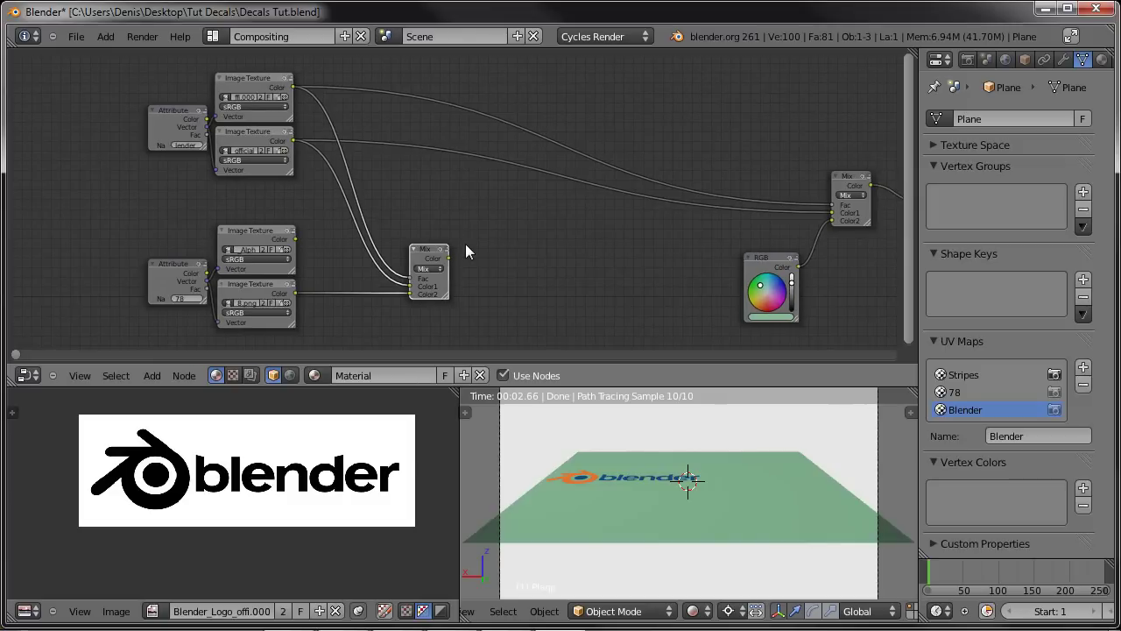
pyautogui.hotkey('shift', 'a')
pyautogui.moveTo(418, 216)
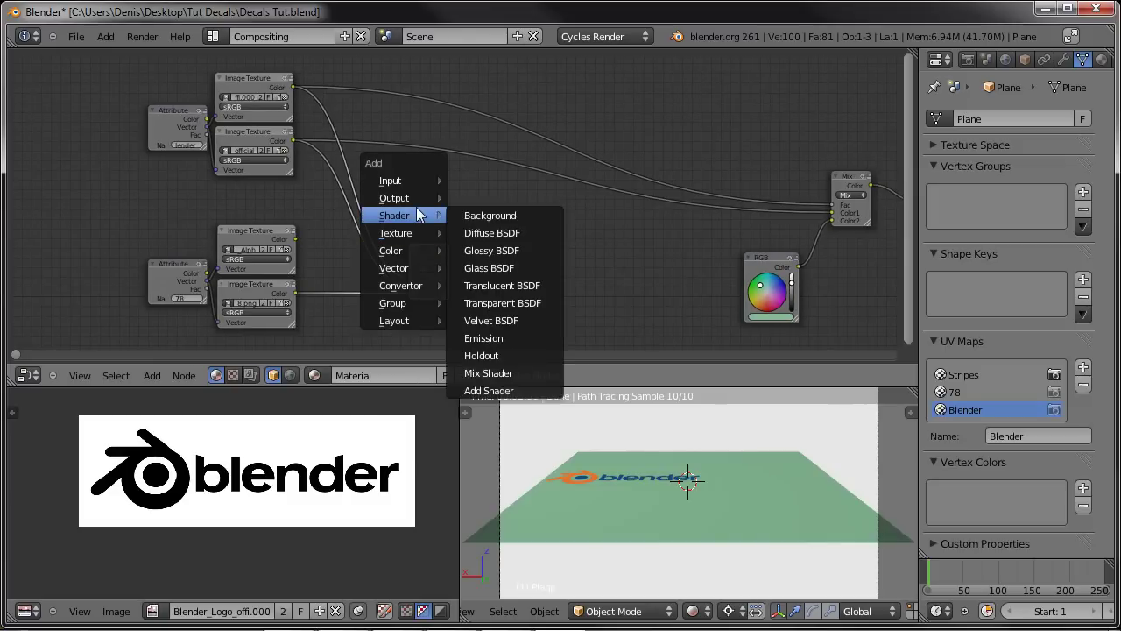
pyautogui.moveTo(412, 294)
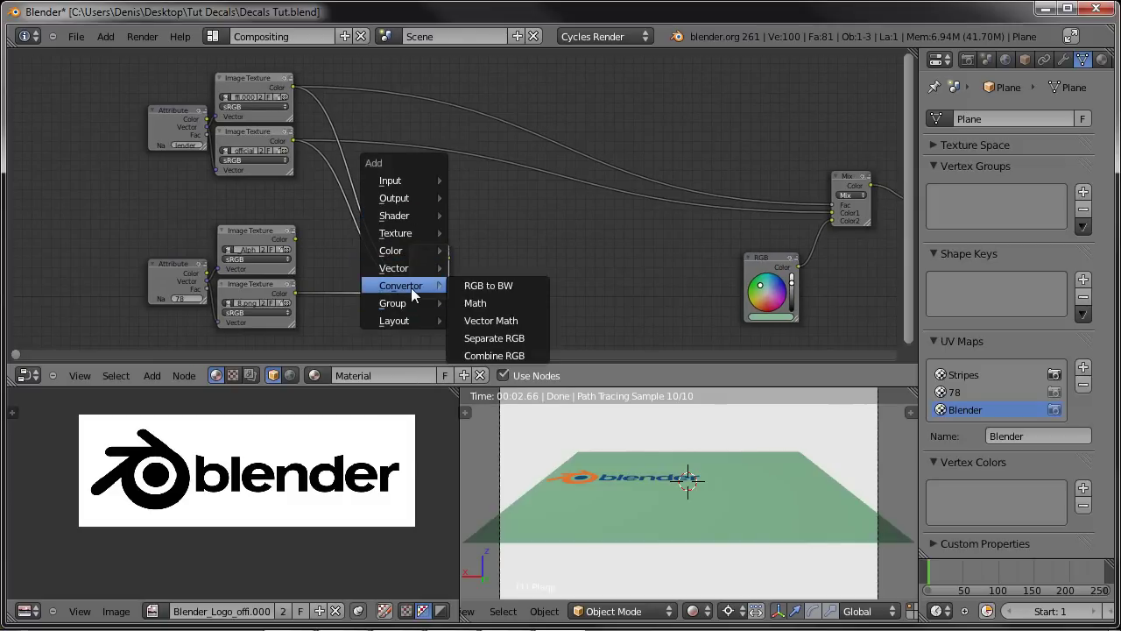
pyautogui.click(475, 302)
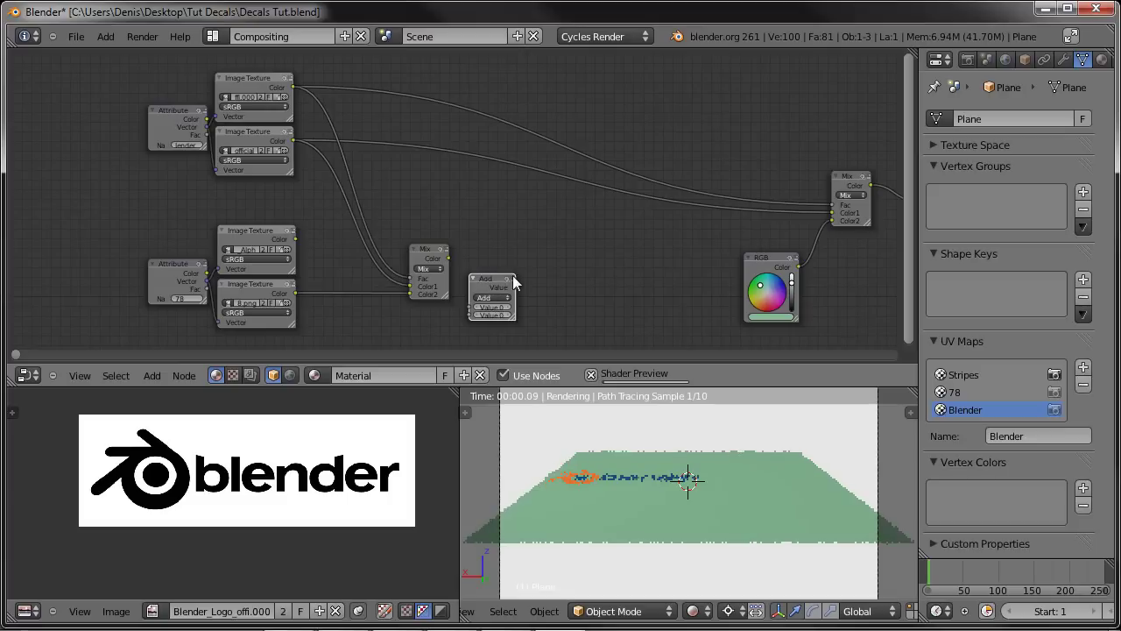
pyautogui.click(449, 193)
pyautogui.click(433, 198)
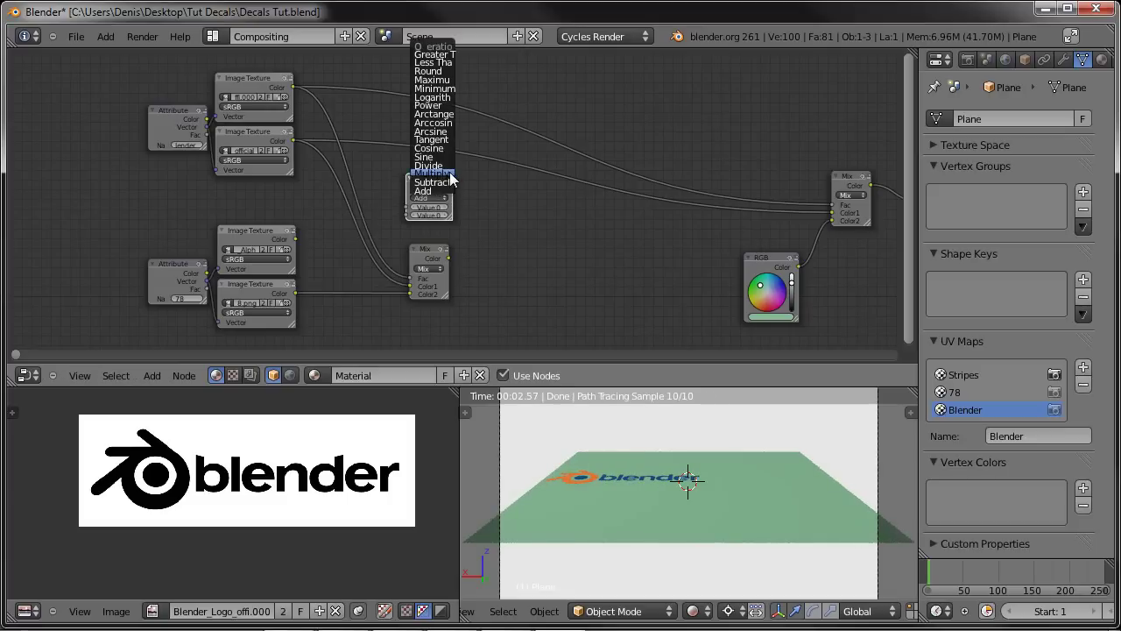
pyautogui.click(435, 179)
# Step: Connect the Blender_Logo_offi.000 texture's Color to the Multiply node's first Value and the 78 alpha texture's Color to its second Value
pyautogui.scroll(2, 522, 251)
pyautogui.moveTo(522, 251); pyautogui.dragTo(602, 268, button='middle')
pyautogui.moveTo(360, 299); pyautogui.dragTo(523, 262)
pyautogui.moveTo(358, 74); pyautogui.dragTo(525, 249)
pyautogui.scroll(-2, 646, 280)
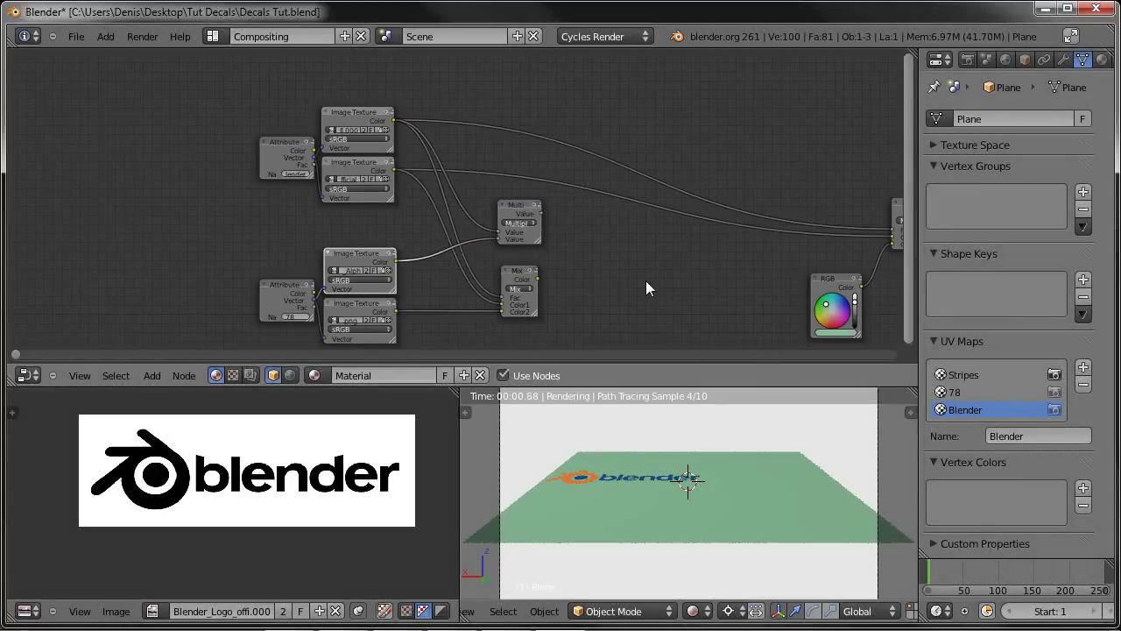
pyautogui.moveTo(588, 278); pyautogui.dragTo(435, 212, button='middle')
pyautogui.moveTo(368, 211); pyautogui.dragTo(370, 196)
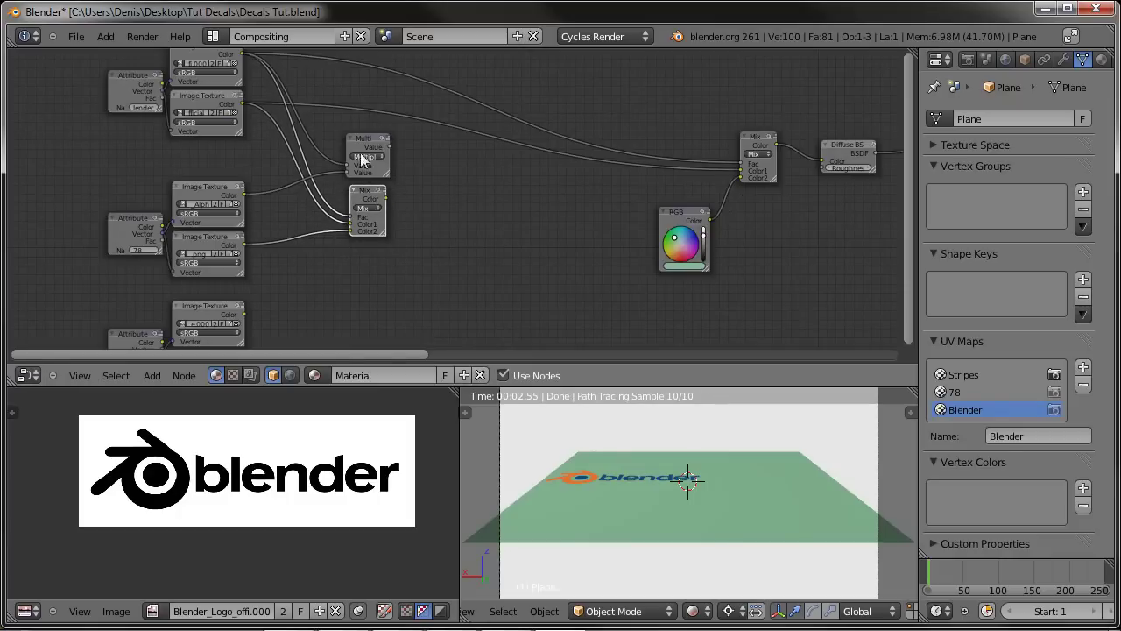
# Step: Connect the duplicated Mix node's Color output to the Color1 input of the final Mix node feeding the Diffuse BSDF
pyautogui.moveTo(745, 313); pyautogui.dragTo(504, 298, button='middle')
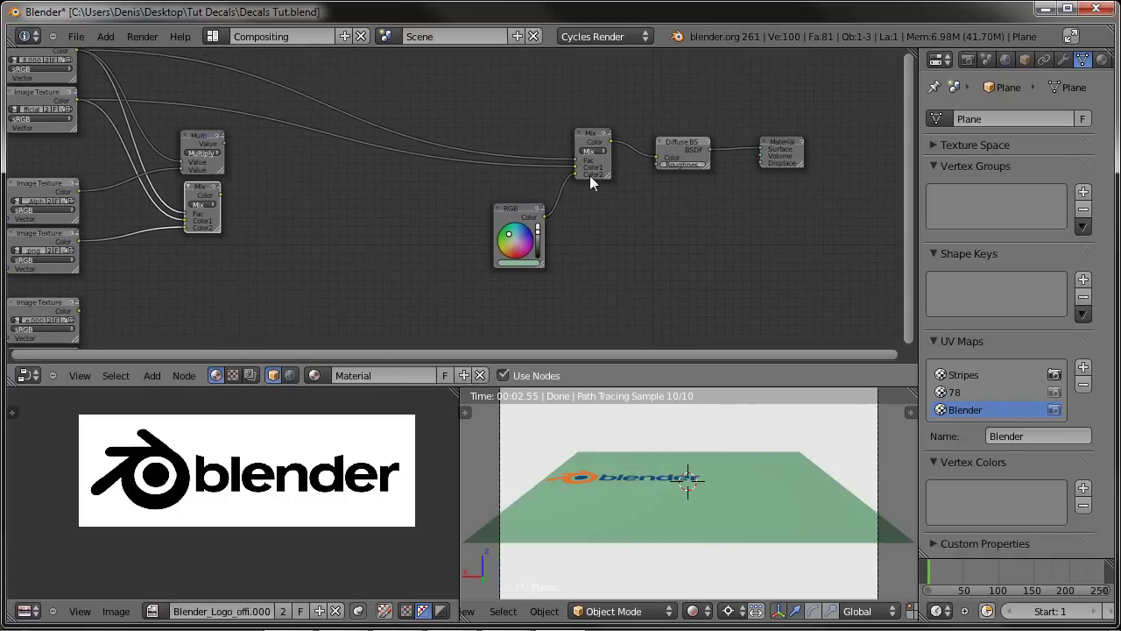
pyautogui.scroll(3, 561, 242)
pyautogui.moveTo(293, 211); pyautogui.dragTo(444, 254, button='middle')
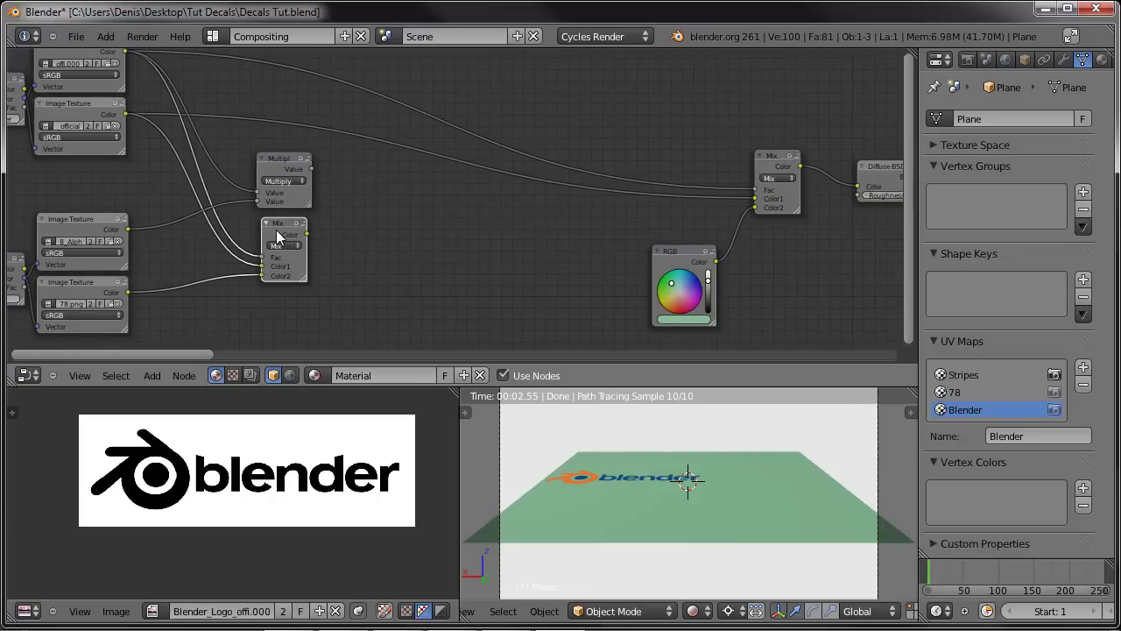
pyautogui.moveTo(279, 241)
pyautogui.mouseDown()
pyautogui.moveTo(267, 238)
pyautogui.moveTo(279, 245)
pyautogui.mouseUp()
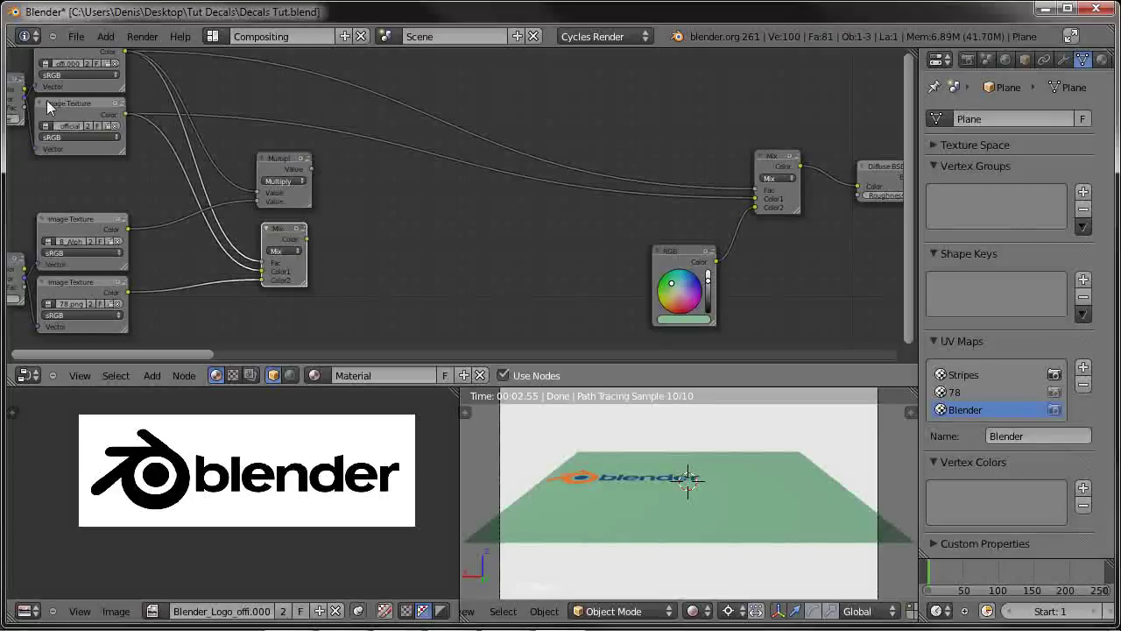
pyautogui.moveTo(46, 100); pyautogui.dragTo(82, 99, button='middle')
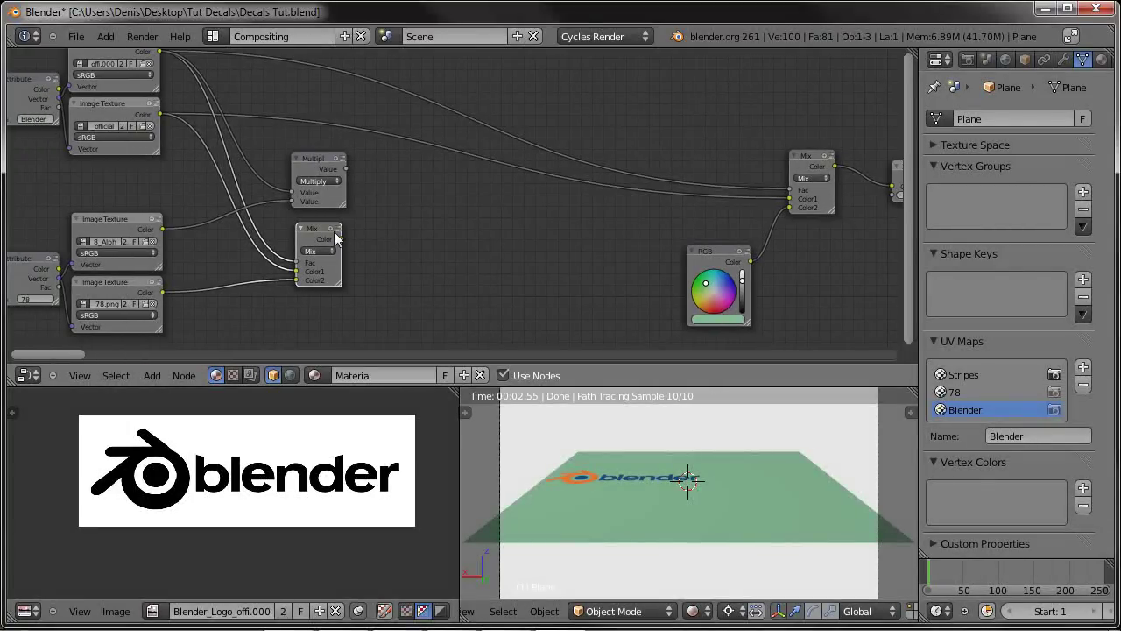
pyautogui.moveTo(340, 238); pyautogui.dragTo(793, 199)
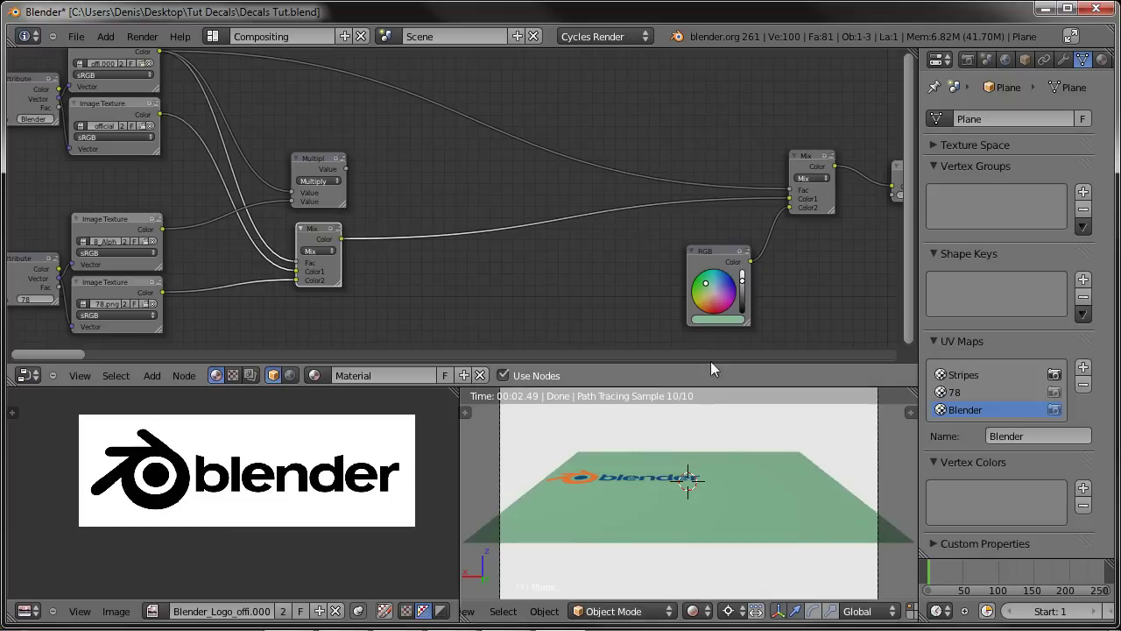
# Step: Connect the Multiply node's Value output to the final Mix node's Fac and inspect the decals in the rendered view
pyautogui.moveTo(836, 252); pyautogui.dragTo(799, 294, button='middle')
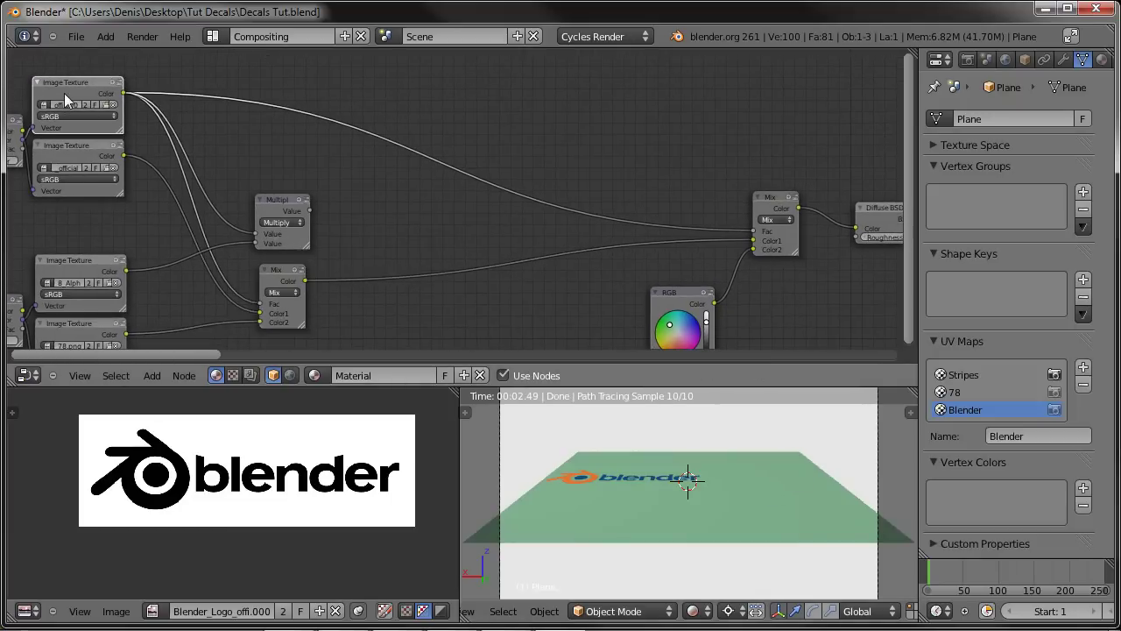
pyautogui.moveTo(445, 208); pyautogui.dragTo(513, 192, button='middle')
pyautogui.click(357, 207)
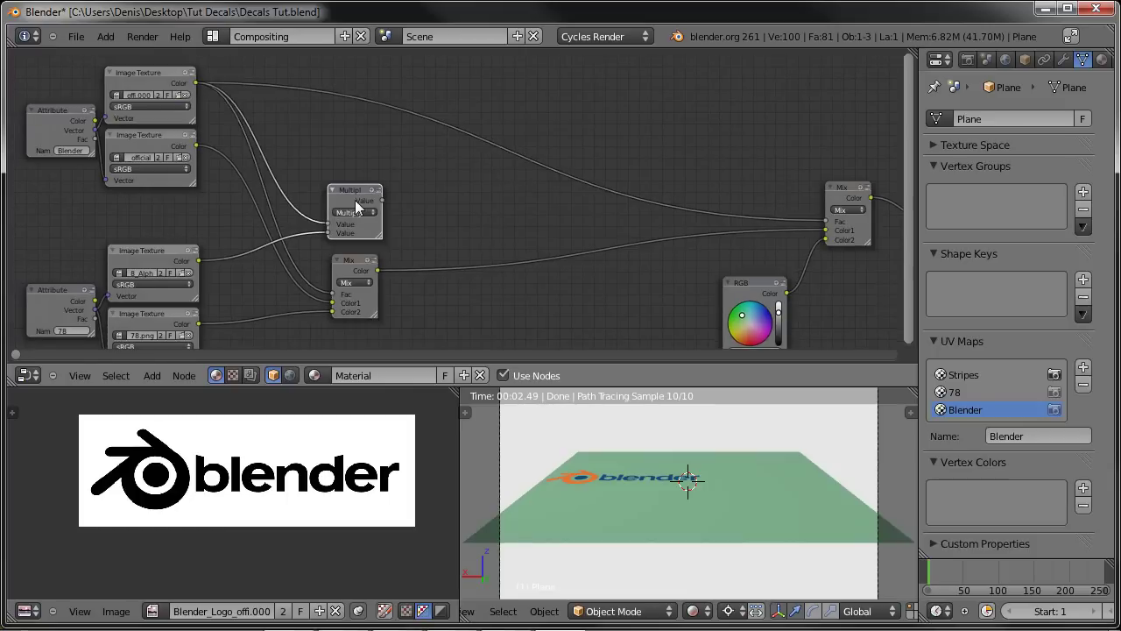
pyautogui.moveTo(383, 200); pyautogui.dragTo(827, 221)
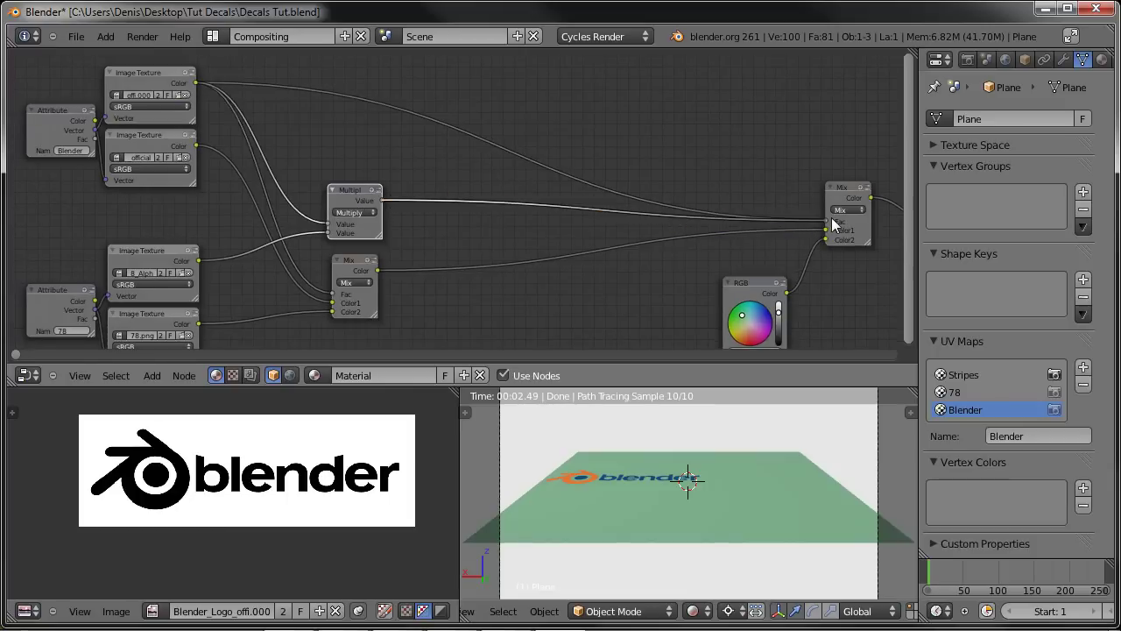
pyautogui.scroll(5, 695, 501)
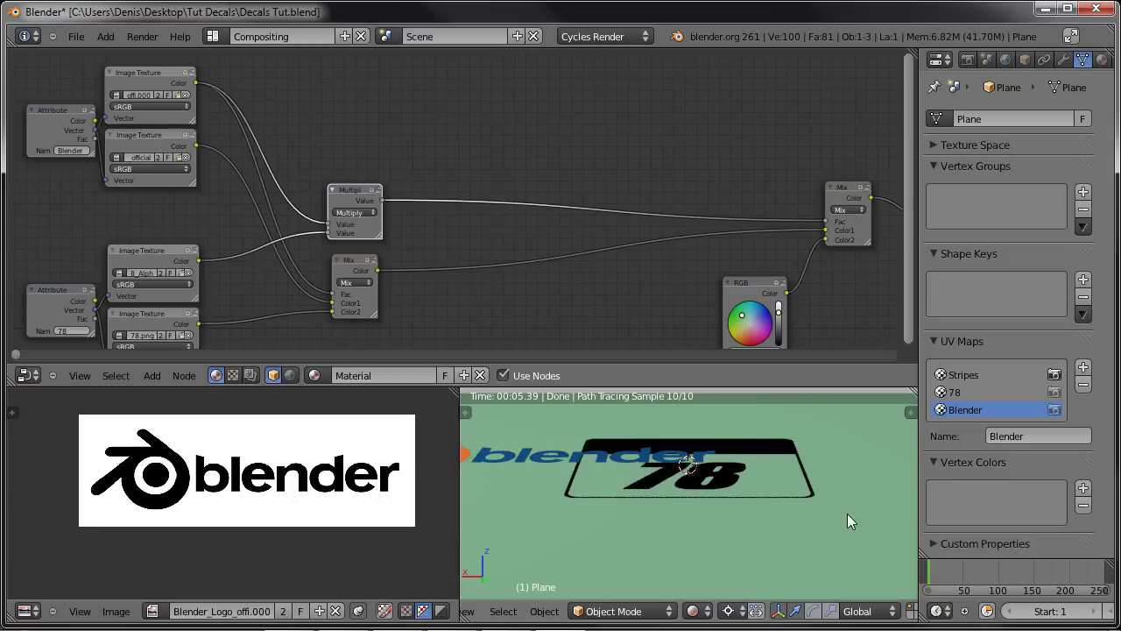
# Step: Cut the links into the final Mix node's Color1 and Color2 and feed the Multiply Value into Color1 to preview the combined mask
pyautogui.moveTo(521, 287); pyautogui.dragTo(513, 246, button='middle')
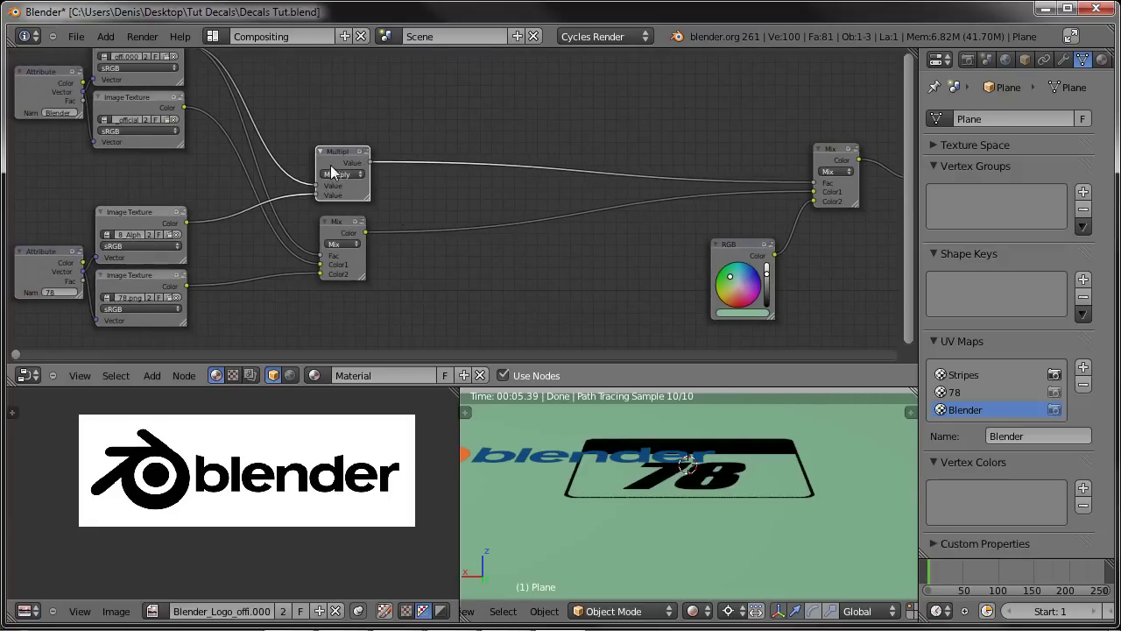
pyautogui.moveTo(330, 165); pyautogui.dragTo(383, 112)
pyautogui.keyDown('ctrl'); pyautogui.scroll(-4, 450, 185); pyautogui.keyUp('ctrl')
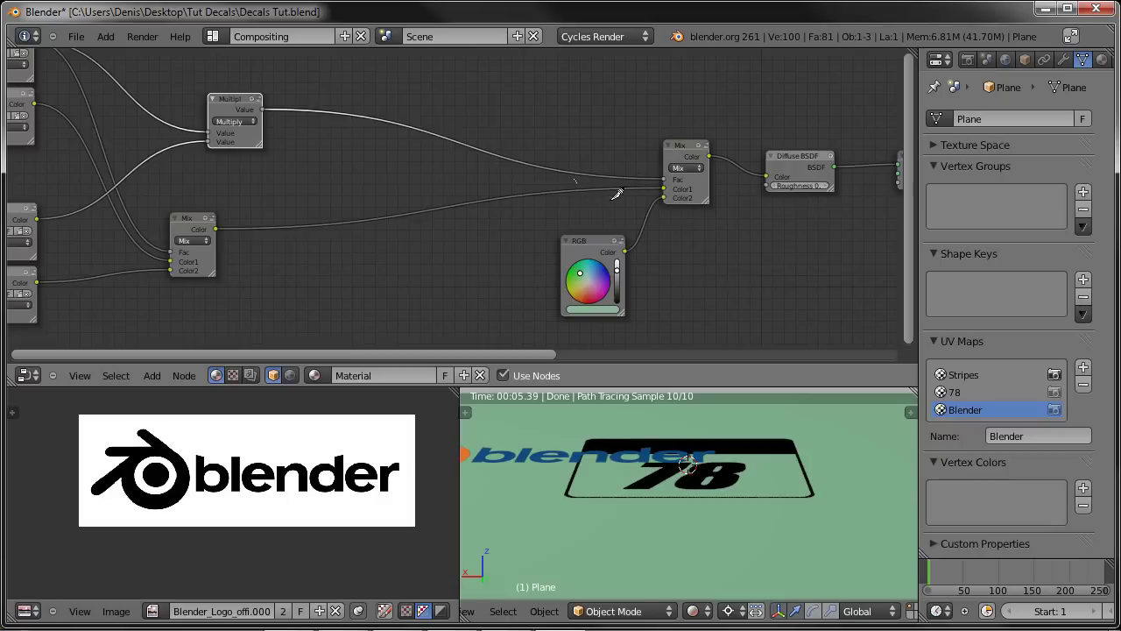
pyautogui.keyDown('ctrl'); pyautogui.moveTo(575, 180); pyautogui.dragTo(680, 229, button='right'); pyautogui.keyUp('ctrl')
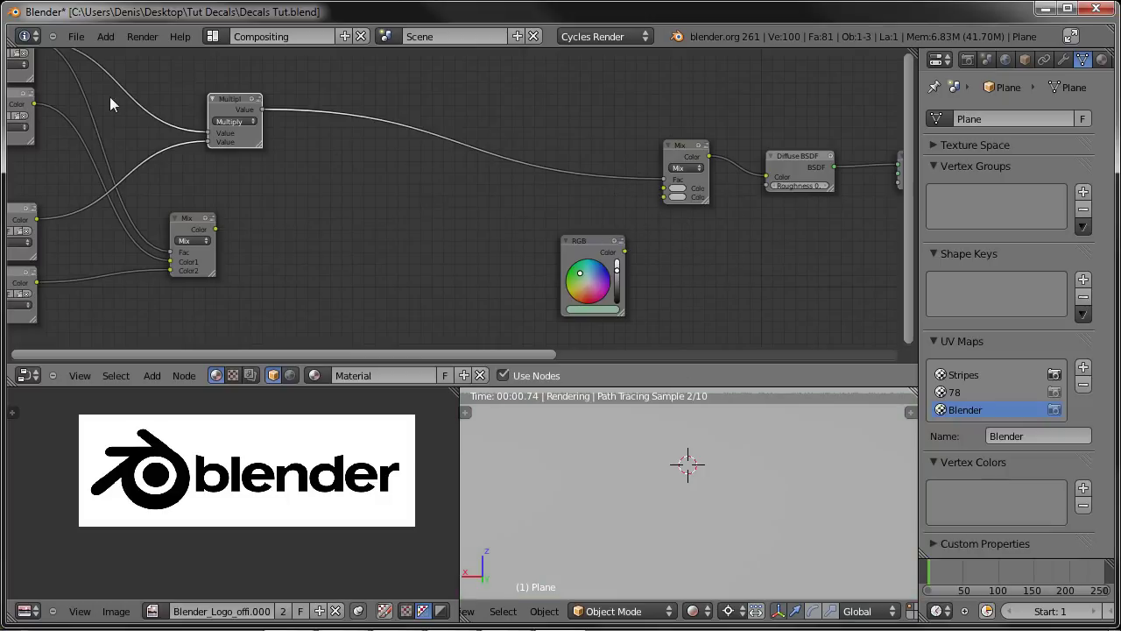
pyautogui.moveTo(260, 109); pyautogui.dragTo(663, 188)
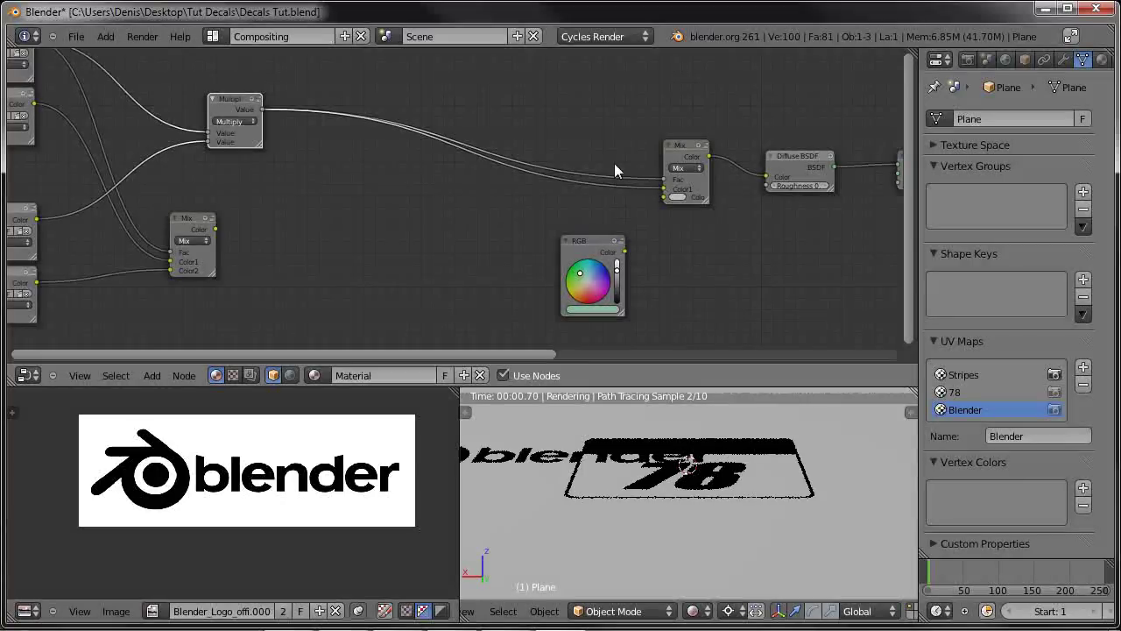
pyautogui.scroll(-1, 601, 464)
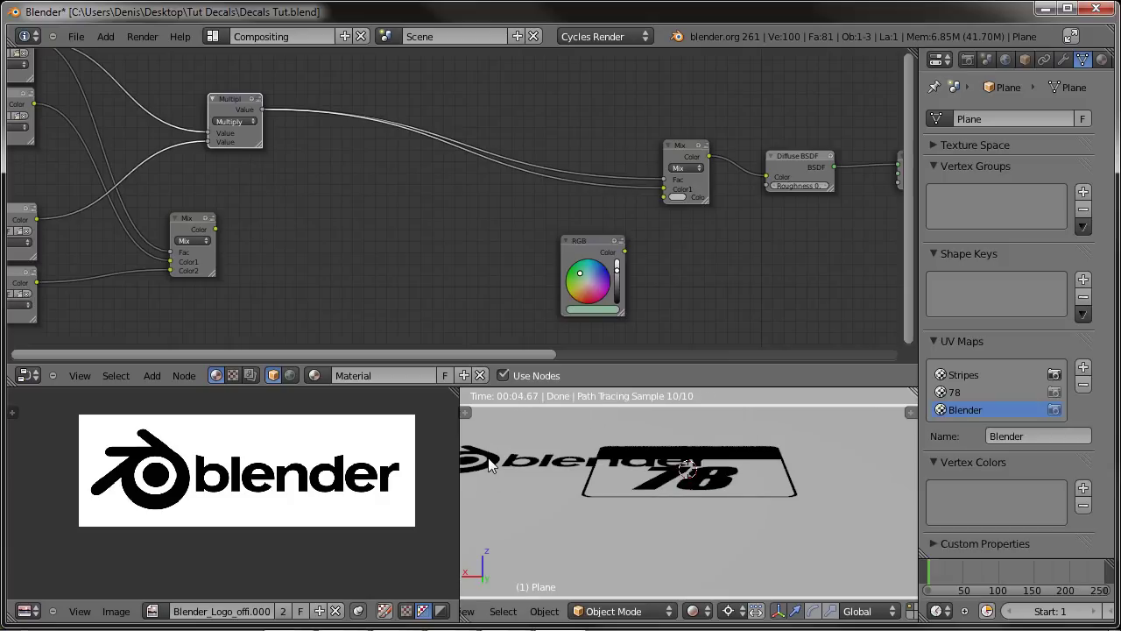
pyautogui.moveTo(322, 267); pyautogui.dragTo(566, 292, button='middle')
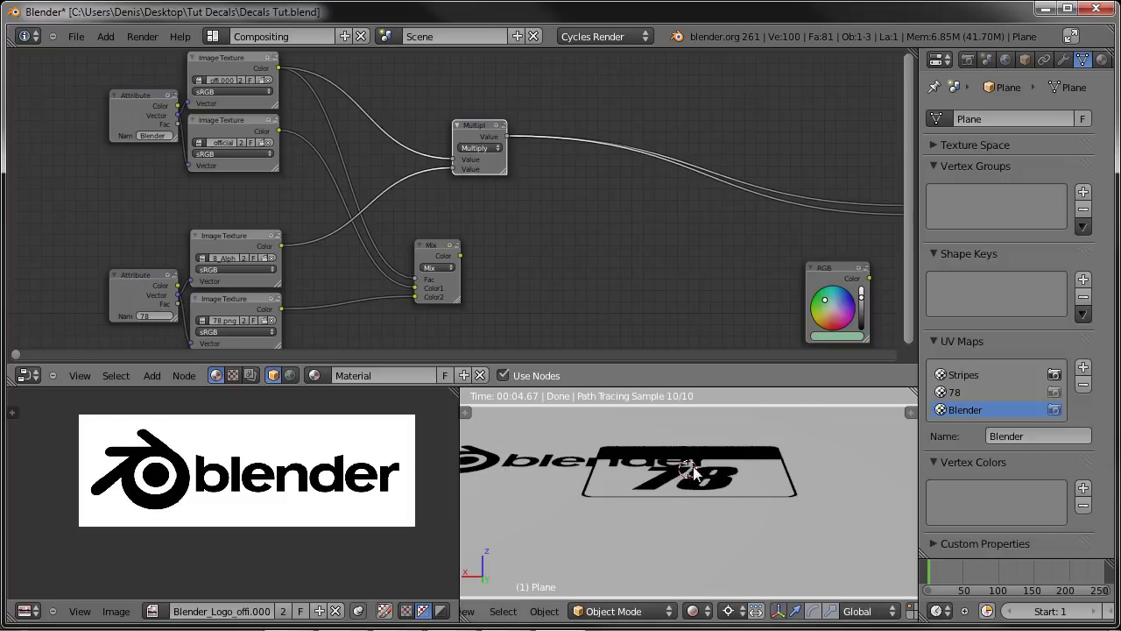
# Step: Reconnect the duplicated Mix node's Color to the final Mix node's Color1 and the RGB node's Color to its Color2
pyautogui.moveTo(752, 239); pyautogui.dragTo(602, 233, button='middle')
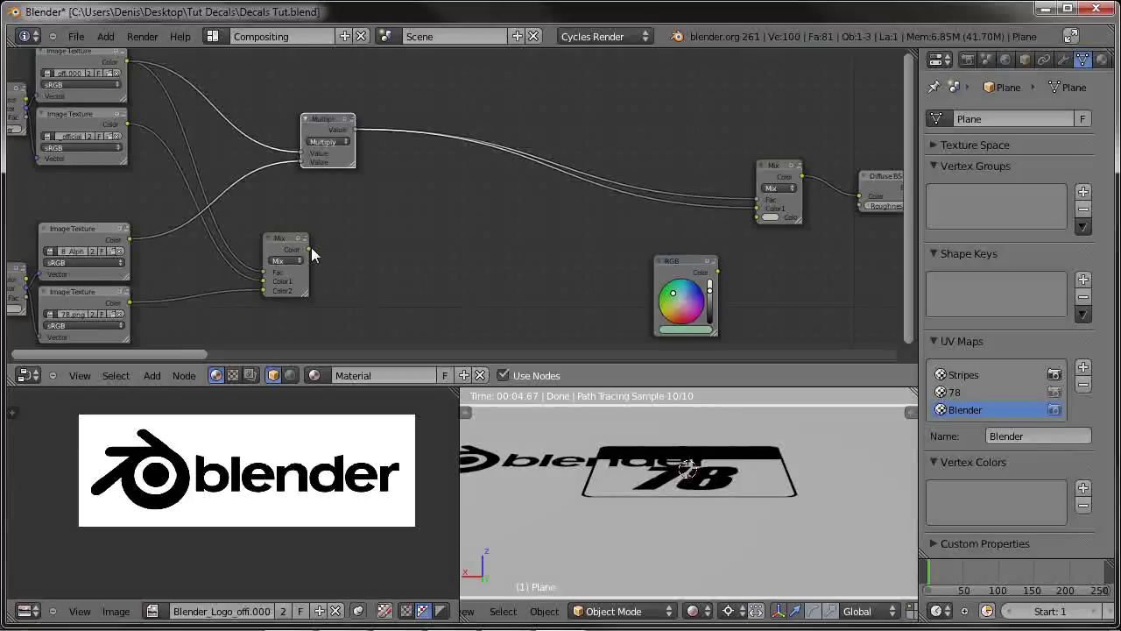
pyautogui.moveTo(307, 248); pyautogui.dragTo(762, 205)
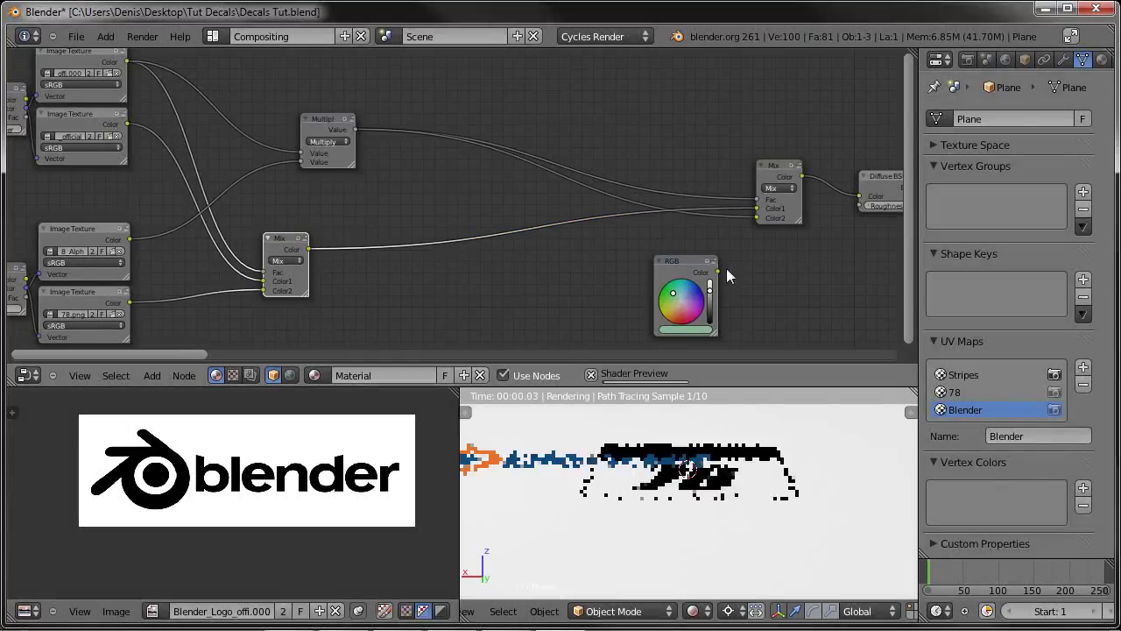
pyautogui.moveTo(718, 272); pyautogui.dragTo(759, 218)
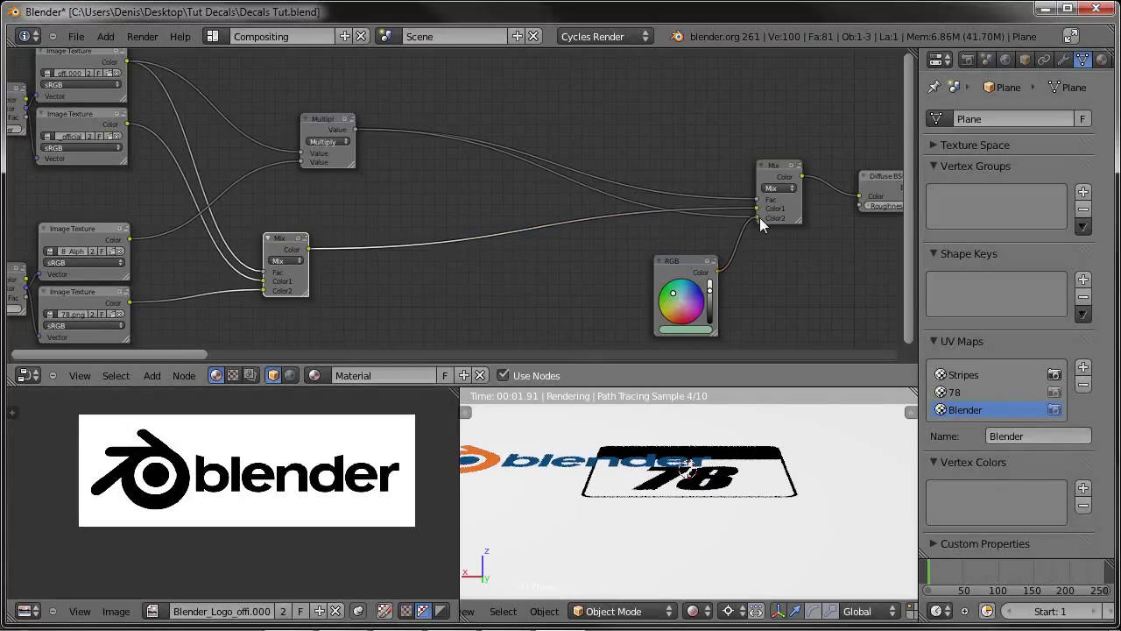
# Step: Examine how the Blender and 78 textures and the RGB node feed the Multiply and Mix nodes
pyautogui.moveTo(607, 254); pyautogui.dragTo(671, 251, button='middle')
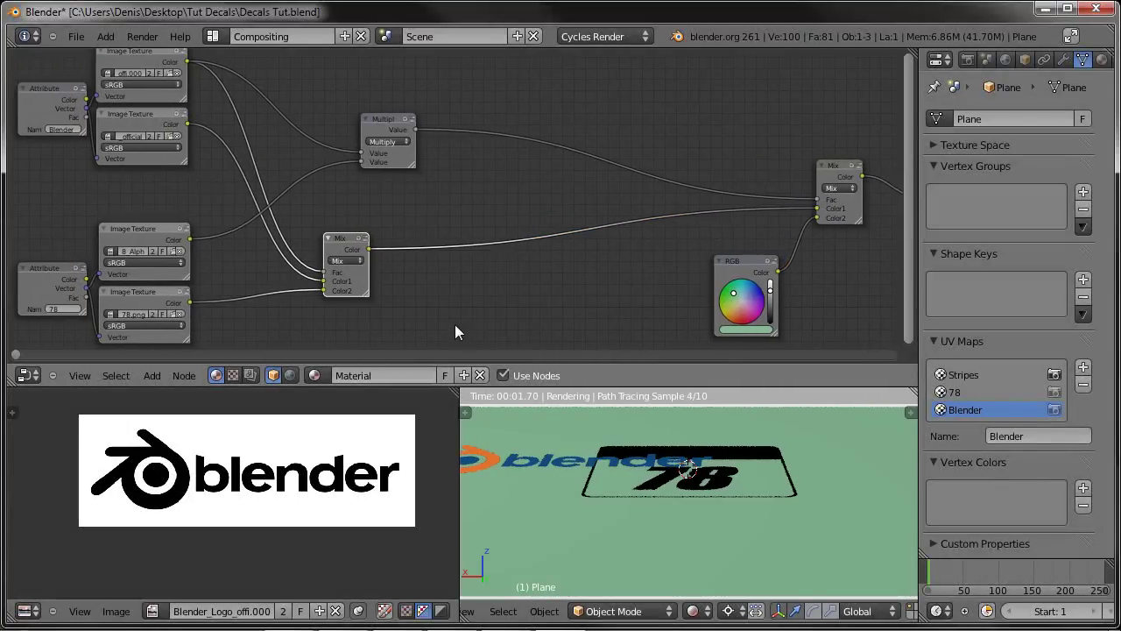
pyautogui.scroll(-2, 455, 324)
pyautogui.moveTo(555, 301); pyautogui.dragTo(759, 302, button='middle')
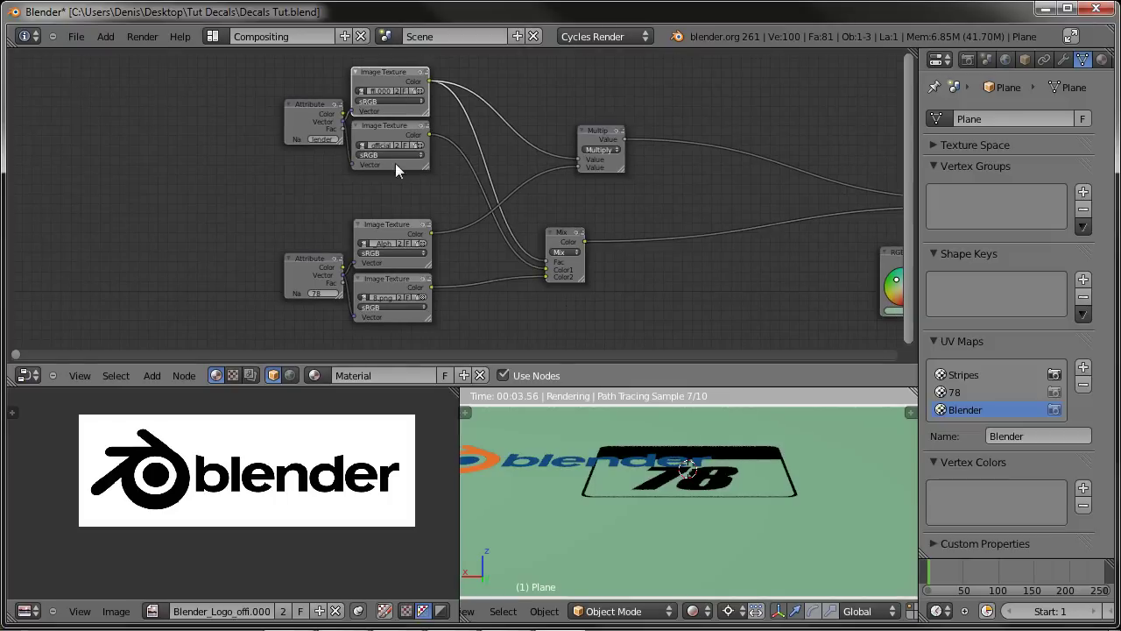
pyautogui.click(397, 224)
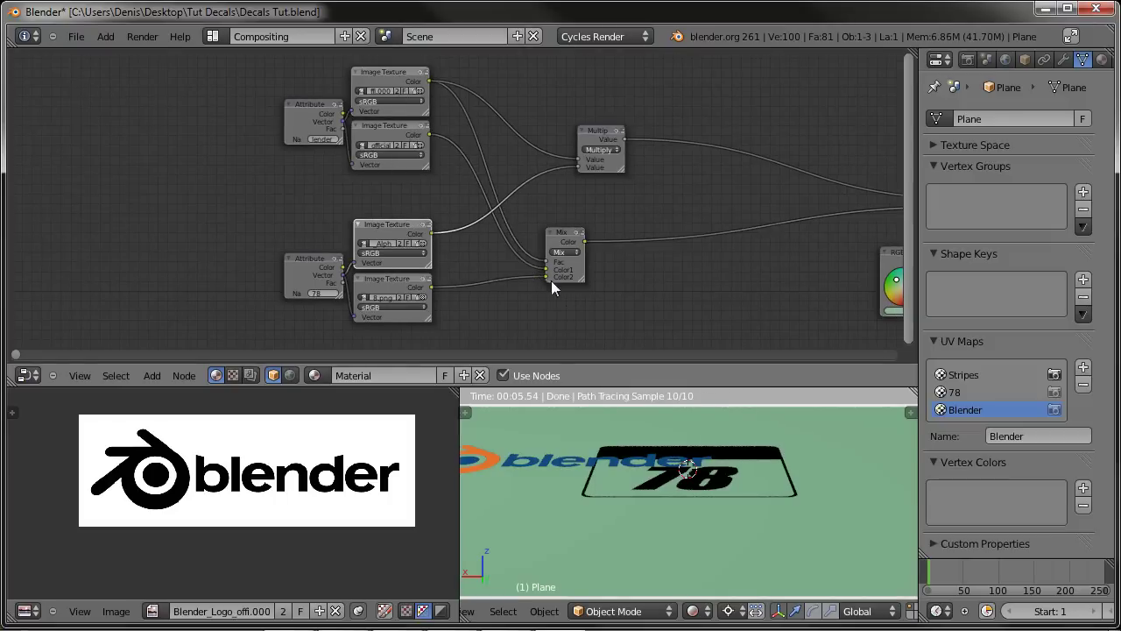
pyautogui.moveTo(622, 286); pyautogui.dragTo(359, 277, button='middle')
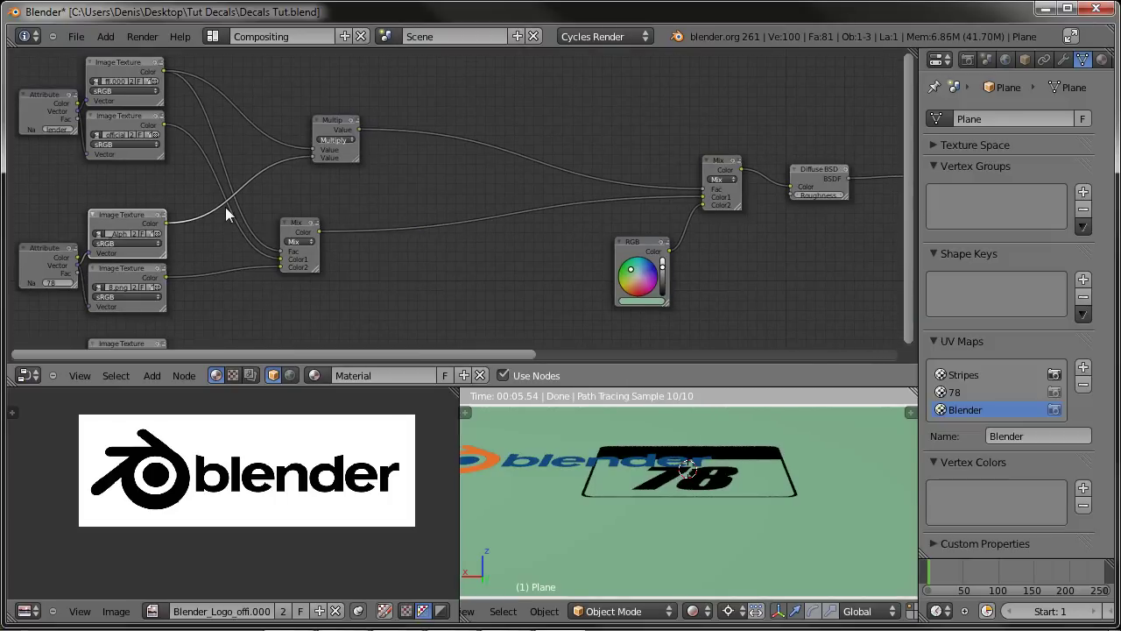
pyautogui.click(113, 121)
pyautogui.click(129, 71)
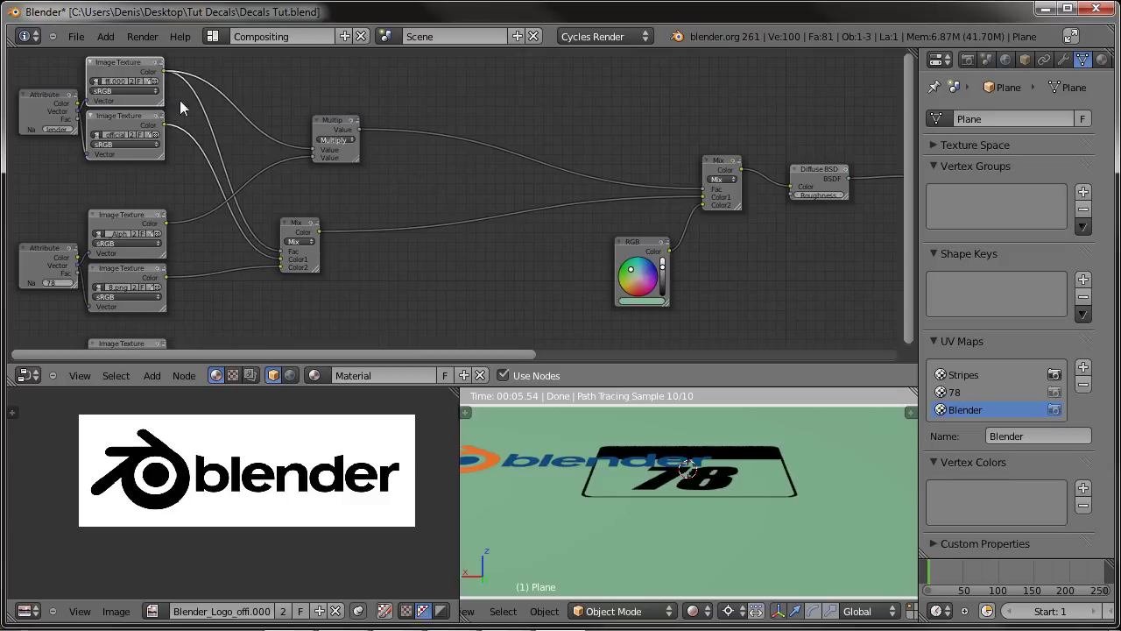
pyautogui.click(635, 251)
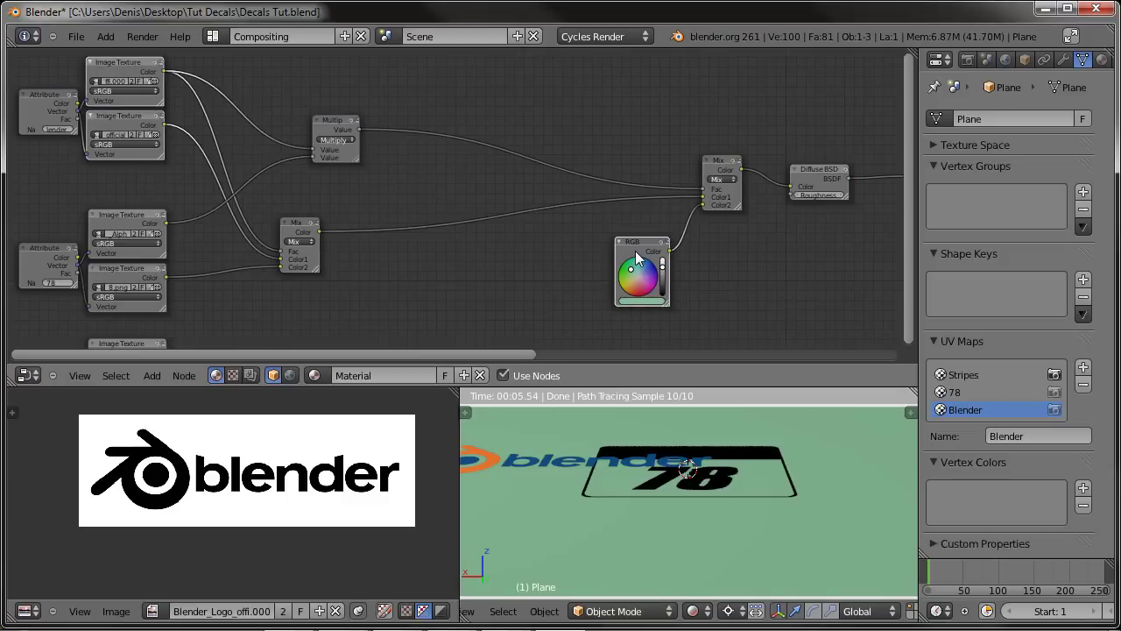
pyautogui.moveTo(441, 292); pyautogui.dragTo(558, 282, button='middle')
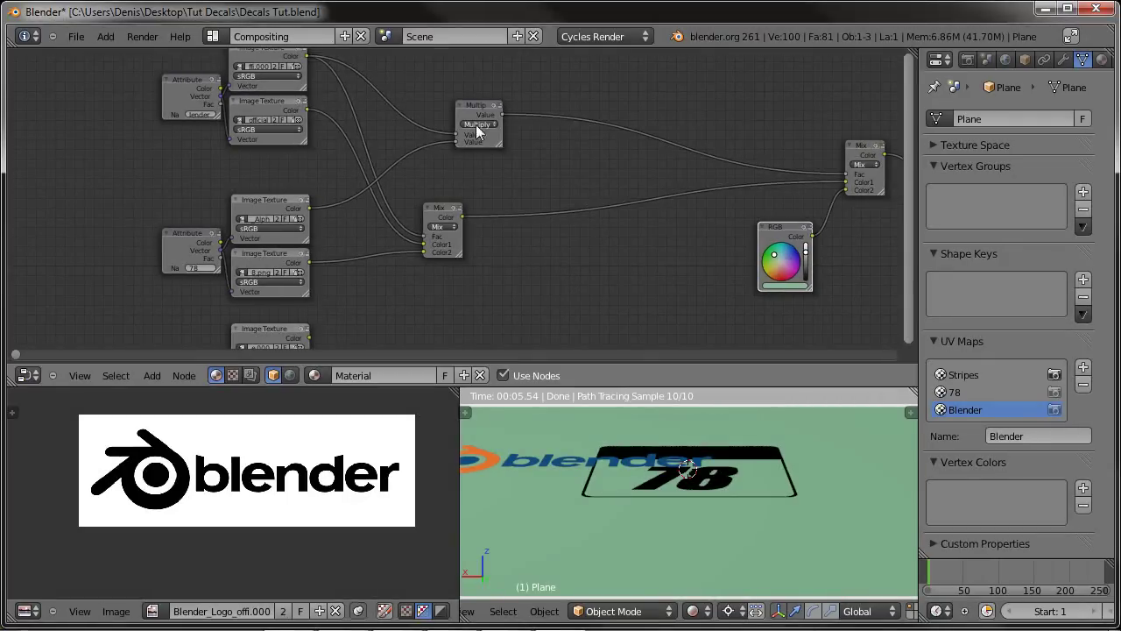
# Step: Move the Multiply node down so it sits directly above the duplicated Mix node
pyautogui.moveTo(475, 125); pyautogui.dragTo(438, 157)
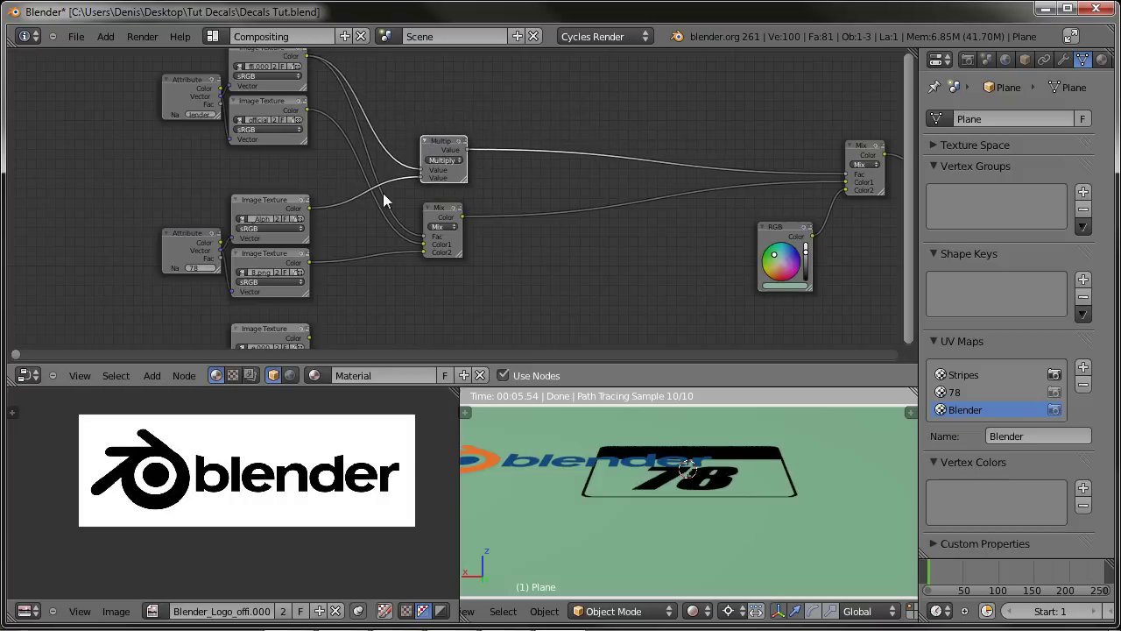
pyautogui.moveTo(592, 271); pyautogui.dragTo(480, 232, button='middle')
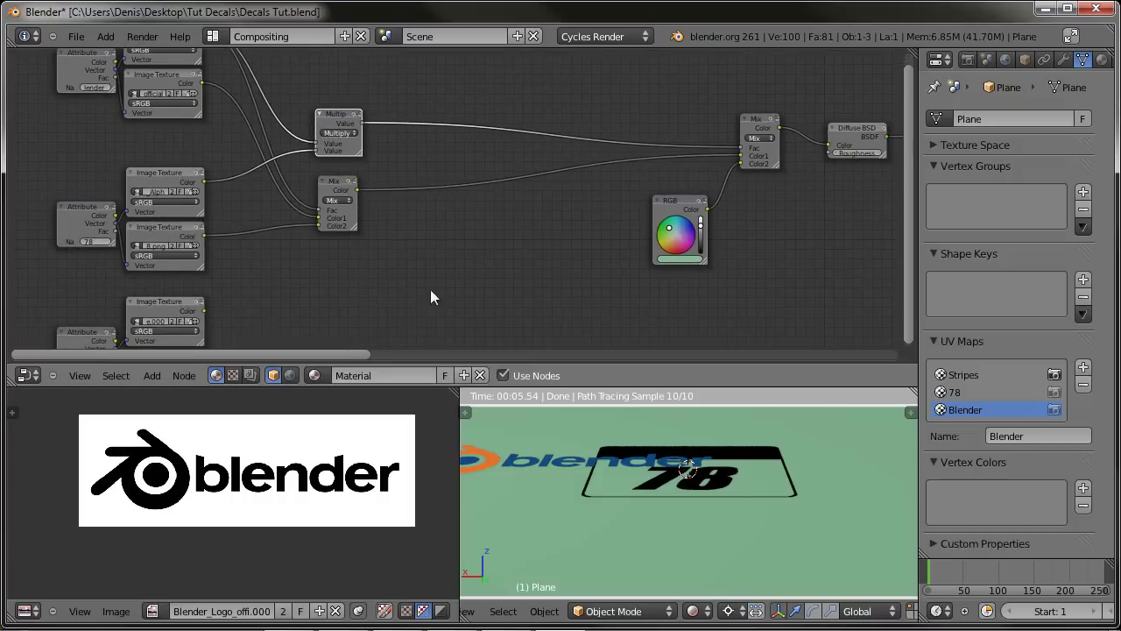
pyautogui.scroll(-2, 383, 294)
pyautogui.moveTo(384, 278); pyautogui.dragTo(428, 237, button='middle')
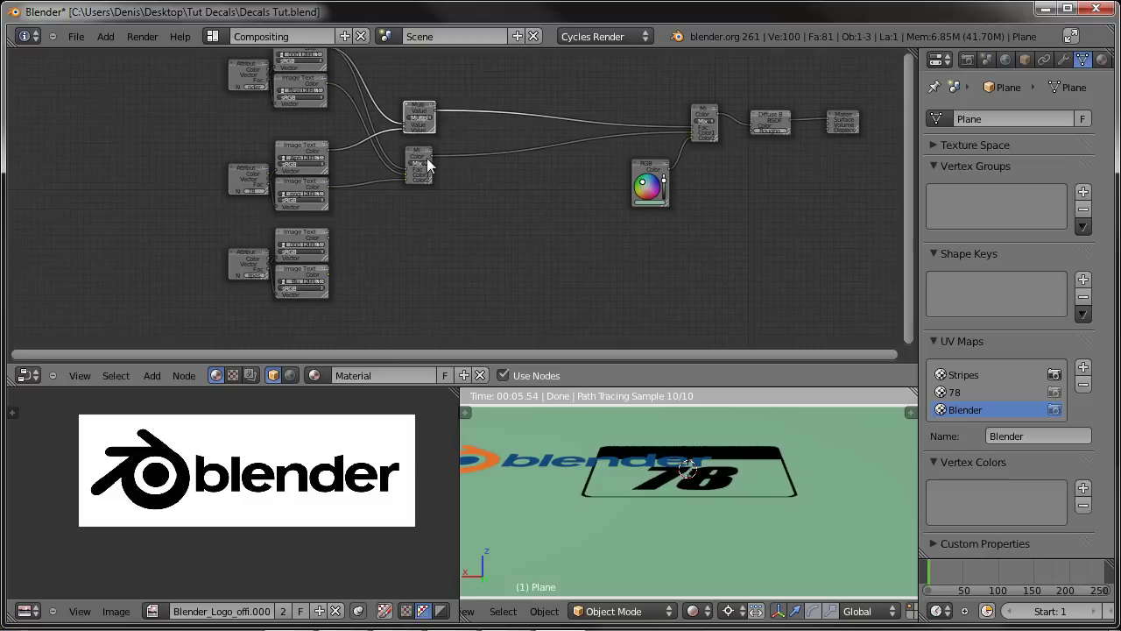
# Step: Duplicate the Multiply and Mix nodes together and place the copies below and to the right of the originals
pyautogui.keyDown('shift'); pyautogui.click(421, 149); pyautogui.keyUp('shift')
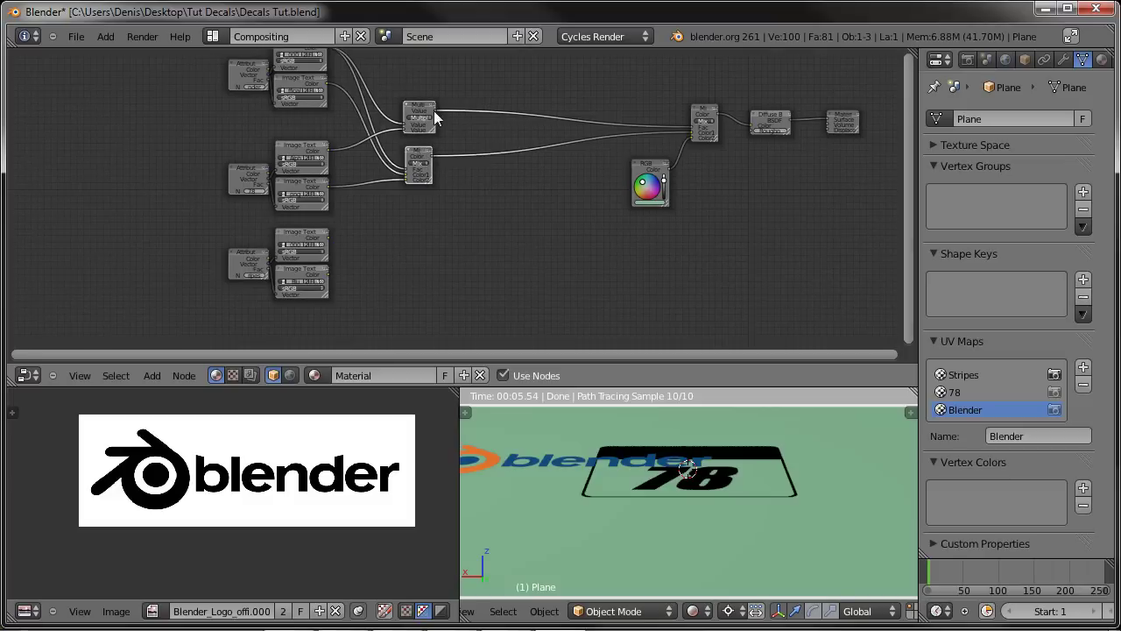
pyautogui.hotkey('shift', 'd')
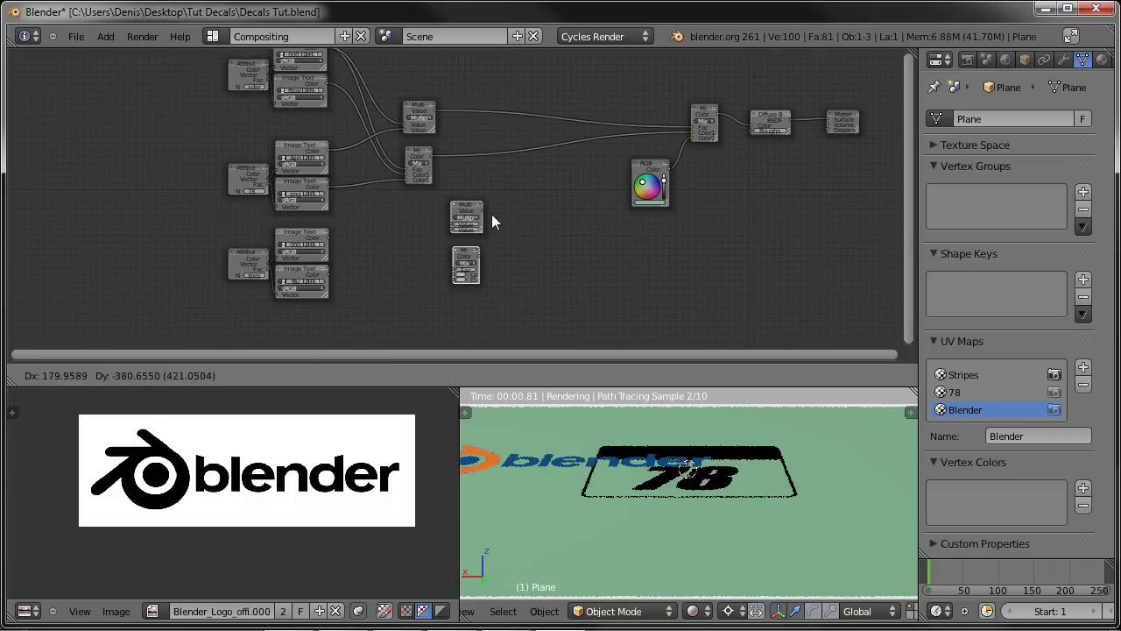
pyautogui.click(498, 208)
# Step: Connect the lower Stripes Image Texture's Color to the new Mix node's Color2 and the previous Mix node's Color to its Color1
pyautogui.scroll(3, 451, 240)
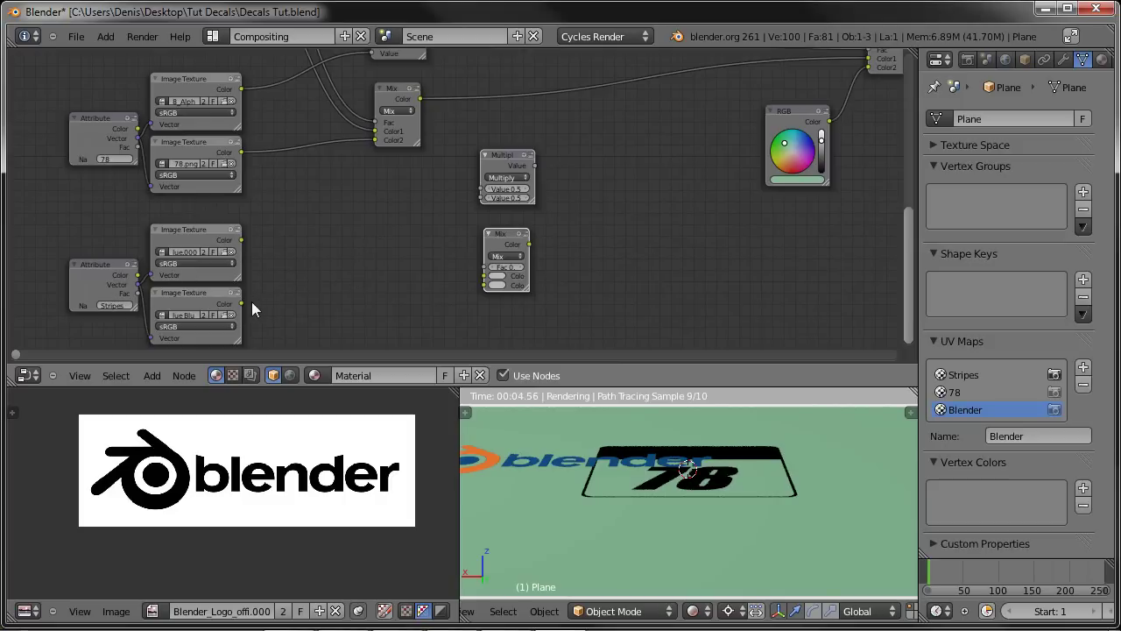
pyautogui.moveTo(241, 303); pyautogui.dragTo(480, 289)
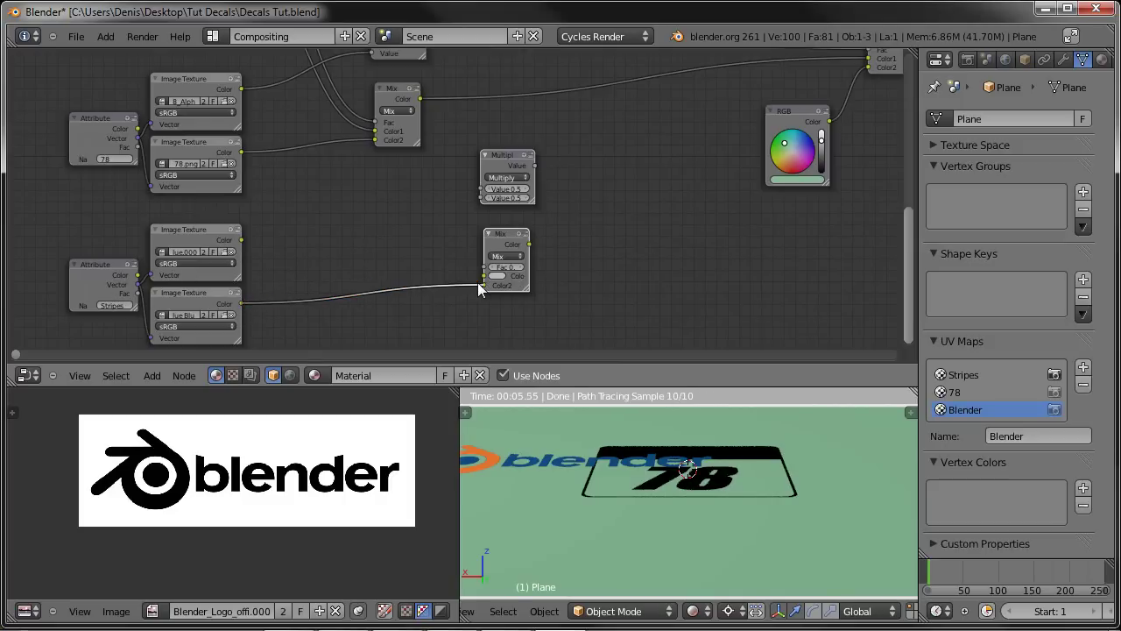
pyautogui.moveTo(266, 243); pyautogui.dragTo(221, 274, button='middle')
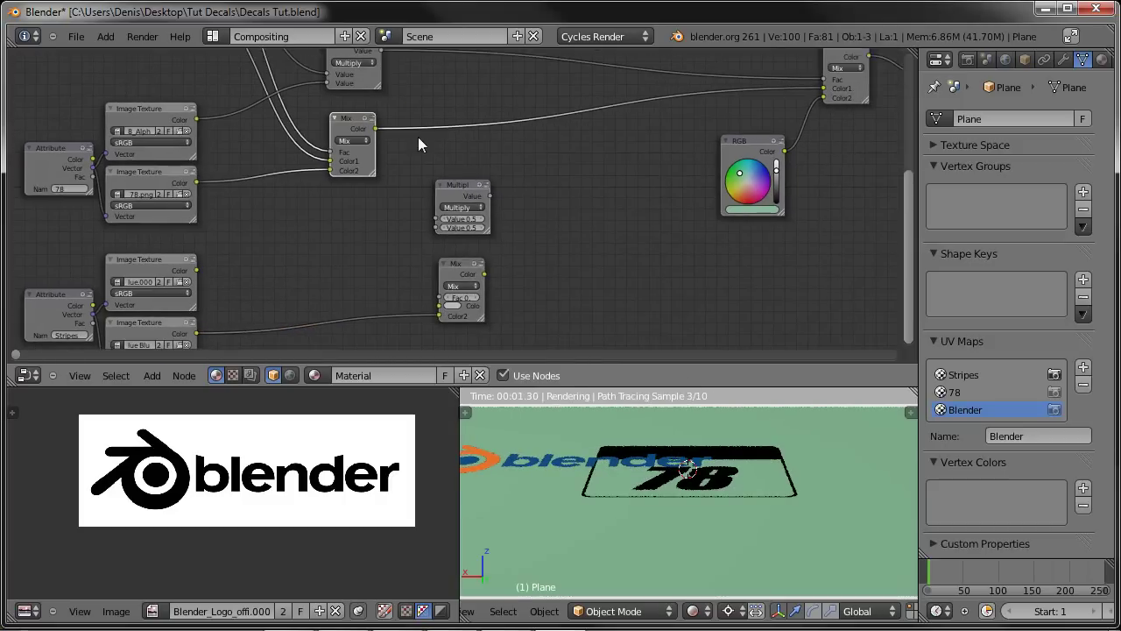
pyautogui.moveTo(418, 136); pyautogui.dragTo(441, 325, button='middle')
pyautogui.moveTo(336, 305); pyautogui.dragTo(392, 119, button='middle')
pyautogui.press('g')
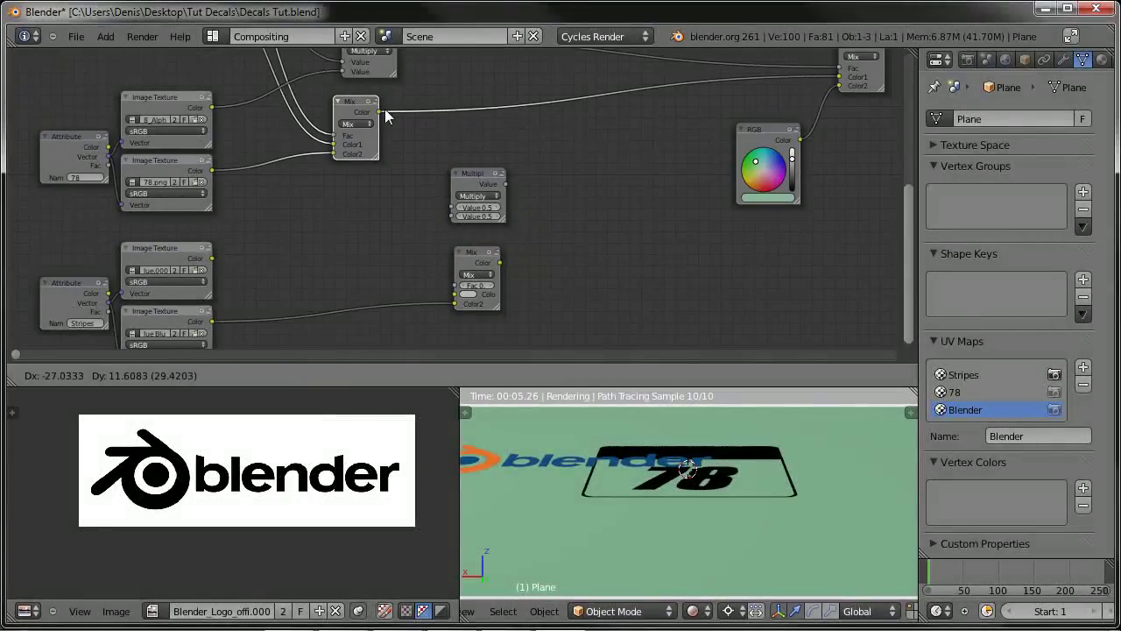
pyautogui.click(390, 111)
pyautogui.moveTo(382, 112); pyautogui.dragTo(453, 297)
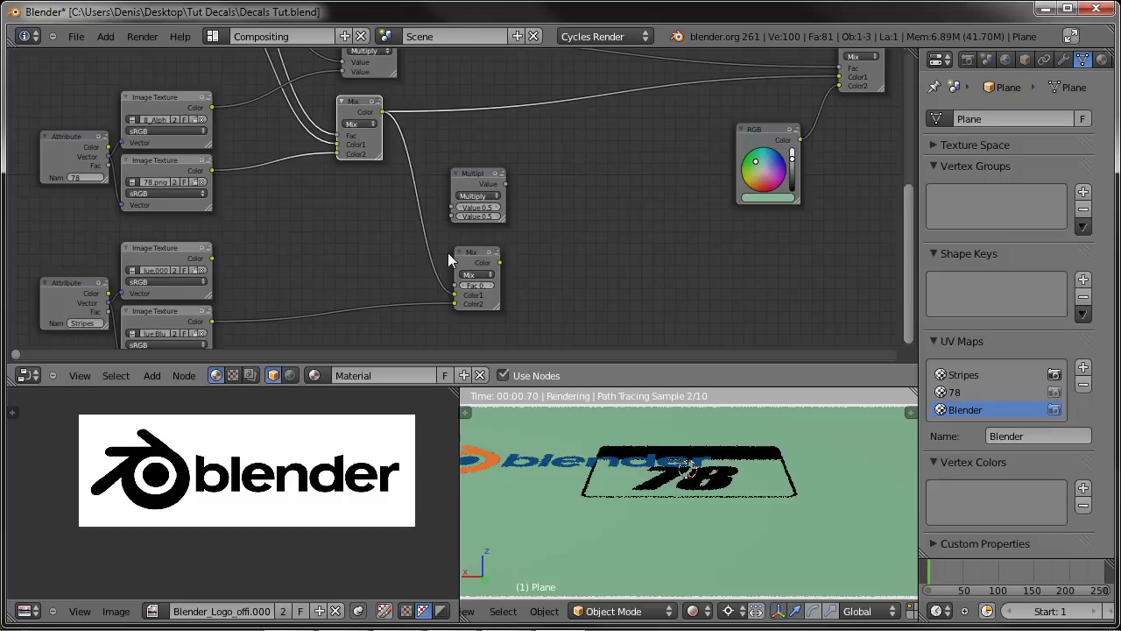
# Step: Shift the new Mix node to the right and connect the first Multiply node's Value to its Fac
pyautogui.press('g')
pyautogui.click(543, 245)
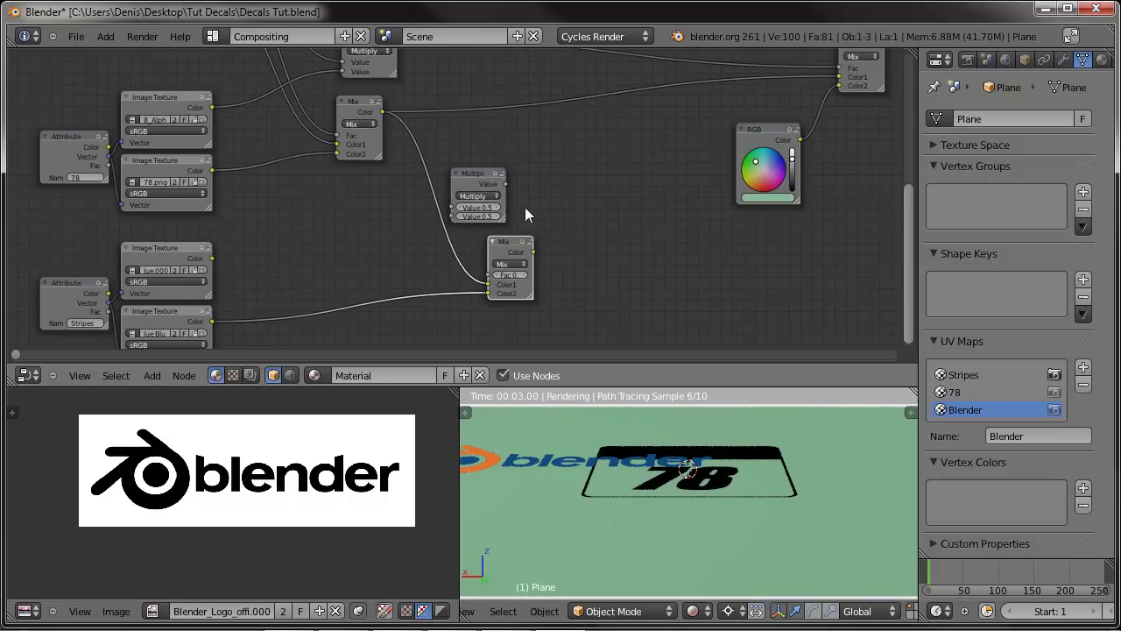
pyautogui.moveTo(525, 207); pyautogui.dragTo(539, 245, button='middle')
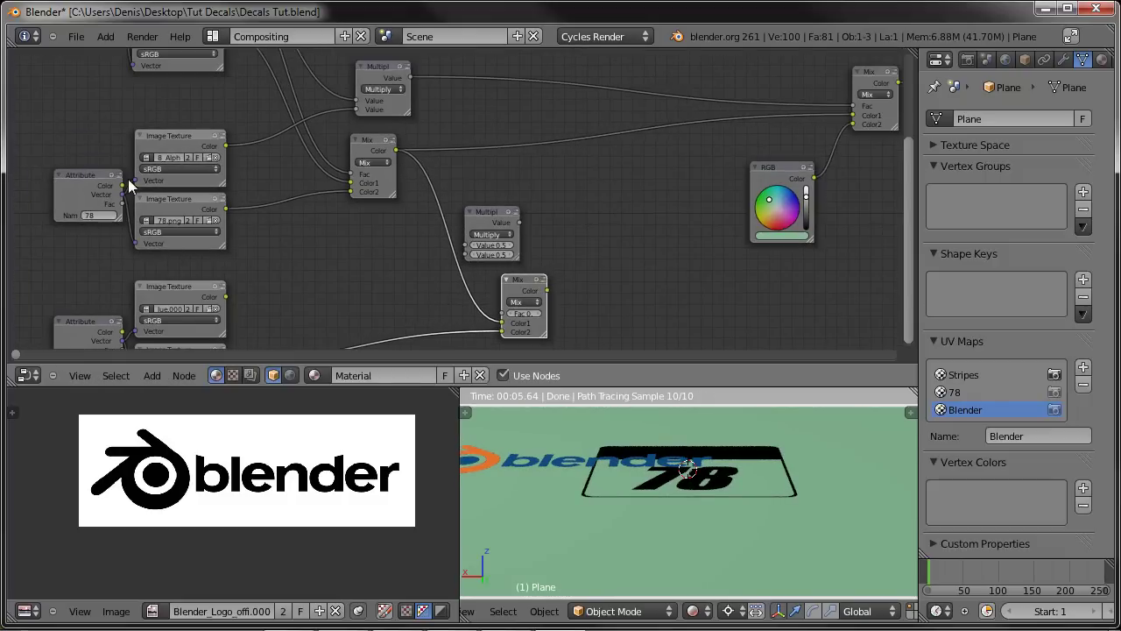
pyautogui.scroll(-1, 149, 122)
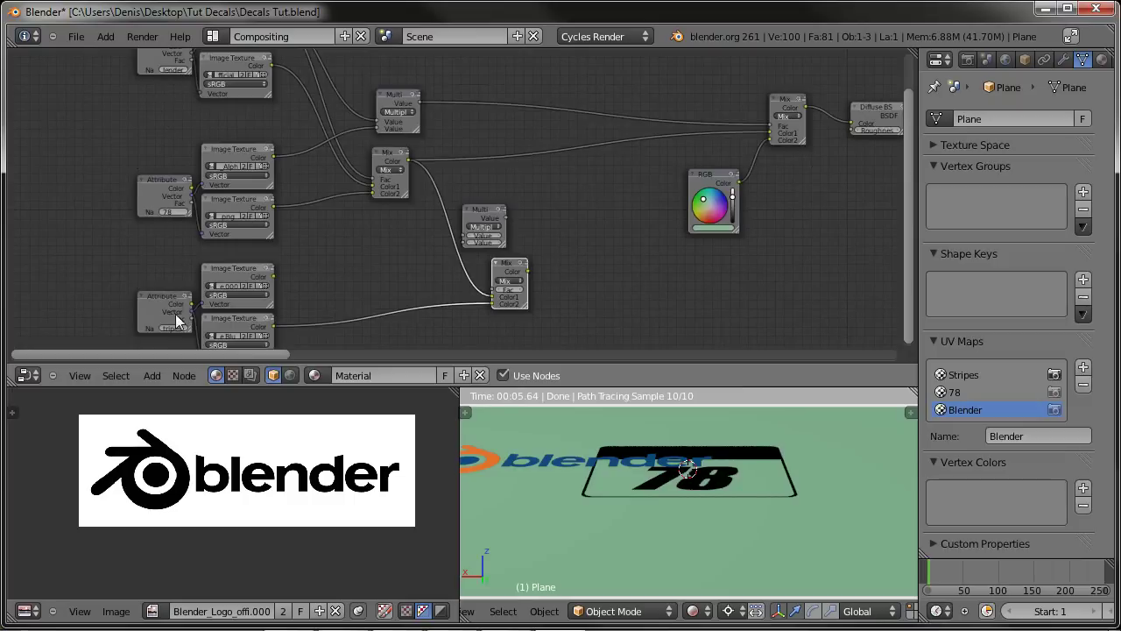
pyautogui.scroll(1, 280, 284)
pyautogui.scroll(1, 324, 267)
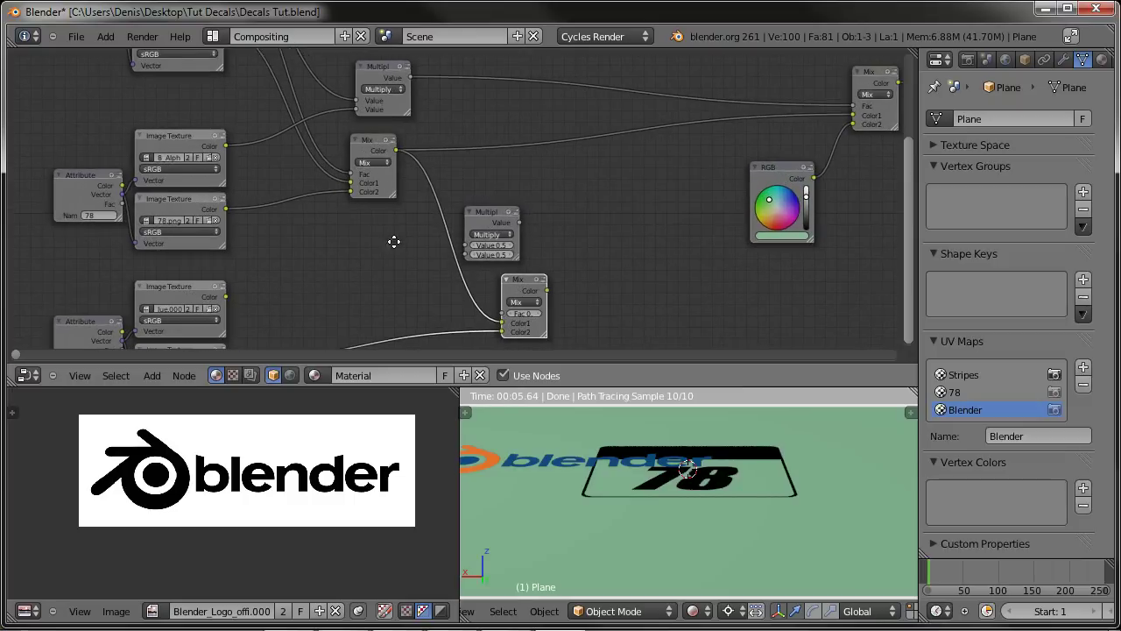
pyautogui.moveTo(395, 241); pyautogui.dragTo(363, 181, button='middle')
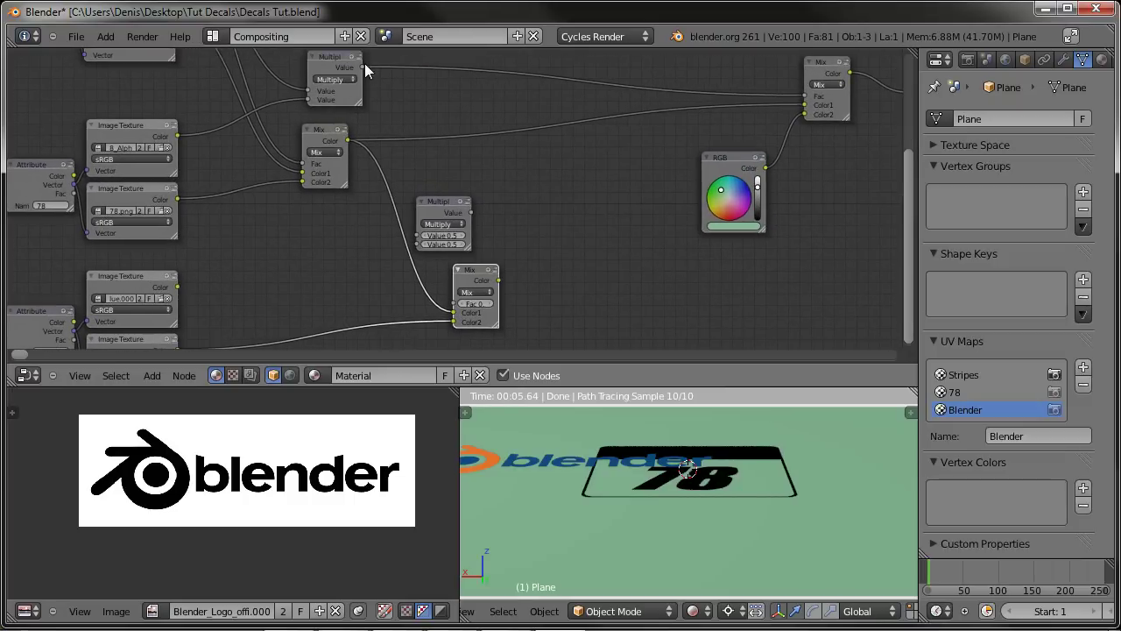
pyautogui.moveTo(362, 66); pyautogui.dragTo(454, 303)
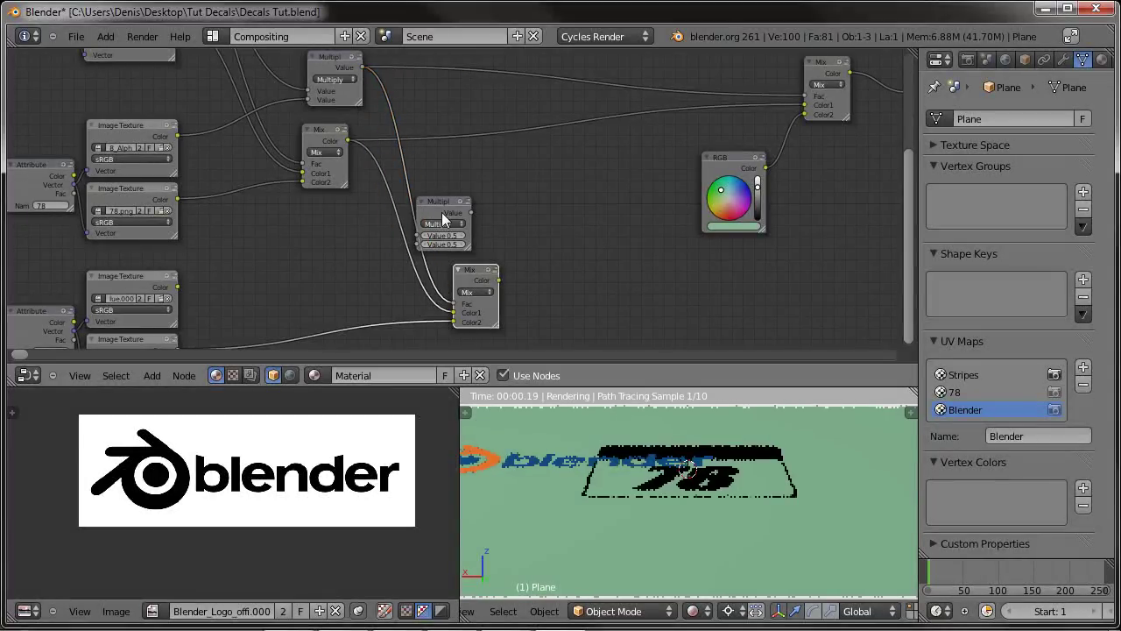
# Step: Move the new Multiply node up and feed it the first Multiply's Value and the upper Stripes Image Texture's Color
pyautogui.moveTo(444, 219); pyautogui.dragTo(537, 168)
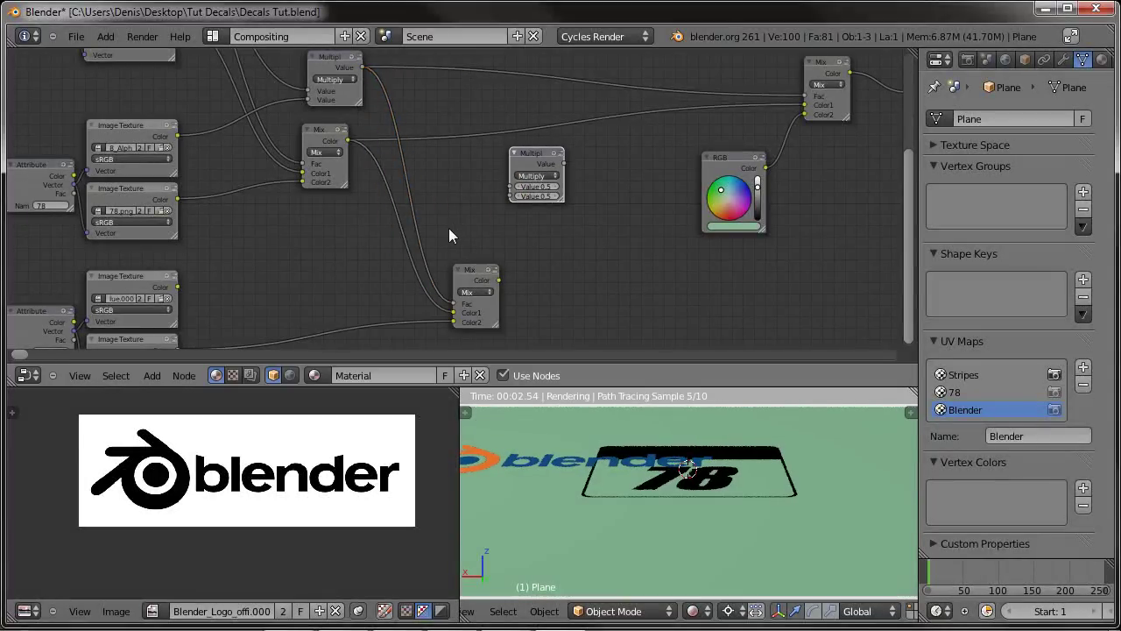
pyautogui.moveTo(450, 230)
pyautogui.mouseDown(button='middle')
pyautogui.moveTo(482, 176)
pyautogui.moveTo(458, 198)
pyautogui.moveTo(452, 244)
pyautogui.mouseUp(button='middle')
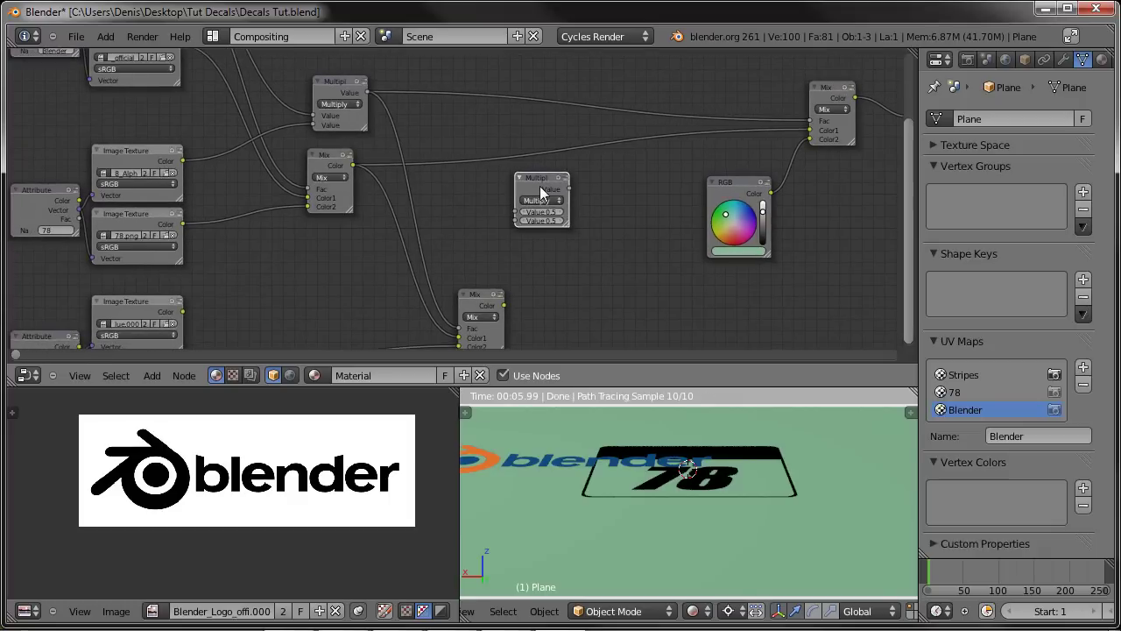
pyautogui.moveTo(366, 92); pyautogui.dragTo(513, 214)
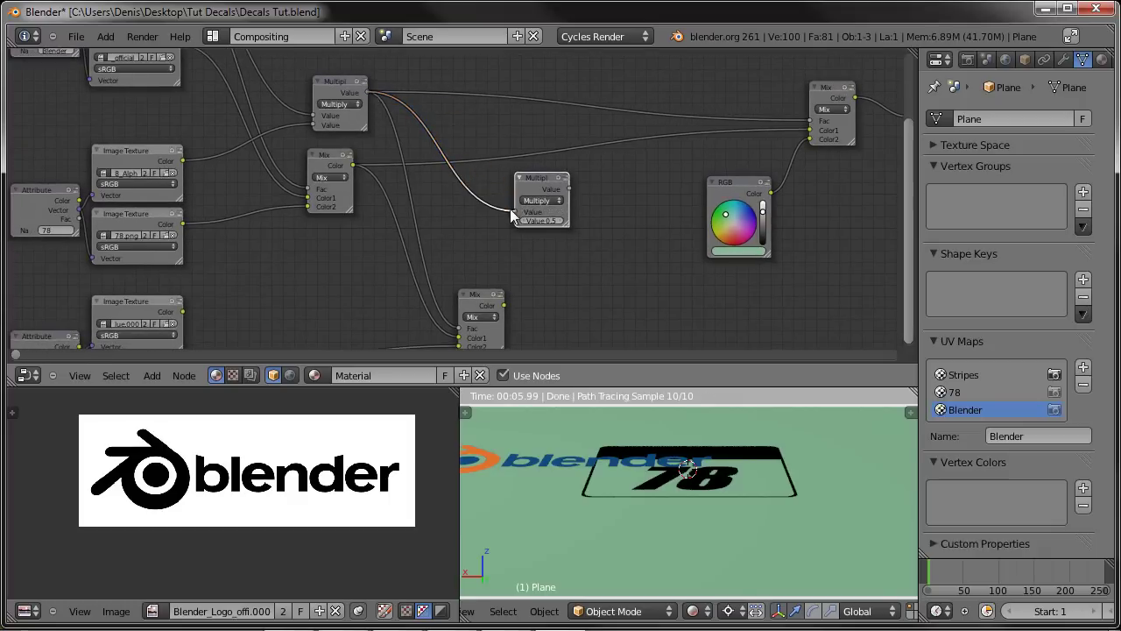
pyautogui.moveTo(183, 321); pyautogui.dragTo(244, 217, button='middle')
pyautogui.moveTo(225, 226); pyautogui.dragTo(557, 136)
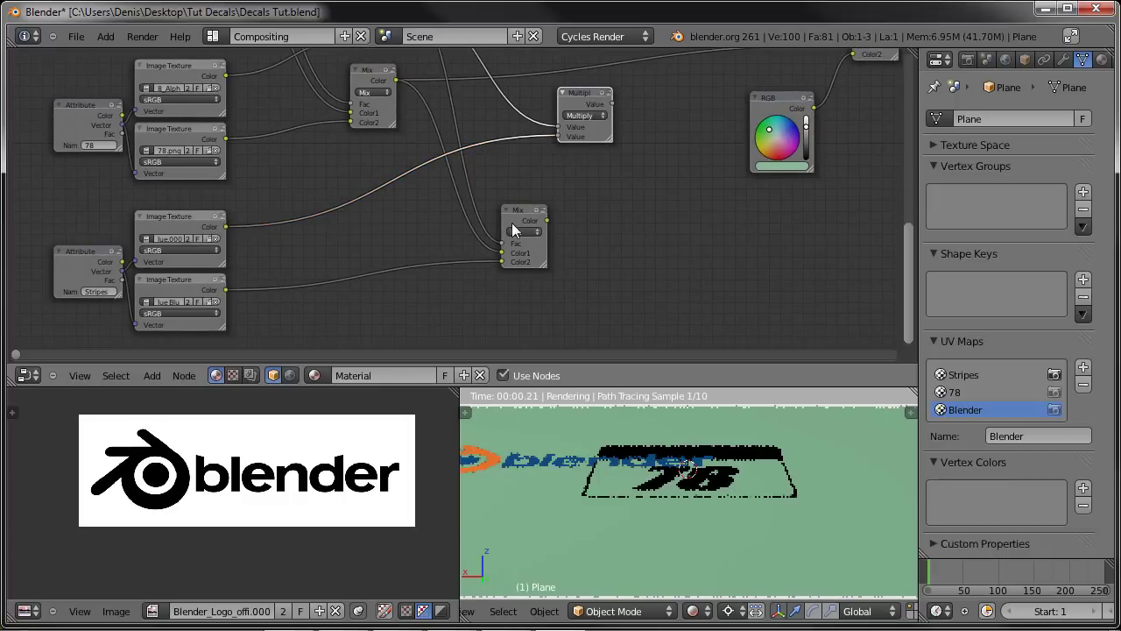
# Step: Place the new Mix node directly beneath the new Multiply node
pyautogui.moveTo(511, 223); pyautogui.dragTo(557, 162)
pyautogui.moveTo(565, 100); pyautogui.dragTo(554, 93)
pyautogui.moveTo(653, 146); pyautogui.dragTo(483, 233, button='middle')
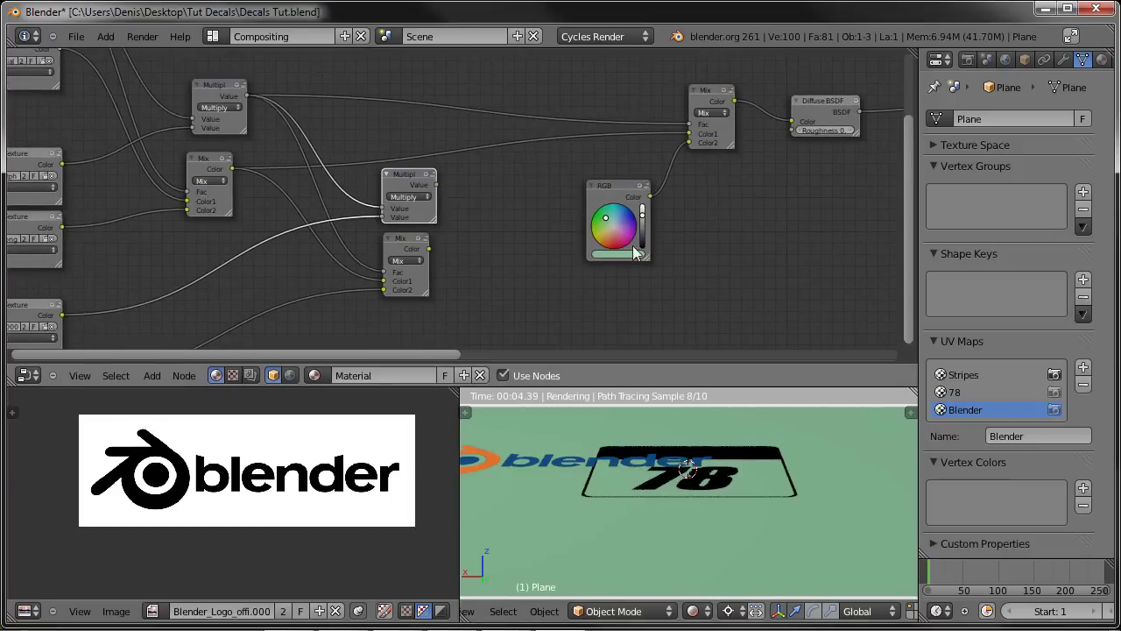
pyautogui.moveTo(771, 242); pyautogui.dragTo(744, 266, button='middle')
pyautogui.moveTo(354, 221); pyautogui.dragTo(420, 250, button='middle')
pyautogui.scroll(-1, 421, 243)
pyautogui.moveTo(223, 320); pyautogui.dragTo(219, 205)
pyautogui.press('Escape')
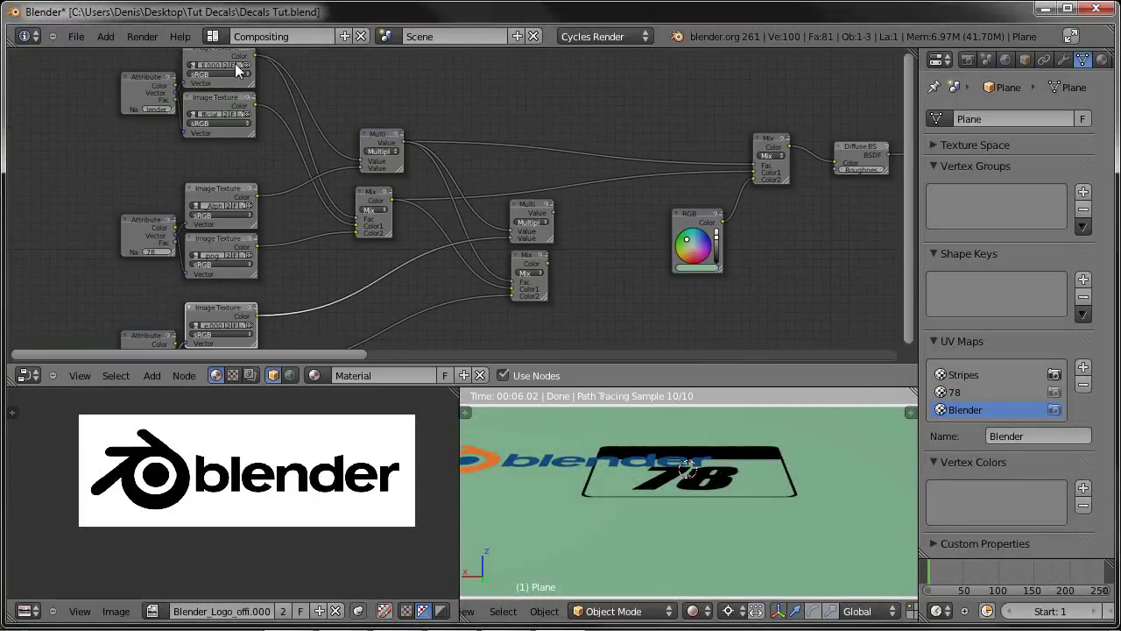
# Step: Connect the new Multiply's Value to the final Mix node's Fac and the new Mix's Color to its Color1
pyautogui.moveTo(606, 246); pyautogui.dragTo(438, 245, button='middle')
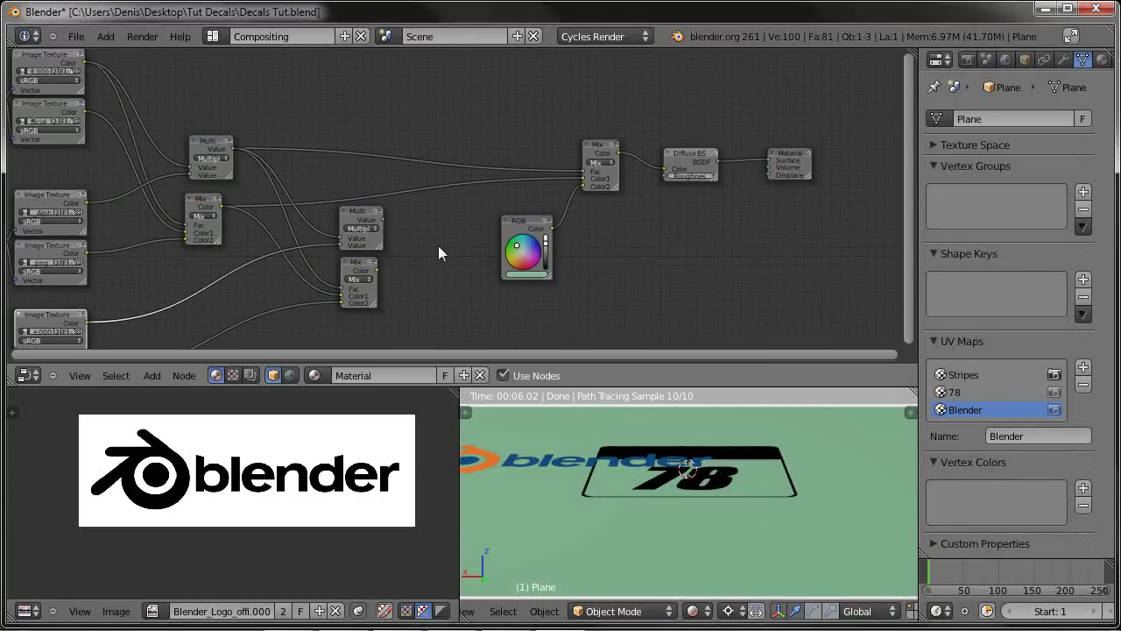
pyautogui.scroll(1, 438, 245)
pyautogui.moveTo(364, 225); pyautogui.dragTo(625, 169)
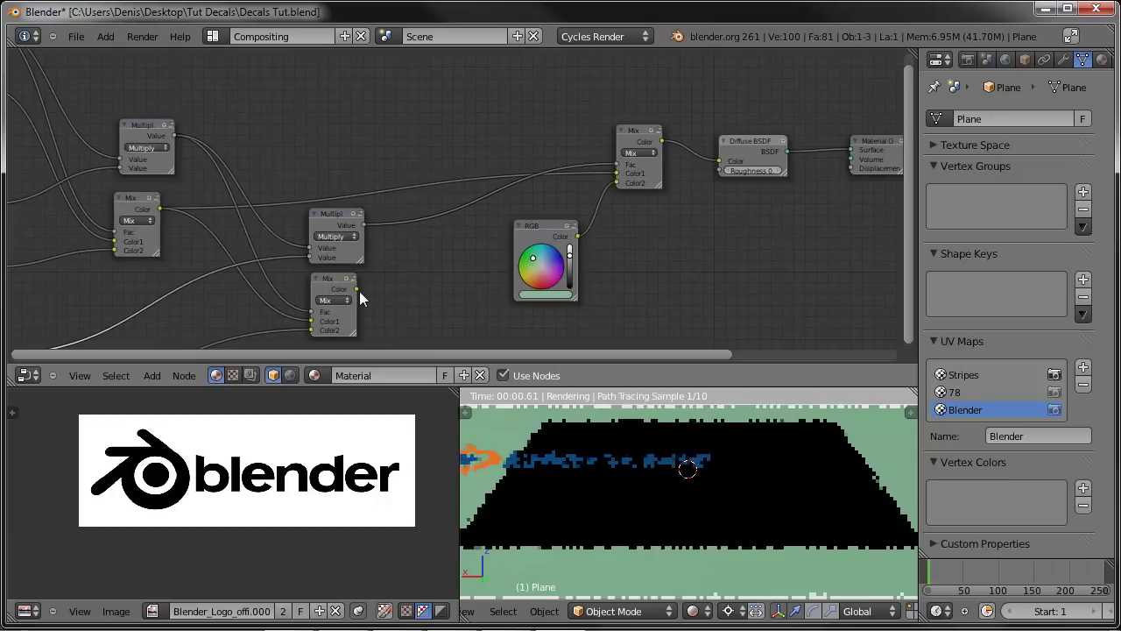
pyautogui.moveTo(359, 286); pyautogui.dragTo(625, 179)
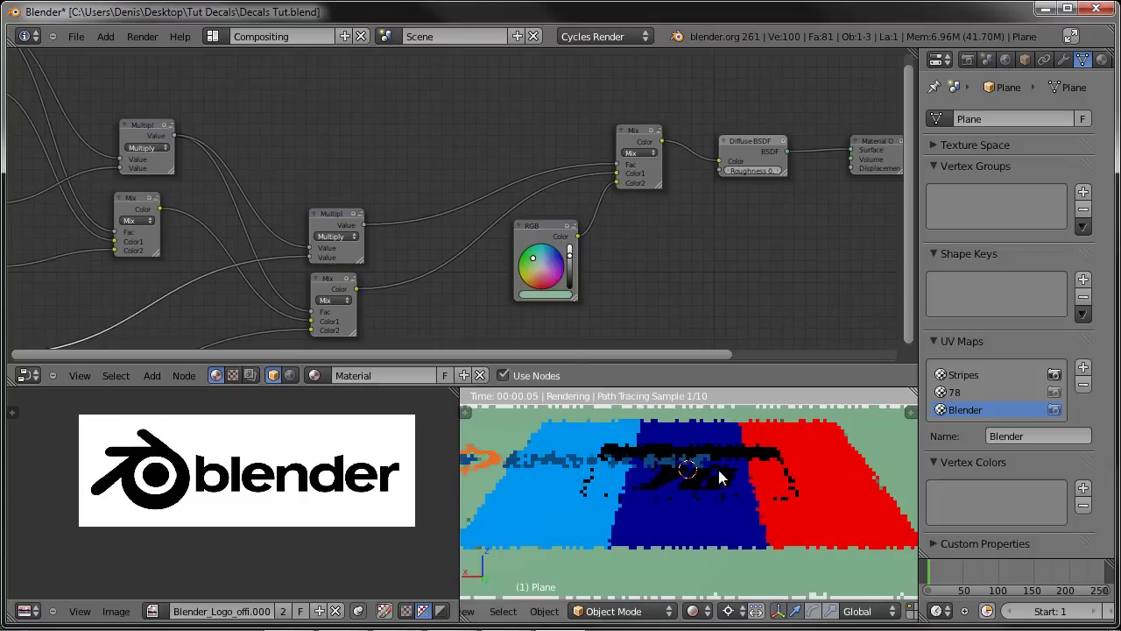
# Step: Examine the rendered plane and how the Blender, 78 and Stripes textures run through the Multiply and Mix nodes
pyautogui.scroll(-3, 677, 534)
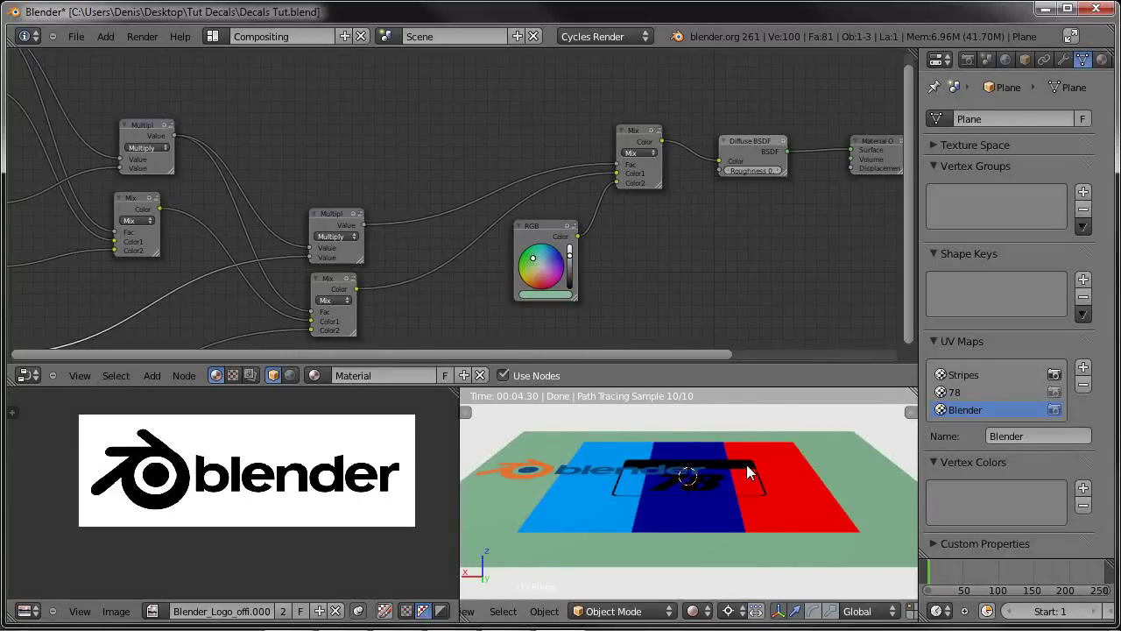
pyautogui.scroll(-3, 611, 233)
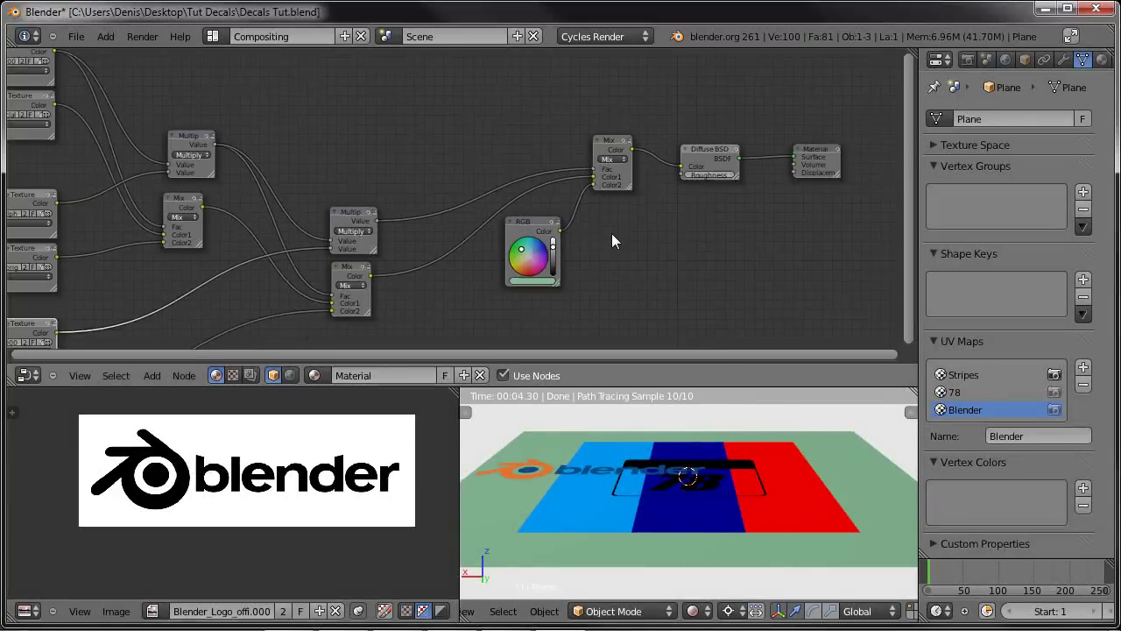
pyautogui.moveTo(466, 290); pyautogui.dragTo(650, 265, button='middle')
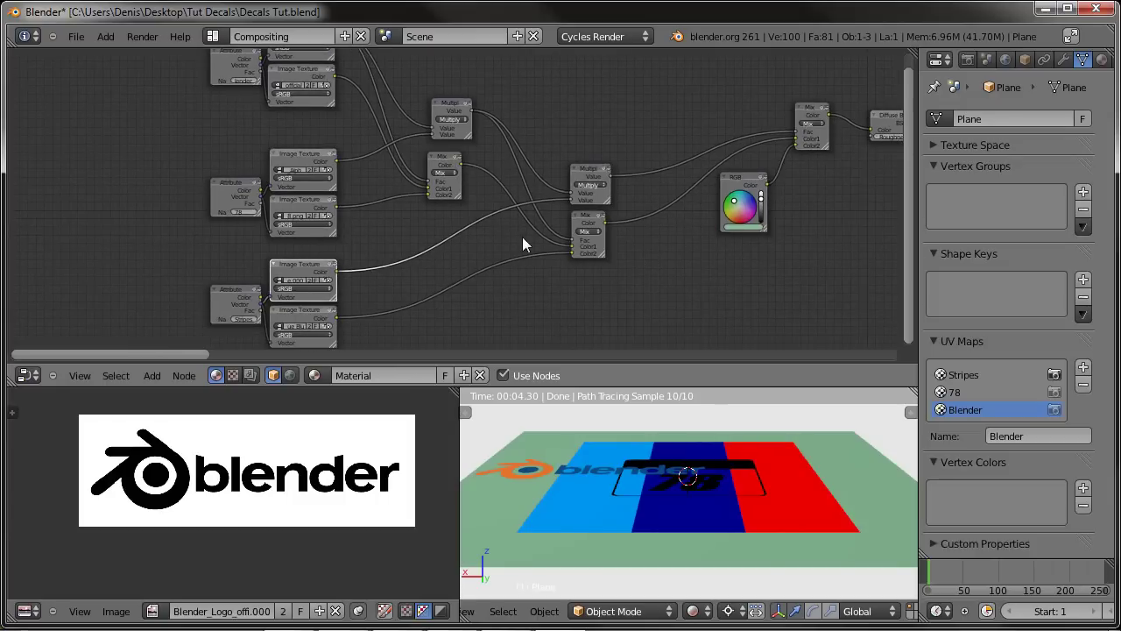
pyautogui.moveTo(671, 258); pyautogui.dragTo(647, 336, button='middle')
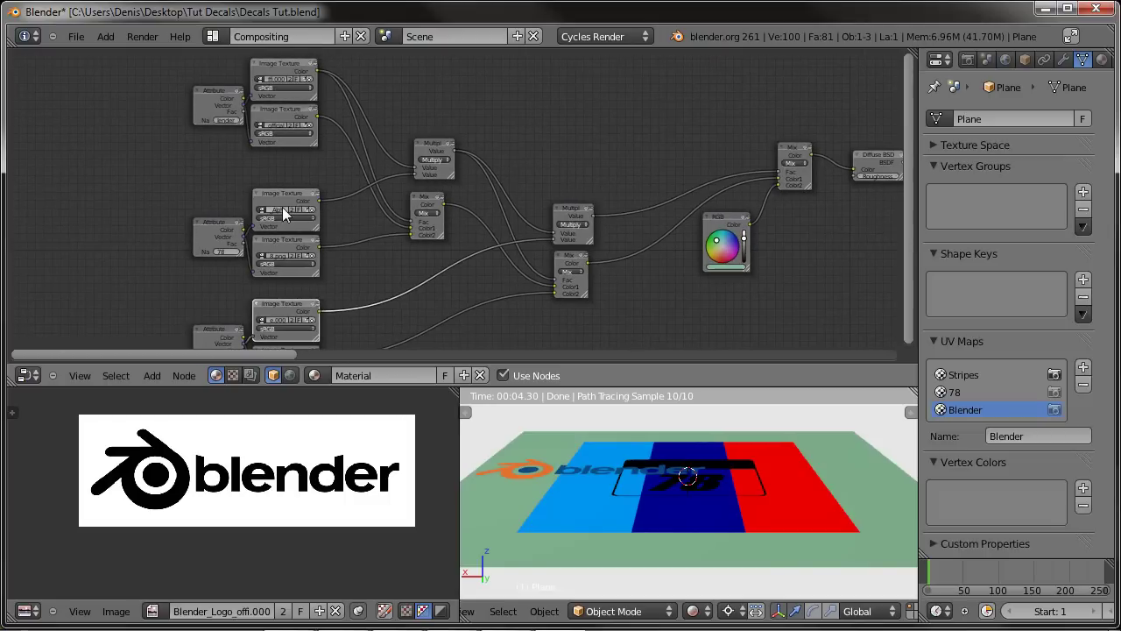
pyautogui.moveTo(676, 270); pyautogui.dragTo(517, 254, button='middle')
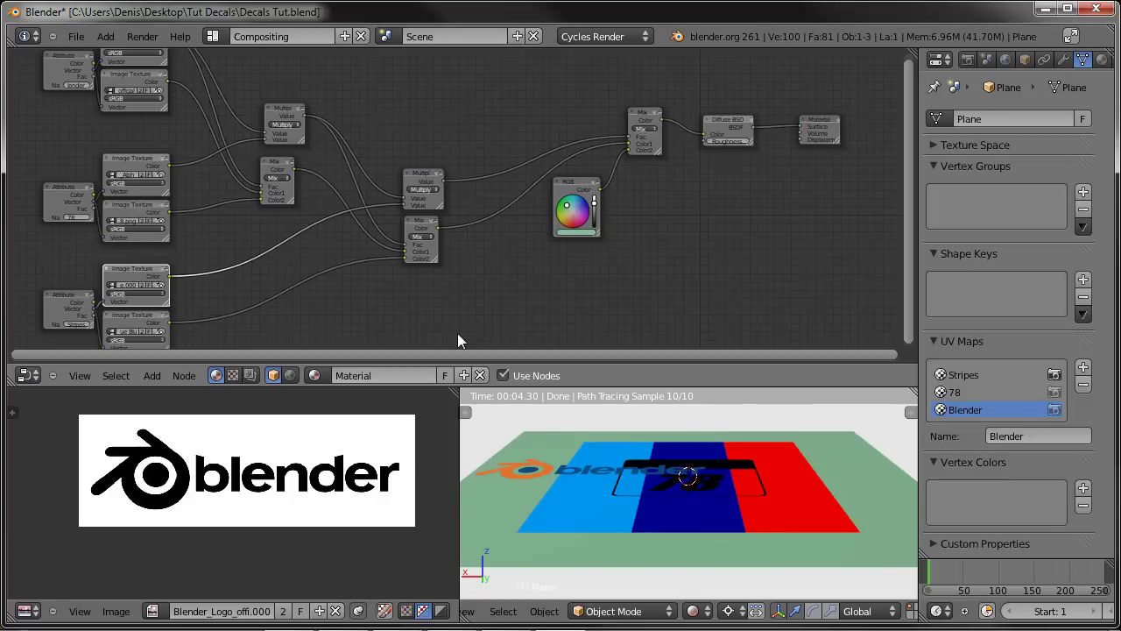
pyautogui.scroll(4, 388, 307)
pyautogui.moveTo(388, 307); pyautogui.dragTo(597, 311, button='middle')
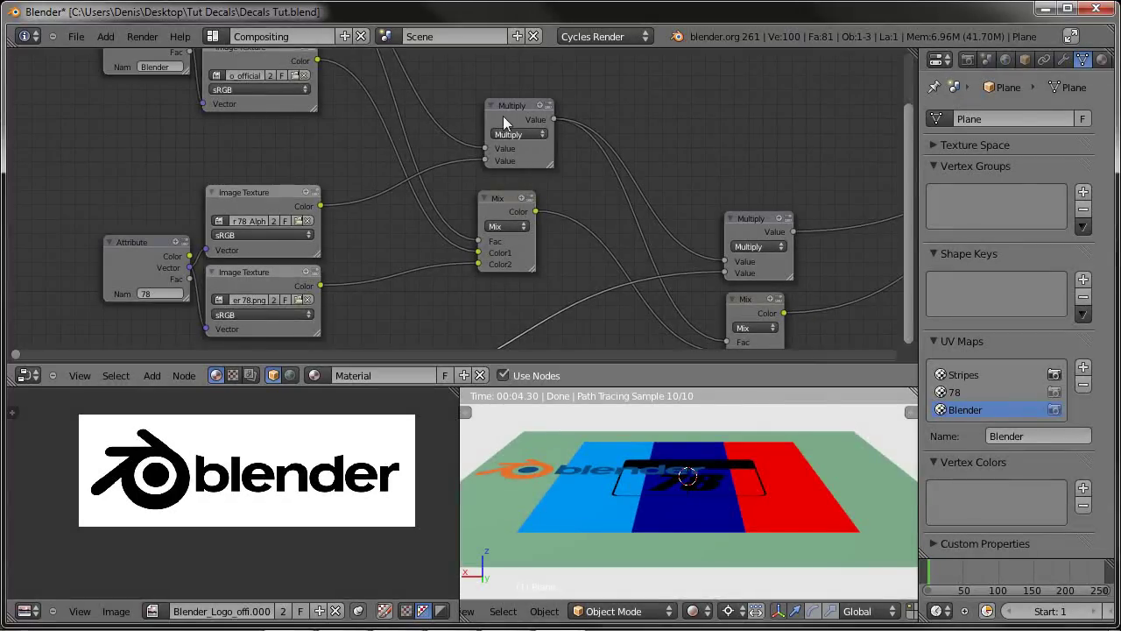
# Step: Nudge the first Multiply node slightly up, away from the Mix node beneath it
pyautogui.moveTo(506, 115)
pyautogui.mouseDown()
pyautogui.moveTo(496, 109)
pyautogui.moveTo(517, 98)
pyautogui.mouseUp()
pyautogui.moveTo(399, 85); pyautogui.dragTo(316, 149, button='middle')
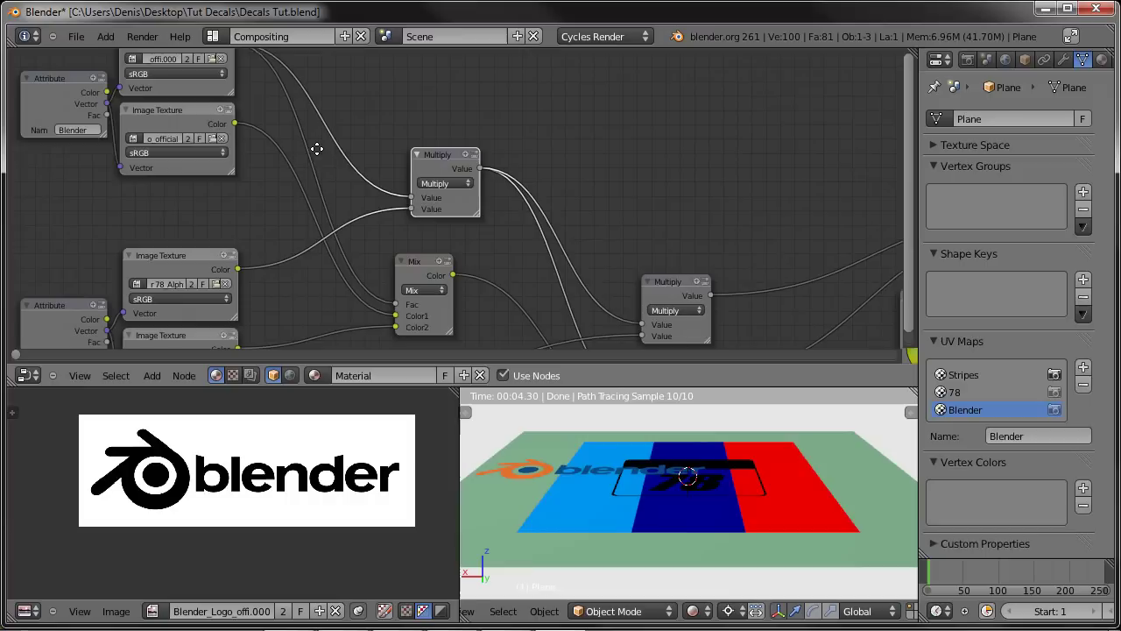
pyautogui.moveTo(636, 251); pyautogui.dragTo(506, 217, button='middle')
pyautogui.scroll(-3, 506, 218)
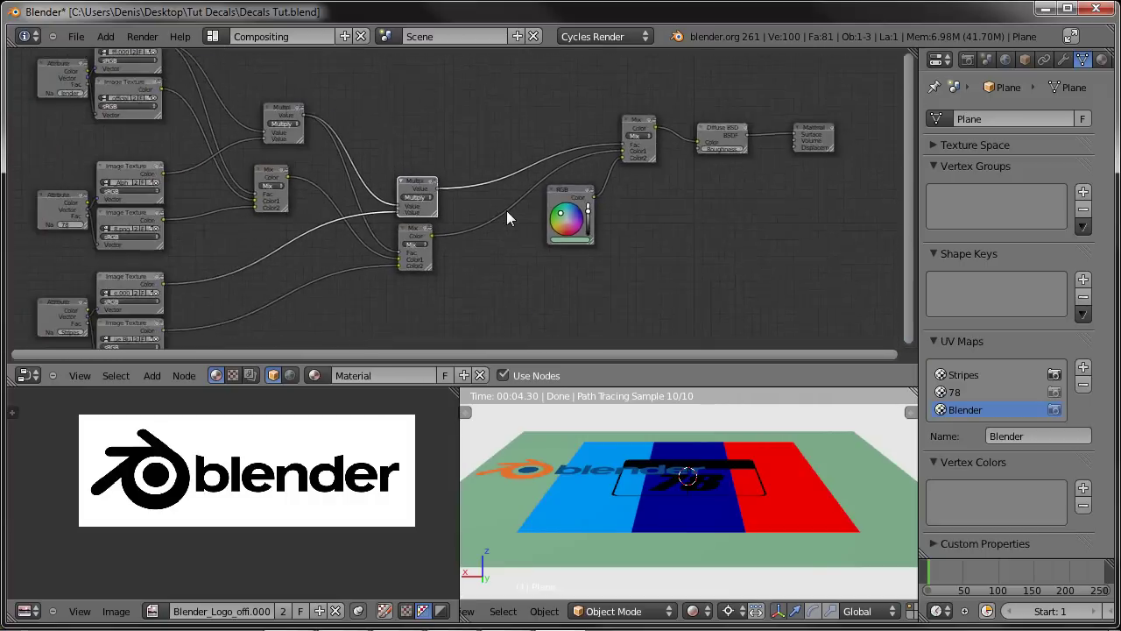
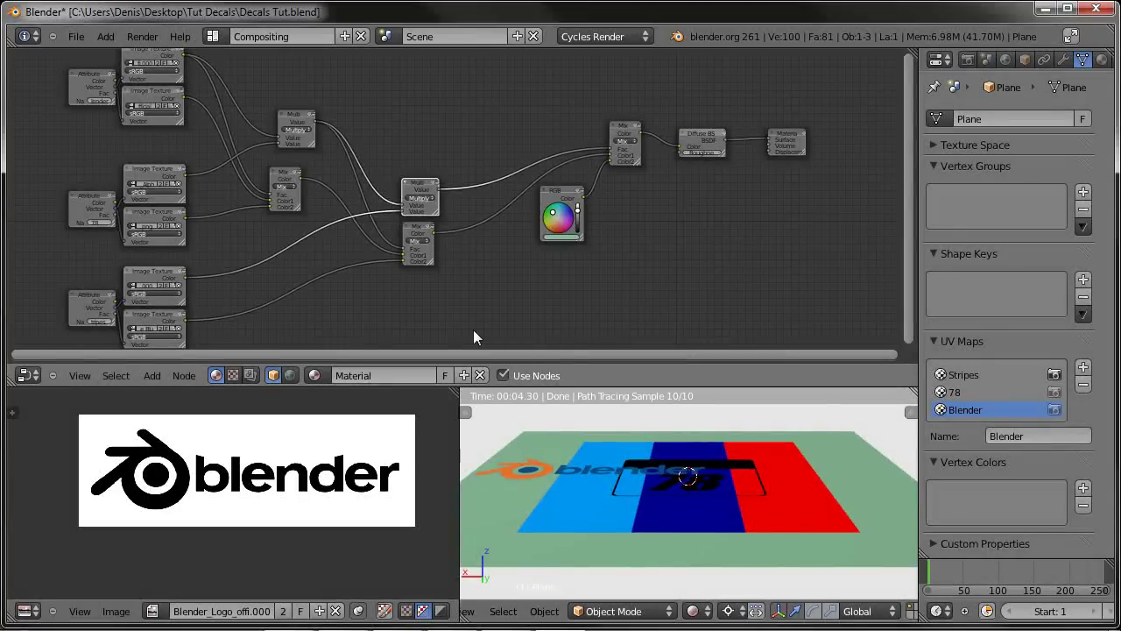
pyautogui.moveTo(406, 114); pyautogui.dragTo(533, 142, button='middle')
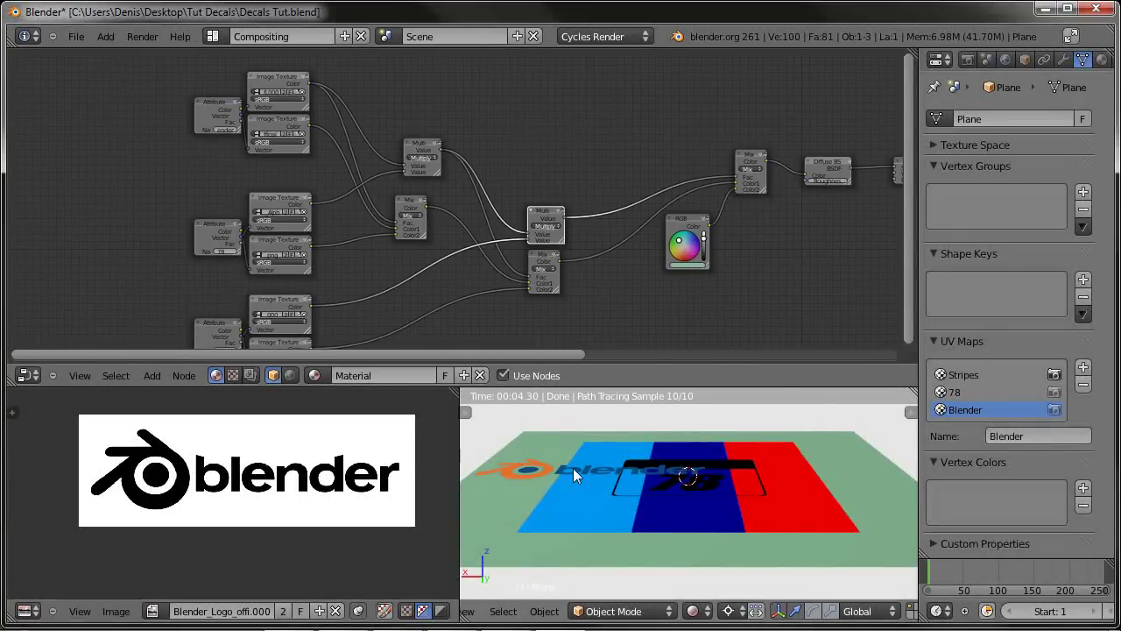
pyautogui.moveTo(745, 285); pyautogui.dragTo(643, 272, button='middle')
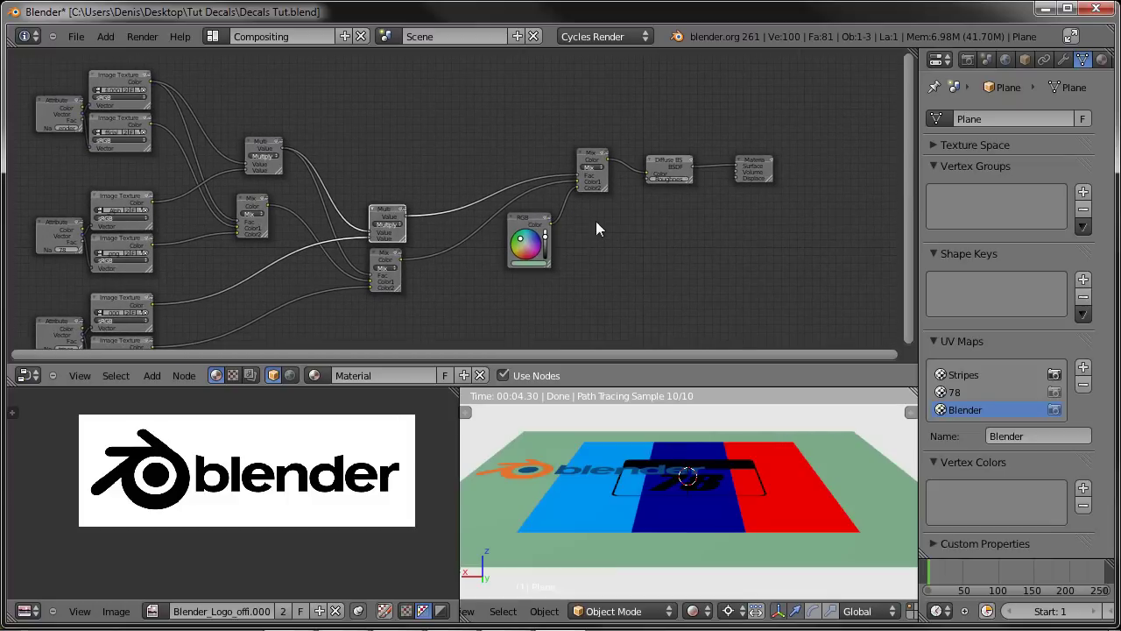
pyautogui.click(541, 236)
pyautogui.click(585, 169)
pyautogui.click(662, 164)
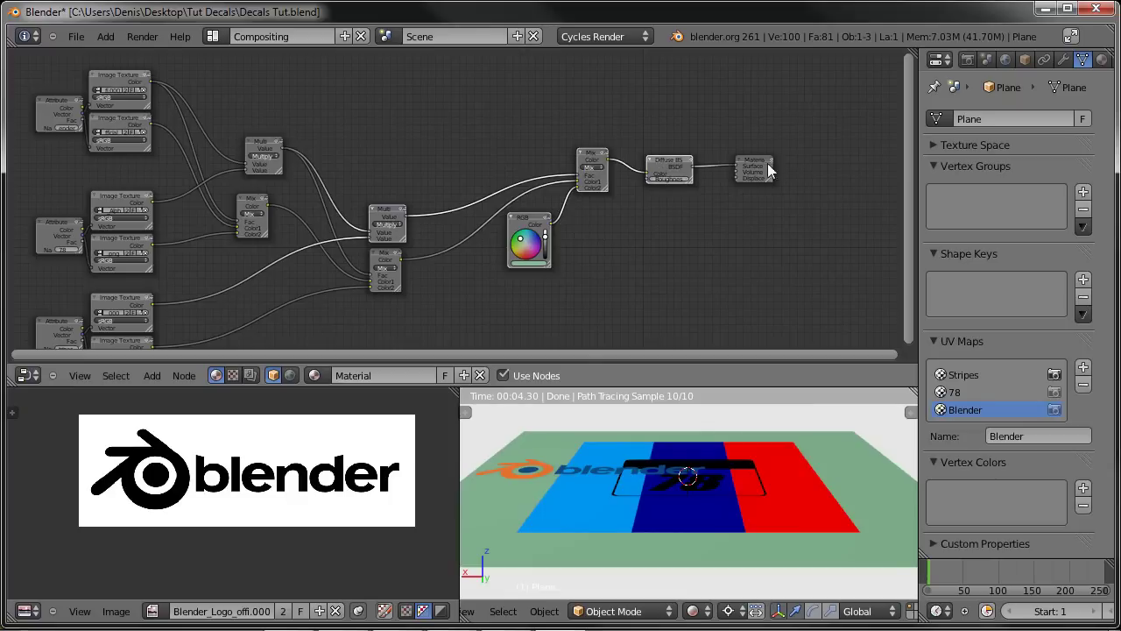
pyautogui.click(762, 166)
pyautogui.press('g')
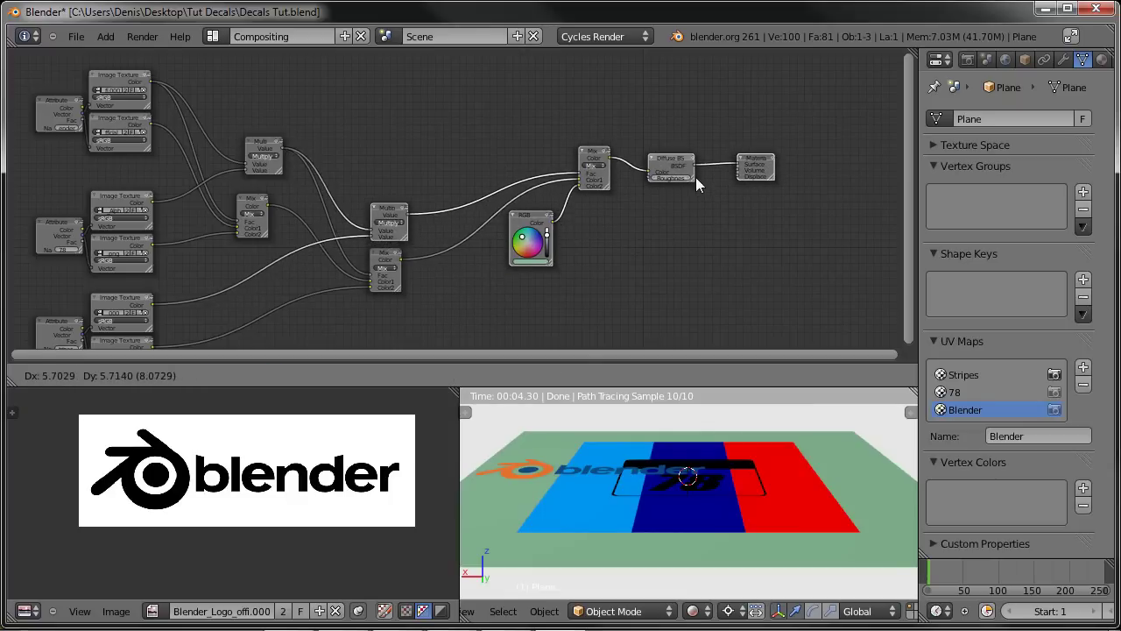
pyautogui.click(657, 186)
pyautogui.click(383, 216)
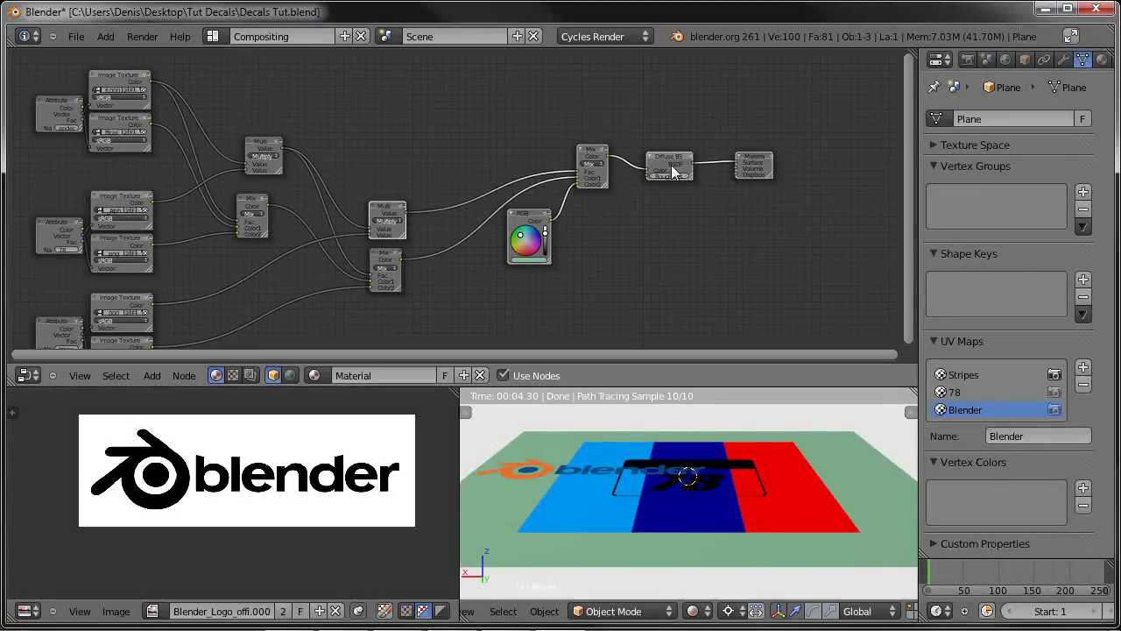
# Step: Move the final Mix, RGB, Diffuse BSDF and Material Output nodes together closer to the second Multiply and Mix pair
pyautogui.click(595, 164)
pyautogui.keyDown('shift'); pyautogui.click(665, 167); pyautogui.keyUp('shift')
pyautogui.keyDown('shift'); pyautogui.click(753, 175); pyautogui.keyUp('shift')
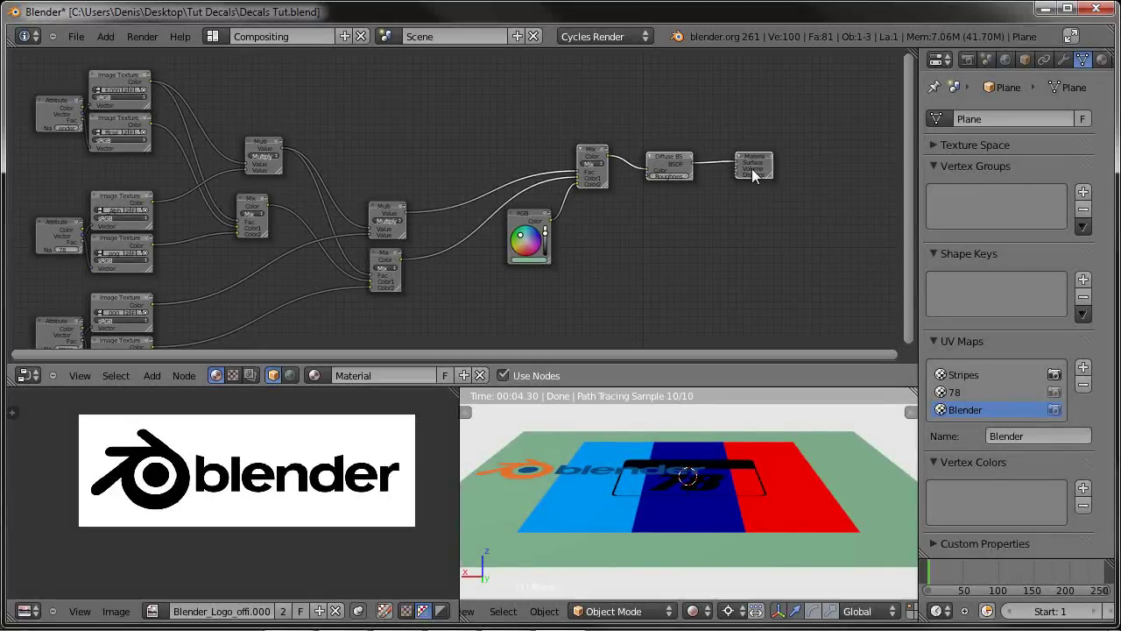
pyautogui.keyDown('shift'); pyautogui.click(530, 220); pyautogui.keyUp('shift')
pyautogui.press('g')
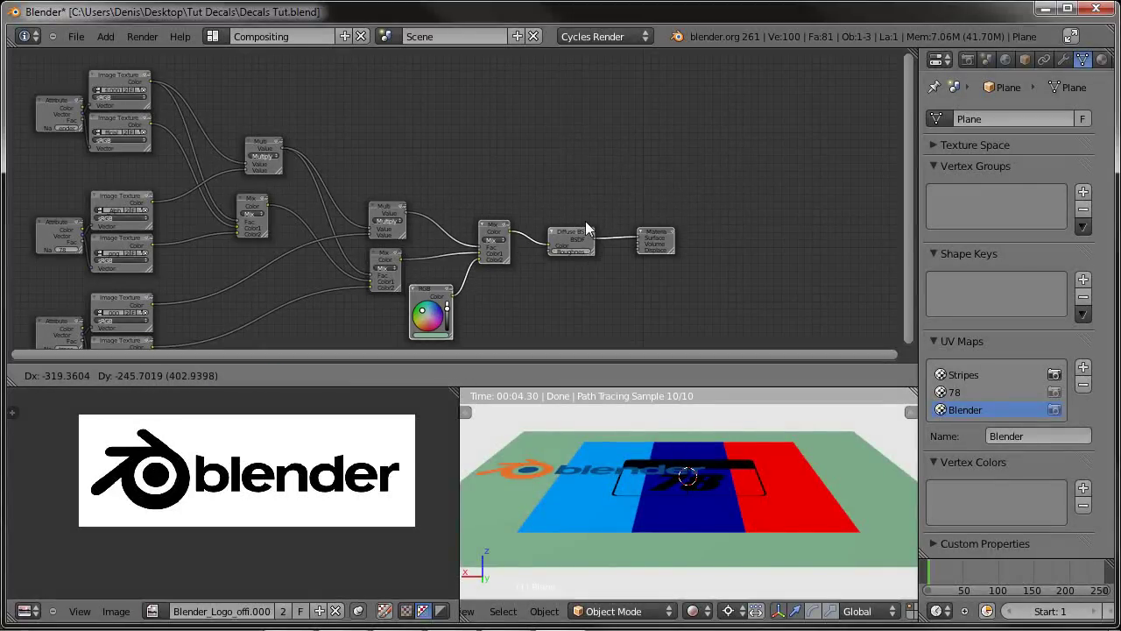
pyautogui.click(585, 227)
# Step: Move the Material Output farther from the Diffuse BSDF and place a new Glossy BSDF node above the chain
pyautogui.moveTo(546, 311); pyautogui.dragTo(560, 280, button='middle')
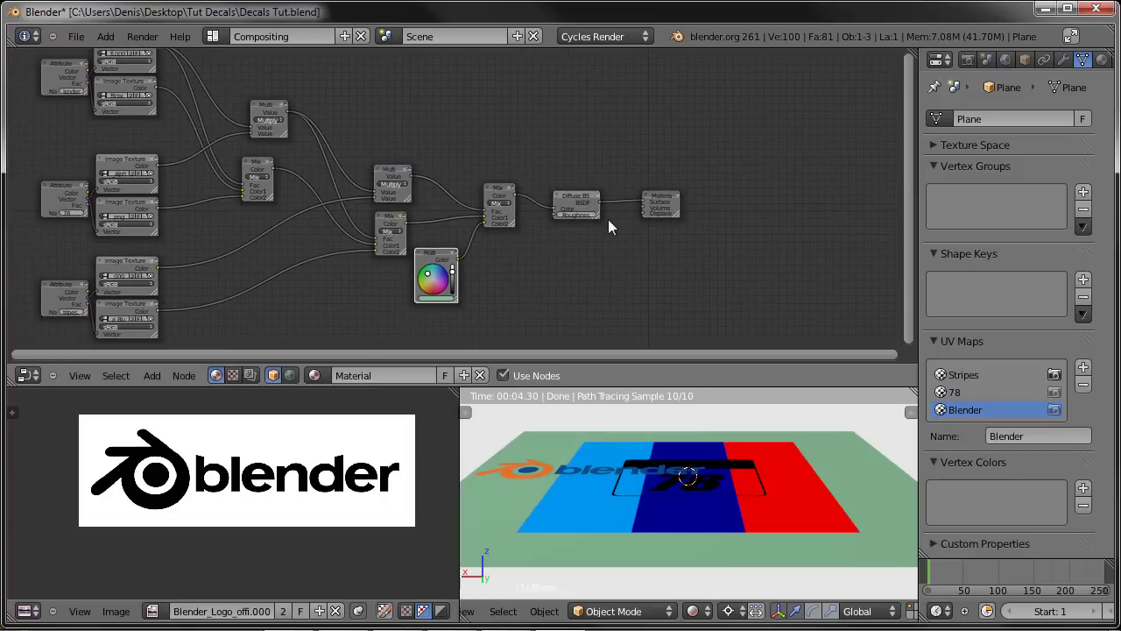
pyautogui.moveTo(675, 207); pyautogui.dragTo(847, 198)
pyautogui.hotkey('shift', 'a')
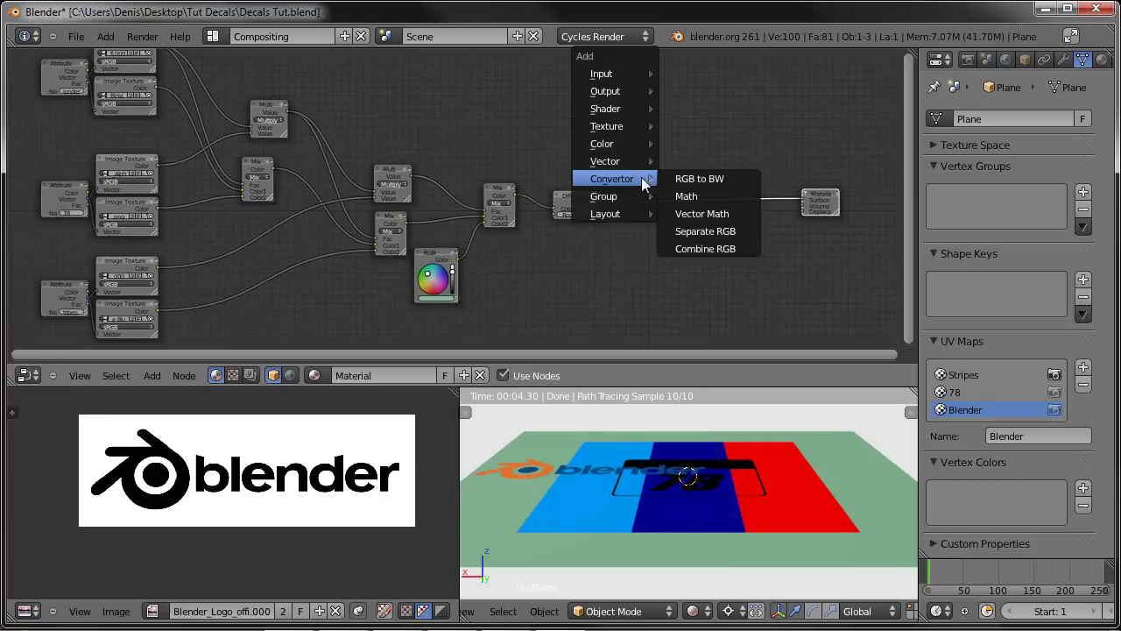
pyautogui.moveTo(634, 145)
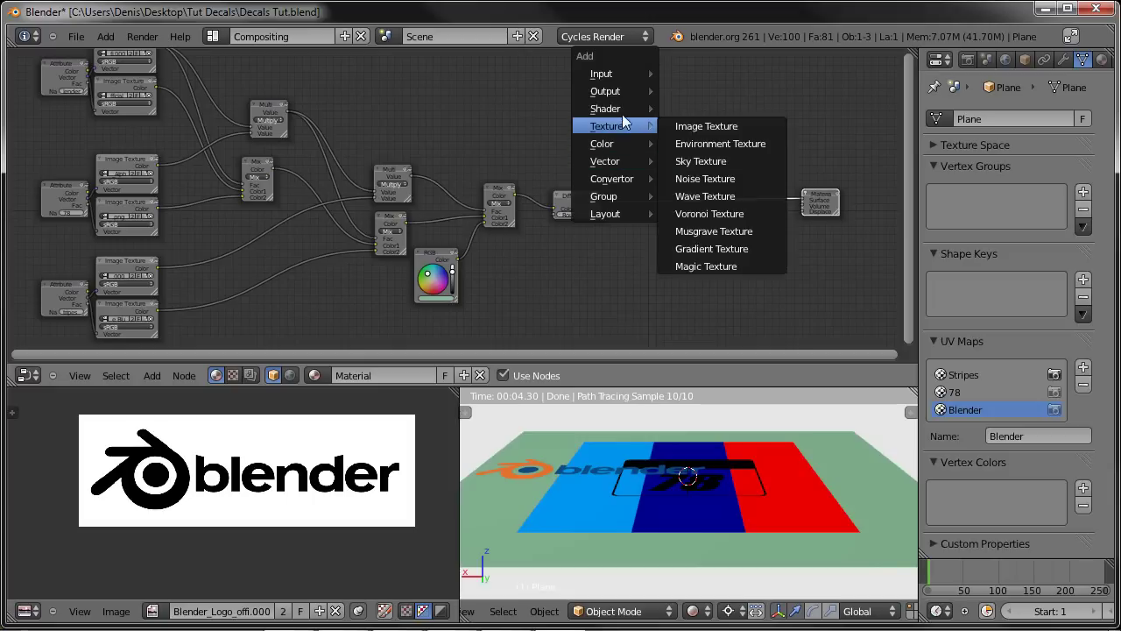
pyautogui.moveTo(625, 108)
pyautogui.click(734, 143)
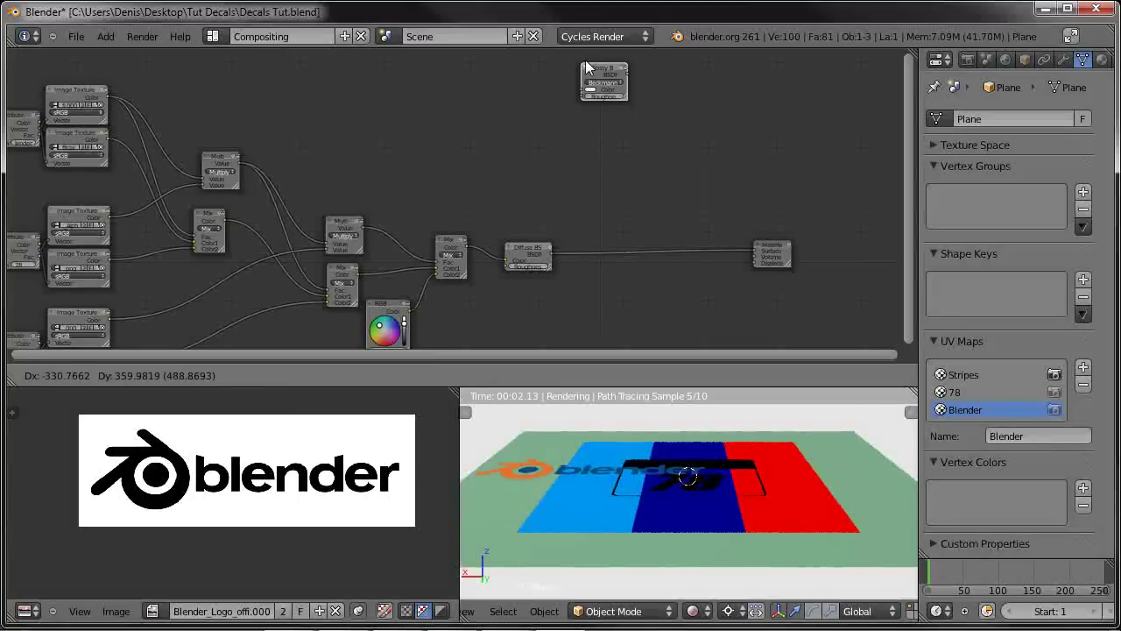
pyautogui.click(590, 75)
# Step: Duplicate the Diffuse BSDF node and place the copy directly beneath the Glossy BSDF
pyautogui.moveTo(576, 138); pyautogui.dragTo(556, 190, button='middle')
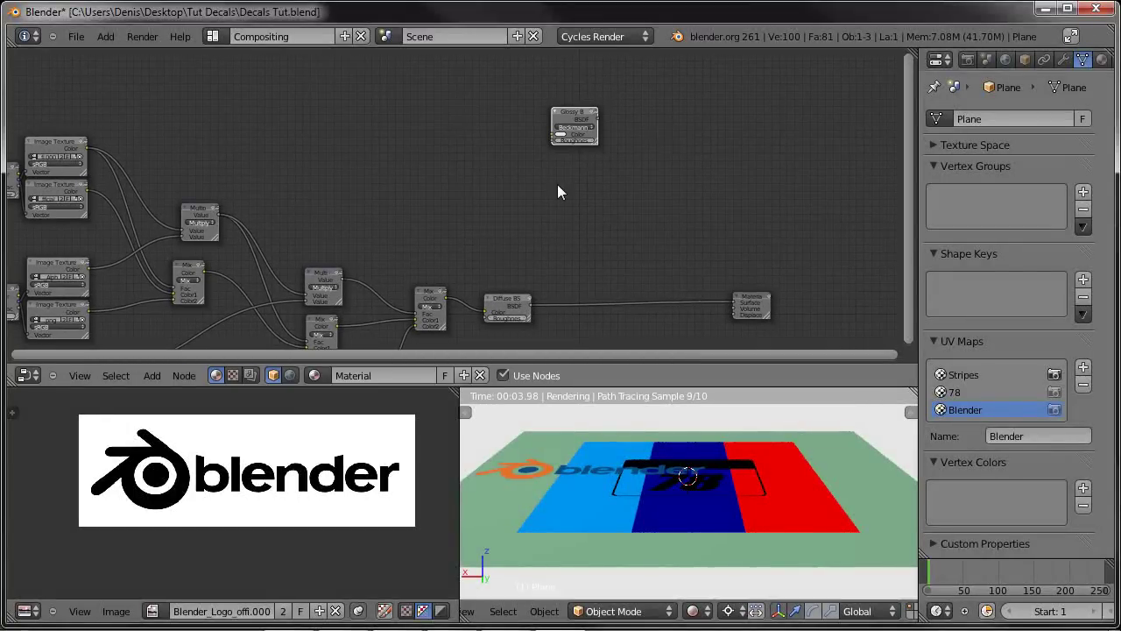
pyautogui.rightClick(504, 304)
pyautogui.hotkey('shift', 'd')
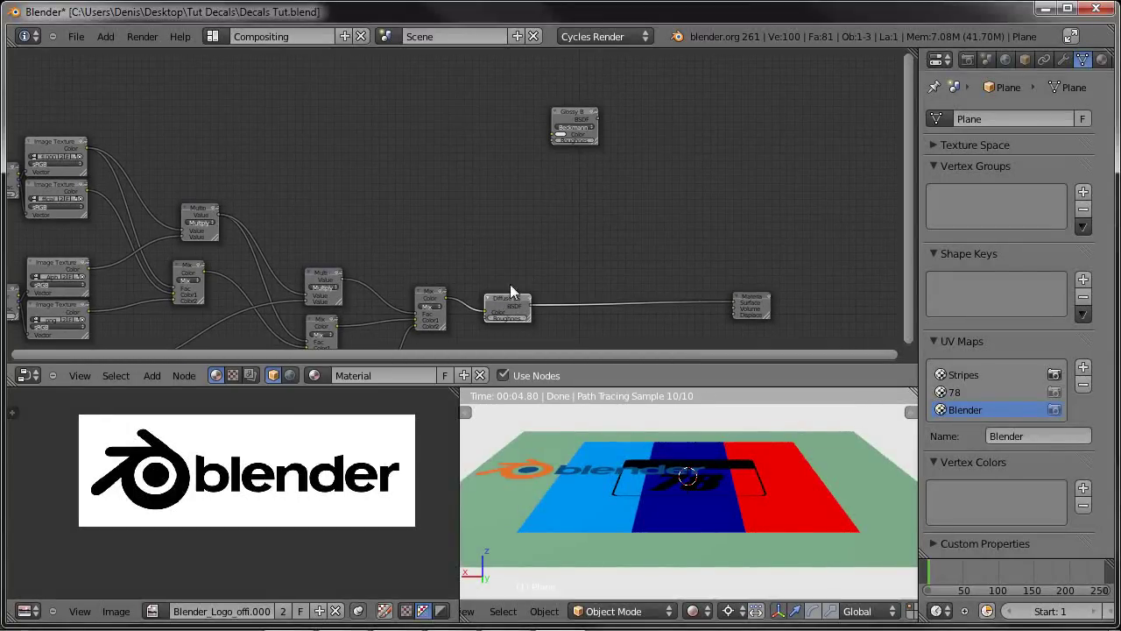
pyautogui.click(574, 166)
# Step: Add a Mix Shader node beside the Glossy BSDF and the duplicated Diffuse BSDF
pyautogui.moveTo(653, 143); pyautogui.dragTo(620, 140, button='middle')
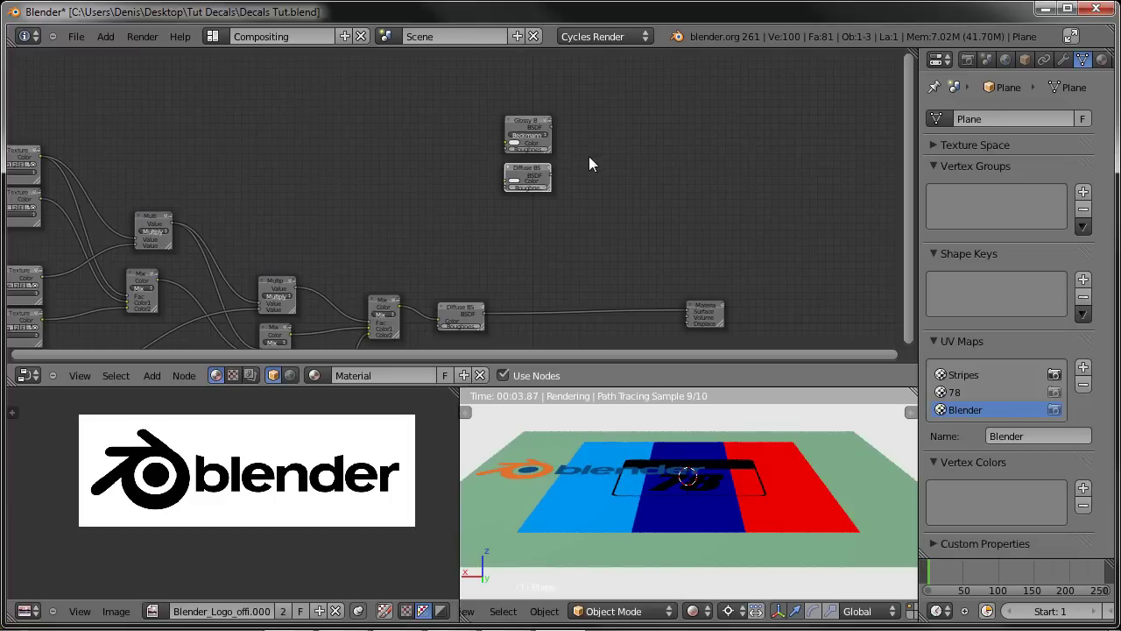
pyautogui.hotkey('shift', 'a')
pyautogui.moveTo(588, 162)
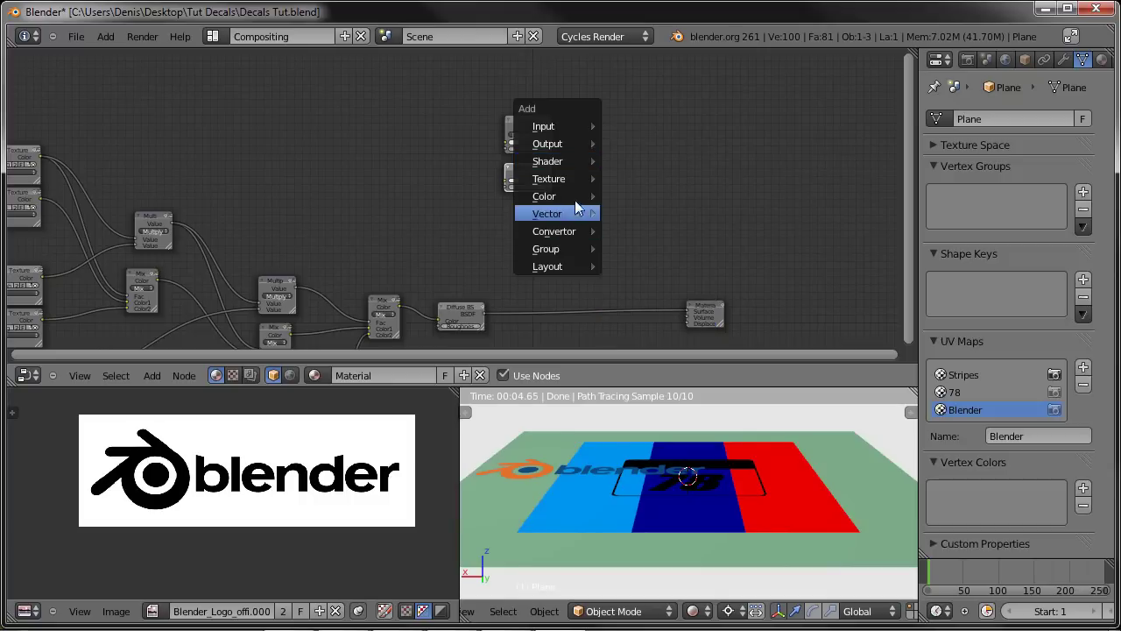
pyautogui.moveTo(595, 196)
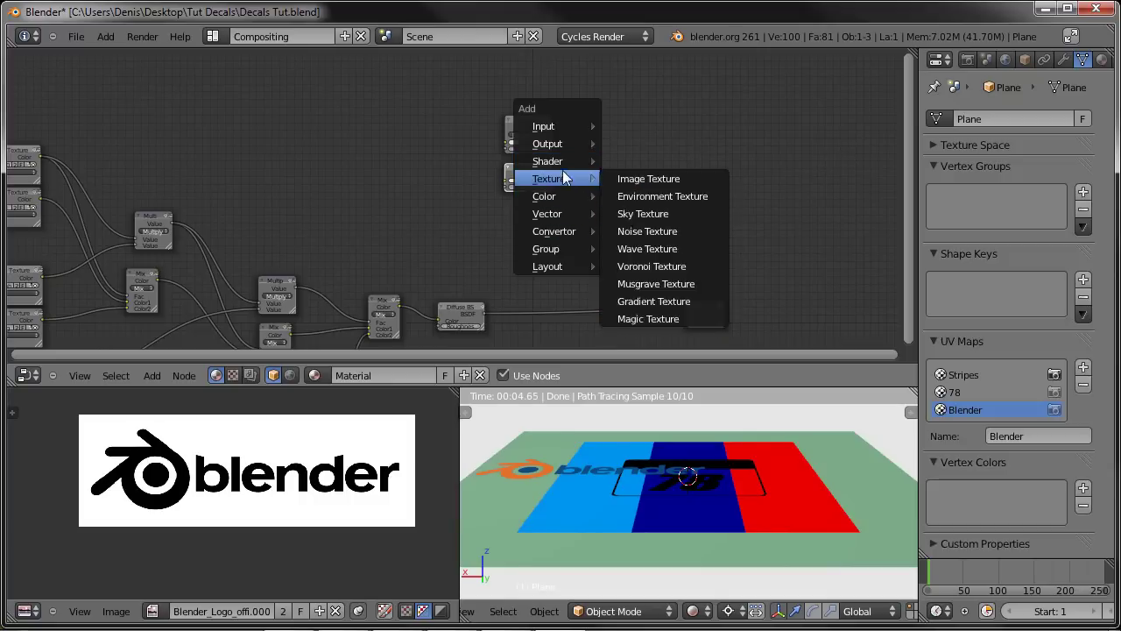
pyautogui.moveTo(550, 163)
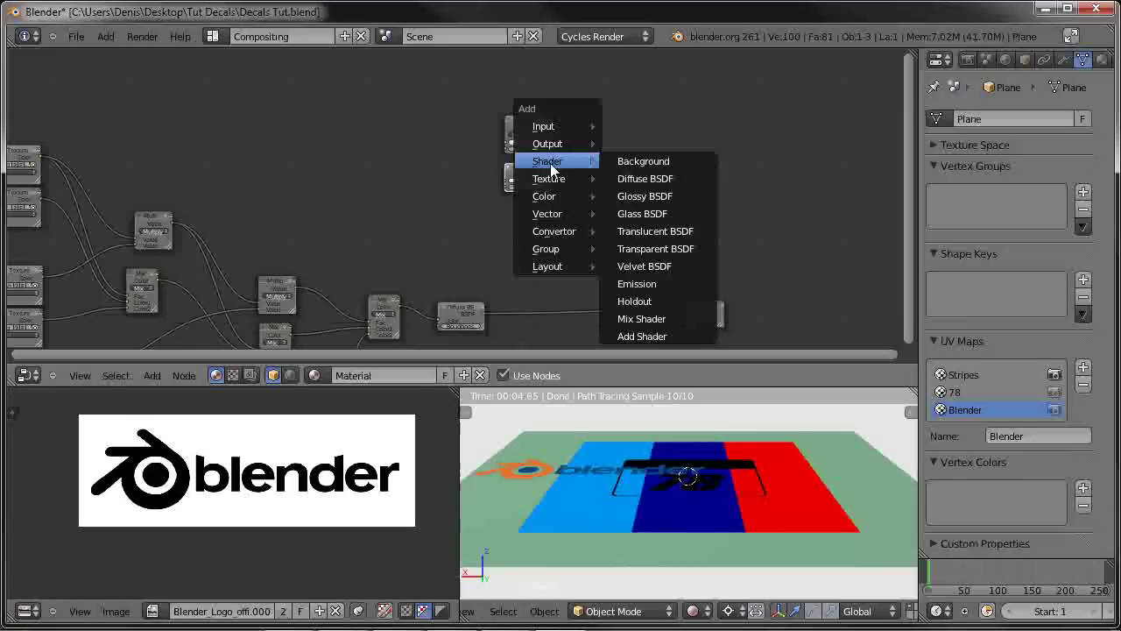
pyautogui.click(671, 319)
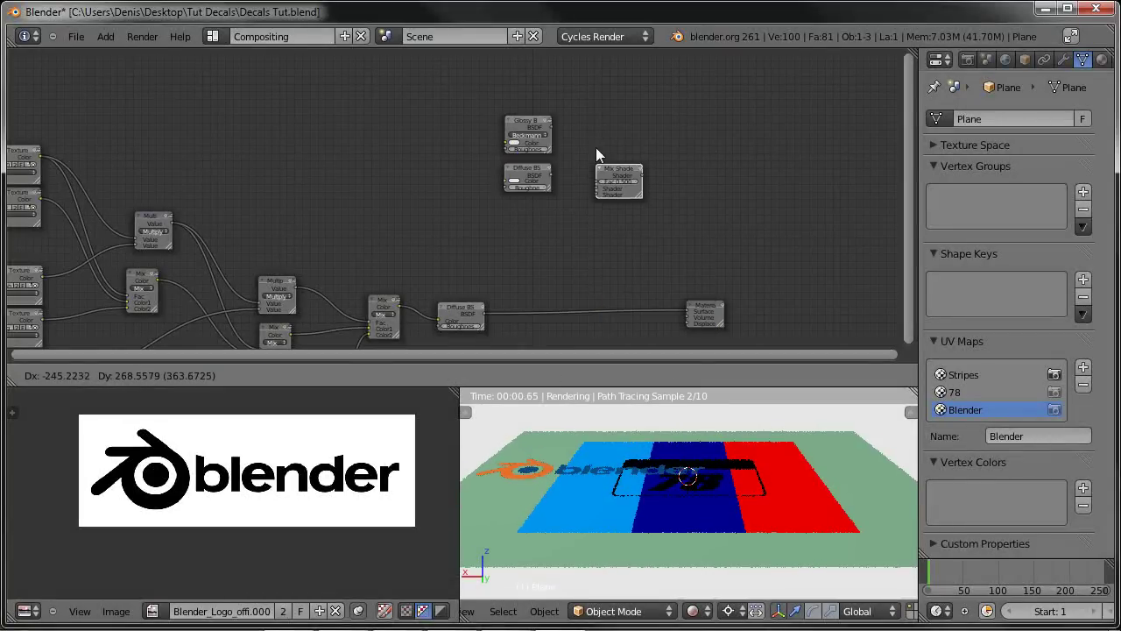
pyautogui.click(583, 179)
# Step: Connect the Glossy BSDF to the Mix Shader's first Shader input and the duplicated Diffuse BSDF to its second
pyautogui.scroll(1, 587, 179)
pyautogui.scroll(2, 681, 208)
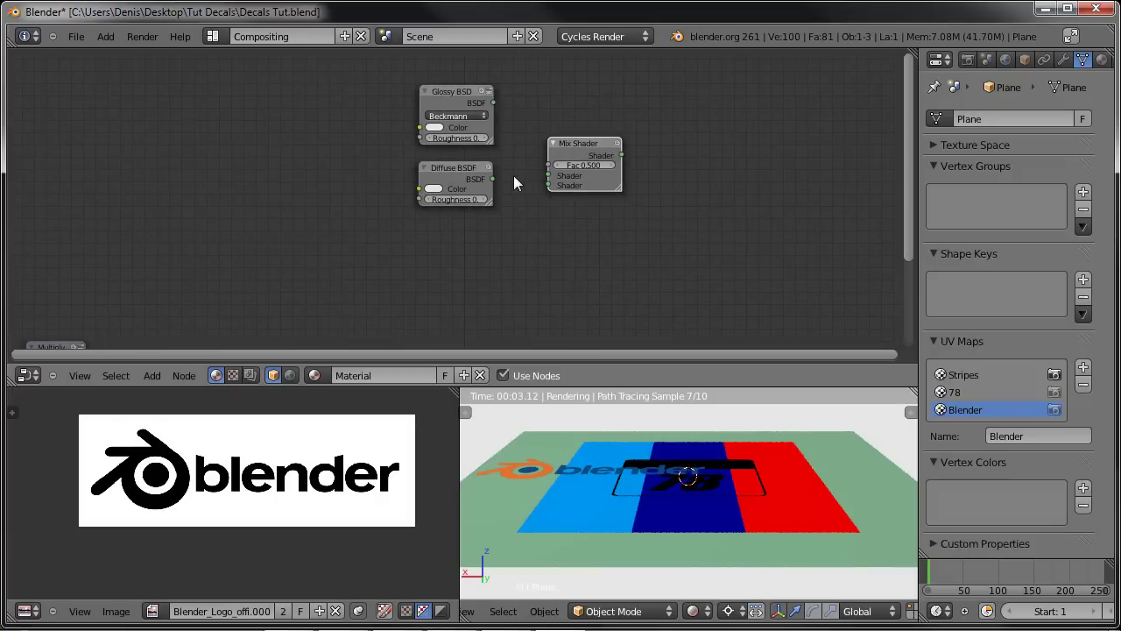
pyautogui.moveTo(496, 181); pyautogui.dragTo(549, 184)
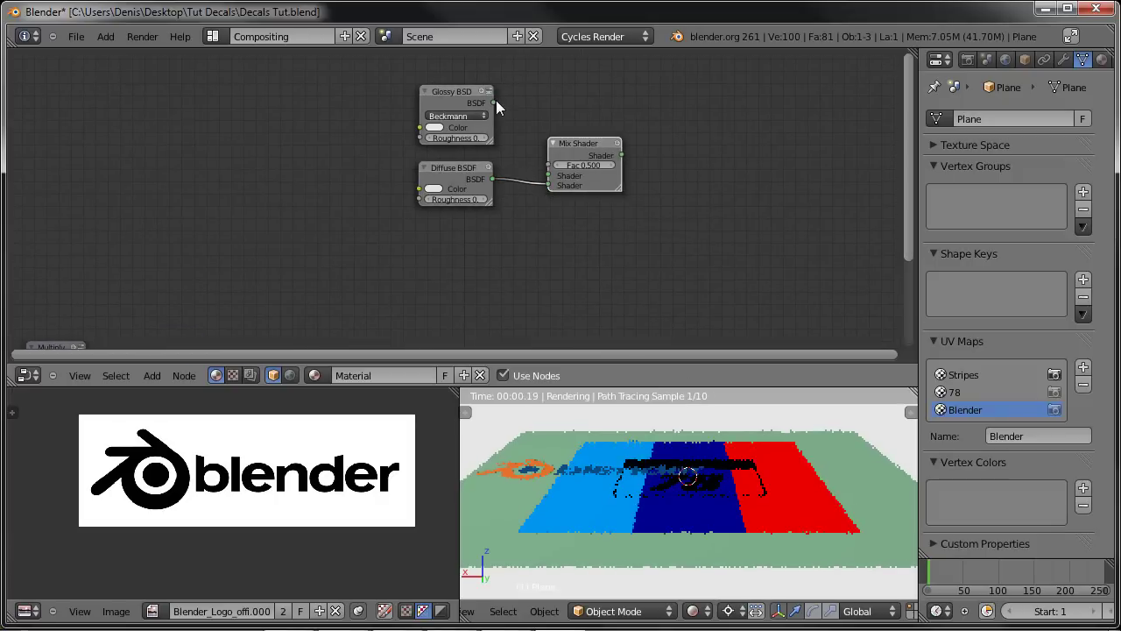
pyautogui.moveTo(494, 102); pyautogui.dragTo(548, 176)
# Step: Move the Mix Shader up and slightly closer to the Glossy and Diffuse BSDF nodes
pyautogui.moveTo(548, 176); pyautogui.dragTo(507, 193, button='middle')
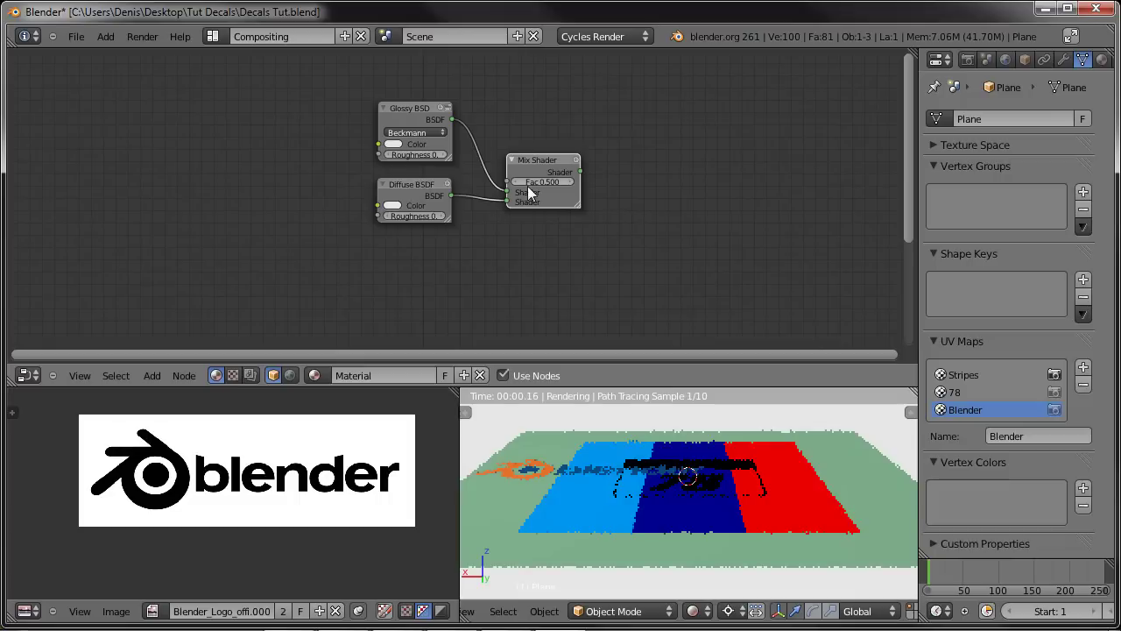
pyautogui.click(538, 180)
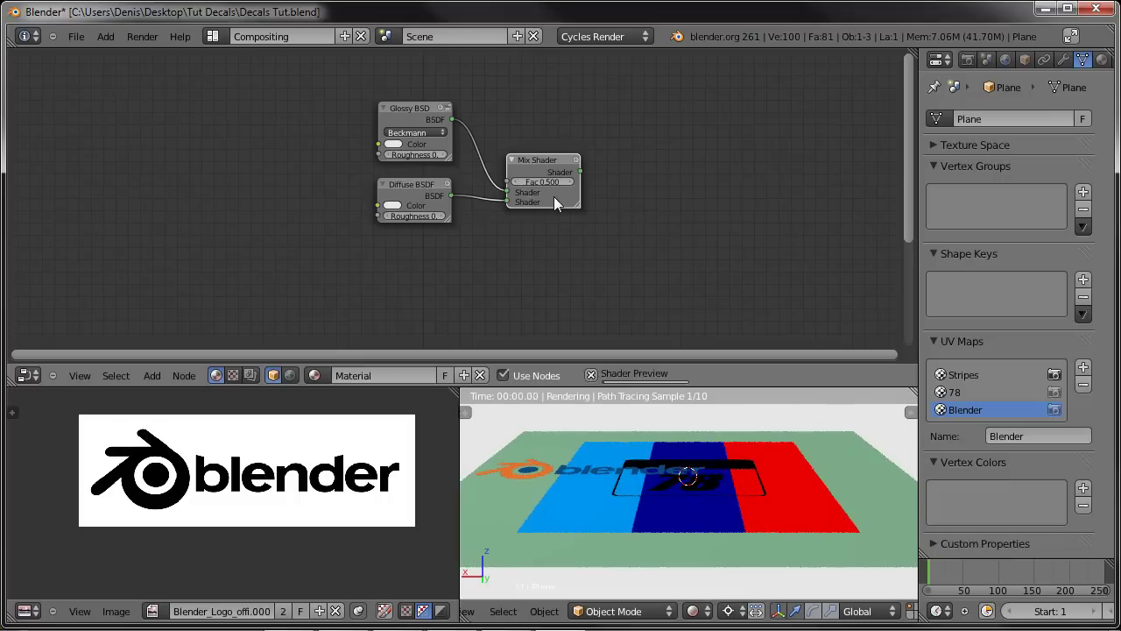
pyautogui.moveTo(524, 163); pyautogui.dragTo(515, 125)
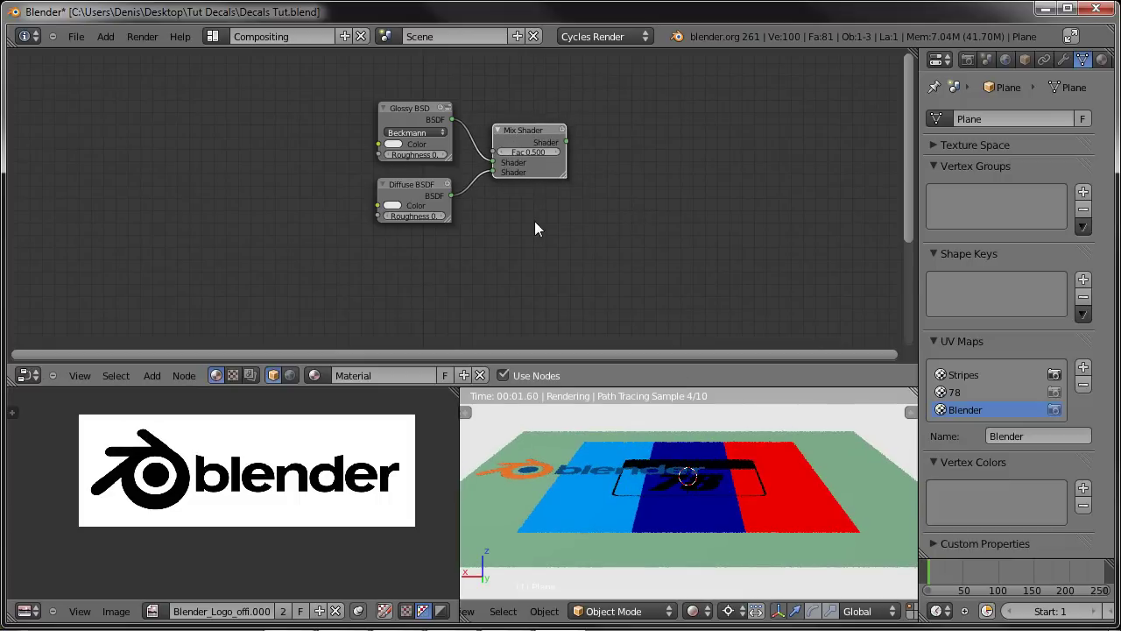
pyautogui.scroll(-6, 536, 226)
pyautogui.moveTo(457, 177); pyautogui.dragTo(371, 99, button='middle')
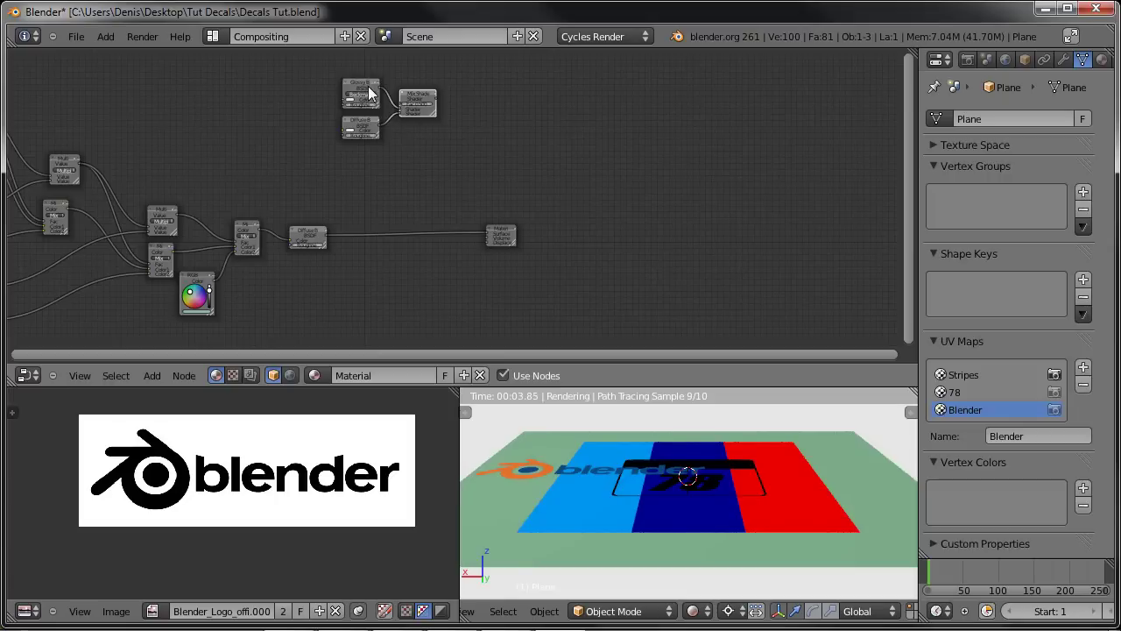
pyautogui.click(369, 94)
pyautogui.keyDown('shift'); pyautogui.click(371, 127); pyautogui.keyUp('shift')
pyautogui.press('g')
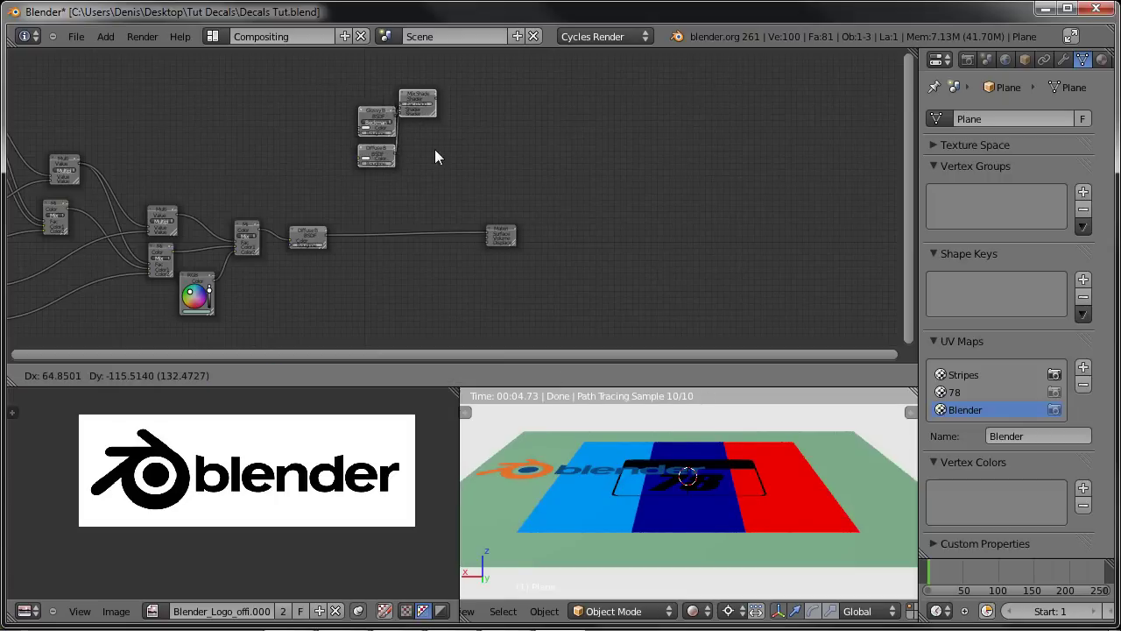
pyautogui.click(421, 101)
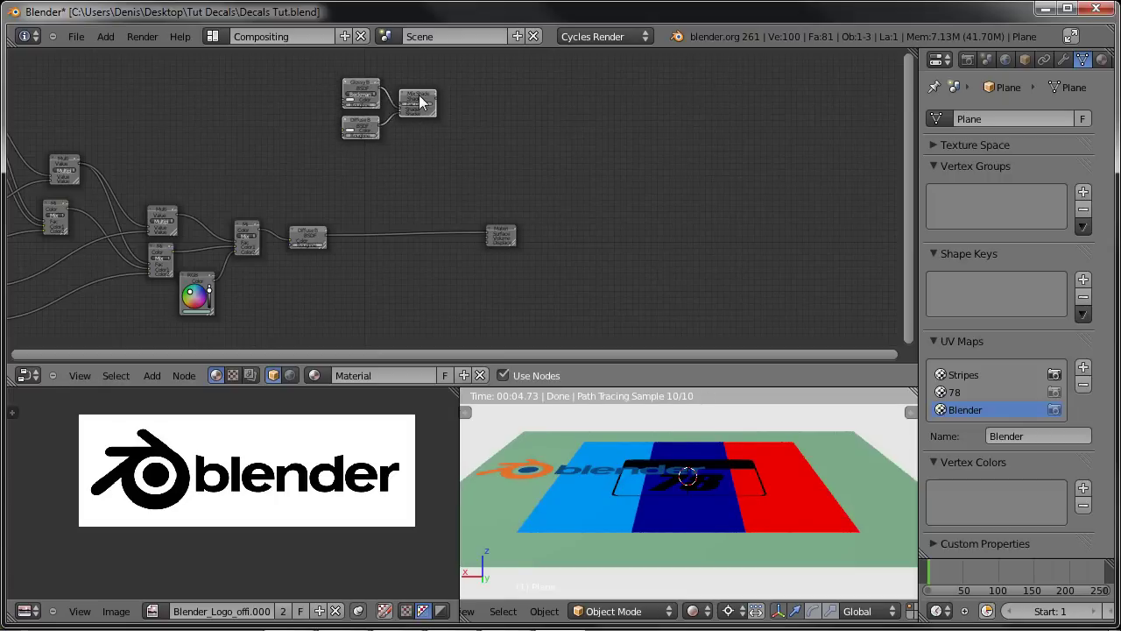
# Step: Move the Glossy BSDF, duplicated Diffuse BSDF and Mix Shader together down toward the main node chain
pyautogui.click(368, 87)
pyautogui.click(367, 124)
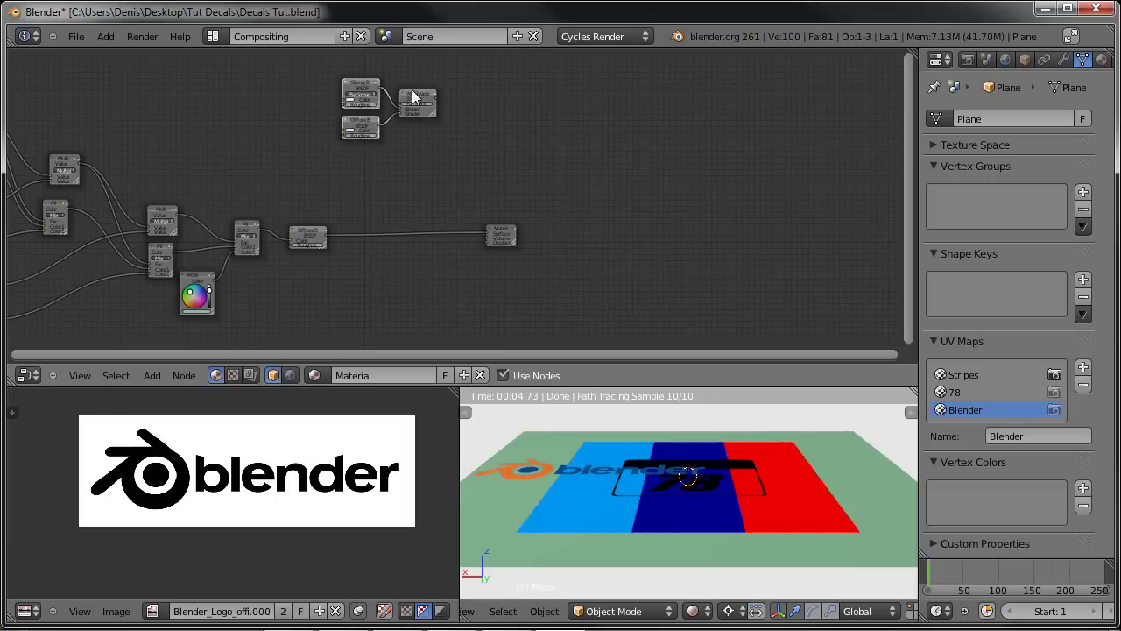
pyautogui.keyDown('shift'); pyautogui.click(414, 96); pyautogui.keyUp('shift')
pyautogui.press('g')
pyautogui.click(419, 175)
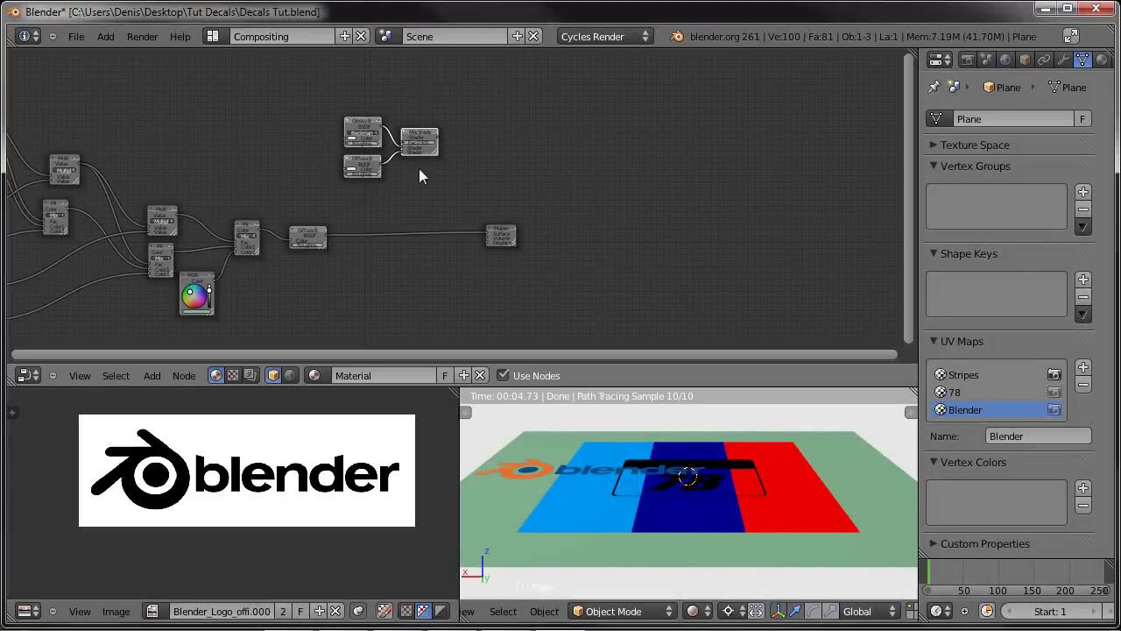
# Step: Connect the Mix Shader to the Material Output's Surface input in place of the original Diffuse BSDF
pyautogui.scroll(2, 418, 175)
pyautogui.moveTo(426, 218); pyautogui.dragTo(531, 190, button='middle')
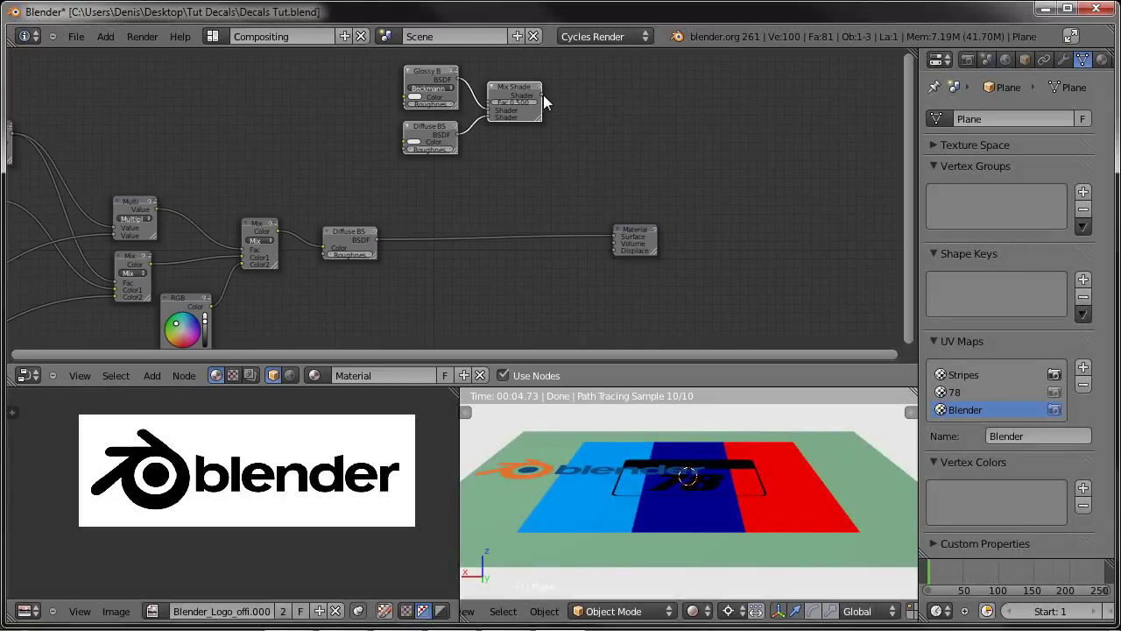
pyautogui.moveTo(544, 94); pyautogui.dragTo(615, 238)
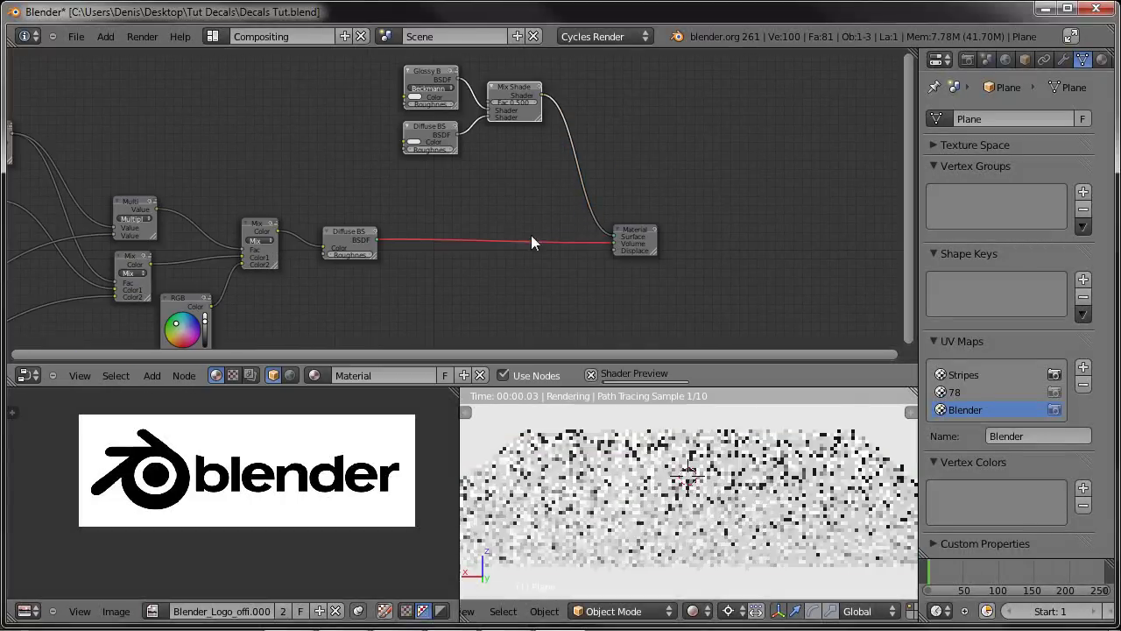
pyautogui.scroll(-2, 203, 226)
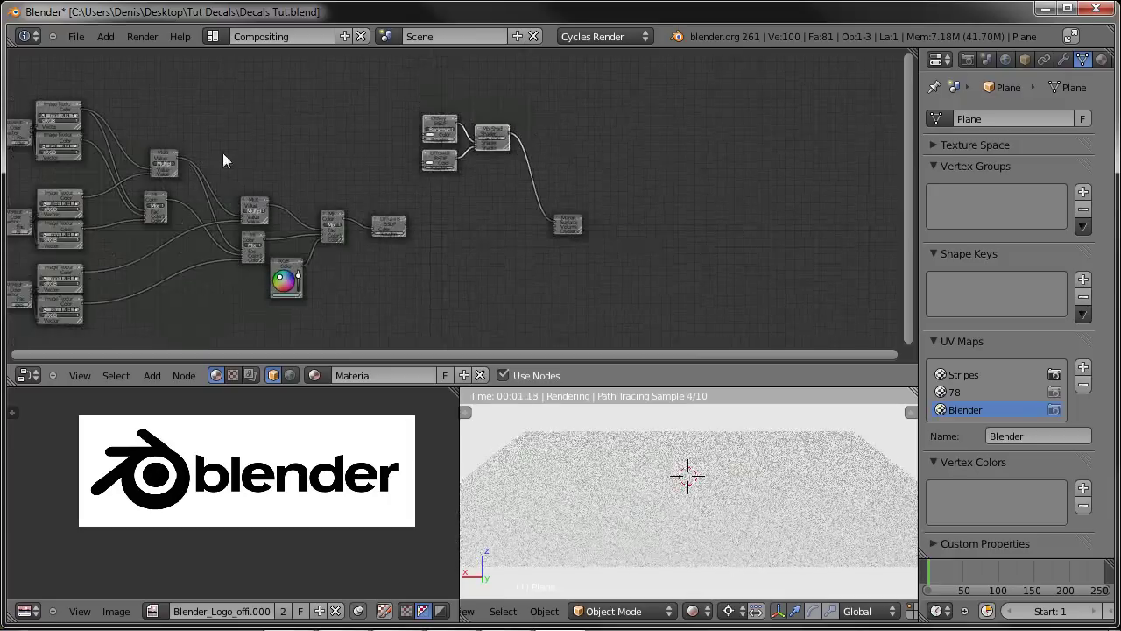
pyautogui.scroll(2, 496, 218)
pyautogui.moveTo(496, 220); pyautogui.dragTo(361, 219, button='middle')
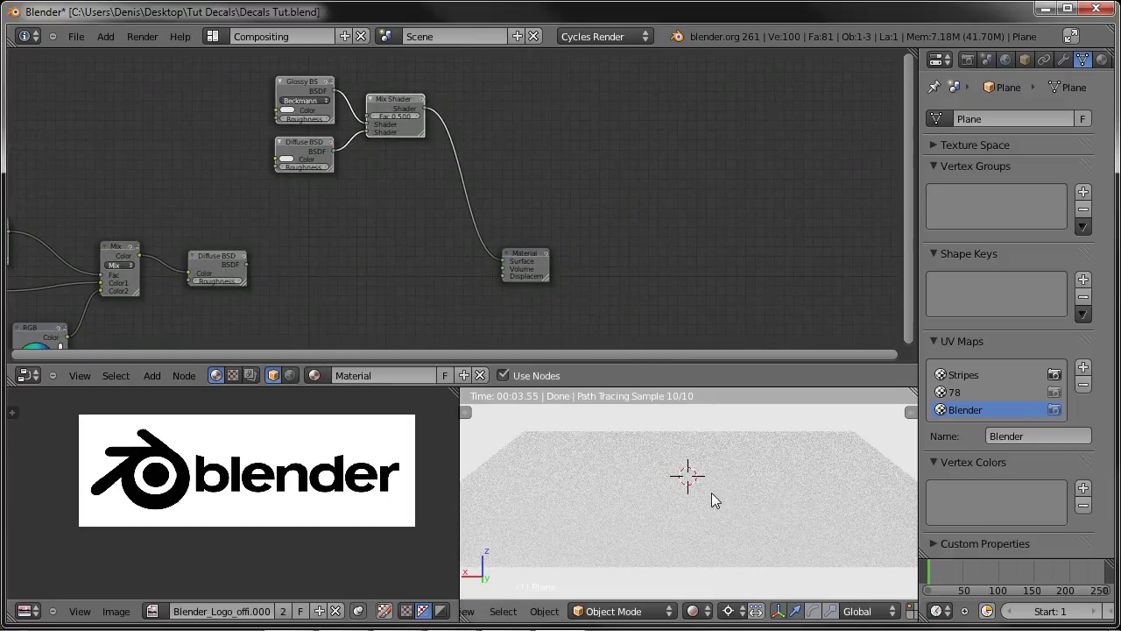
# Step: Add a Cube mesh to the scene with the plane
pyautogui.hotkey('shift', 'a')
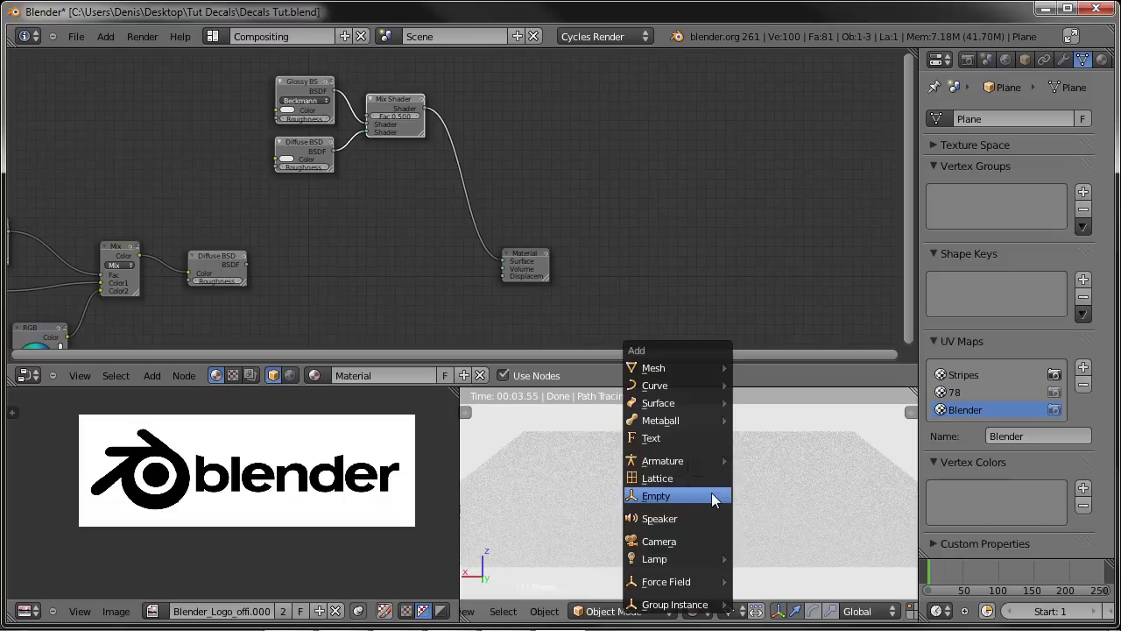
pyautogui.moveTo(688, 368)
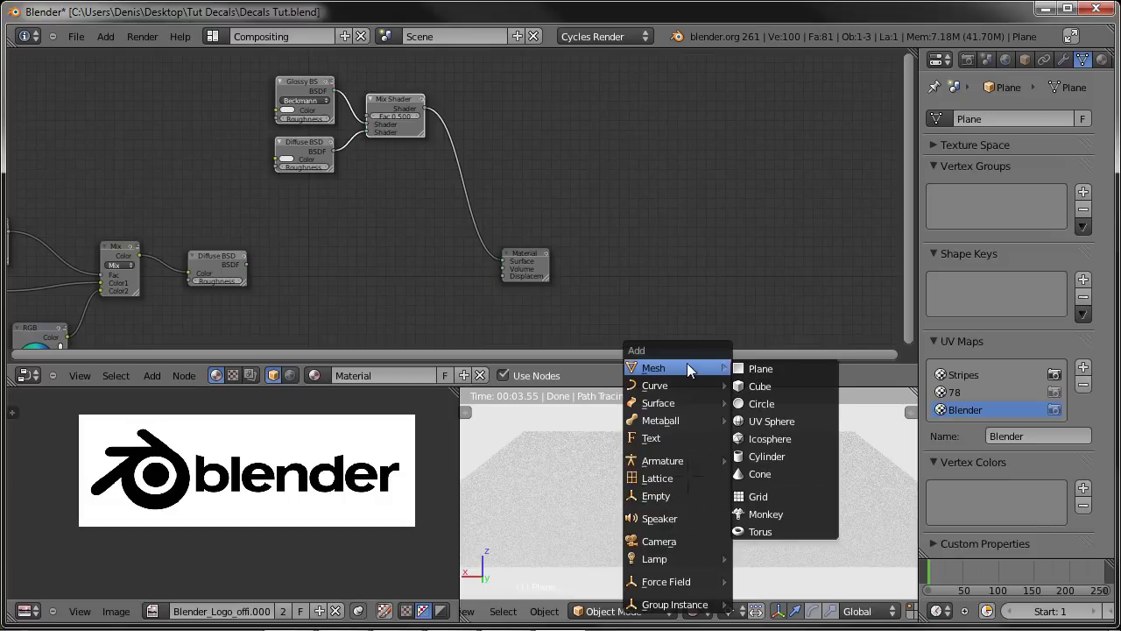
pyautogui.click(801, 385)
pyautogui.moveTo(663, 486); pyautogui.dragTo(646, 501, button='middle')
pyautogui.scroll(-5, 634, 501)
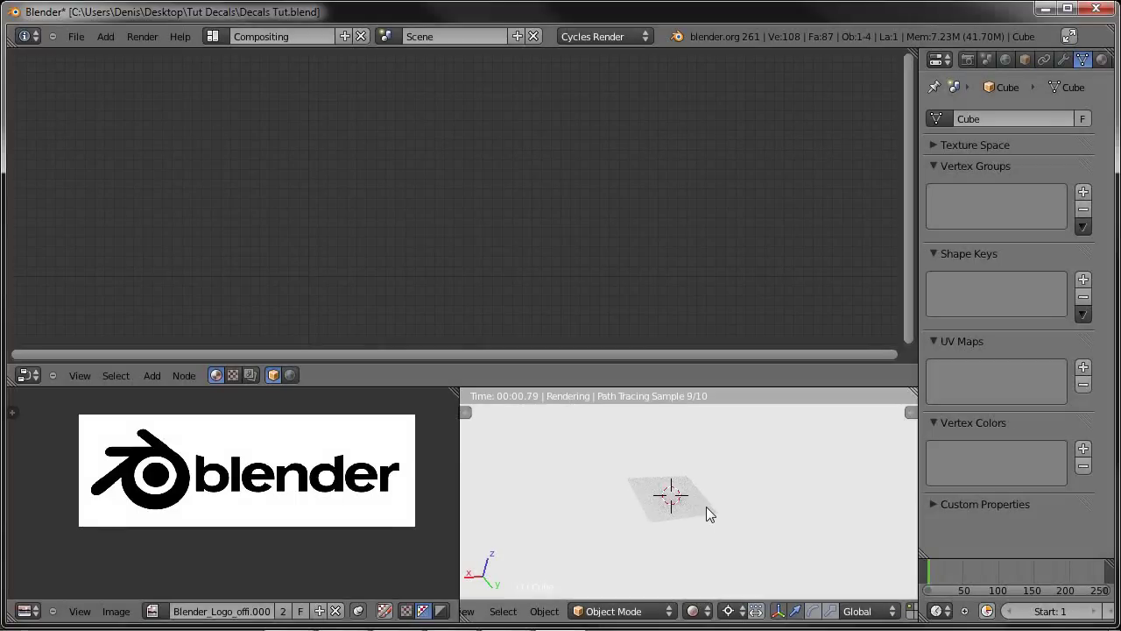
# Step: Set the world's Background surface colour to black so the cube's reflection on the plane shows
pyautogui.scroll(8, 706, 508)
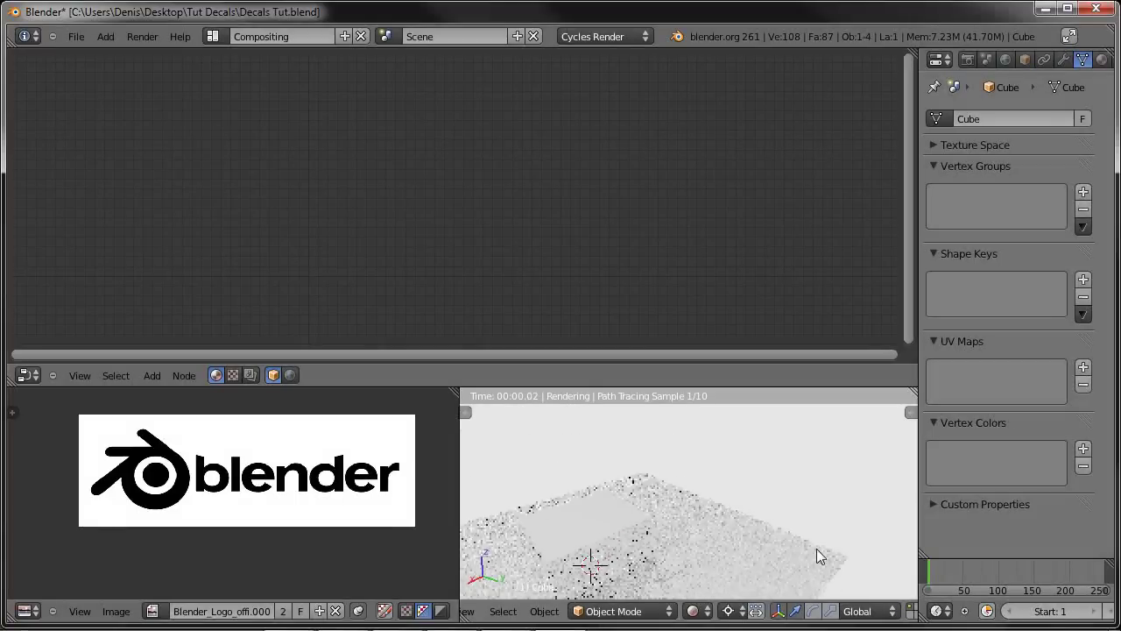
pyautogui.moveTo(830, 457); pyautogui.dragTo(765, 448, button='middle')
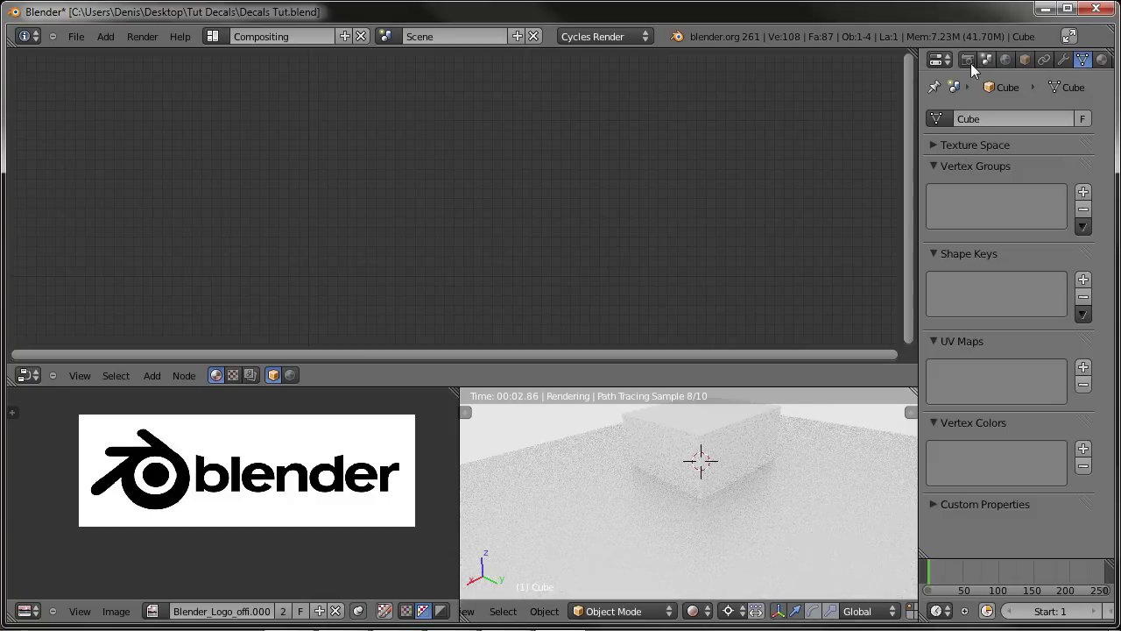
pyautogui.click(1005, 60)
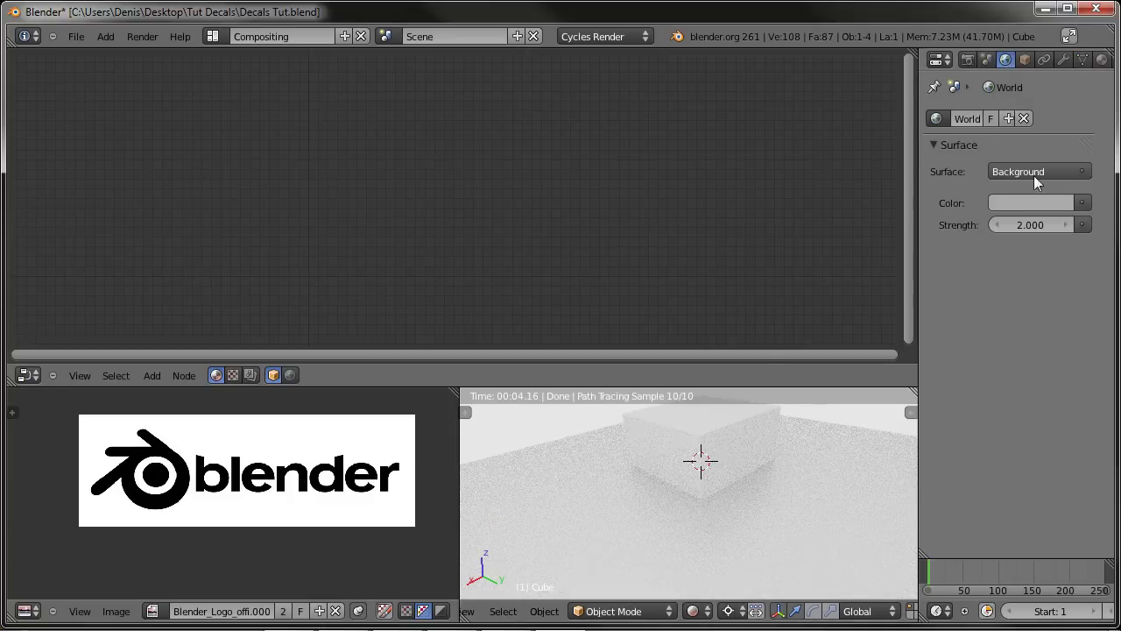
pyautogui.click(1030, 206)
pyautogui.moveTo(1057, 254); pyautogui.dragTo(1067, 361)
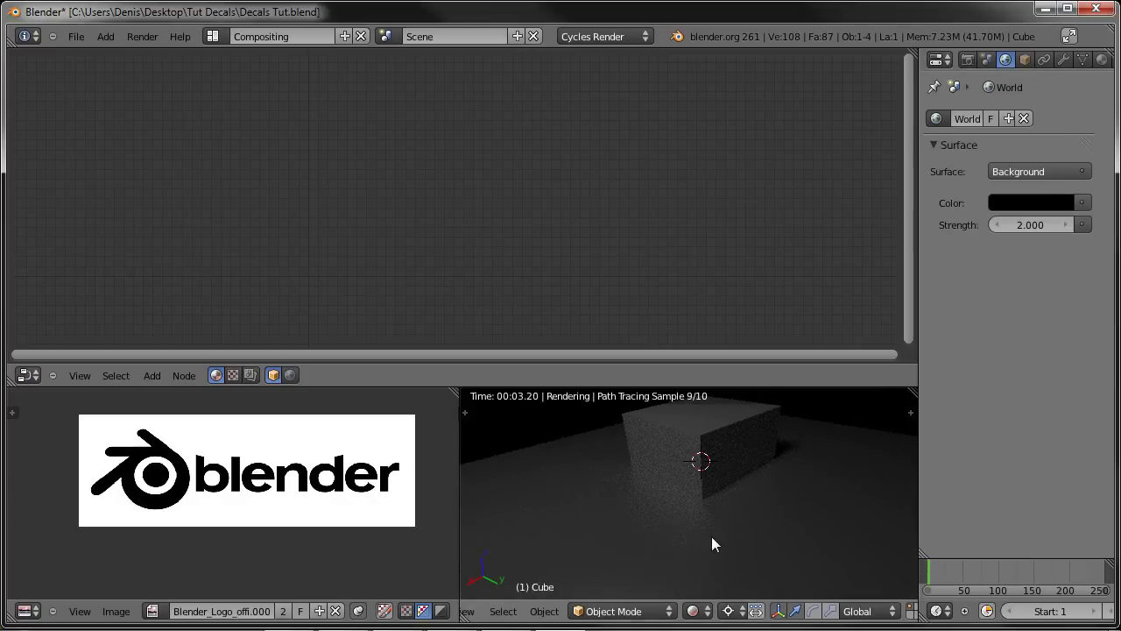
pyautogui.scroll(-1, 711, 537)
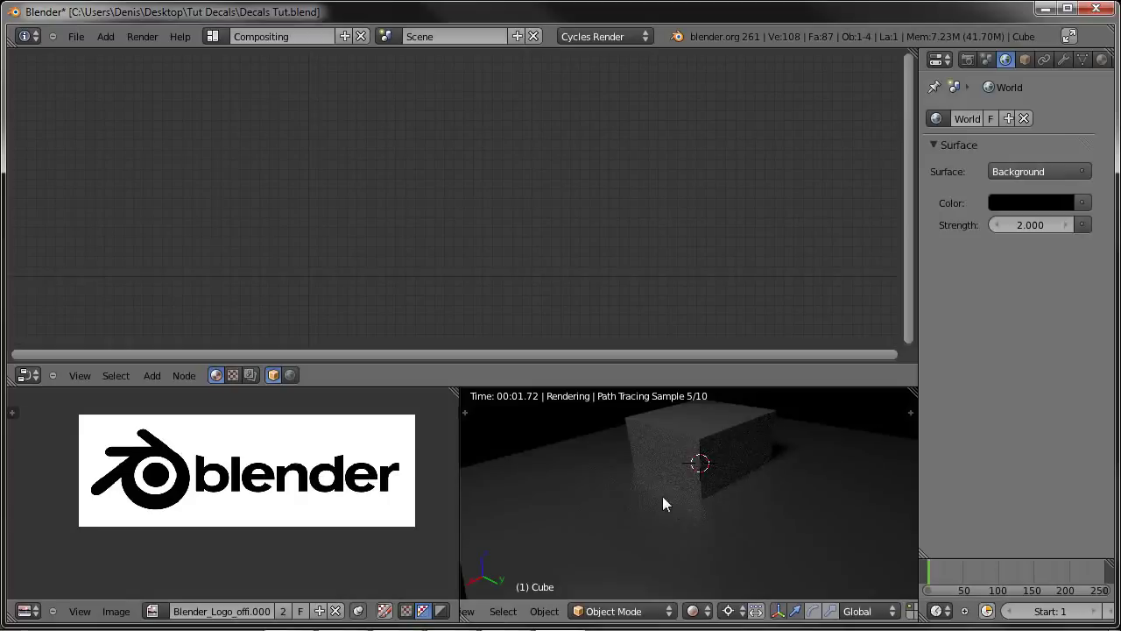
# Step: Select the plane and set the factor of its glossy/diffuse Mix Shader to 0.2
pyautogui.rightClick(534, 478)
pyautogui.moveTo(394, 159); pyautogui.dragTo(467, 280, button='middle')
pyautogui.scroll(2, 464, 271)
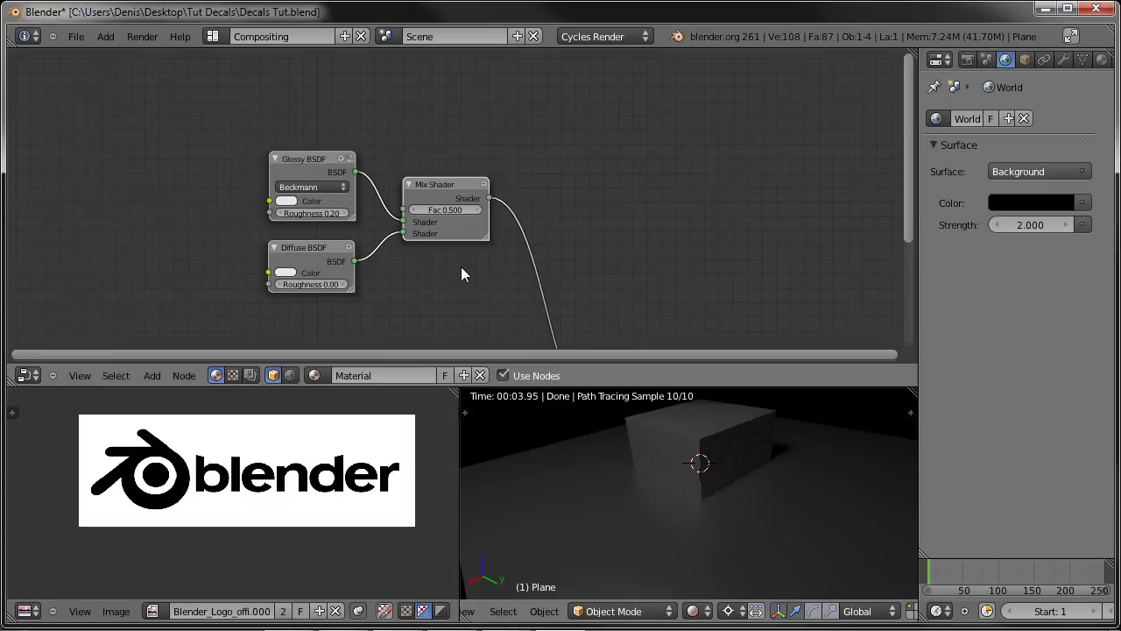
pyautogui.scroll(1, 461, 266)
pyautogui.click(450, 213)
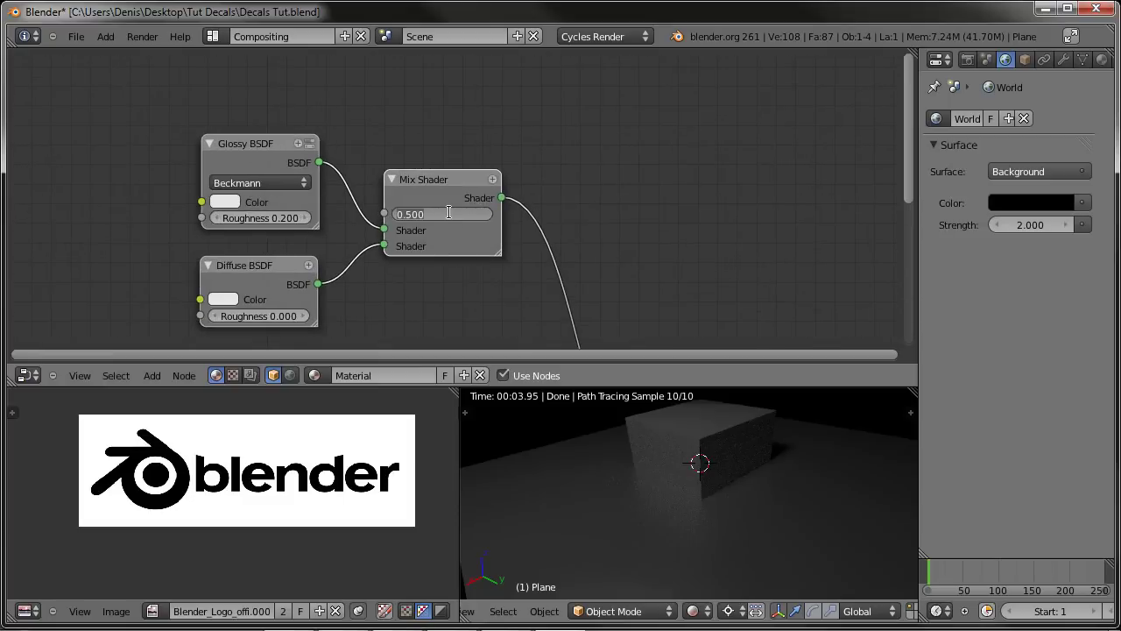
pyautogui.write('.2')
pyautogui.press('Return')
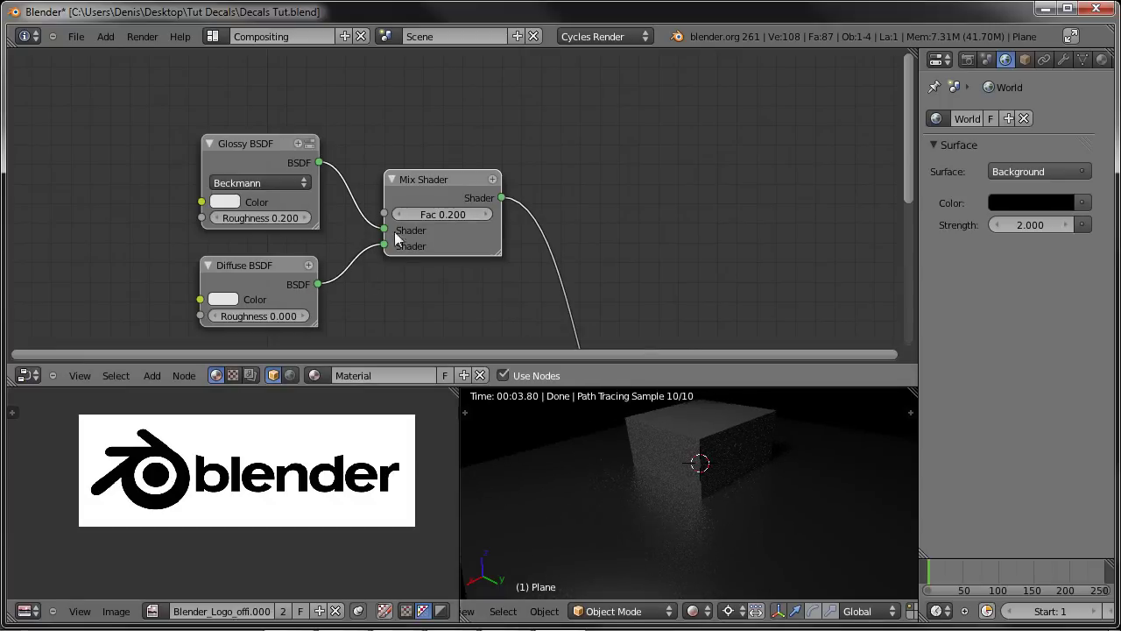
# Step: Lower the factor of the glossy/diffuse Mix Shader to 0.1
pyautogui.click(441, 213)
pyautogui.write('.1')
pyautogui.press('Return')
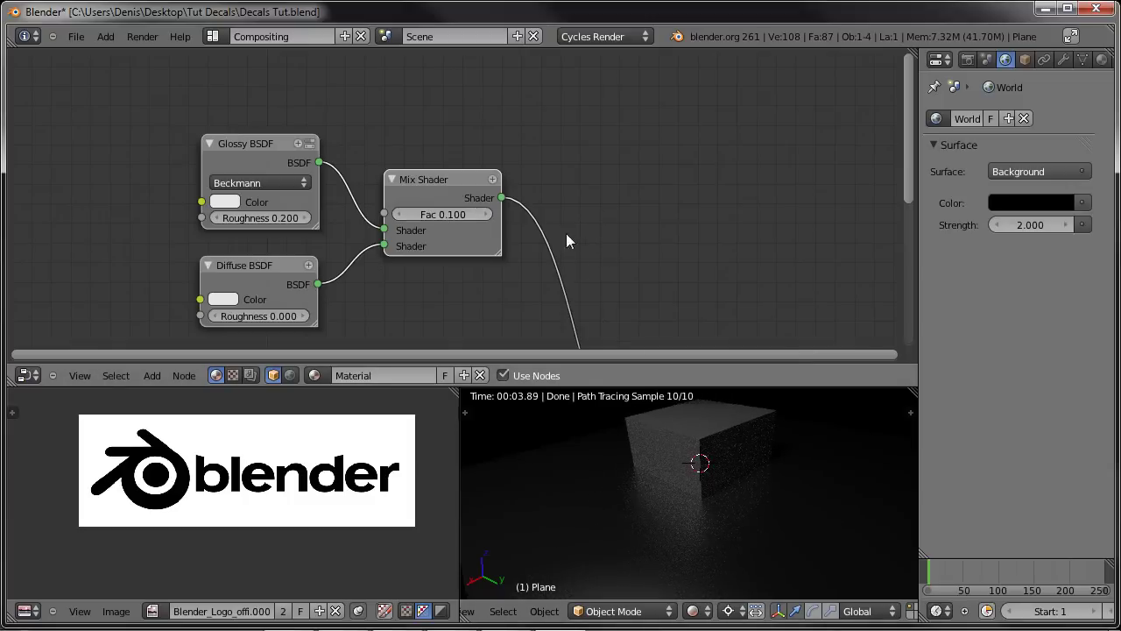
# Step: Examine the cube's reflection on the plane from several angles, along with the node chain leading to the Material Output
pyautogui.moveTo(719, 451); pyautogui.dragTo(646, 483, button='middle')
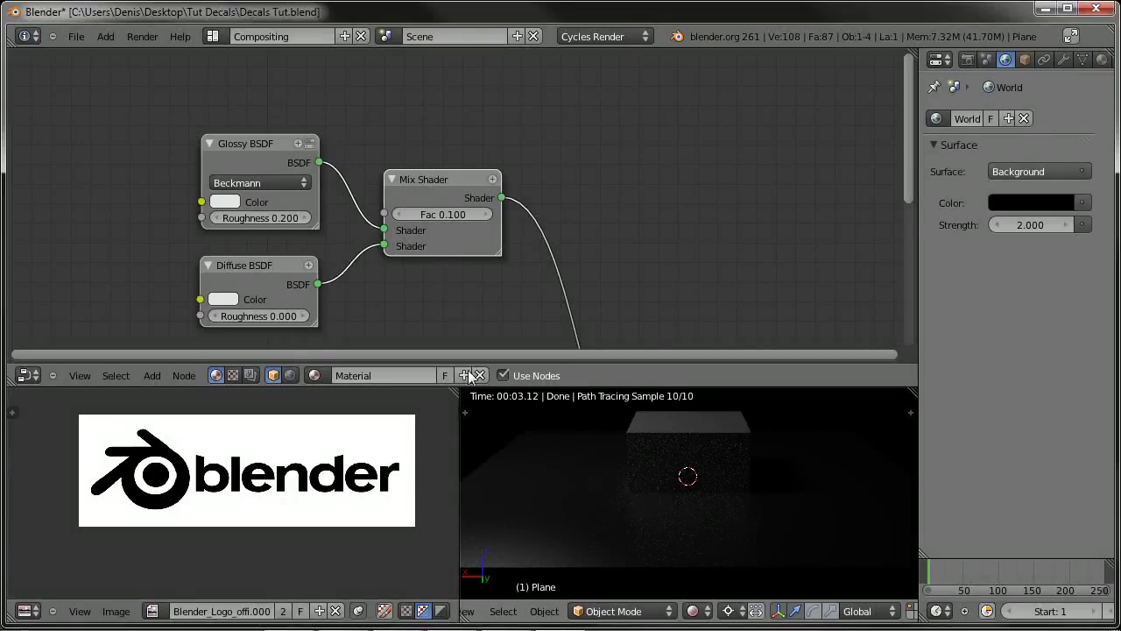
pyautogui.scroll(-4, 530, 275)
pyautogui.scroll(2, 506, 275)
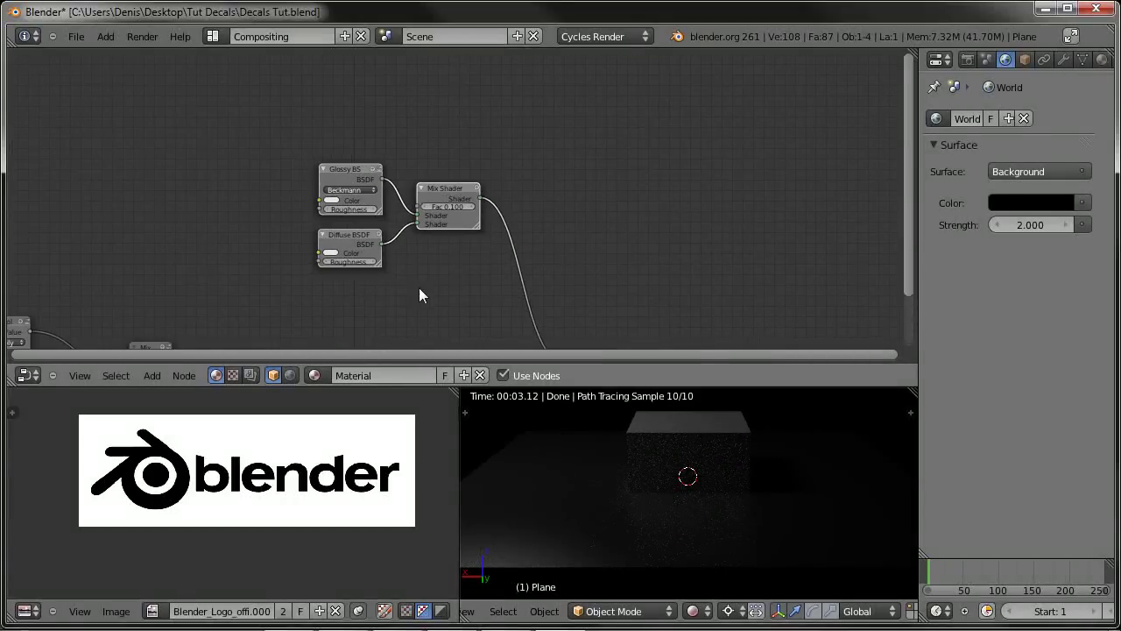
pyautogui.moveTo(419, 296); pyautogui.dragTo(523, 195, button='middle')
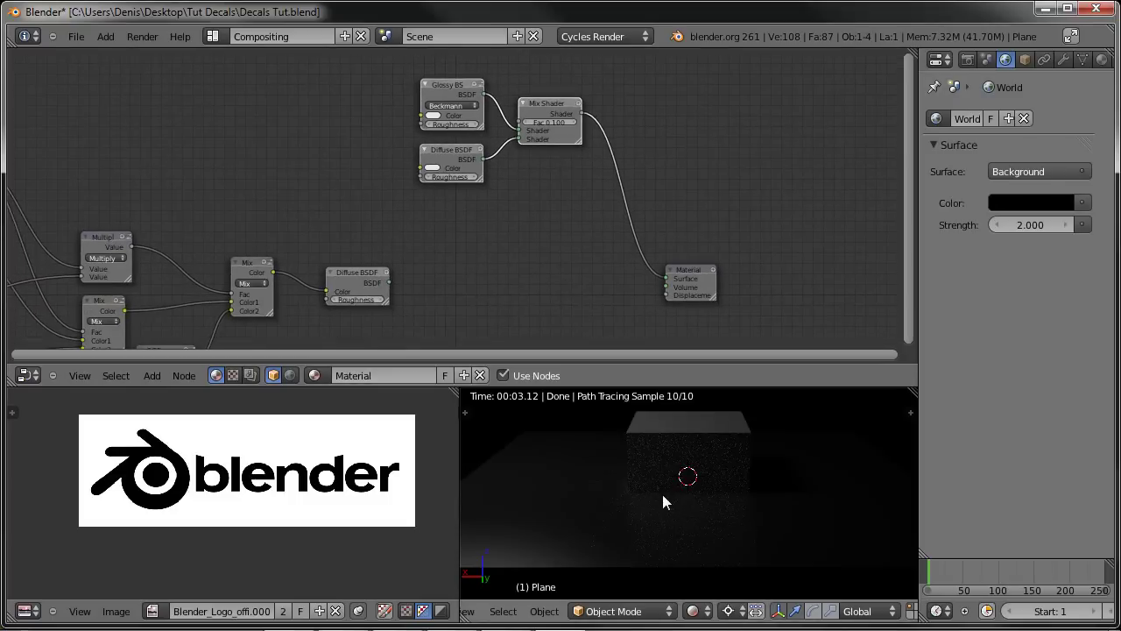
pyautogui.moveTo(629, 474); pyautogui.dragTo(651, 482, button='middle')
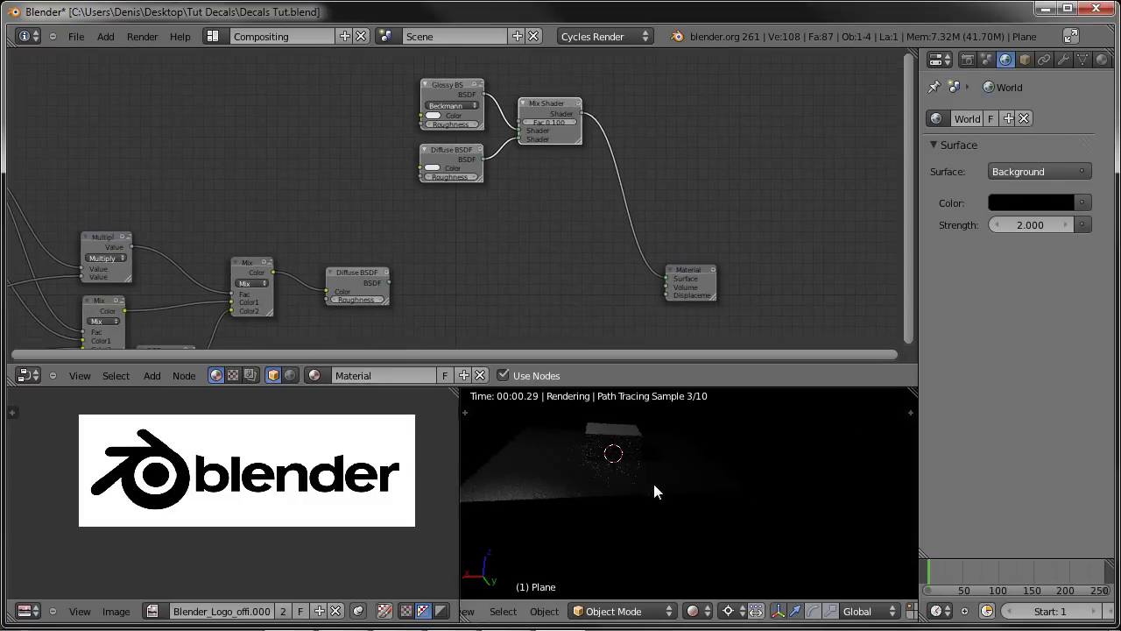
pyautogui.moveTo(565, 529); pyautogui.dragTo(667, 501, button='middle')
pyautogui.scroll(-3, 356, 306)
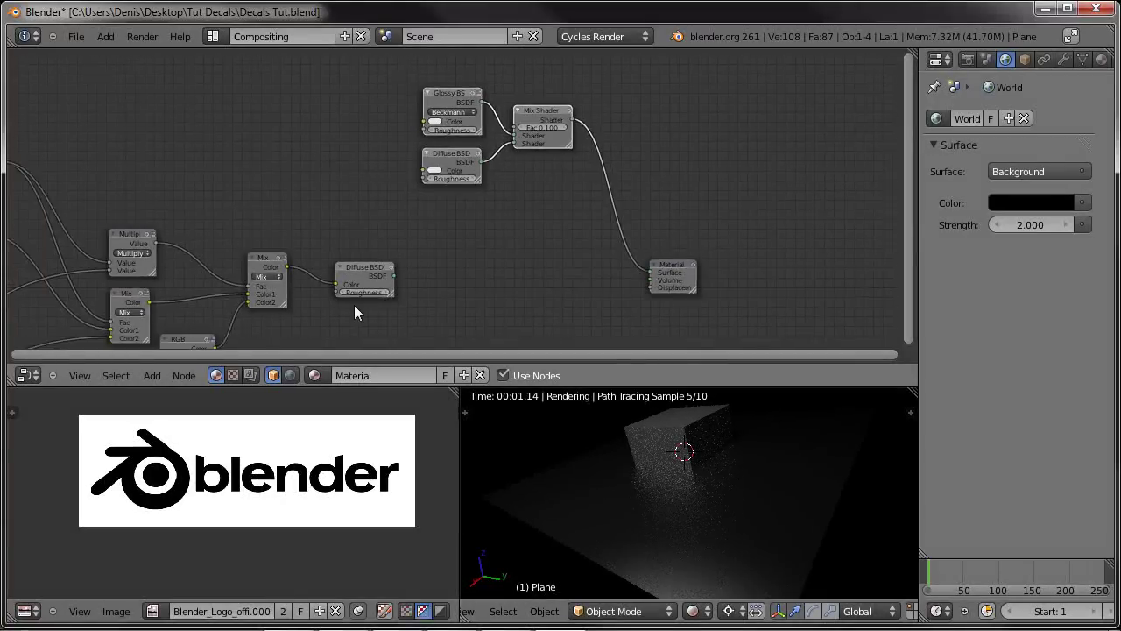
# Step: Move the Glossy BSDF, its companion Diffuse BSDF and the Mix Shader together away from the Material Output, above the original Diffuse BSDF
pyautogui.moveTo(355, 306); pyautogui.dragTo(249, 142, button='middle')
pyautogui.scroll(2, 503, 150)
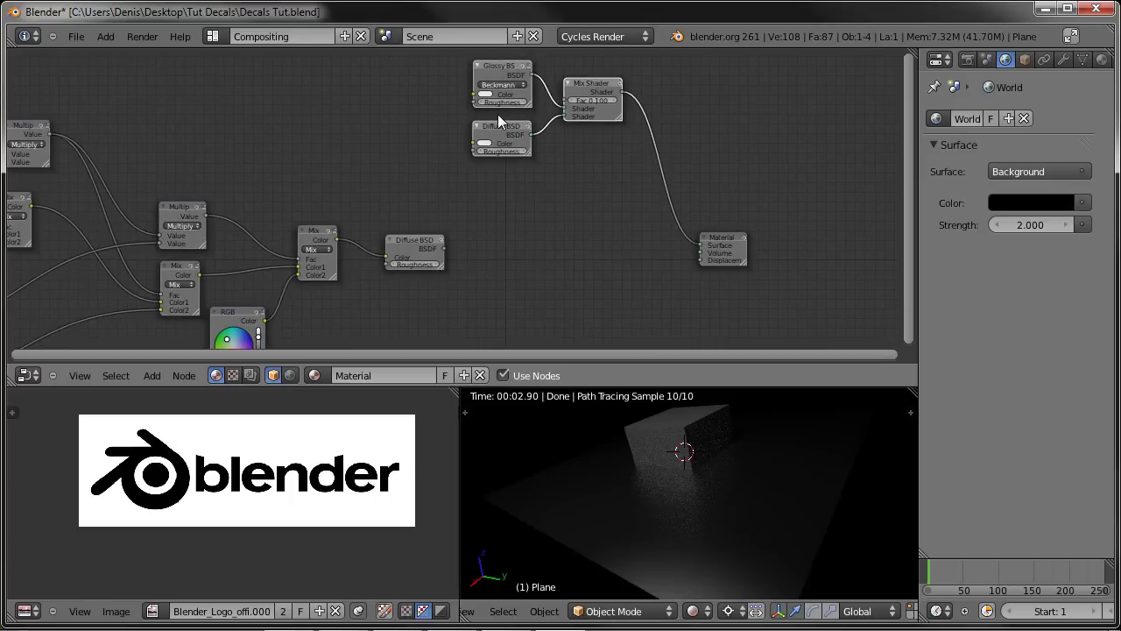
pyautogui.moveTo(509, 112); pyautogui.dragTo(538, 112, button='middle')
pyautogui.rightClick(516, 73)
pyautogui.keyDown('shift'); pyautogui.rightClick(528, 132); pyautogui.keyUp('shift')
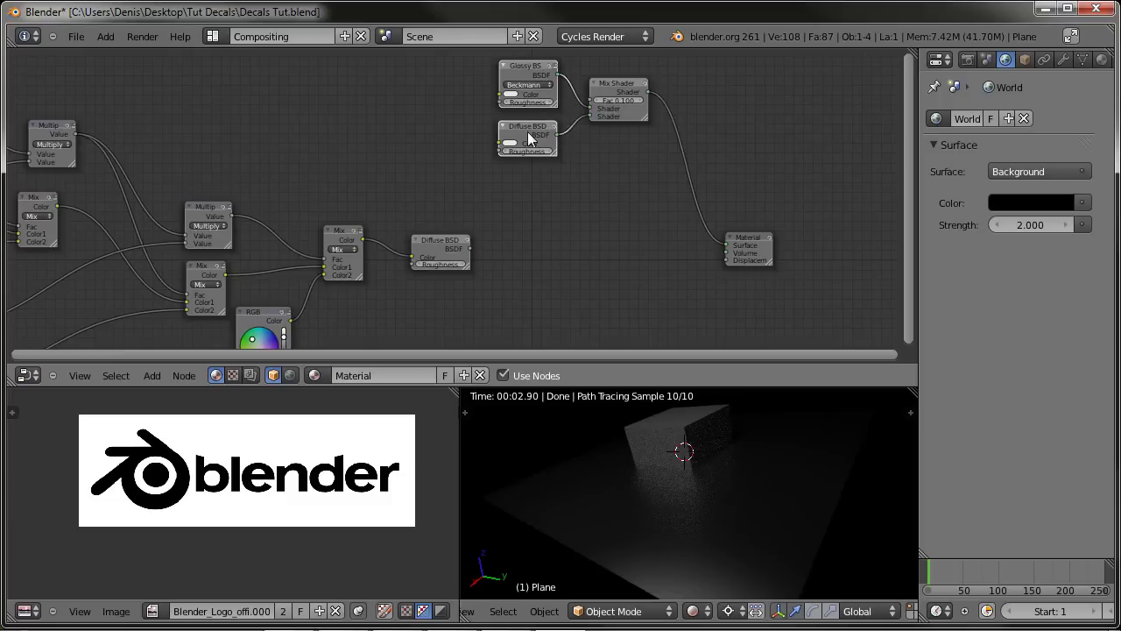
pyautogui.keyDown('shift'); pyautogui.rightClick(616, 91); pyautogui.keyUp('shift')
pyautogui.press('g')
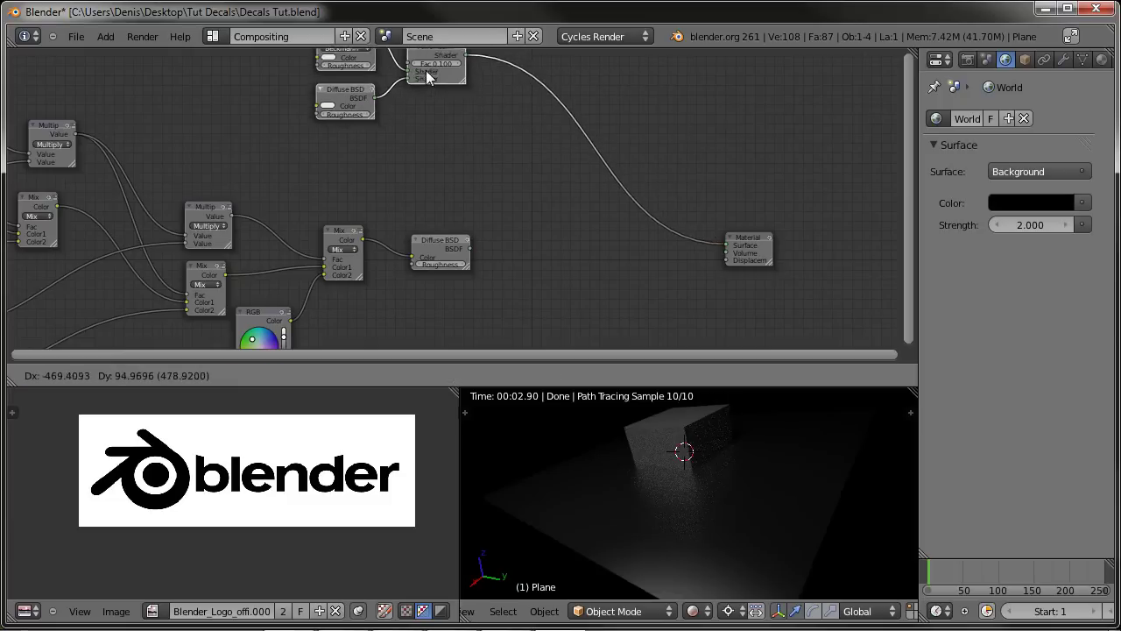
pyautogui.click(440, 58)
pyautogui.moveTo(440, 57); pyautogui.dragTo(403, 82, button='middle')
# Step: Duplicate the Mix Shader onto the link to the Material Output and connect the original Diffuse BSDF to its second Shader input
pyautogui.rightClick(404, 60)
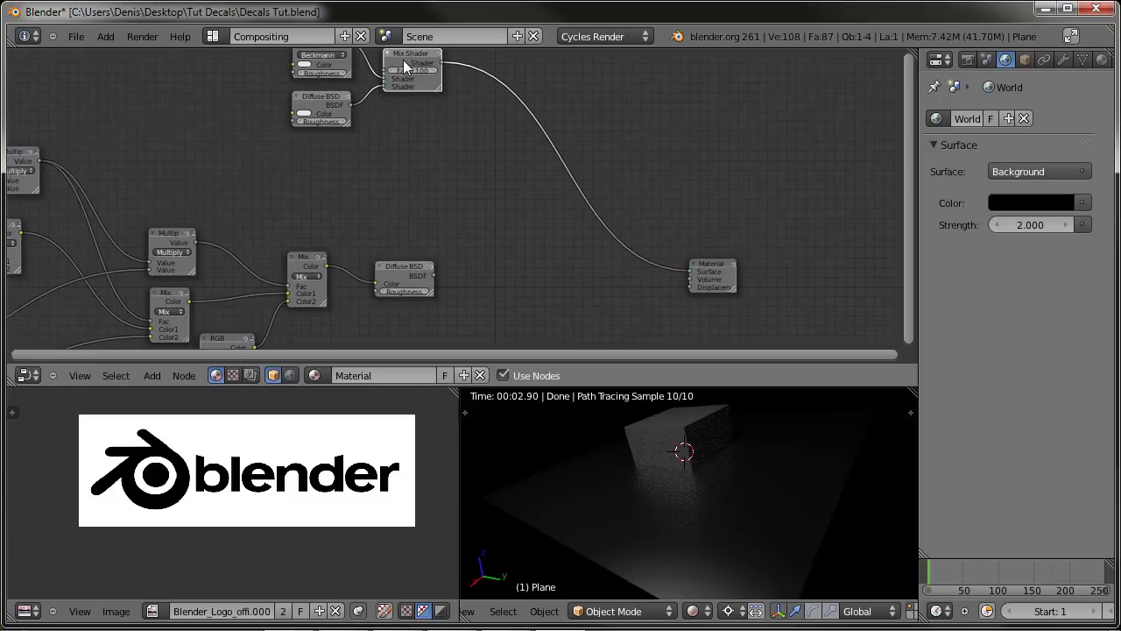
pyautogui.hotkey('shift', 'd')
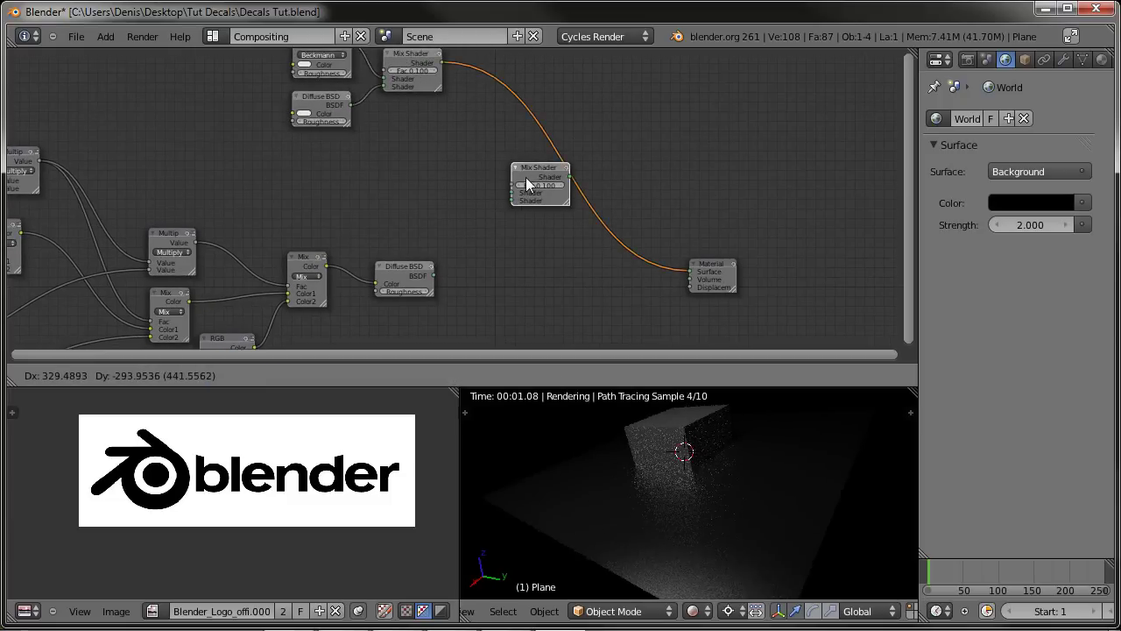
pyautogui.click(526, 177)
pyautogui.moveTo(434, 274); pyautogui.dragTo(512, 200)
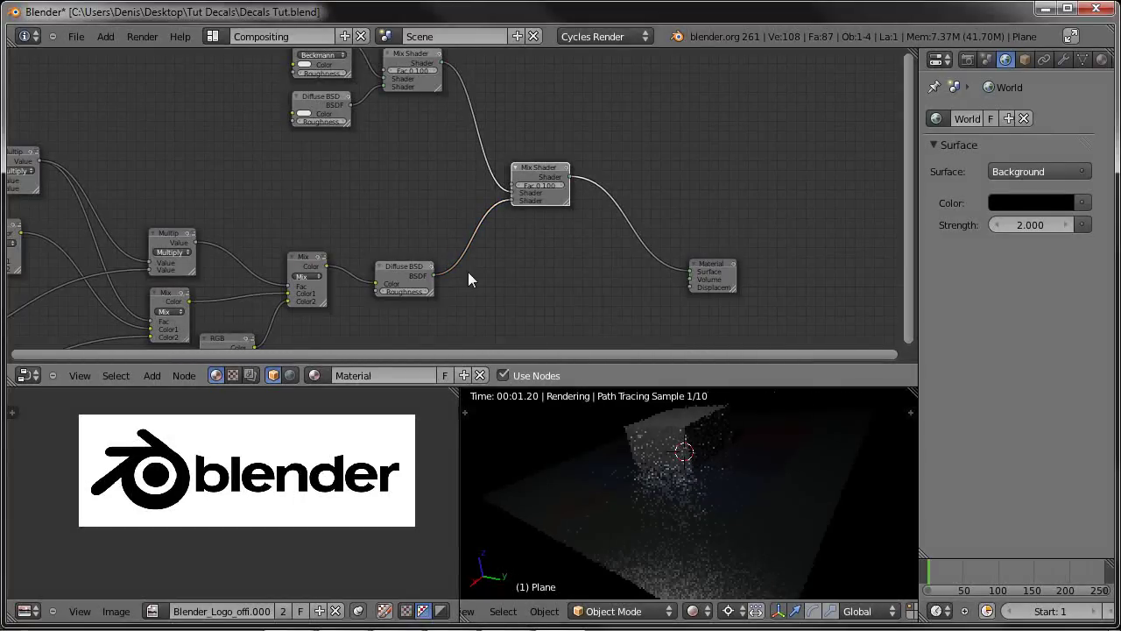
pyautogui.moveTo(780, 466); pyautogui.dragTo(721, 495, button='middle')
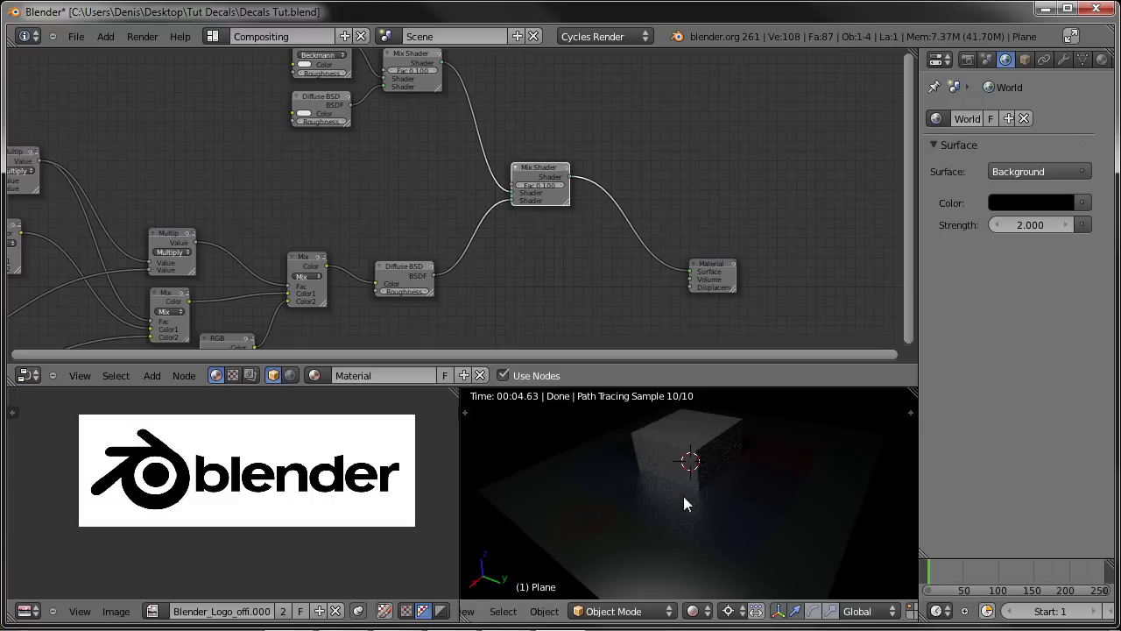
pyautogui.scroll(4, 552, 216)
pyautogui.moveTo(543, 241); pyautogui.dragTo(582, 311, button='middle')
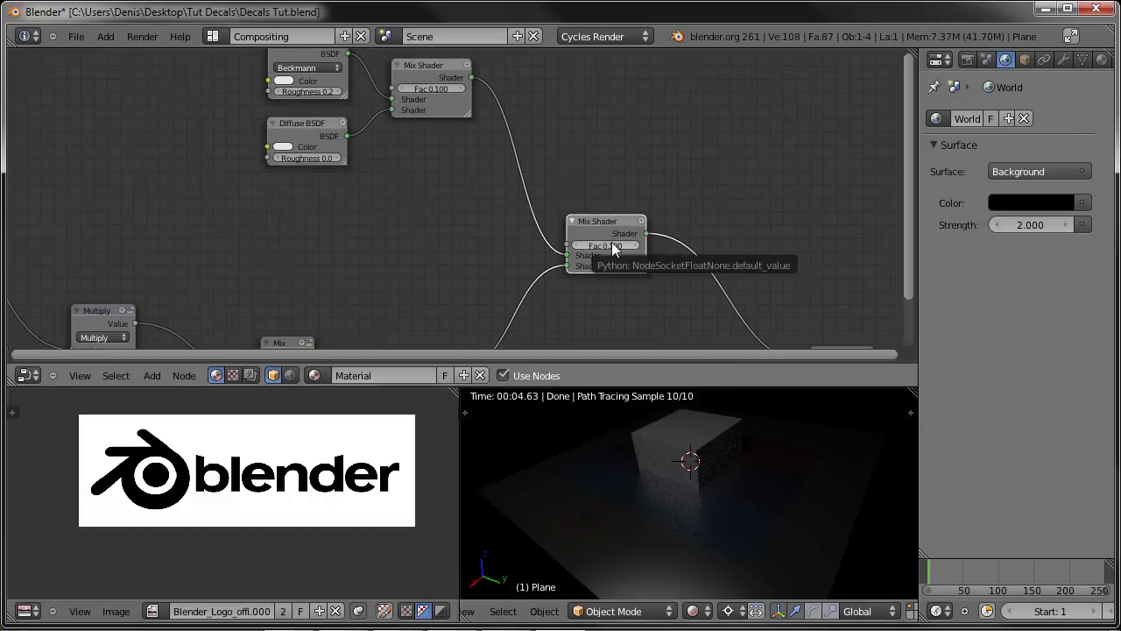
pyautogui.moveTo(613, 252); pyautogui.dragTo(611, 251)
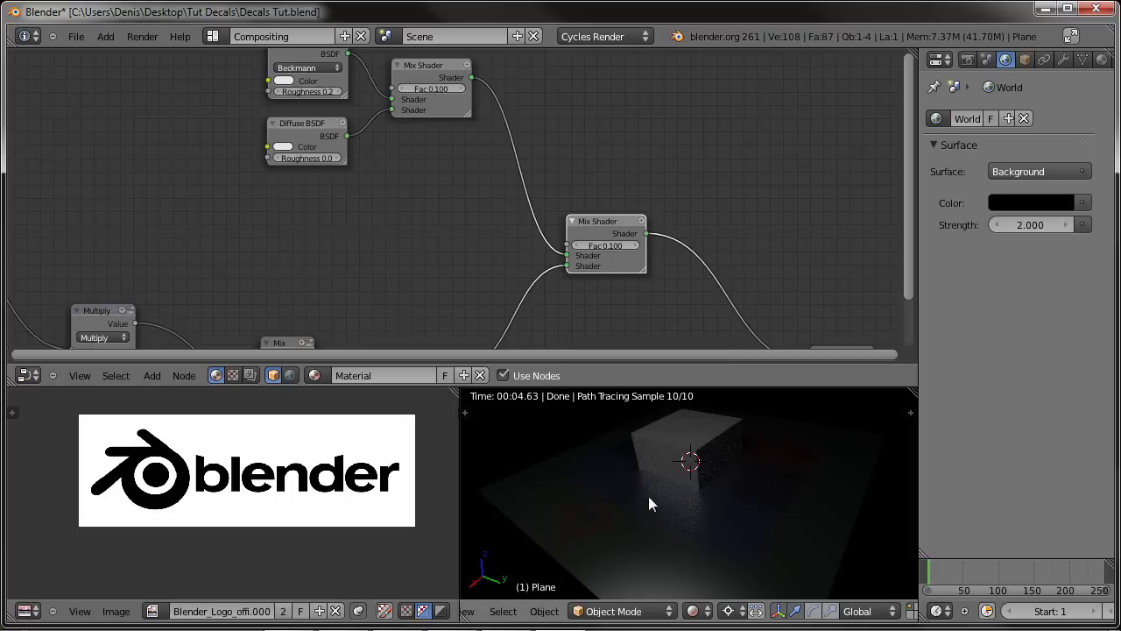
# Step: Duplicate the Blender logo's Attribute node and two Image Texture nodes and place the copies beside the Glossy and upper Diffuse BSDF nodes
pyautogui.moveTo(216, 218); pyautogui.dragTo(534, 254, button='middle')
pyautogui.scroll(-4, 430, 254)
pyautogui.scroll(3, 573, 183)
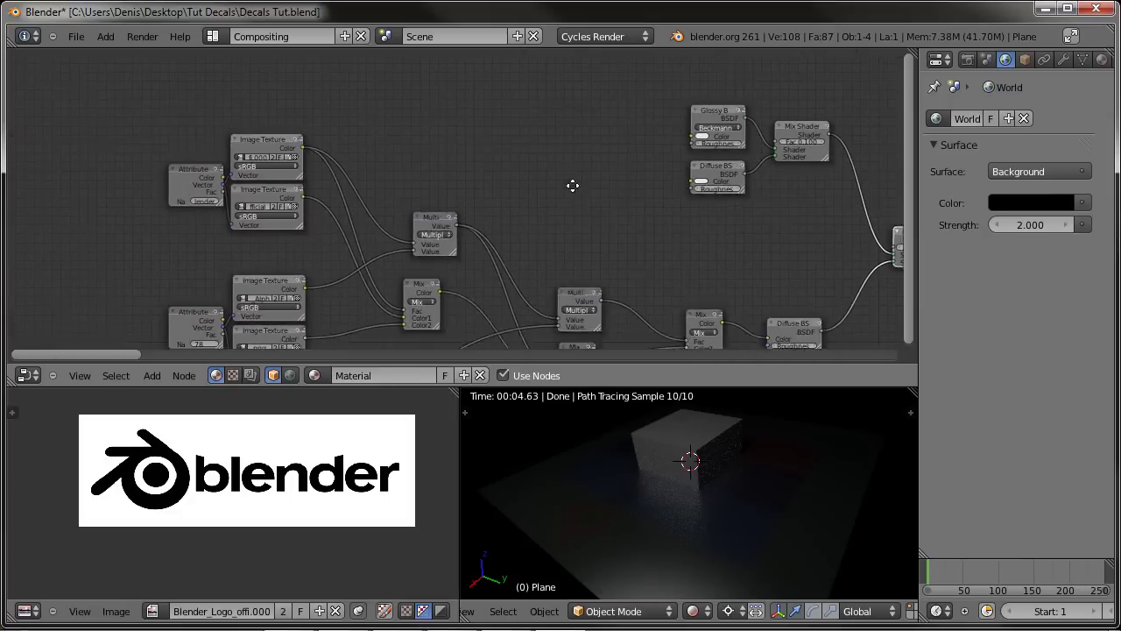
pyautogui.rightClick(282, 131)
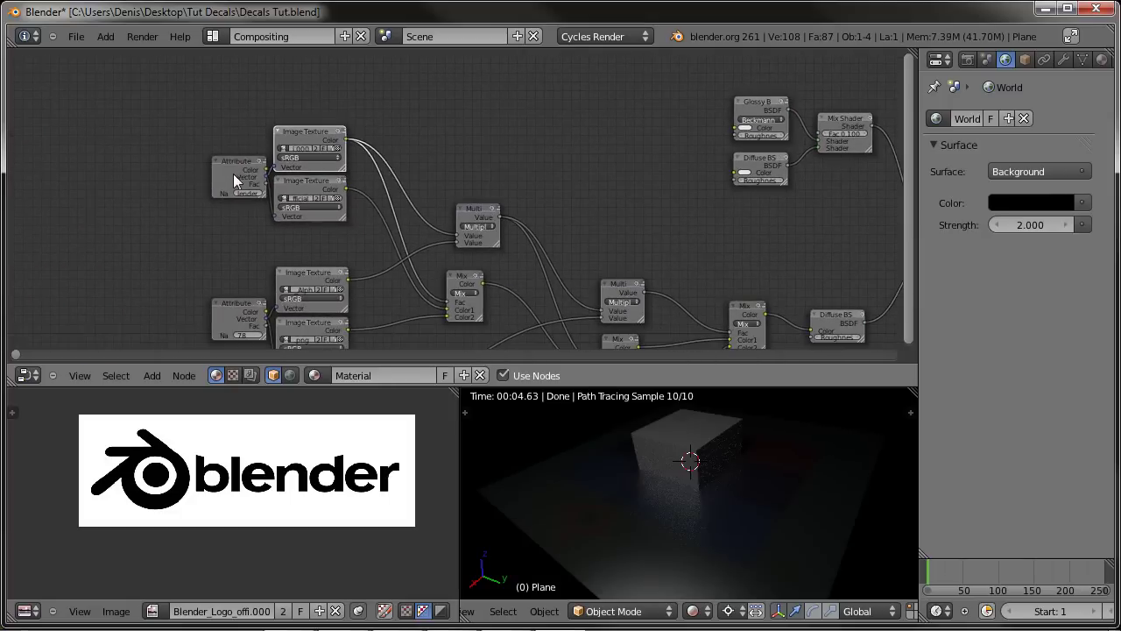
pyautogui.rightClick(304, 196)
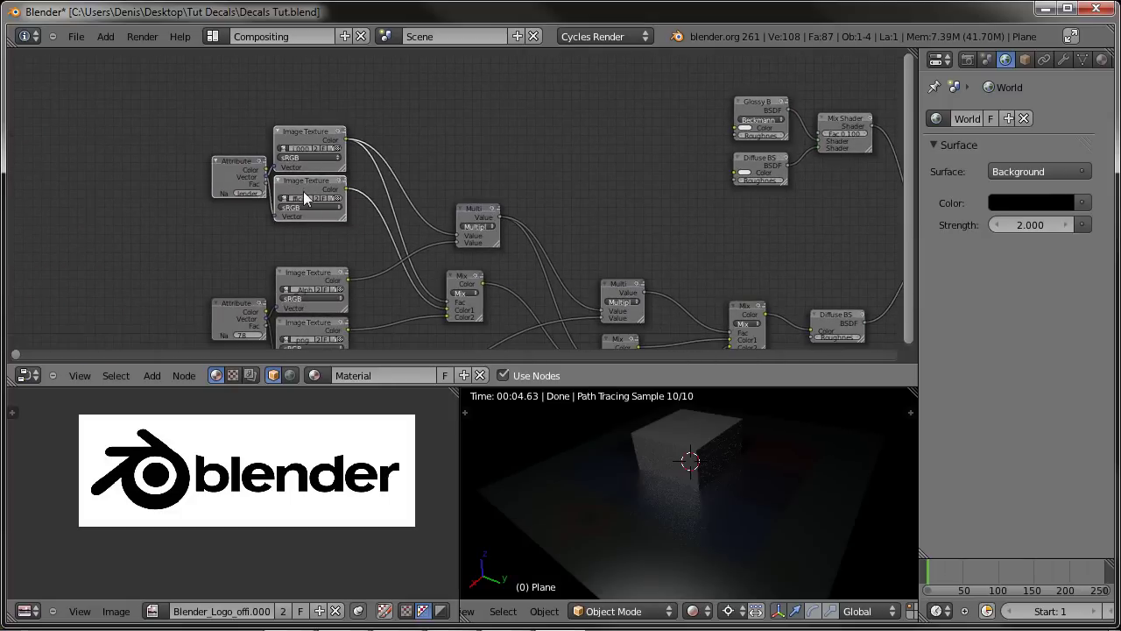
pyautogui.hotkey('shift', 'd')
pyautogui.click(694, 173)
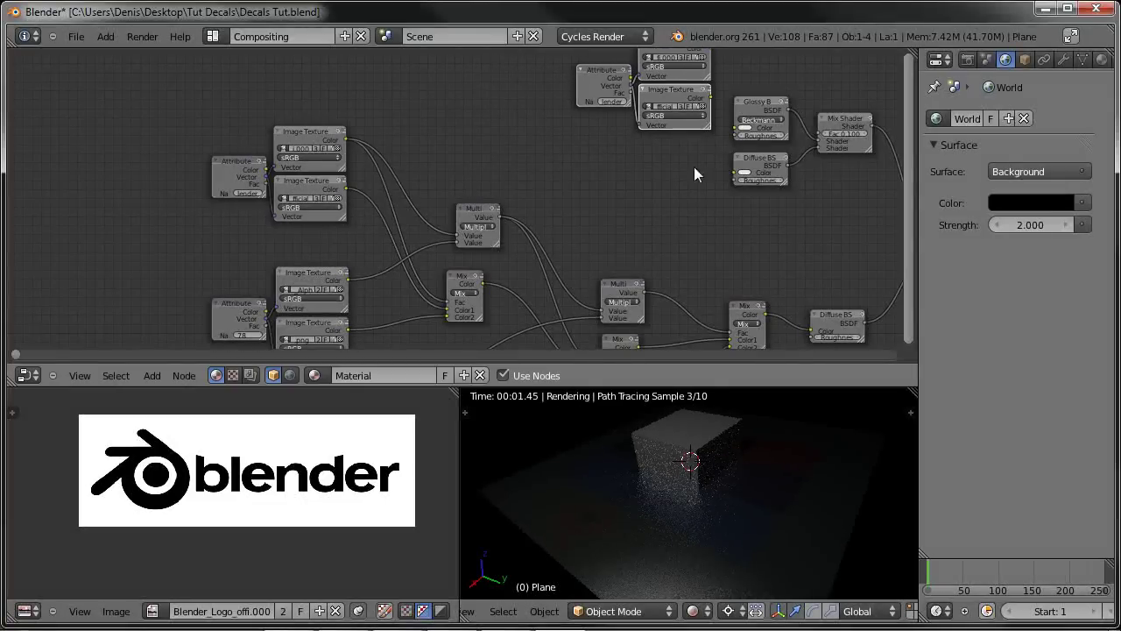
pyautogui.moveTo(693, 173); pyautogui.dragTo(375, 142, button='middle')
pyautogui.press('g')
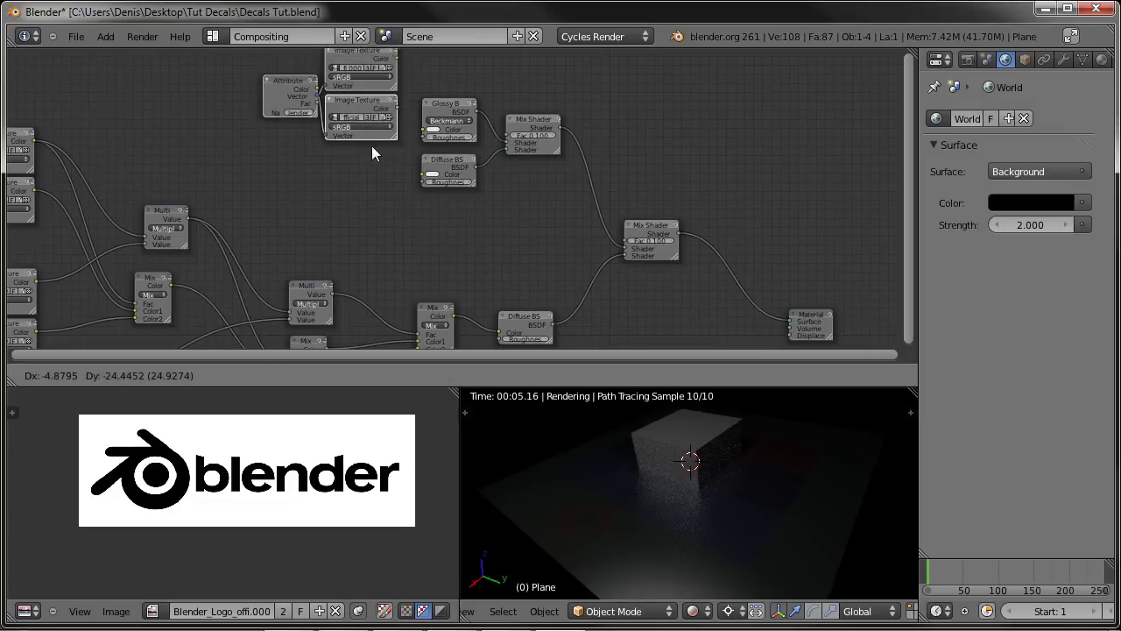
pyautogui.click(361, 200)
# Step: Connect the copied logo colour texture to the upper Diffuse BSDF's Color and the copied offi.000 texture to the final Mix Shader's Fac
pyautogui.scroll(2, 451, 219)
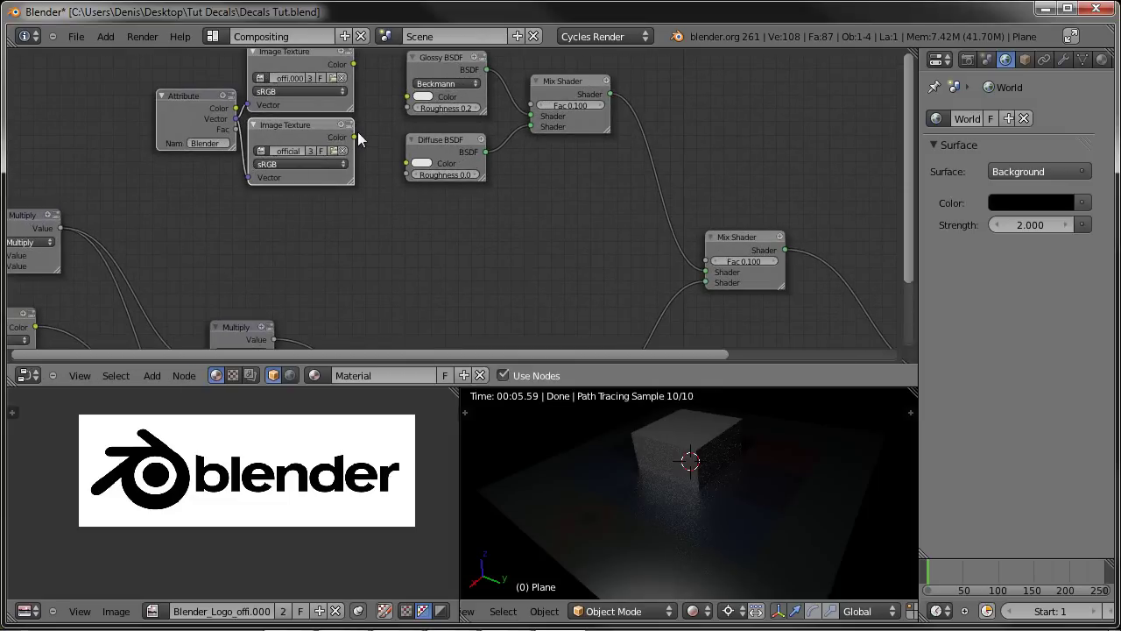
pyautogui.moveTo(354, 136); pyautogui.dragTo(407, 163)
pyautogui.moveTo(485, 229); pyautogui.dragTo(453, 242, button='middle')
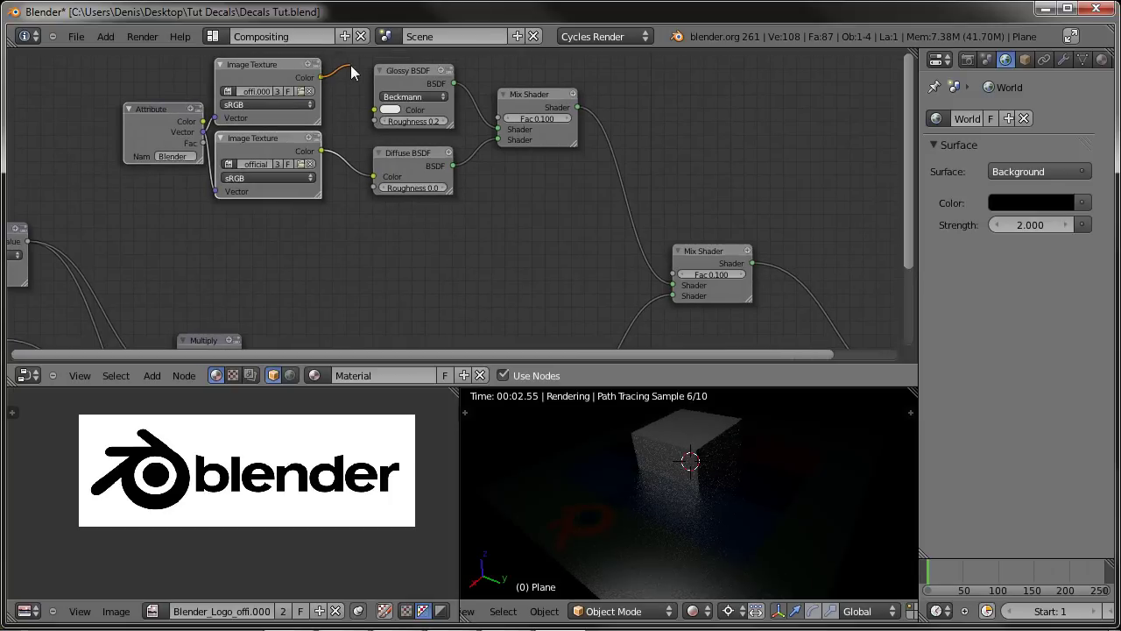
pyautogui.moveTo(351, 65); pyautogui.dragTo(672, 276)
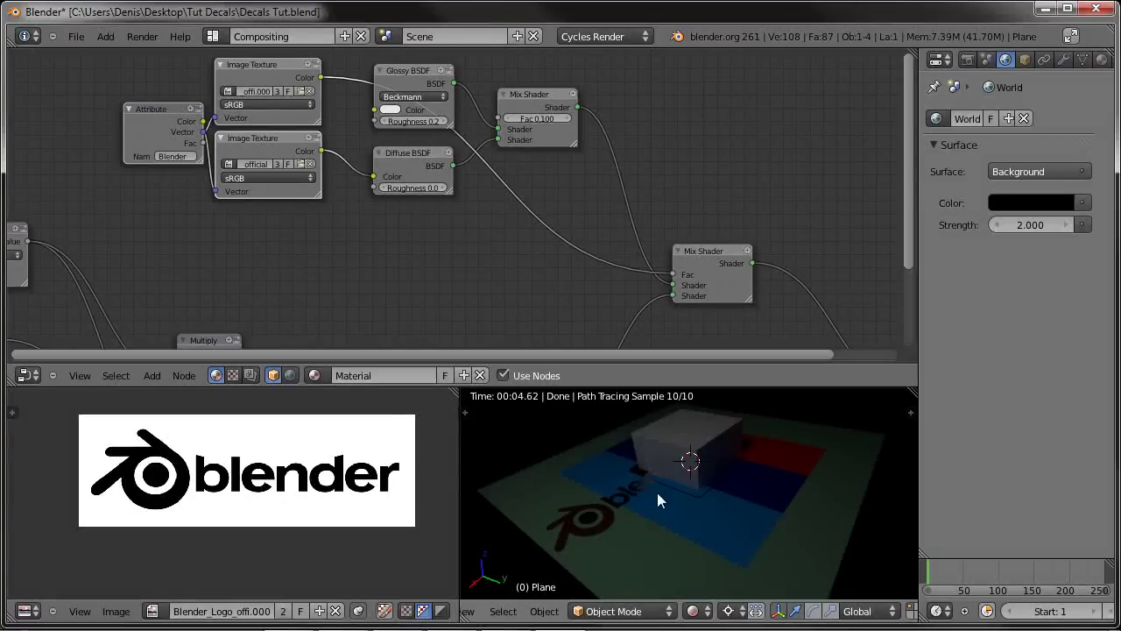
pyautogui.scroll(2, 657, 492)
pyautogui.moveTo(657, 492); pyautogui.dragTo(711, 491, button='middle')
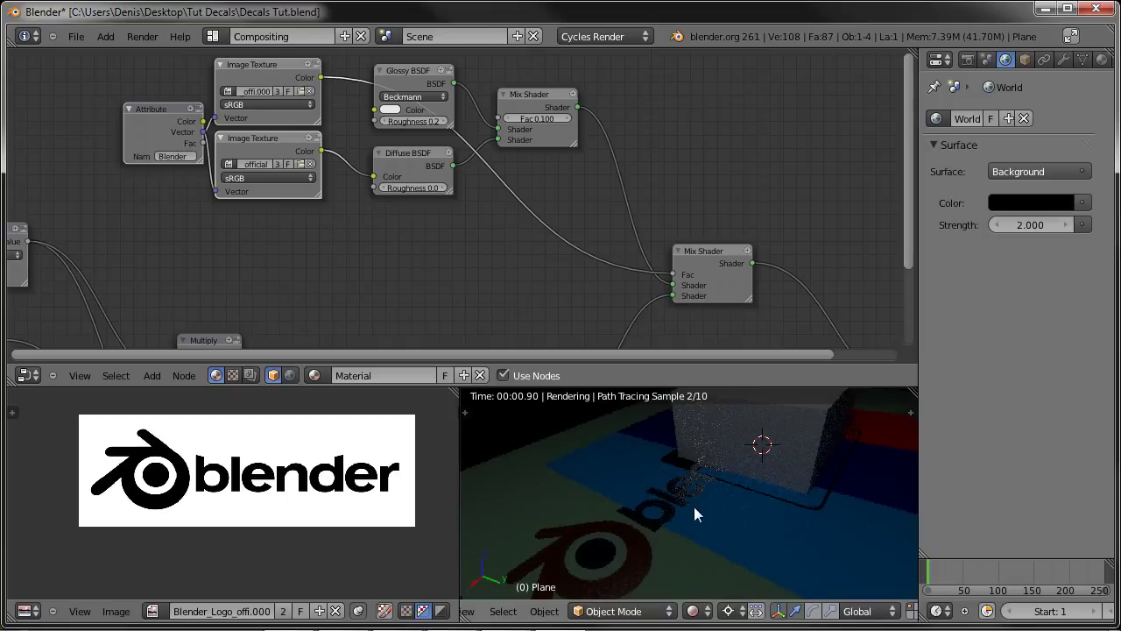
# Step: Brighten the world's Background colour from black to a dark grey
pyautogui.click(1032, 204)
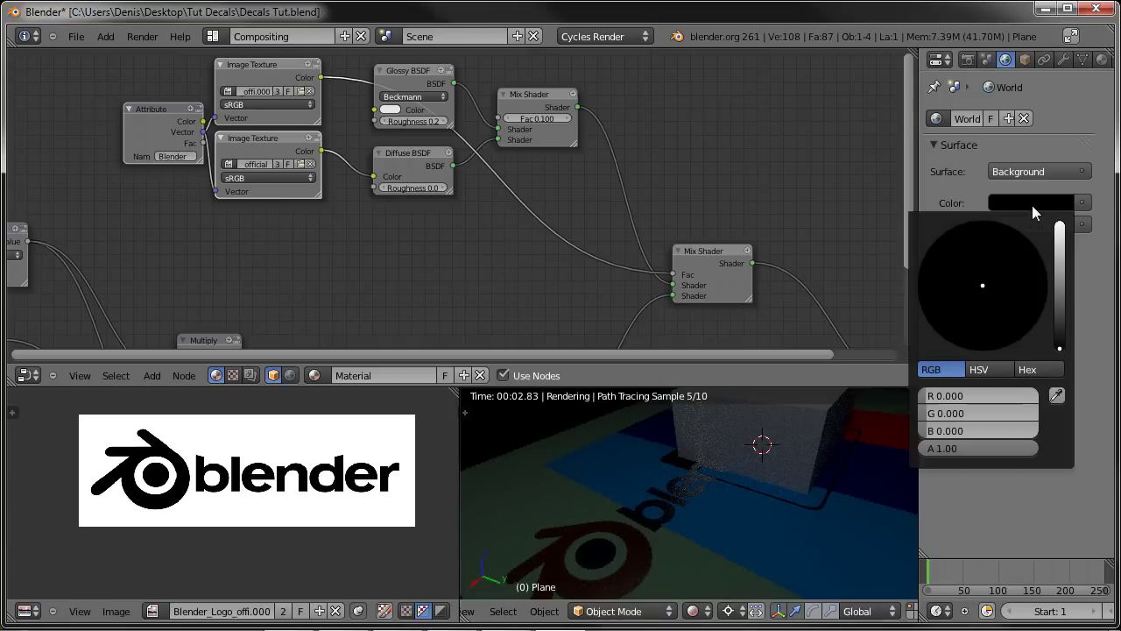
pyautogui.moveTo(1063, 305); pyautogui.dragTo(1062, 320)
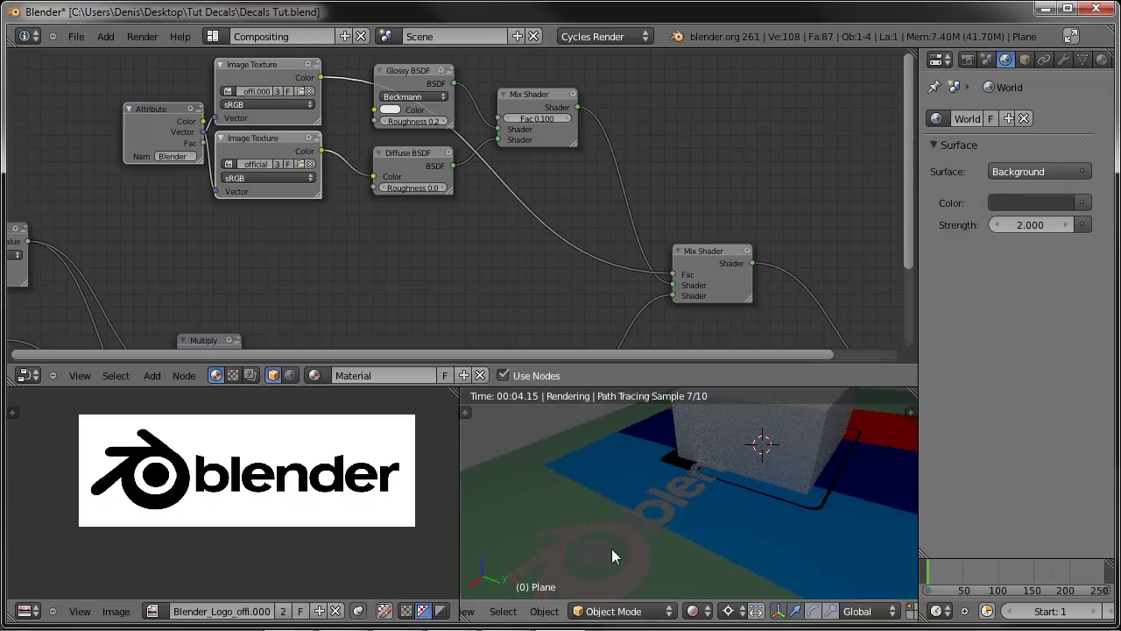
pyautogui.scroll(-1, 623, 493)
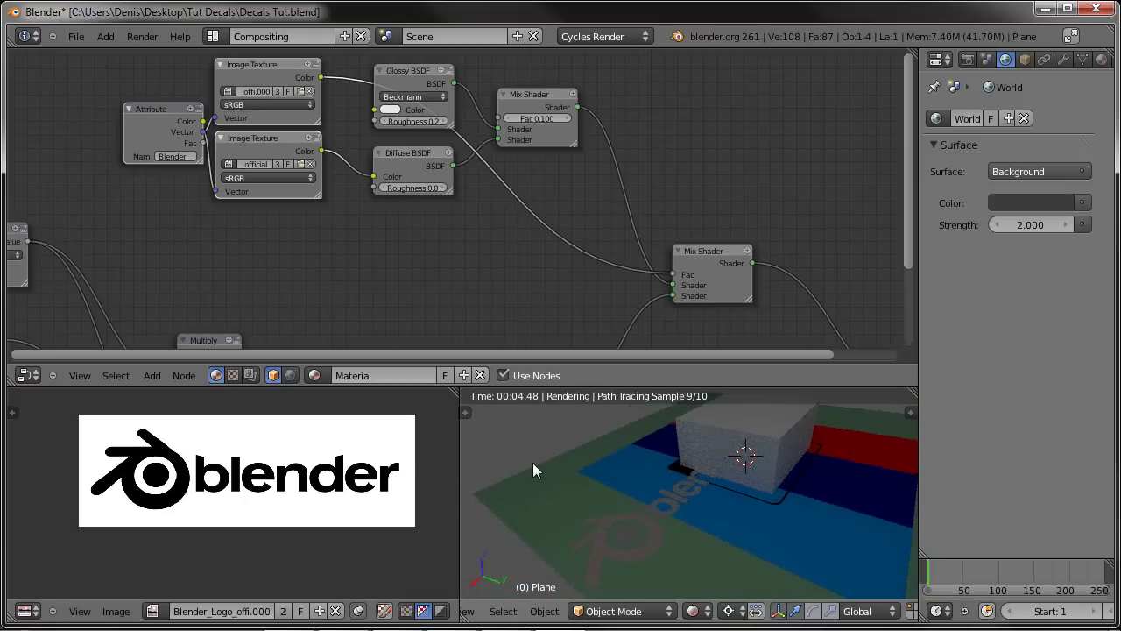
# Step: Set the Fac of the Mix Shader that blends the Glossy and upper Diffuse BSDF to 0.5
pyautogui.click(538, 118)
pyautogui.write('.5')
pyautogui.press('Return')
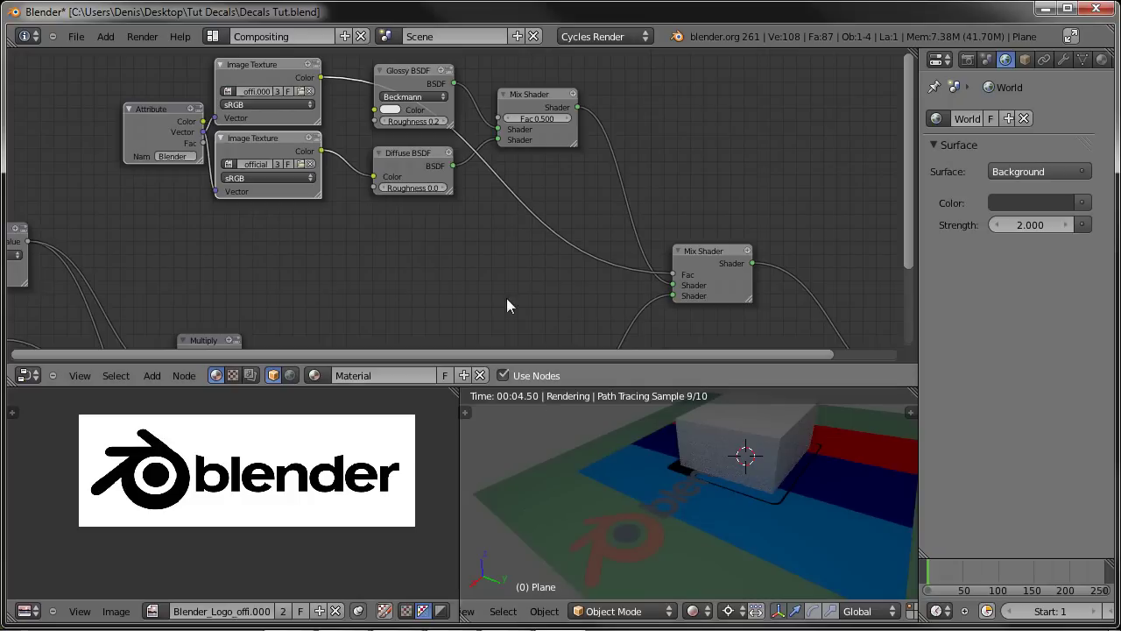
# Step: Move the Glossy BSDF, its paired Diffuse BSDF and their Mix Shader down beside the lower Diffuse BSDF
pyautogui.scroll(-2, 317, 293)
pyautogui.scroll(-1, 315, 287)
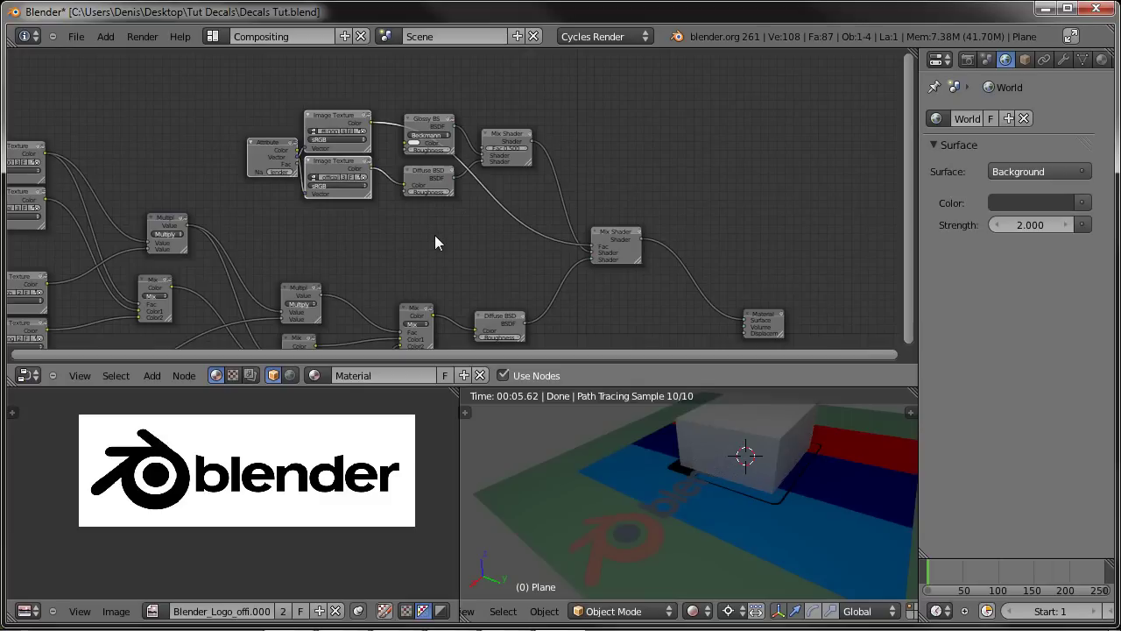
pyautogui.moveTo(397, 245); pyautogui.dragTo(405, 198, button='middle')
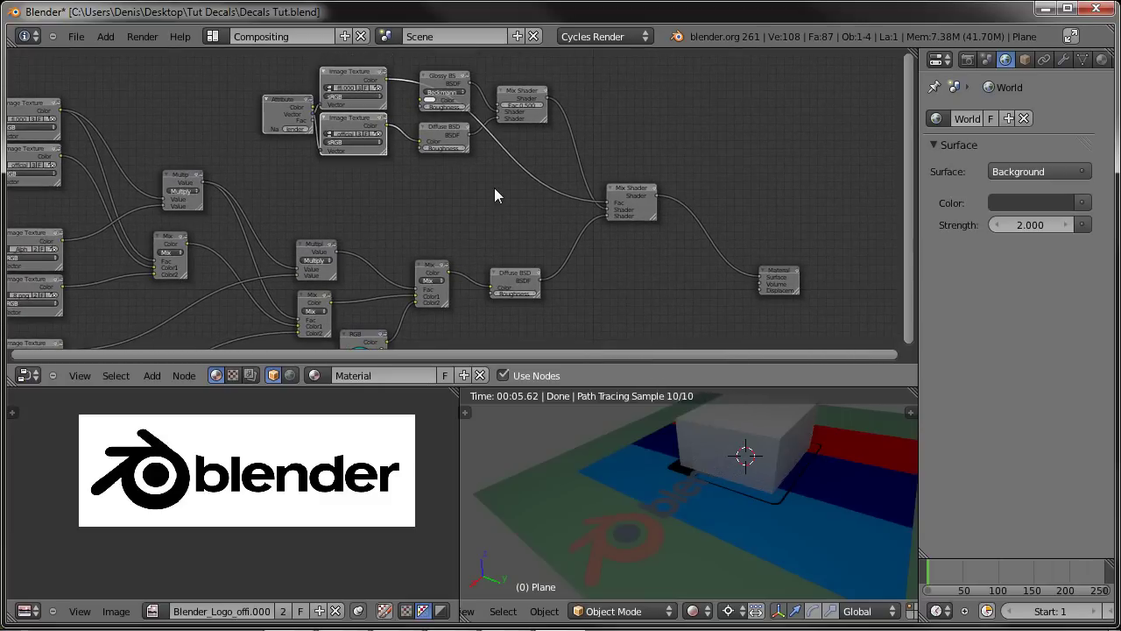
pyautogui.click(436, 142)
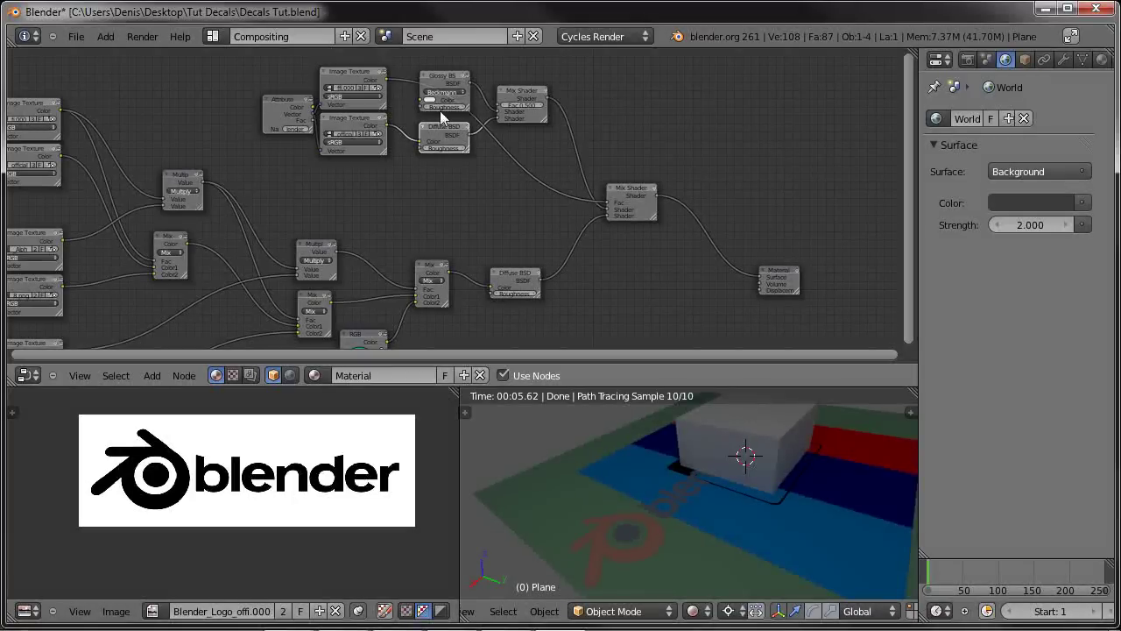
pyautogui.click(440, 77)
pyautogui.click(515, 93)
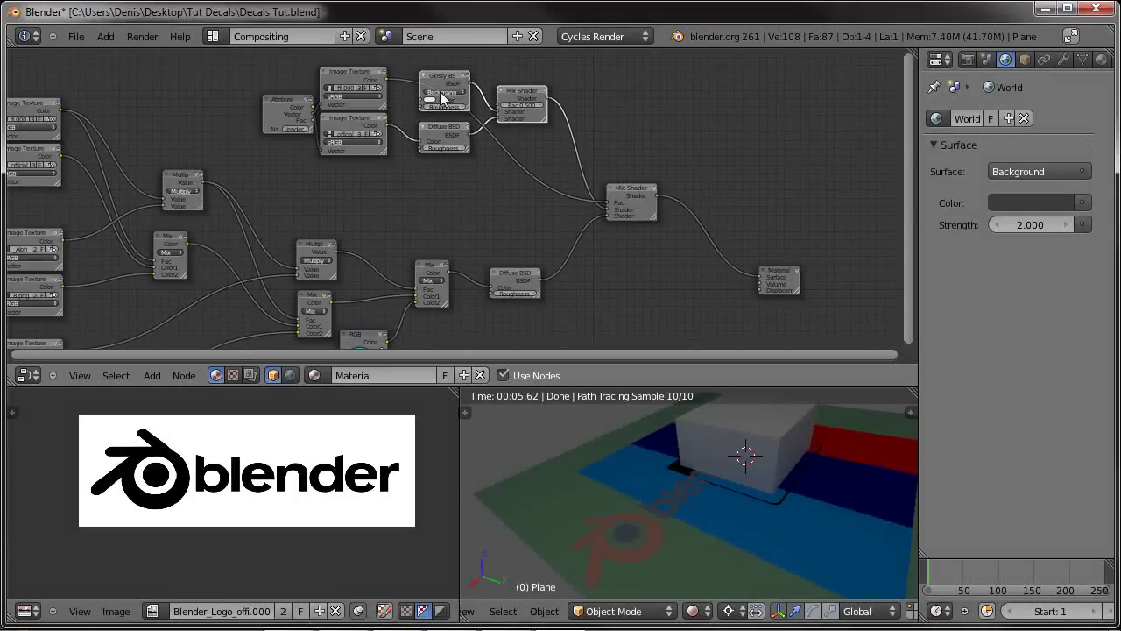
pyautogui.moveTo(441, 98); pyautogui.dragTo(599, 295)
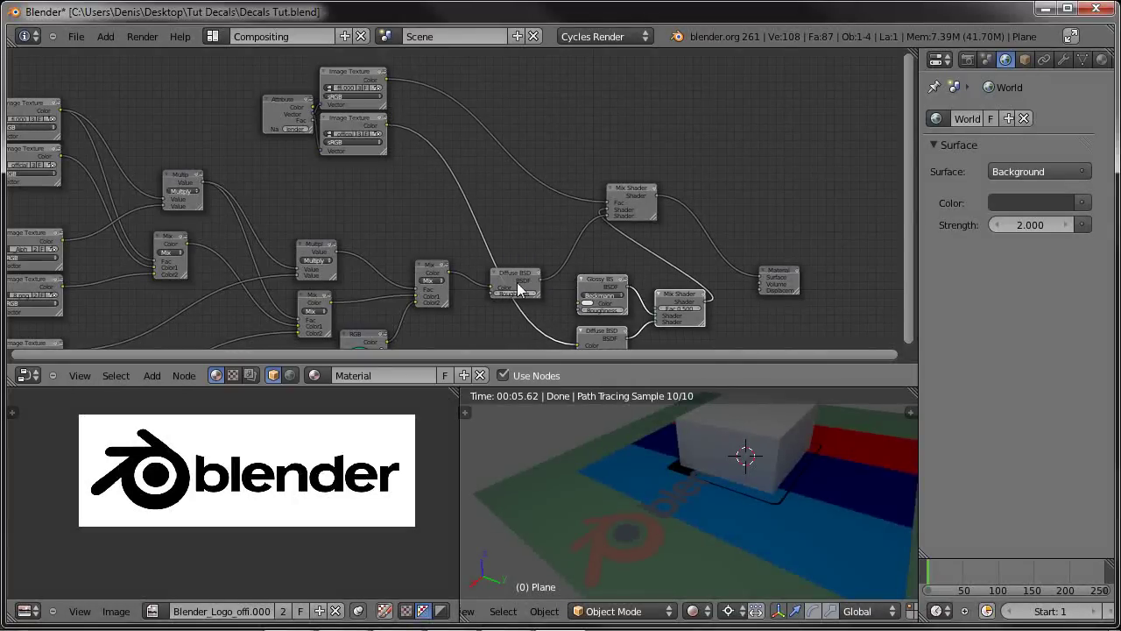
# Step: Move the single Diffuse BSDF up near the copied logo textures and place the glossy/diffuse group in its former spot
pyautogui.click(518, 288)
pyautogui.moveTo(516, 284); pyautogui.dragTo(521, 105)
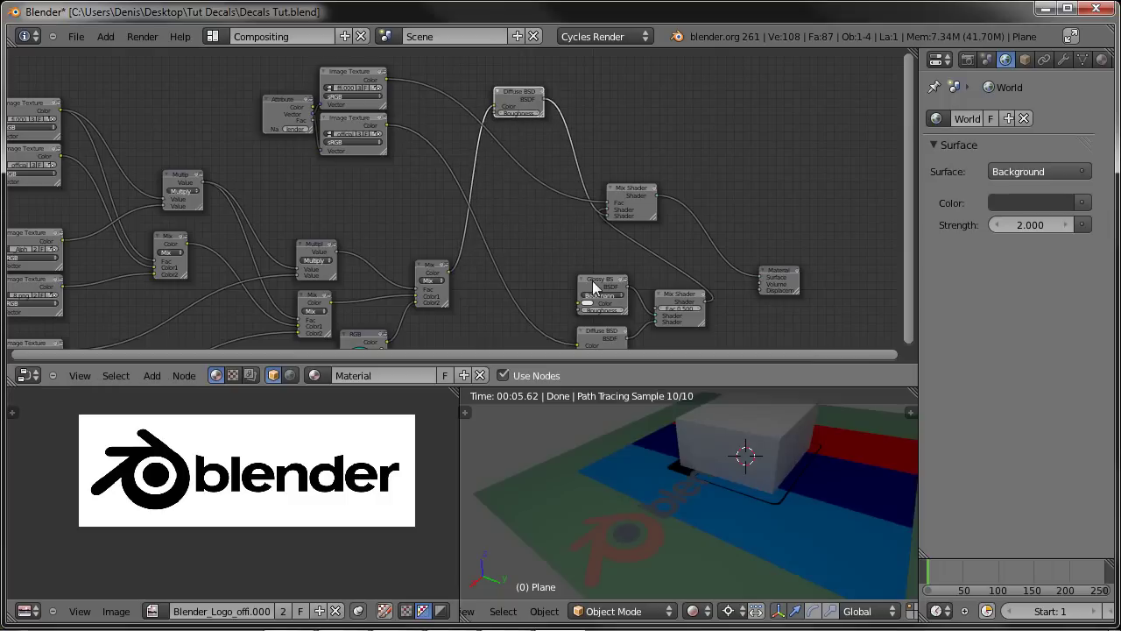
pyautogui.click(594, 287)
pyautogui.keyDown('shift'); pyautogui.click(609, 334); pyautogui.keyUp('shift')
pyautogui.keyDown('shift'); pyautogui.click(673, 308); pyautogui.keyUp('shift')
pyautogui.moveTo(663, 304); pyautogui.dragTo(573, 257)
# Step: Cut the Color links into both Diffuse BSDFs and both links into the final Mix Shader's Shader inputs
pyautogui.keyDown('ctrl'); pyautogui.moveTo(416, 184); pyautogui.dragTo(414, 188, button='right'); pyautogui.keyUp('ctrl')
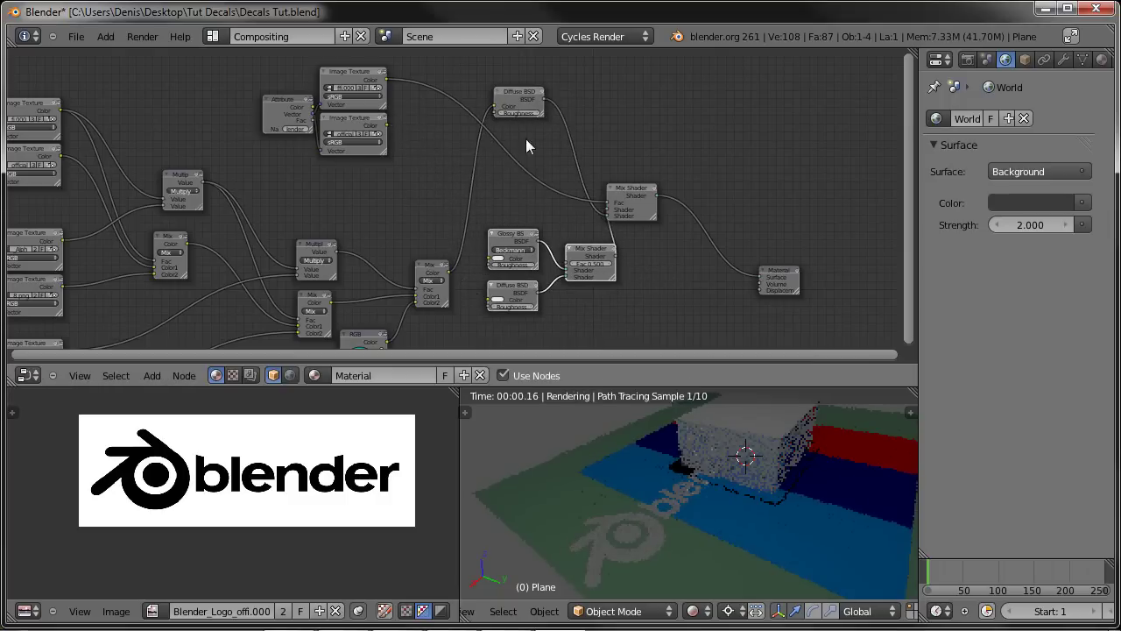
pyautogui.keyDown('ctrl'); pyautogui.moveTo(465, 155); pyautogui.dragTo(514, 171, button='right'); pyautogui.keyUp('ctrl')
pyautogui.keyDown('ctrl'); pyautogui.moveTo(584, 131); pyautogui.dragTo(566, 146, button='right'); pyautogui.keyUp('ctrl')
pyautogui.keyDown('ctrl'); pyautogui.moveTo(612, 236); pyautogui.dragTo(606, 245, button='right'); pyautogui.keyUp('ctrl')
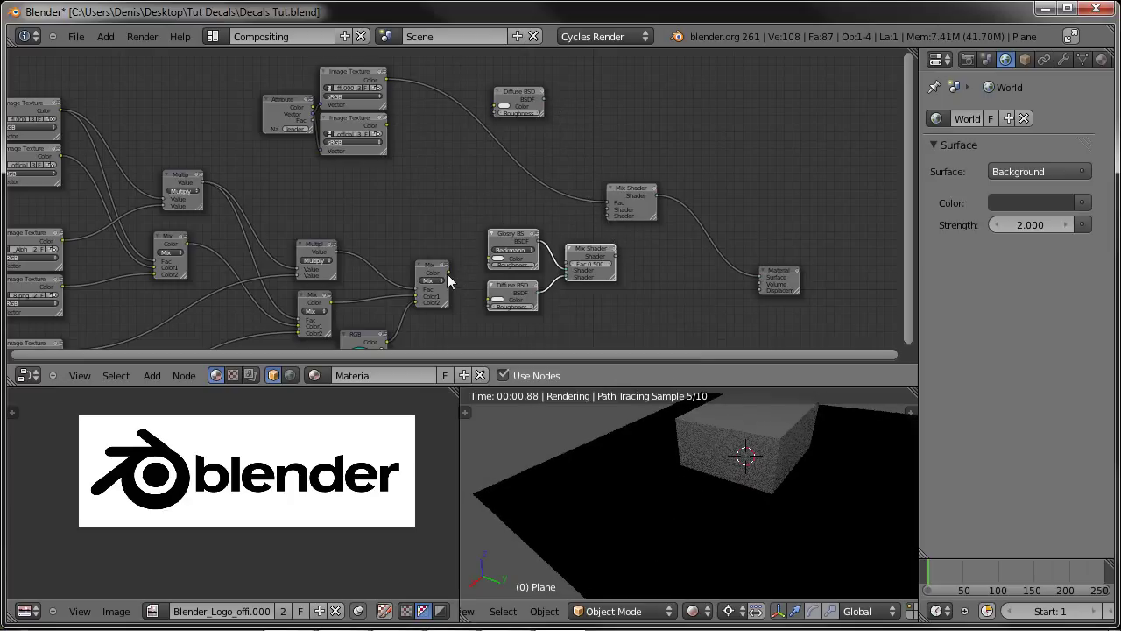
# Step: Route the Mix colour through the glossy/diffuse group and the logo colour through the single Diffuse BSDF into the final Mix Shader
pyautogui.moveTo(448, 272); pyautogui.dragTo(487, 299)
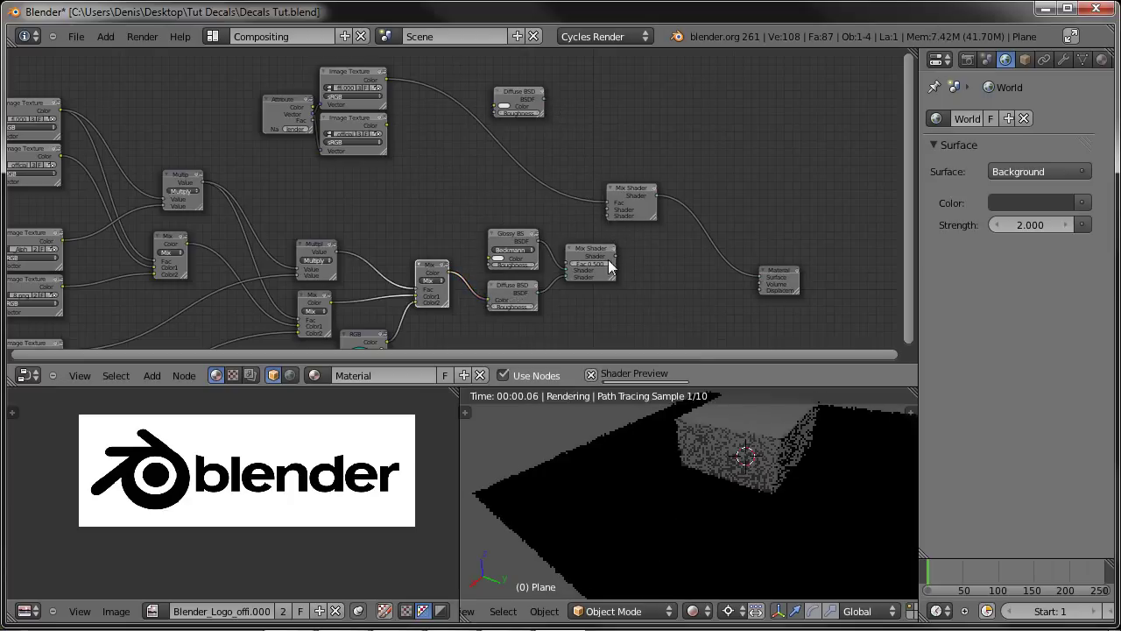
pyautogui.moveTo(616, 255); pyautogui.dragTo(607, 216)
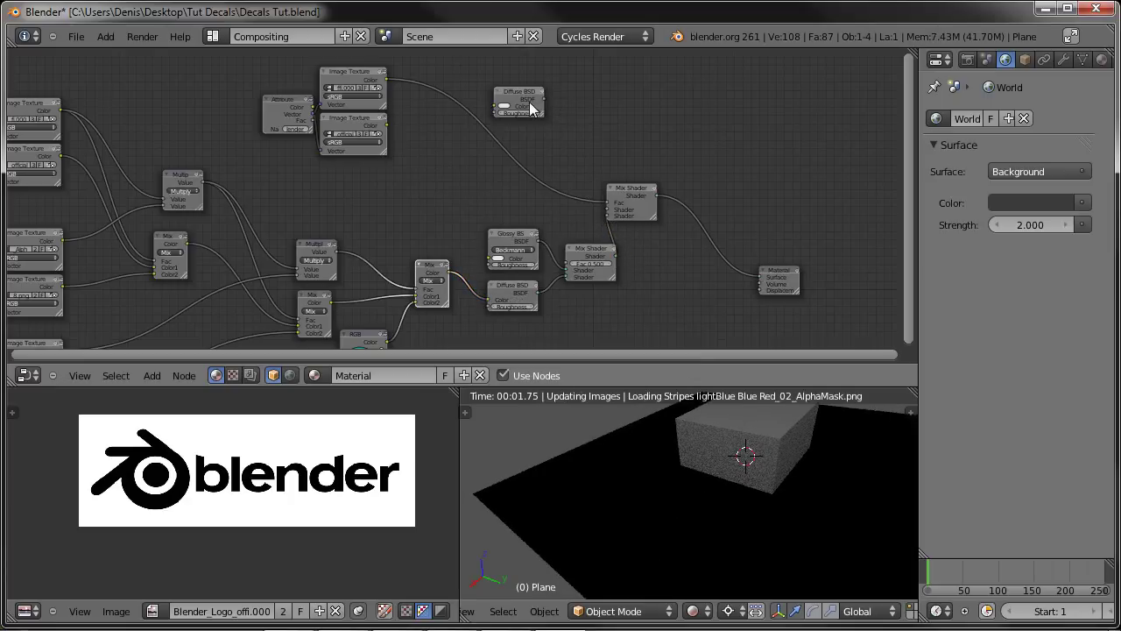
pyautogui.moveTo(513, 101); pyautogui.dragTo(451, 155)
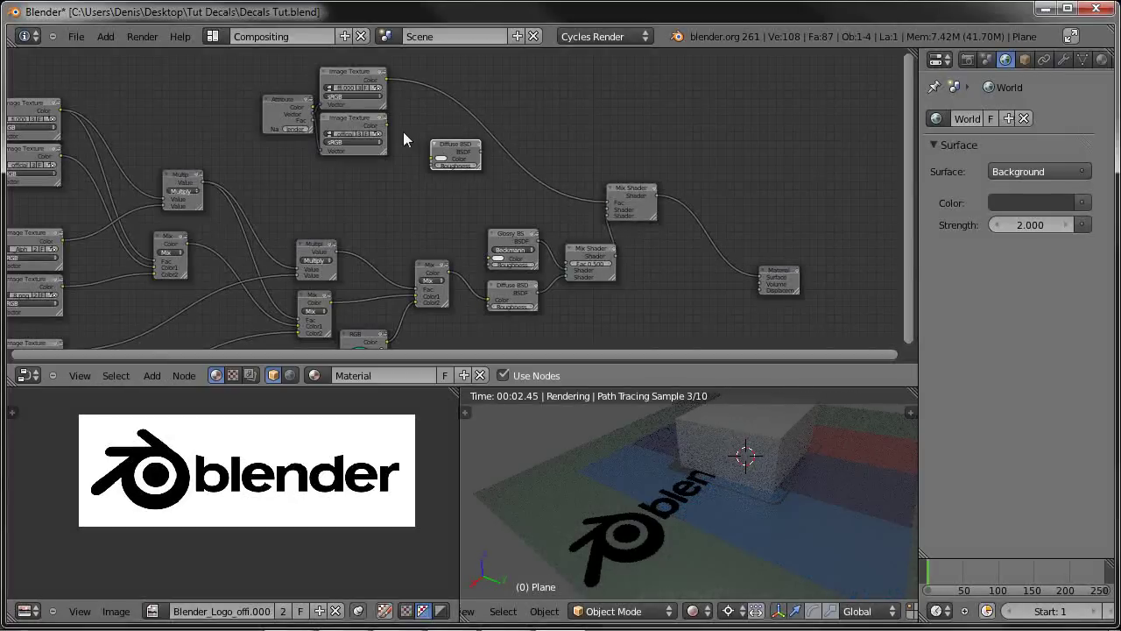
pyautogui.moveTo(387, 125); pyautogui.dragTo(606, 210)
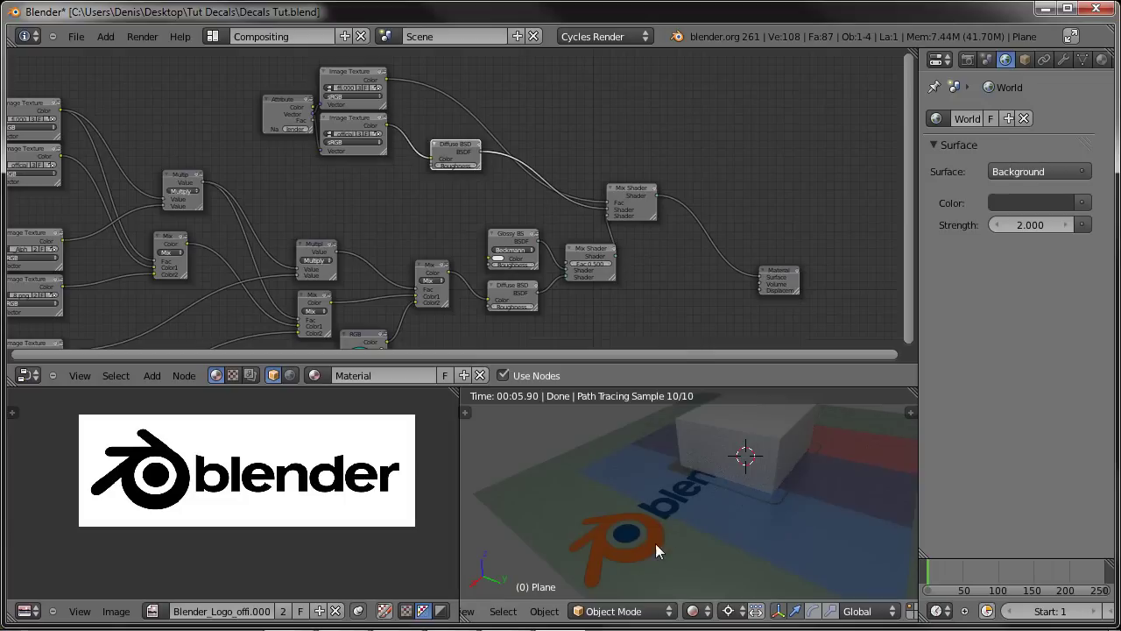
# Step: Move the final Mix Shader away from the glossy/diffuse group's Mix Shader to clear the connection between them
pyautogui.scroll(2, 470, 180)
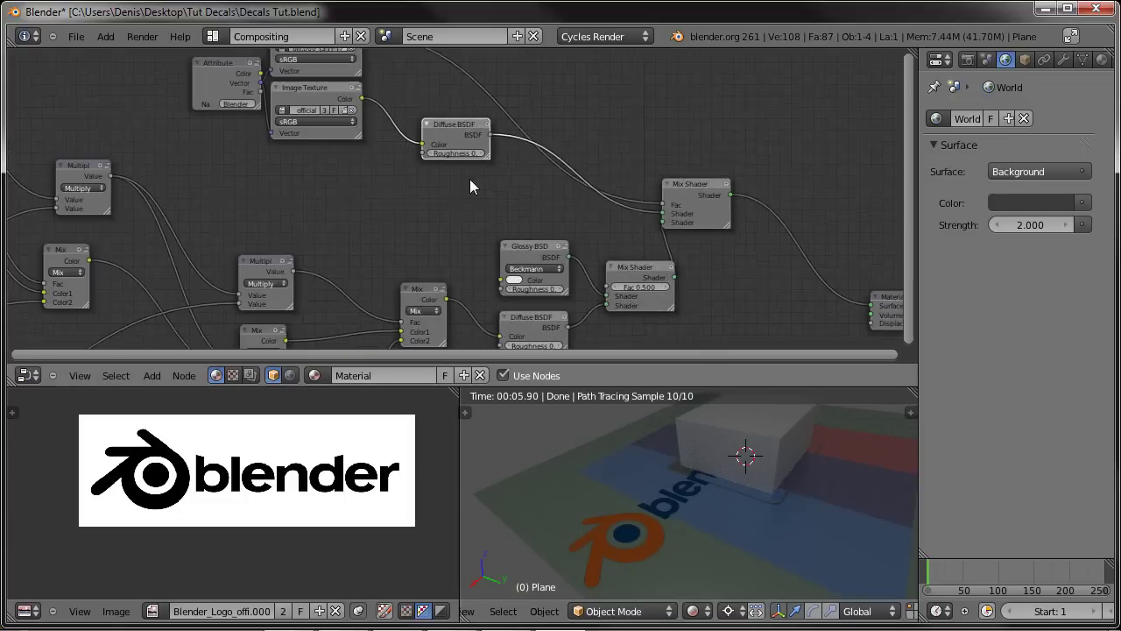
pyautogui.moveTo(453, 188); pyautogui.dragTo(389, 146, button='middle')
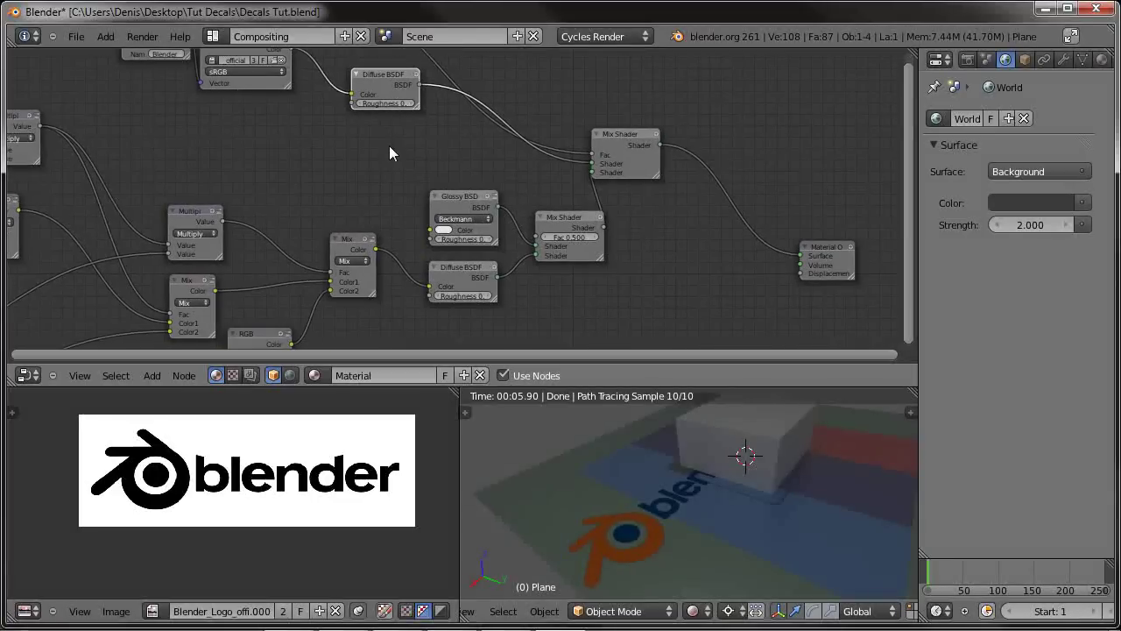
pyautogui.moveTo(636, 153); pyautogui.dragTo(685, 151)
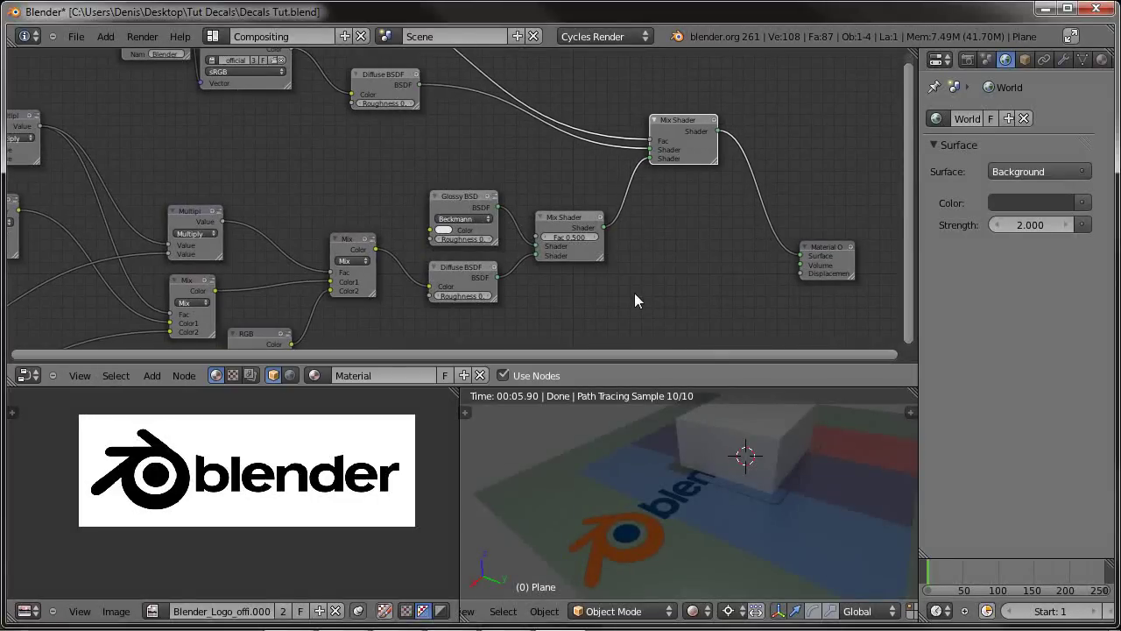
# Step: Examine how the decal textures, Mix nodes and glossy/diffuse group connect through to the Material Output
pyautogui.moveTo(614, 272); pyautogui.dragTo(588, 228, button='middle')
pyautogui.scroll(-1, 592, 284)
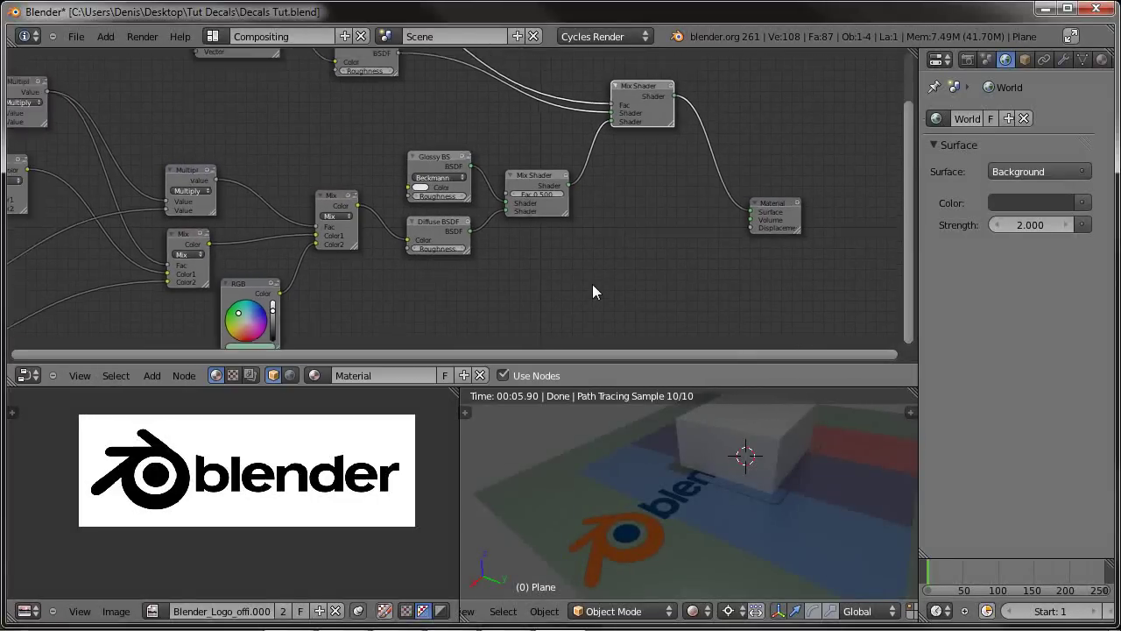
pyautogui.scroll(-1, 592, 291)
pyautogui.click(584, 282)
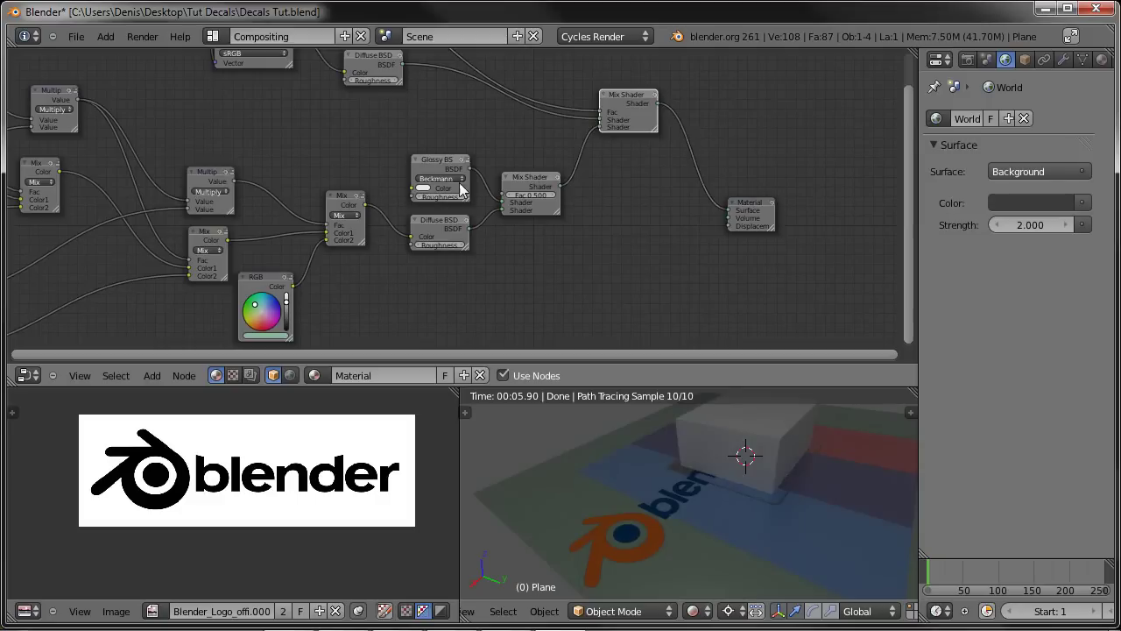
pyautogui.click(444, 191)
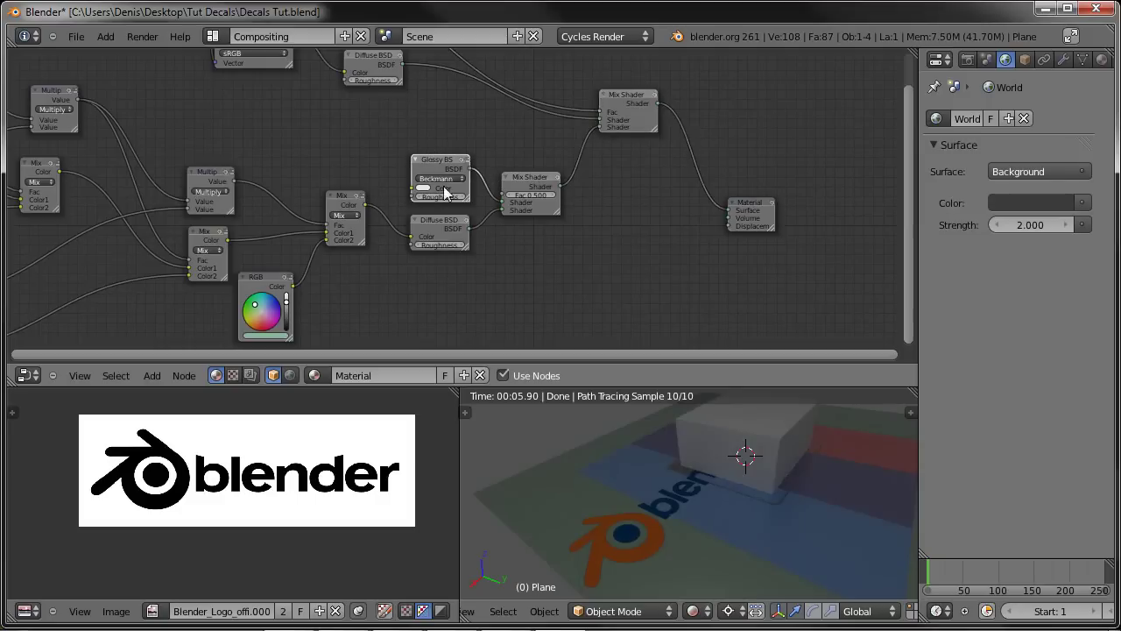
pyautogui.click(446, 219)
pyautogui.click(522, 180)
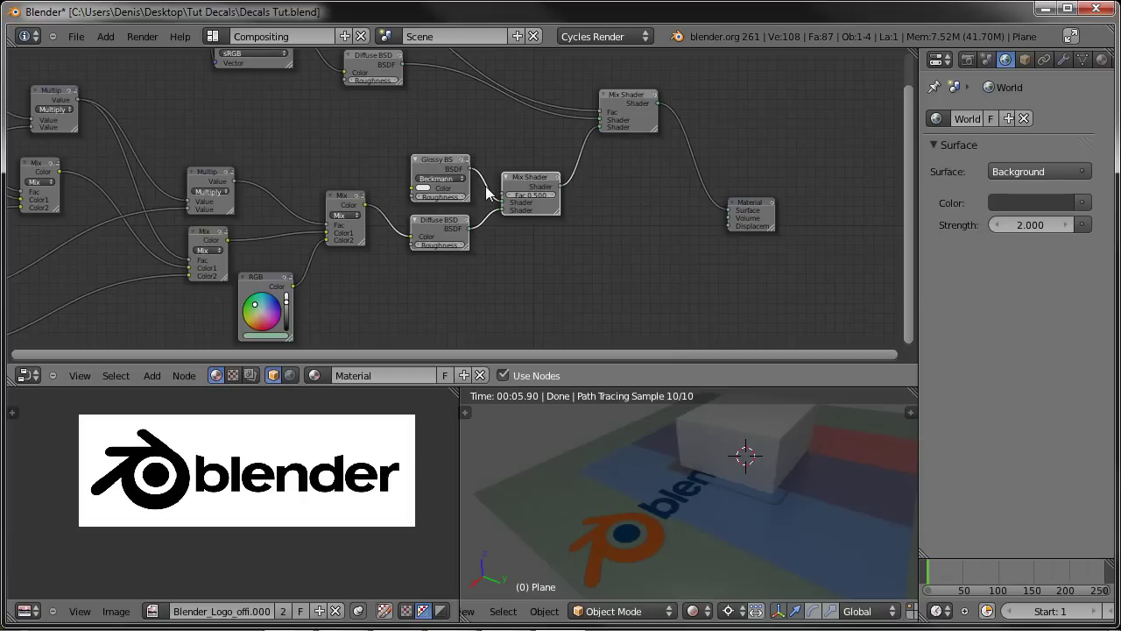
pyautogui.moveTo(475, 213)
pyautogui.mouseDown(button='middle')
pyautogui.moveTo(580, 265)
pyautogui.moveTo(608, 236)
pyautogui.moveTo(475, 210)
pyautogui.mouseUp(button='middle')
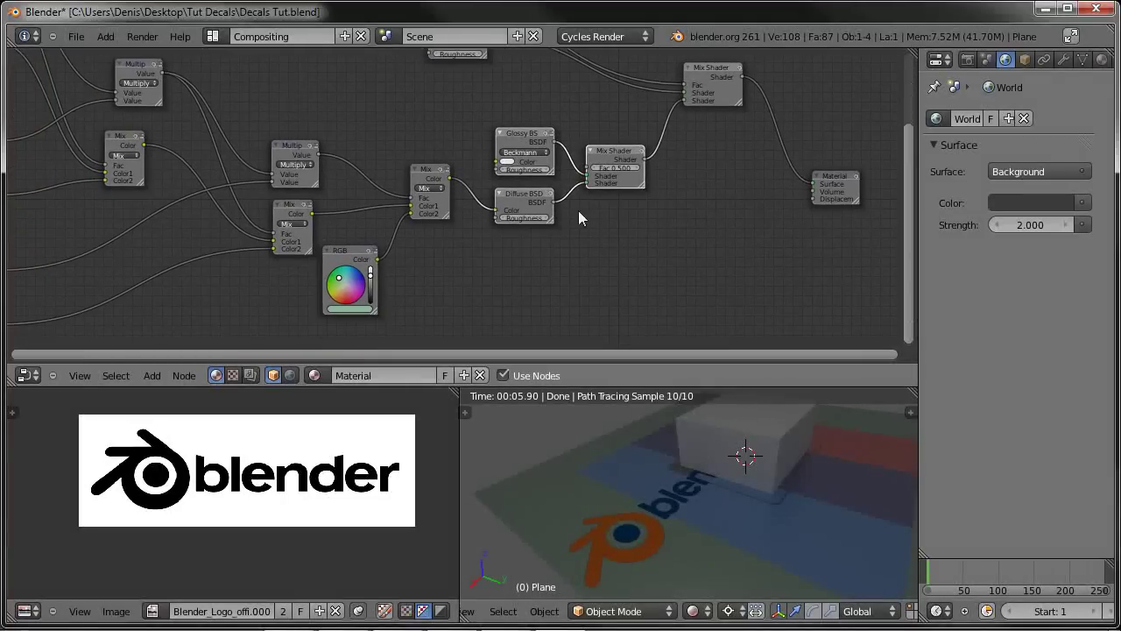
pyautogui.click(429, 179)
pyautogui.scroll(-3, 501, 247)
pyautogui.moveTo(501, 247); pyautogui.dragTo(710, 249, button='middle')
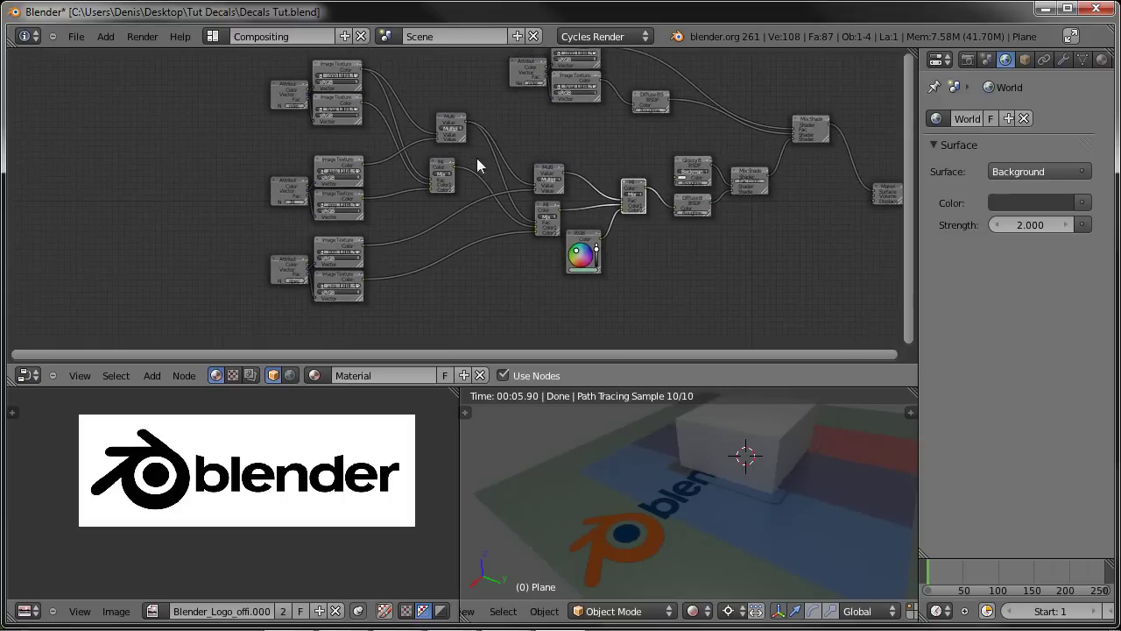
pyautogui.moveTo(724, 190); pyautogui.dragTo(548, 191, button='middle')
pyautogui.scroll(6, 480, 252)
pyautogui.moveTo(466, 261); pyautogui.dragTo(511, 217, button='middle')
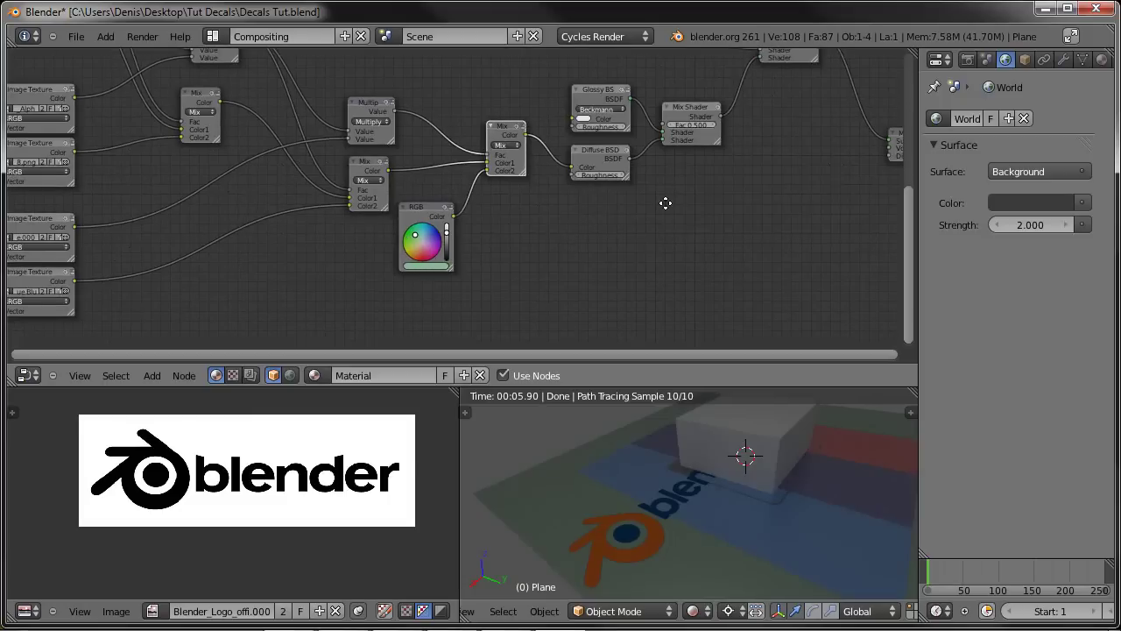
pyautogui.moveTo(665, 204); pyautogui.dragTo(546, 310, button='middle')
pyautogui.scroll(4, 492, 300)
pyautogui.moveTo(400, 264); pyautogui.dragTo(341, 203, button='middle')
pyautogui.scroll(-2, 360, 239)
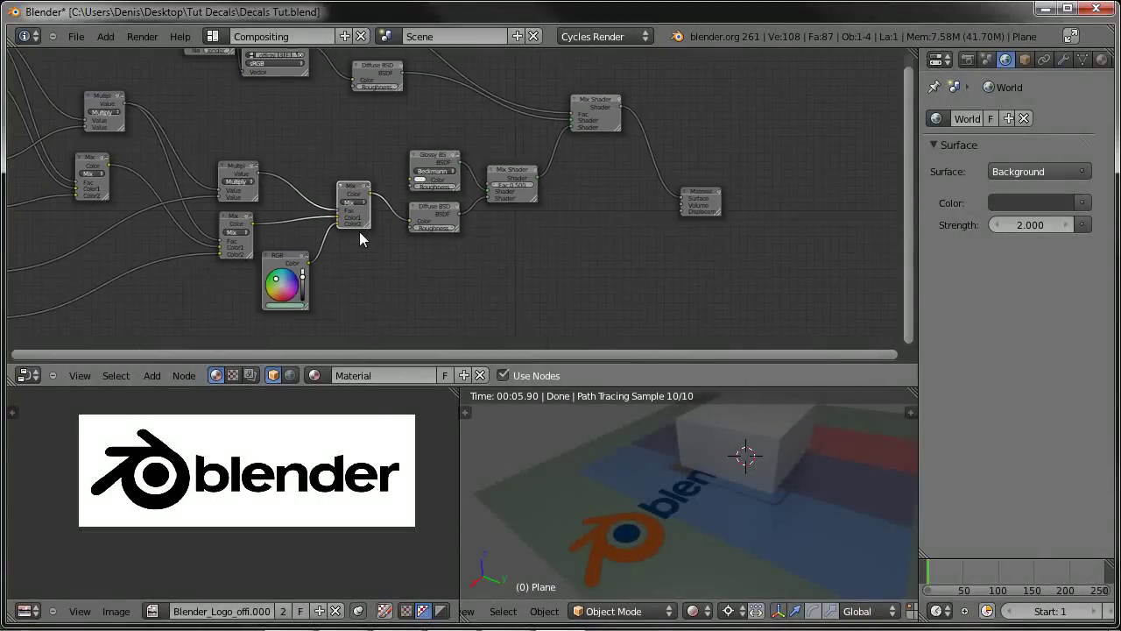
pyautogui.scroll(-1, 360, 239)
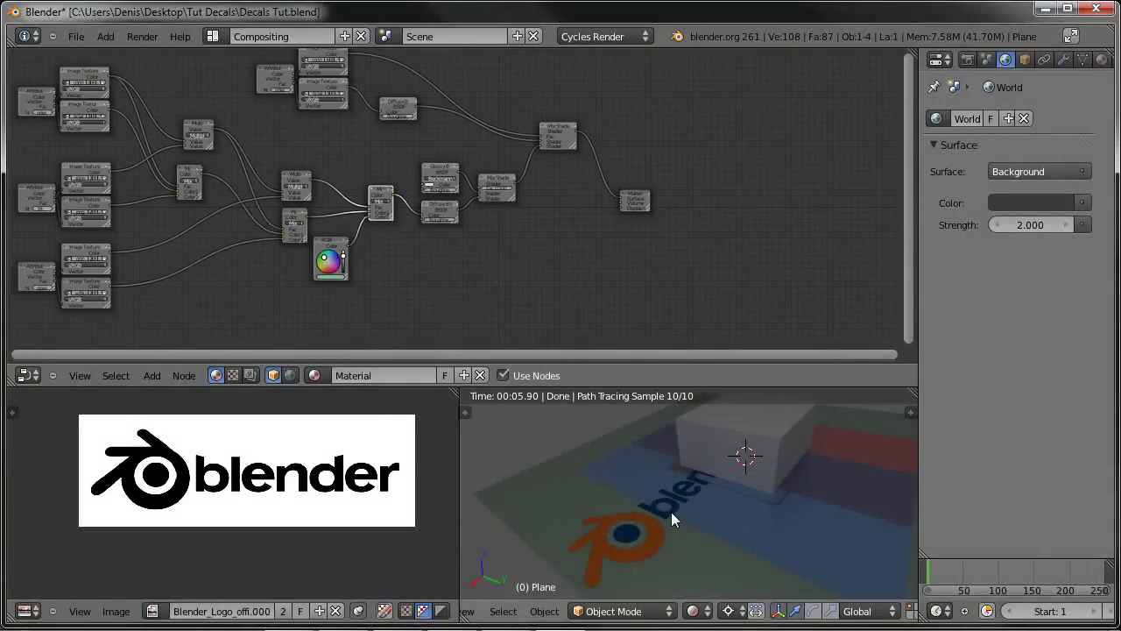
# Step: Switch the 3D view to wireframe and maximize the node editor to show the whole decal node tree
pyautogui.press('z')
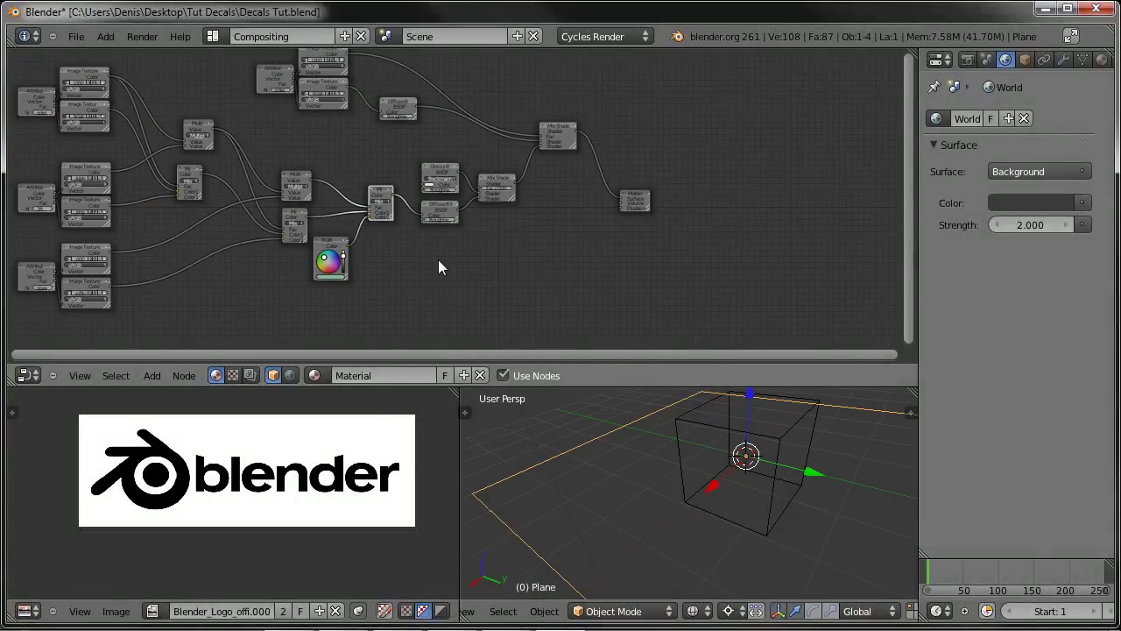
pyautogui.hotkey('ctrl', 'Up')
pyautogui.click(809, 37)
pyautogui.scroll(3, 477, 331)
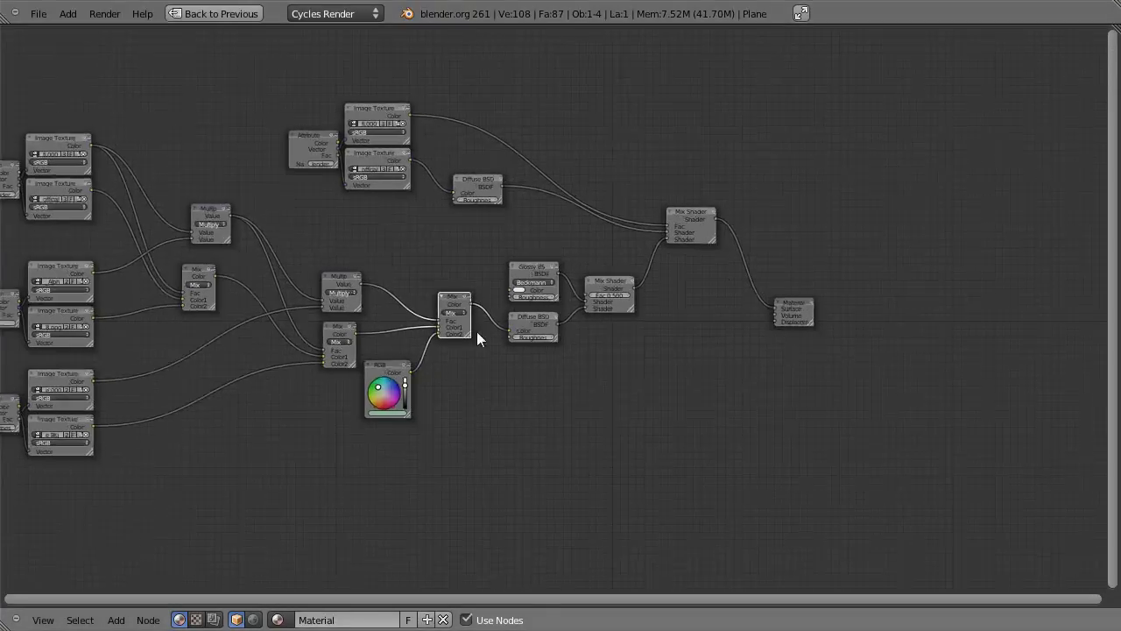
pyautogui.moveTo(325, 305); pyautogui.dragTo(605, 289, button='middle')
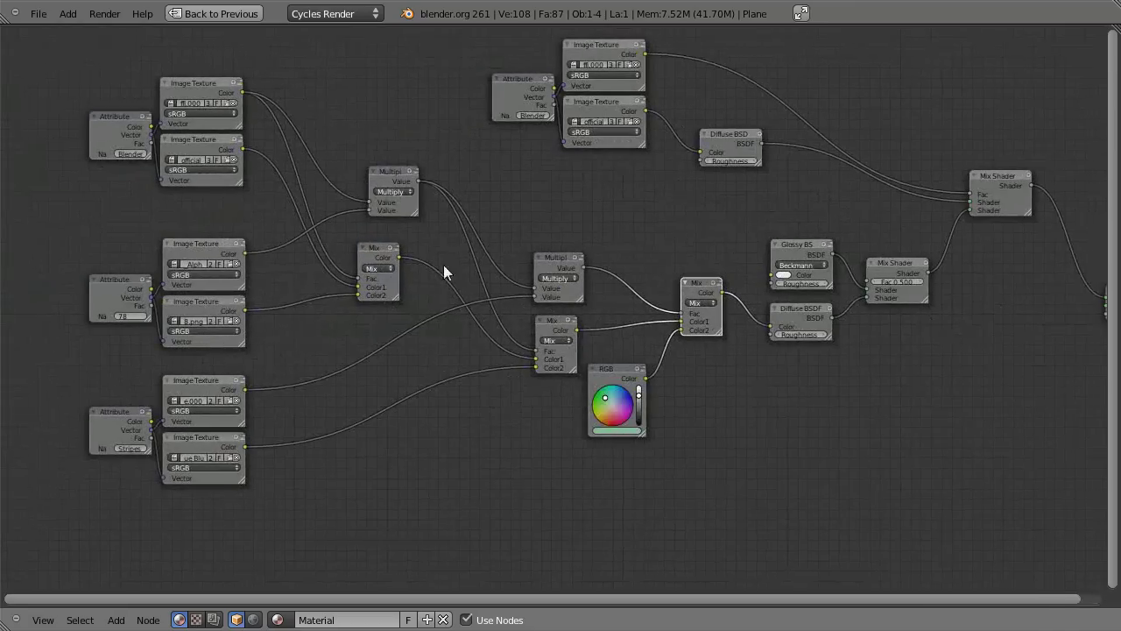
# Step: Move the first Multiply and Mix node pair closer to the Blender logo's Image Texture nodes
pyautogui.click(381, 207)
pyautogui.moveTo(392, 182); pyautogui.dragTo(377, 196)
pyautogui.keyDown('shift'); pyautogui.click(375, 249); pyautogui.keyUp('shift')
pyautogui.press('g')
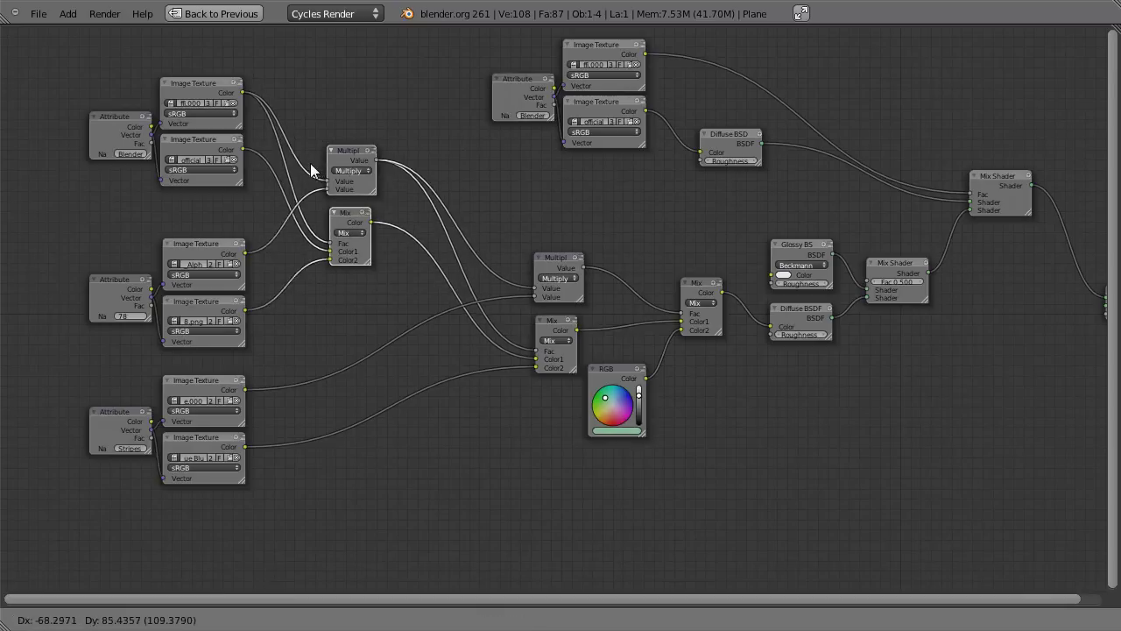
pyautogui.click(282, 153)
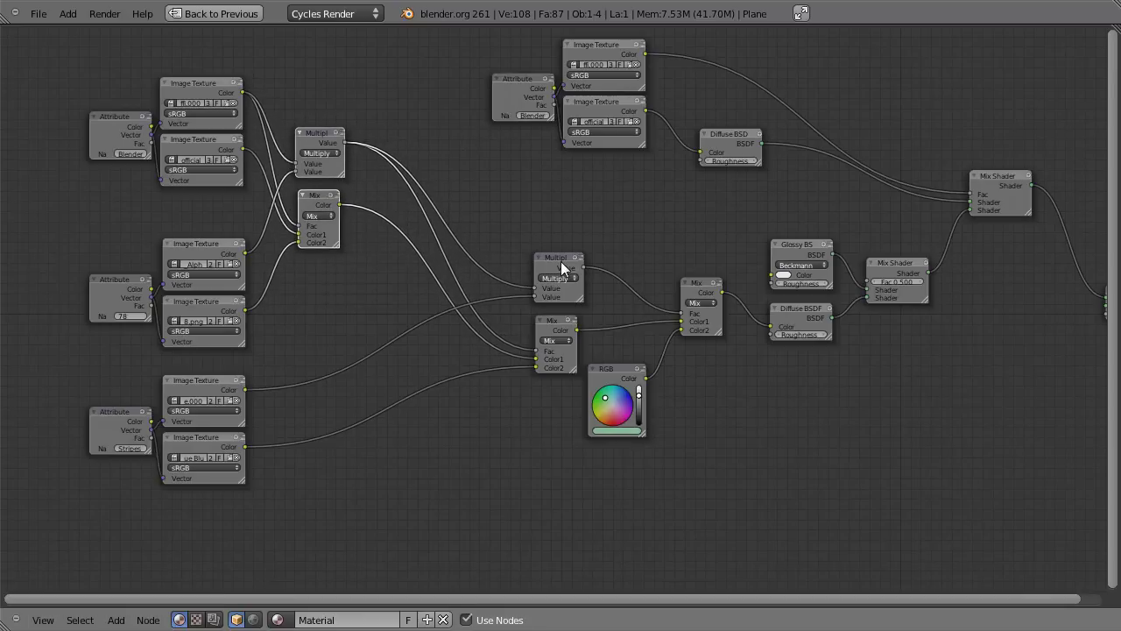
# Step: Move the second Multiply and Mix node pair closer to the first pair
pyautogui.click(560, 261)
pyautogui.keyDown('shift'); pyautogui.click(548, 331); pyautogui.keyUp('shift')
pyautogui.press('g')
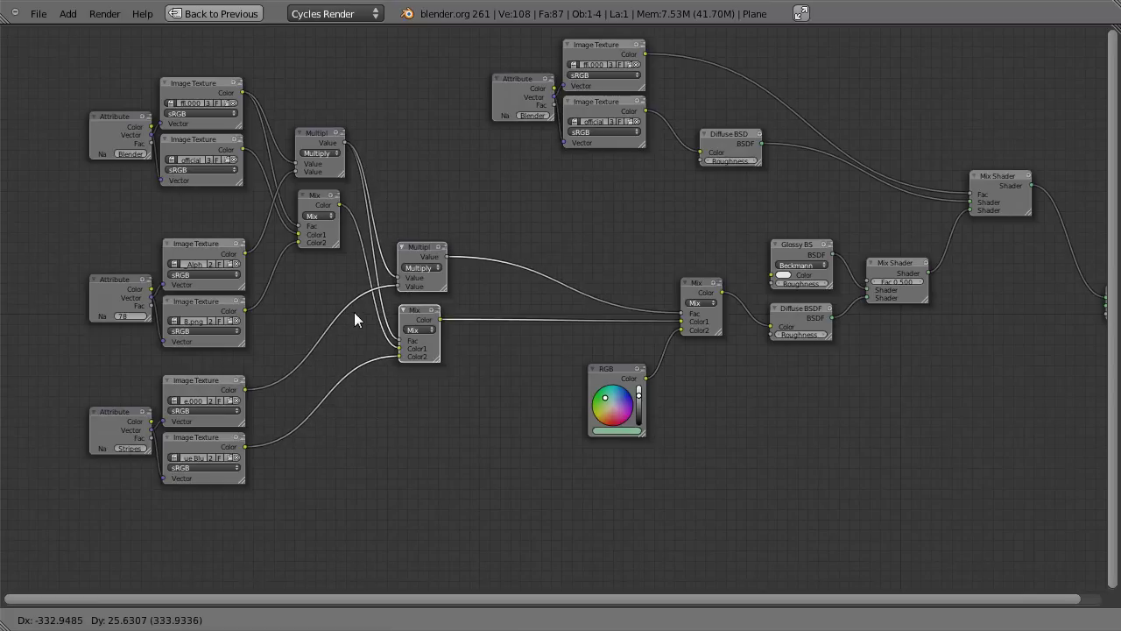
pyautogui.click(377, 304)
# Step: Move the RGB node and the last colour Mix node closer to the second Multiply and Mix pair
pyautogui.click(703, 284)
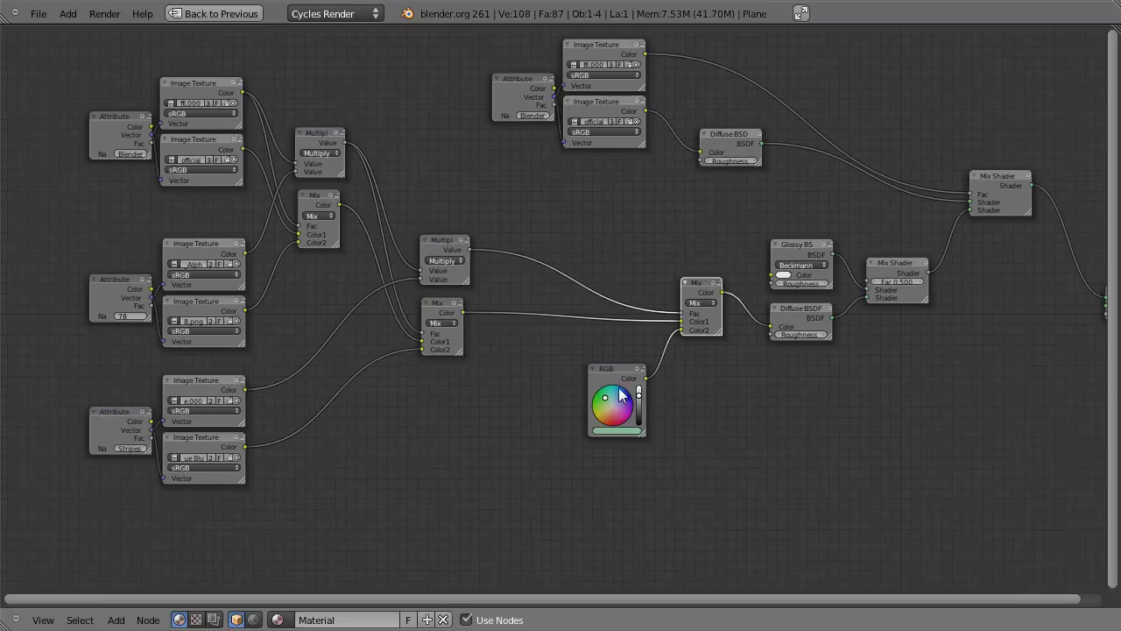
pyautogui.moveTo(611, 377); pyautogui.dragTo(628, 355)
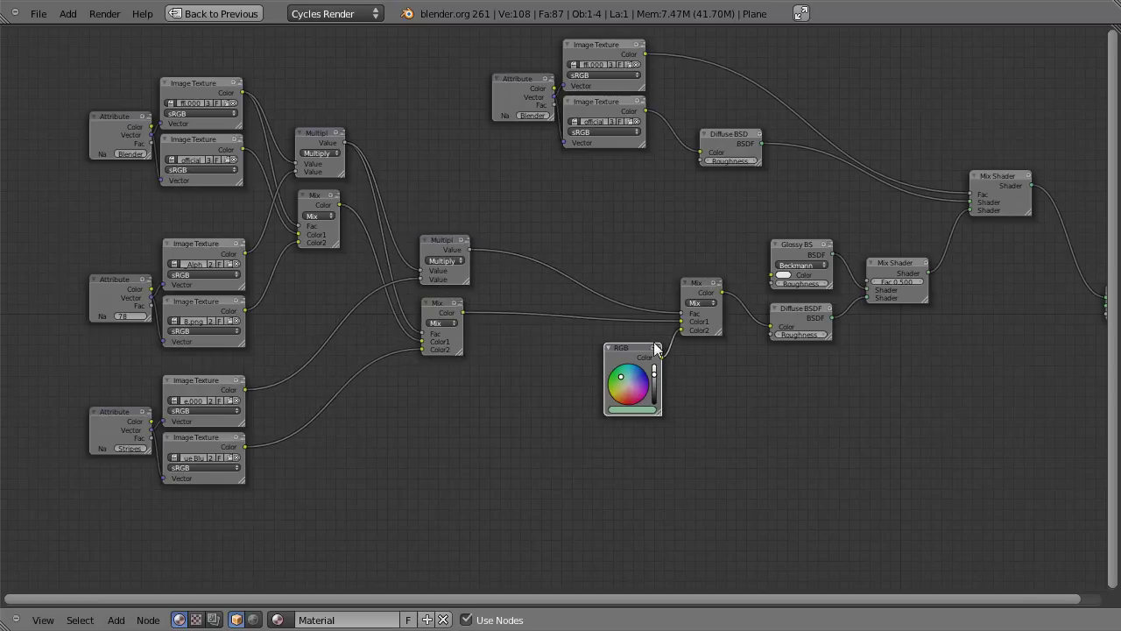
pyautogui.click(709, 298)
pyautogui.moveTo(710, 298); pyautogui.dragTo(575, 278)
# Step: Set the Fac of the Mix Shader joining the Glossy and lower Diffuse BSDF to 0.1
pyautogui.click(793, 249)
pyautogui.click(795, 321)
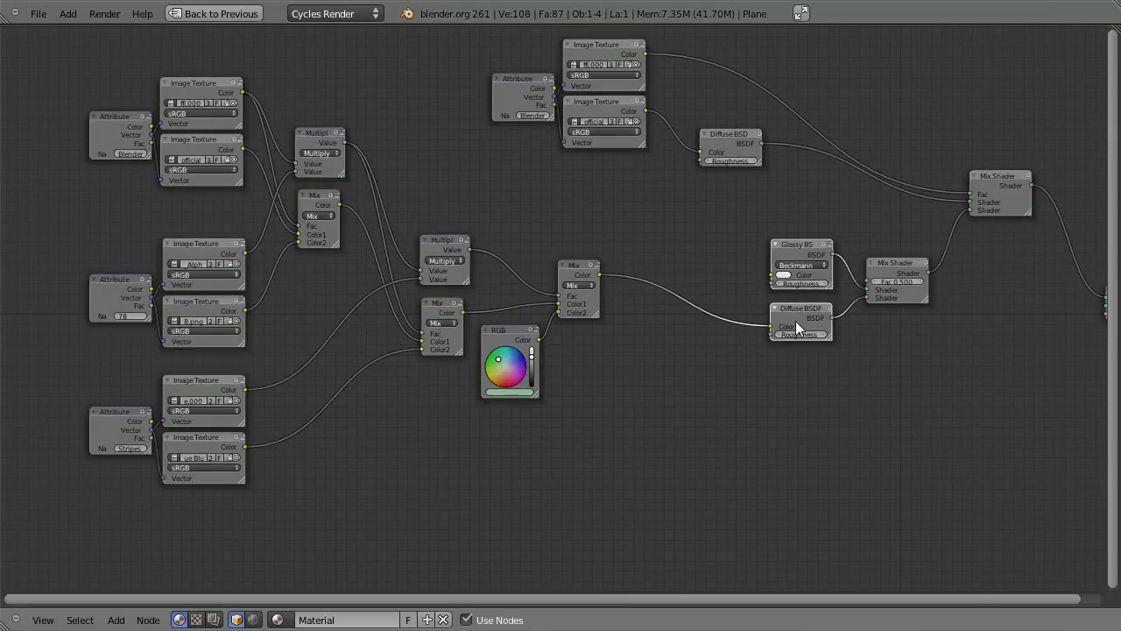
pyautogui.moveTo(894, 281); pyautogui.dragTo(885, 277)
pyautogui.click(893, 281)
pyautogui.write('0.1')
pyautogui.press('Return')
pyautogui.click(881, 259)
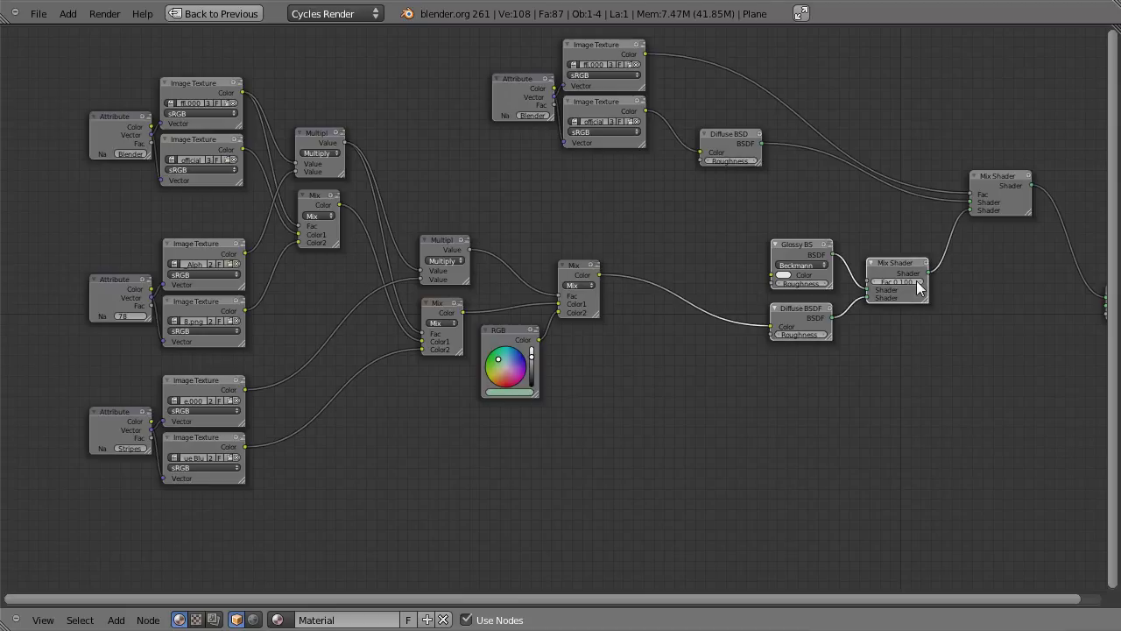
# Step: Move the Glossy BSDF, lower Diffuse BSDF and their Mix Shader together closer to the last colour Mix node
pyautogui.press('g')
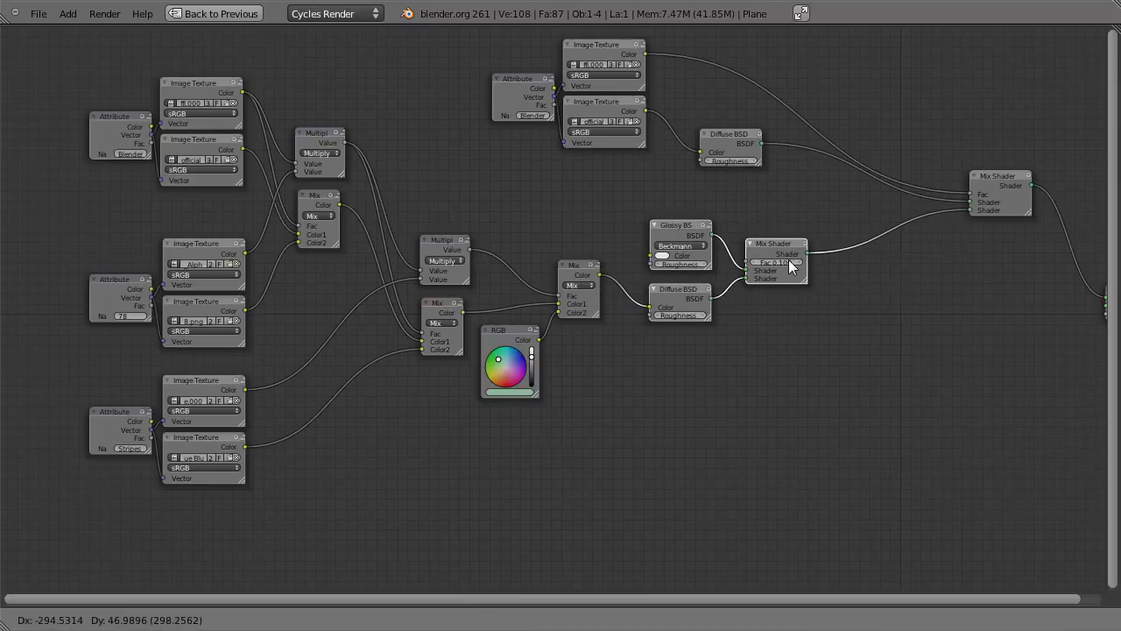
pyautogui.click(800, 263)
# Step: Move the final Mix Shader closer to the Glossy/Diffuse group and place the Material Output node right beside it
pyautogui.moveTo(852, 303); pyautogui.dragTo(667, 295, button='middle')
pyautogui.click(952, 306)
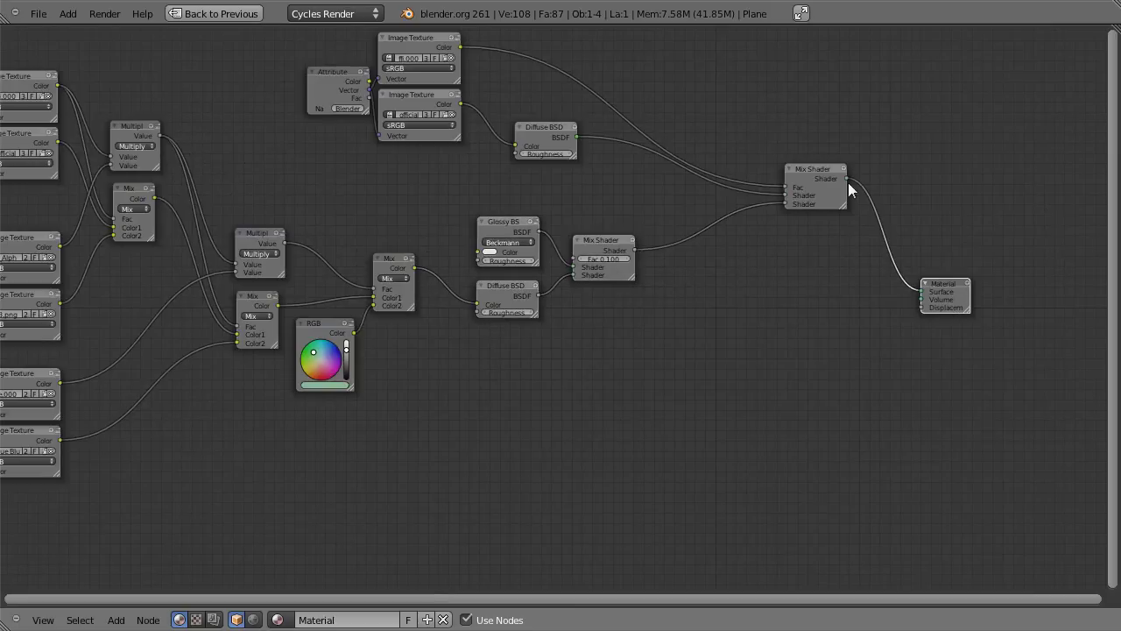
pyautogui.moveTo(807, 184); pyautogui.dragTo(684, 183)
pyautogui.moveTo(562, 220); pyautogui.dragTo(668, 243, button='middle')
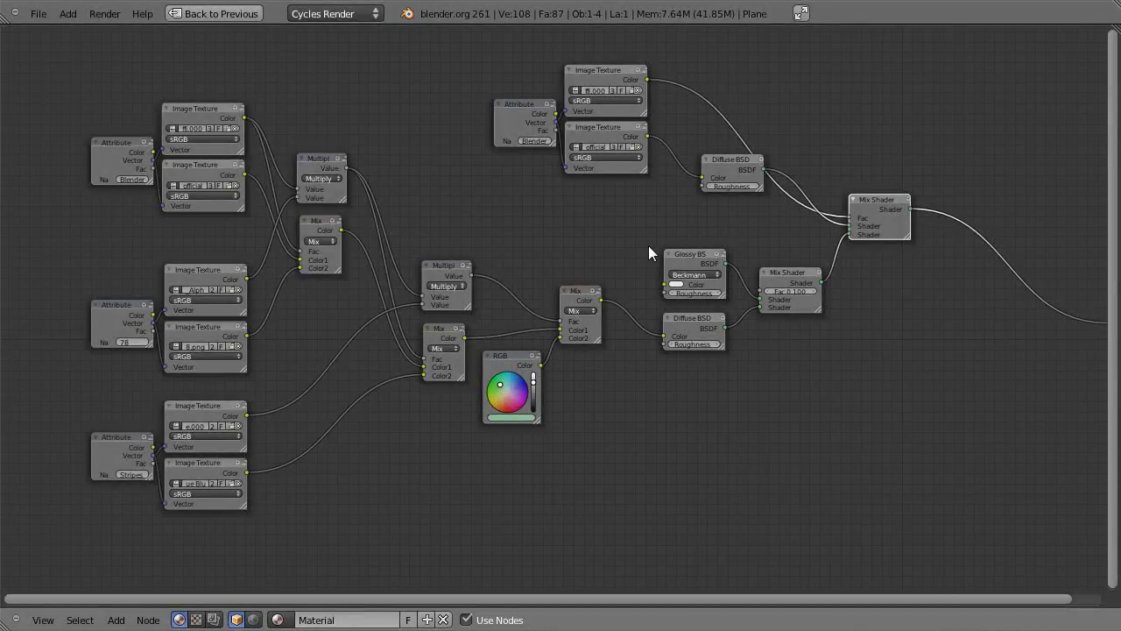
pyautogui.moveTo(649, 246); pyautogui.dragTo(533, 256, button='middle')
pyautogui.moveTo(1029, 342); pyautogui.dragTo(855, 212)
# Step: Move the upper Diffuse BSDF closer to its Image Texture, and shift the whole upper decal group slightly down and away from the final Mix Shader
pyautogui.moveTo(606, 167); pyautogui.dragTo(575, 162)
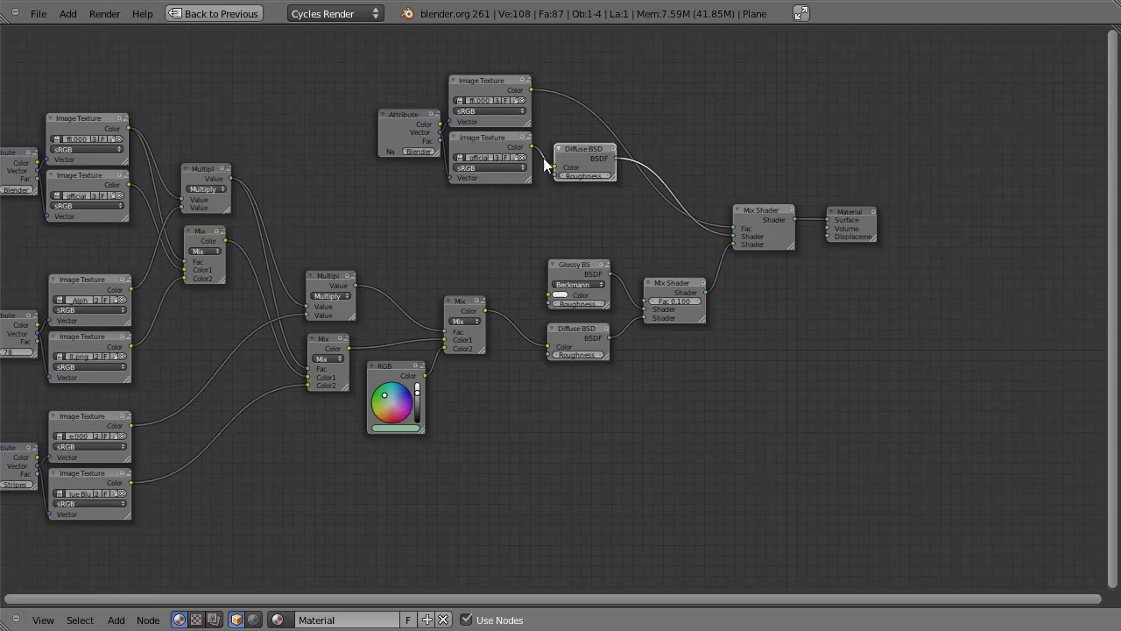
pyautogui.moveTo(463, 95); pyautogui.dragTo(401, 132)
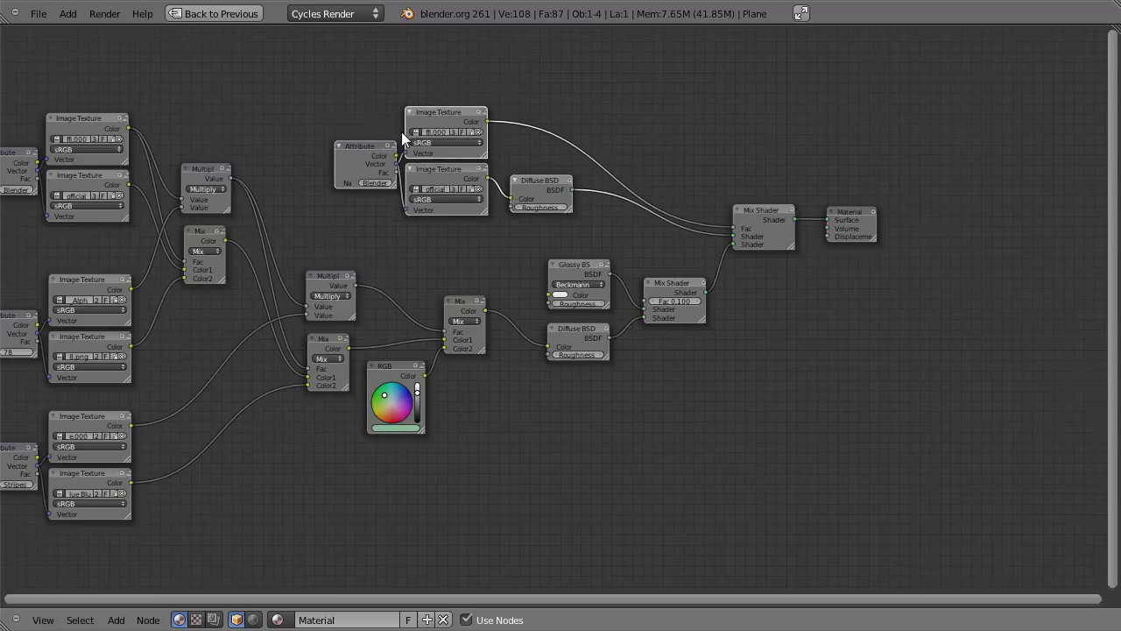
# Step: Widen the Material Output node and set it close beside the final Mix Shader
pyautogui.moveTo(308, 219); pyautogui.dragTo(403, 198, button='middle')
pyautogui.scroll(1, 433, 210)
pyautogui.scroll(1, 412, 207)
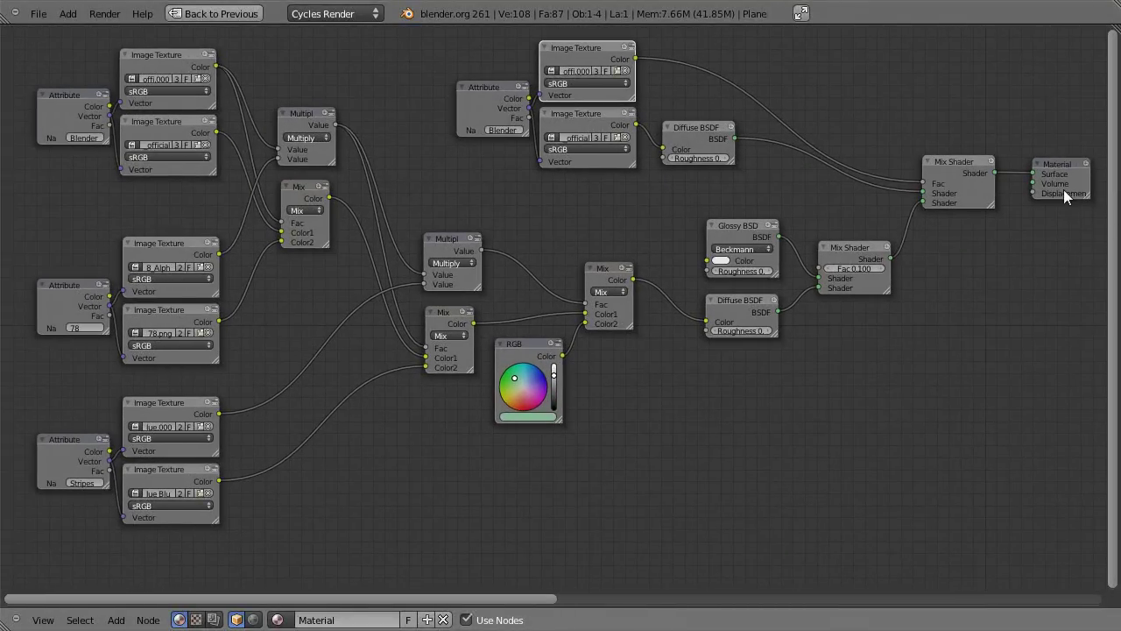
pyautogui.moveTo(1091, 195)
pyautogui.mouseDown()
pyautogui.moveTo(1105, 203)
pyautogui.moveTo(1064, 165)
pyautogui.moveTo(1109, 200)
pyautogui.moveTo(1095, 198)
pyautogui.mouseUp()
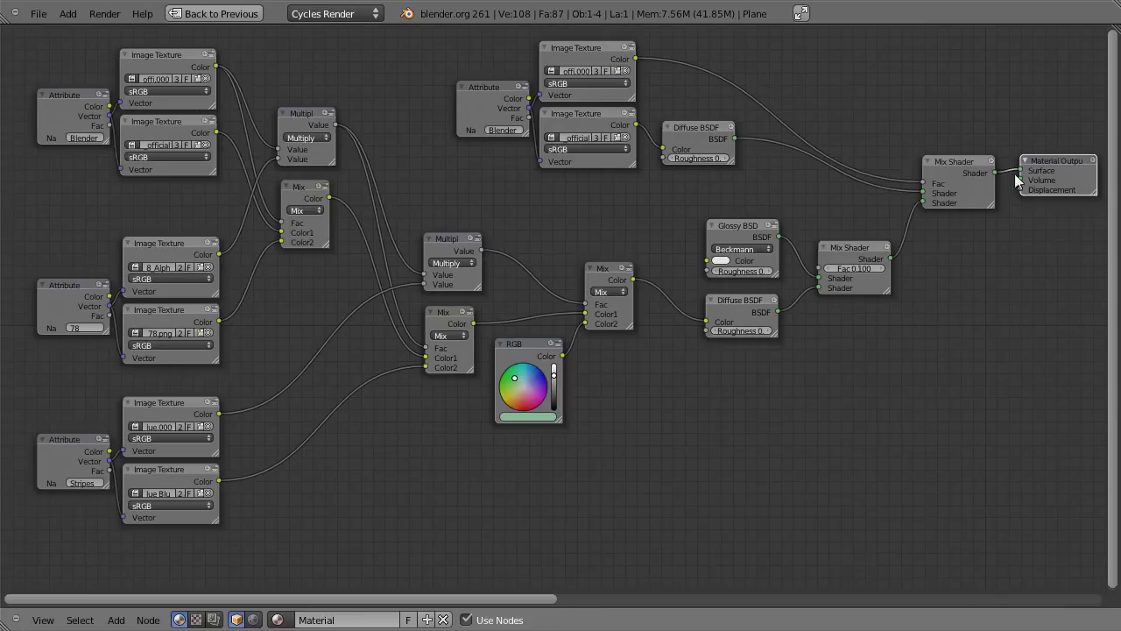